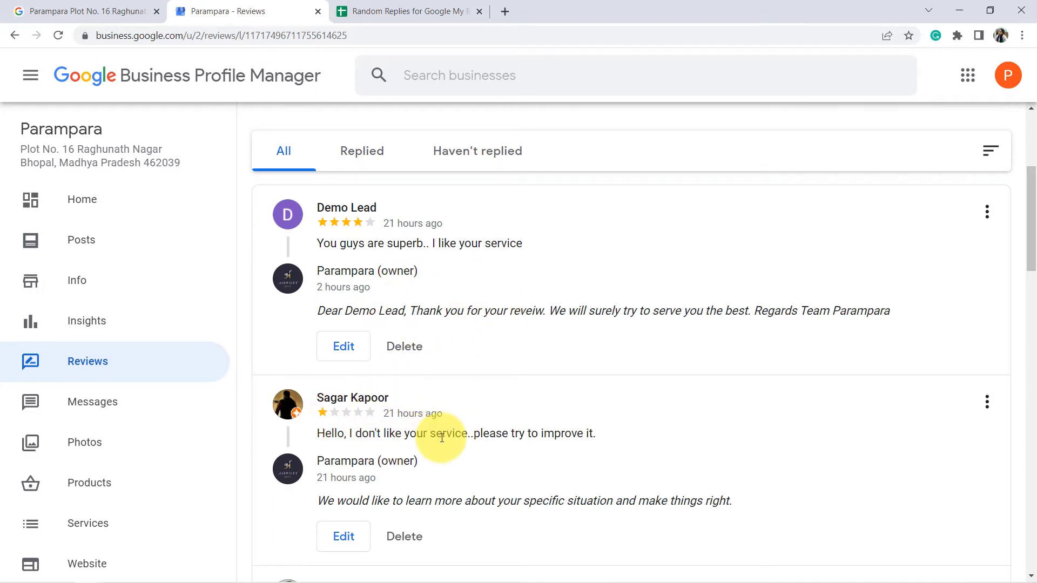
Examine the prepared replies in the Replies for Rating 1 sheet of the Random Replies for Google My Business Rating spreadsheet
left_click(390, 9)
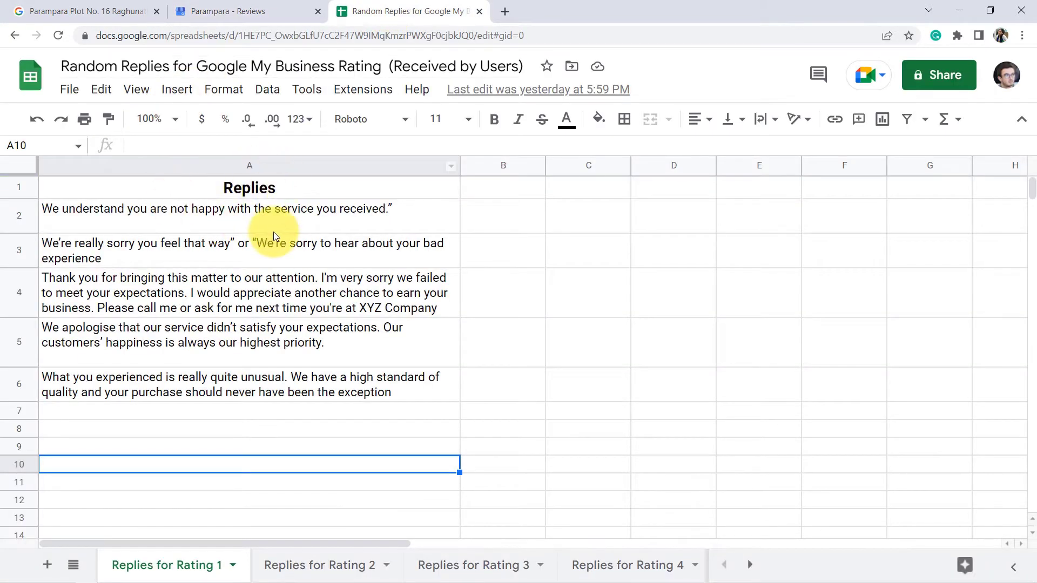
left_click(273, 232)
left_click(472, 222)
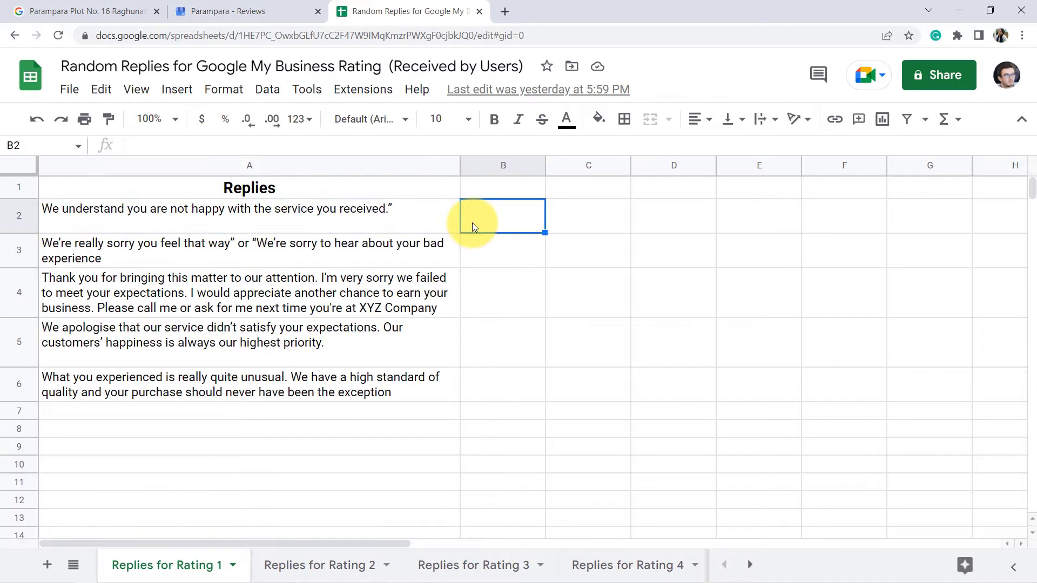
left_click(416, 206)
left_click(397, 400, "shift")
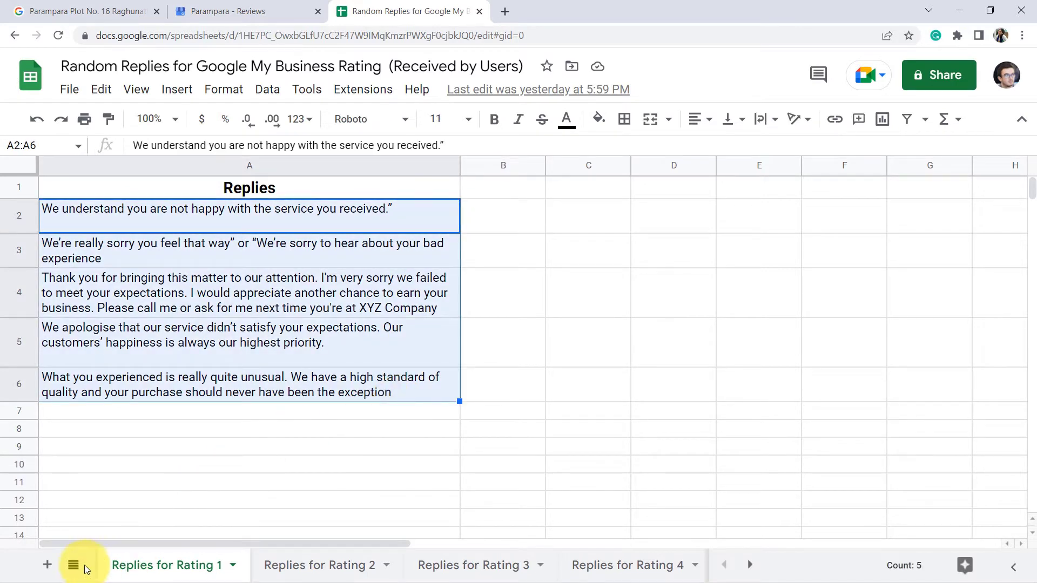
left_click(180, 467)
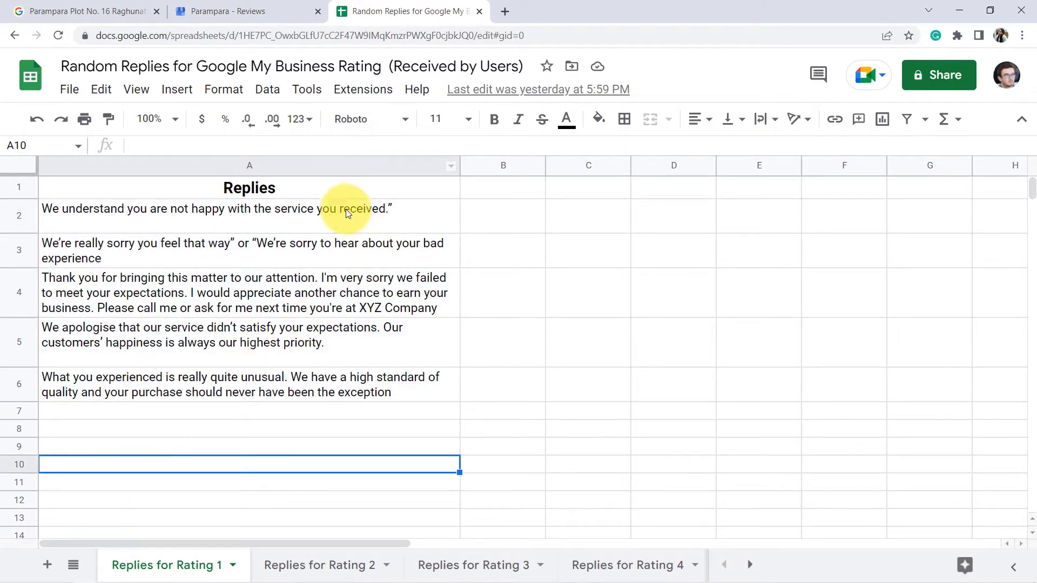
left_click(73, 564)
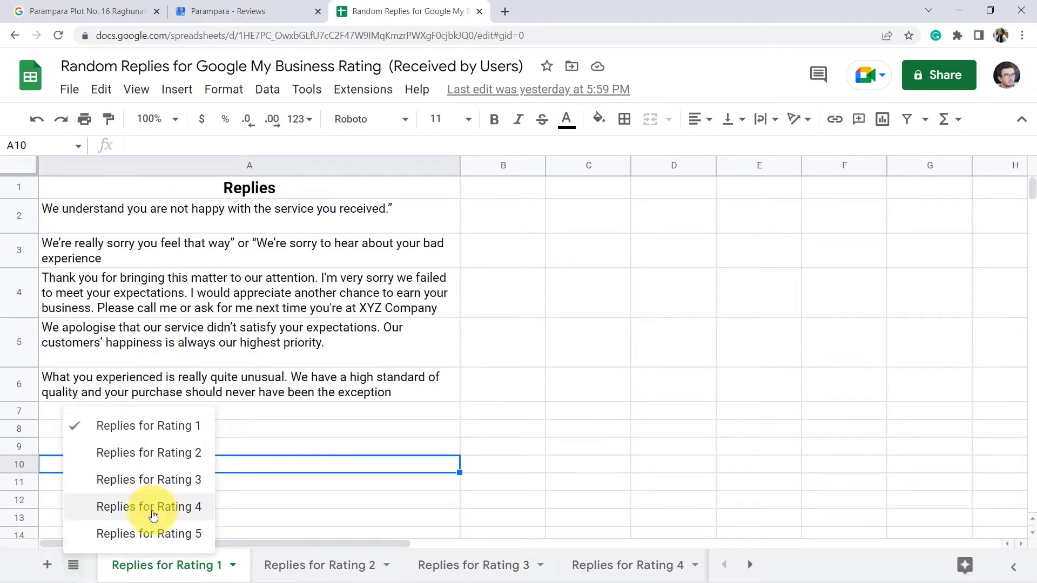
left_click(241, 309)
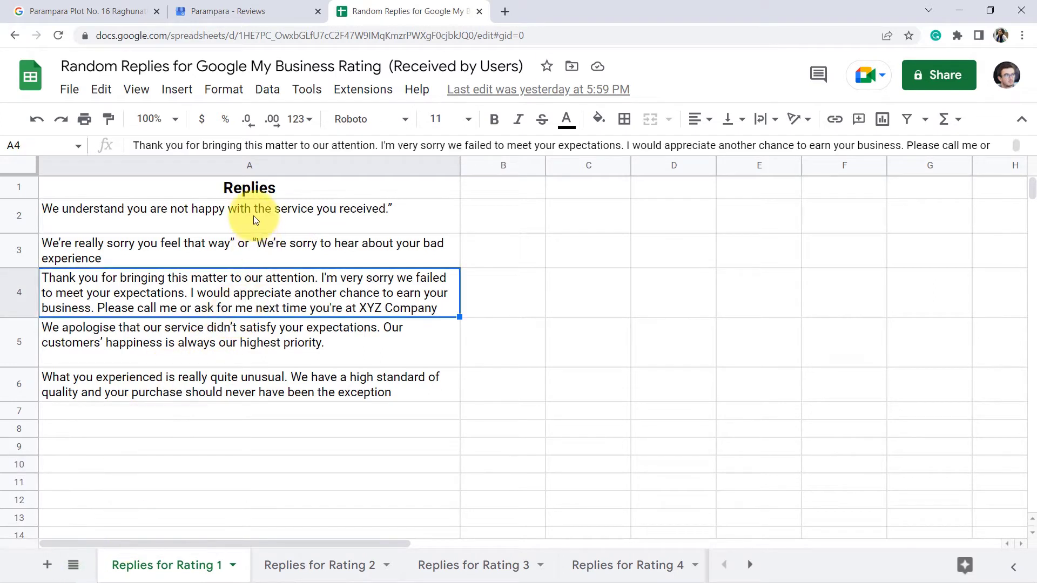
left_click_drag(254, 215, 251, 388)
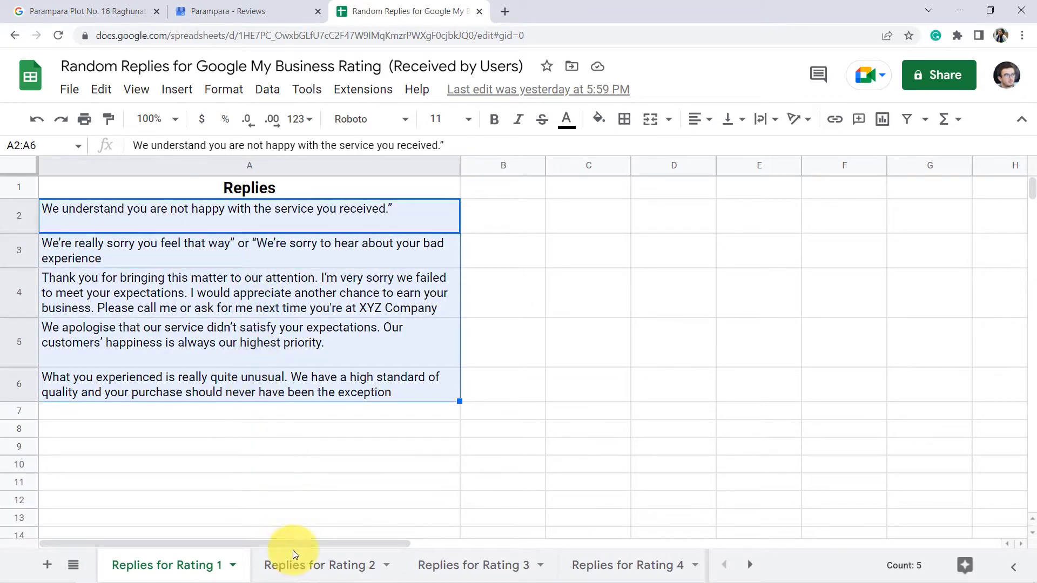
Examine the prepared replies in the Replies for Rating 2 and Replies for Rating 5 sheets
left_click(294, 565)
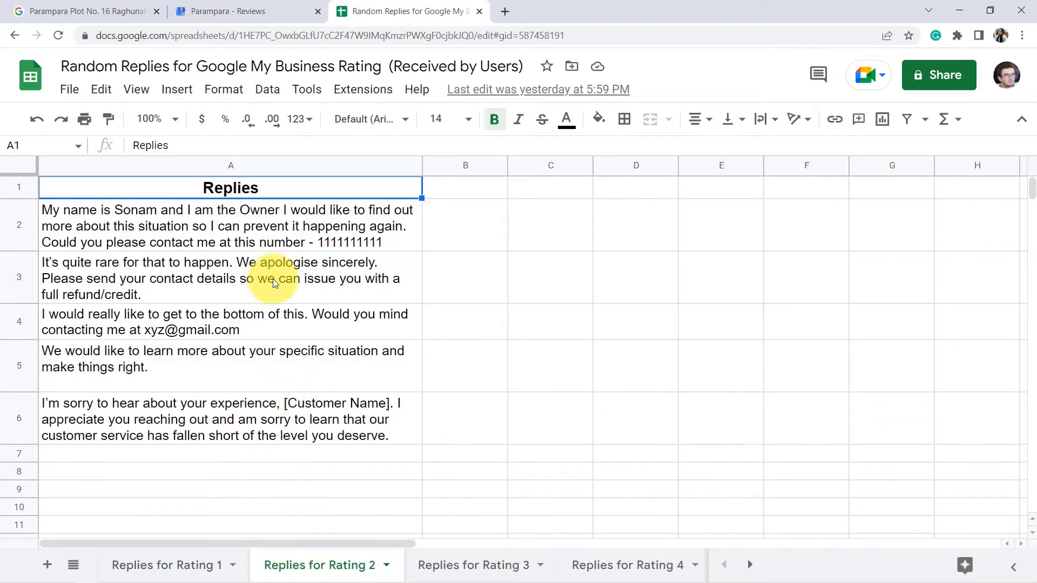
left_click_drag(267, 250, 288, 435)
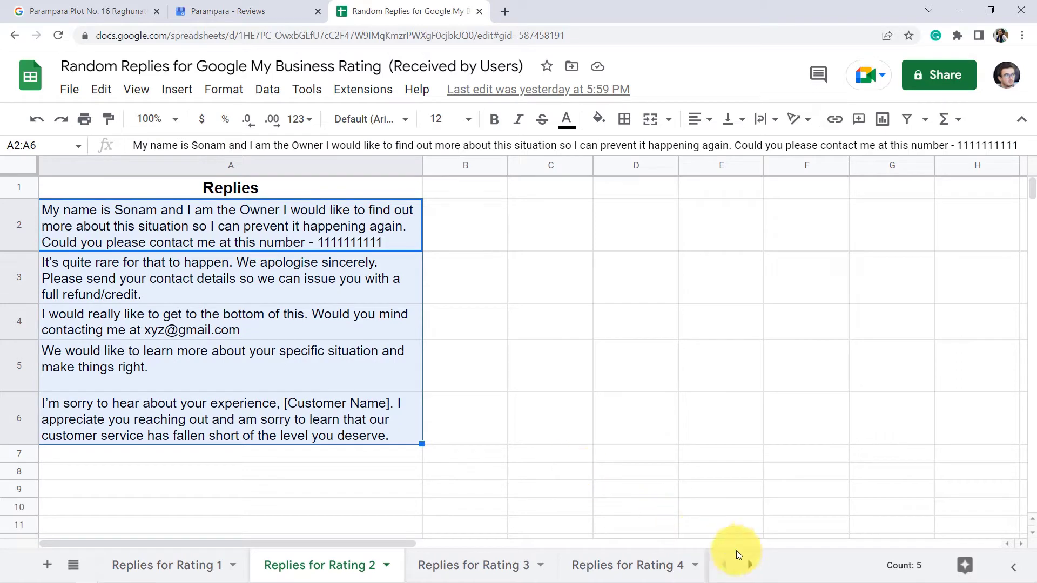
left_click(749, 564)
left_click(658, 576)
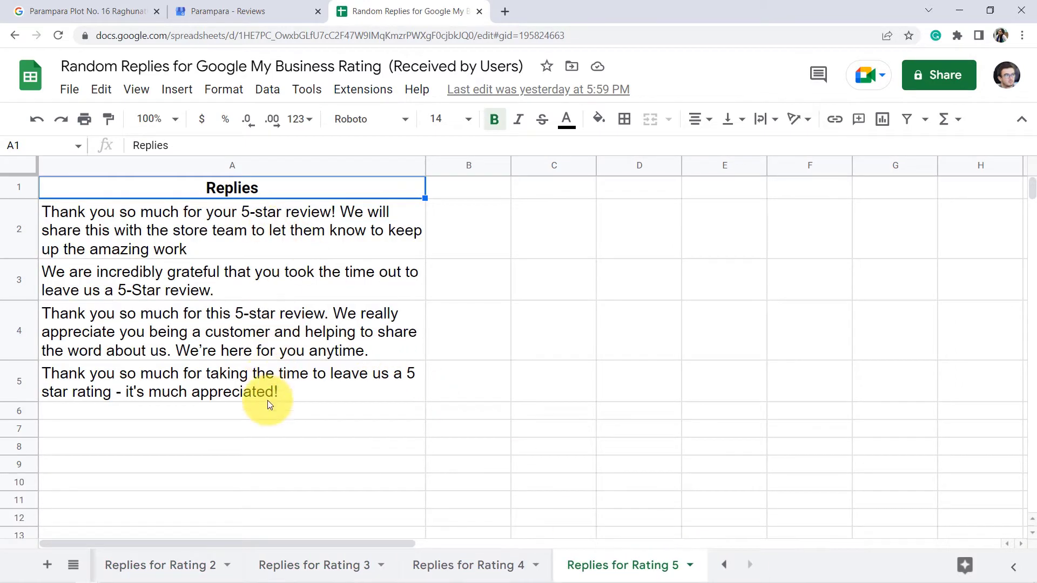
Compare the four-star review in Google Business Profile Manager with the replies in the spreadsheet's Replies for Rating 4 sheet
left_click(225, 10)
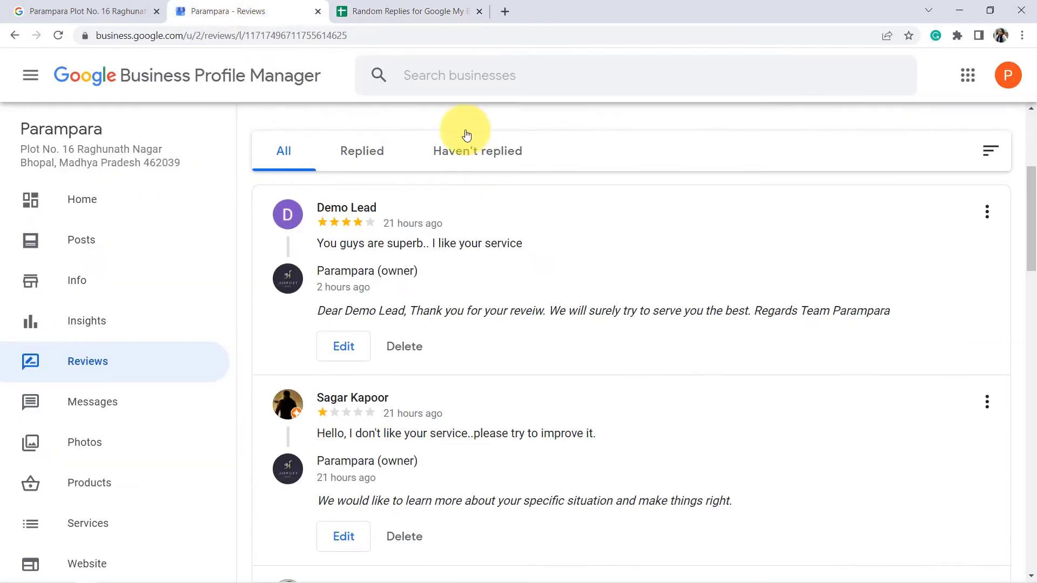
scroll(347, 123, "up", 2)
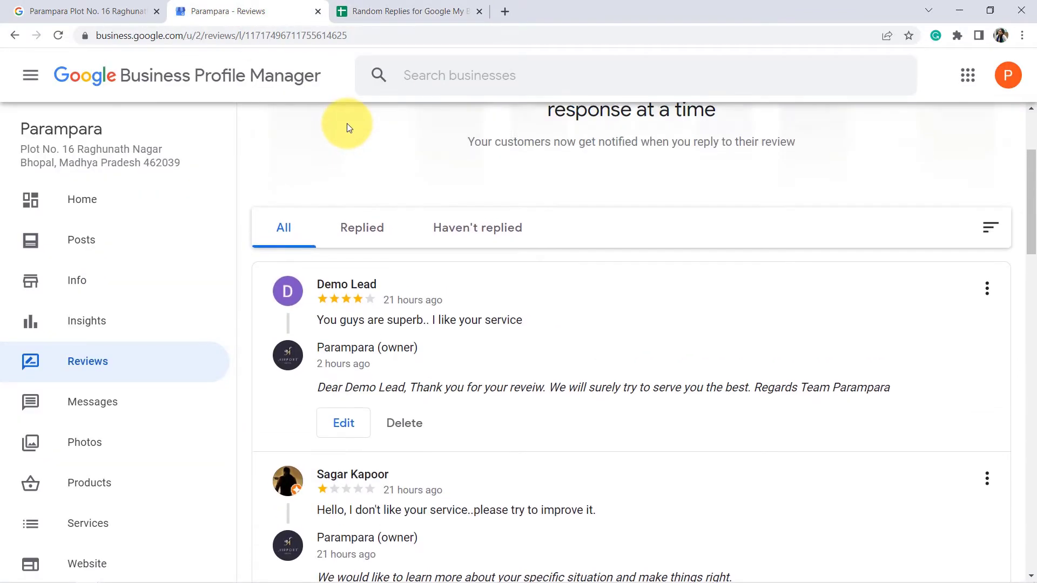
scroll(347, 124, "up", 1)
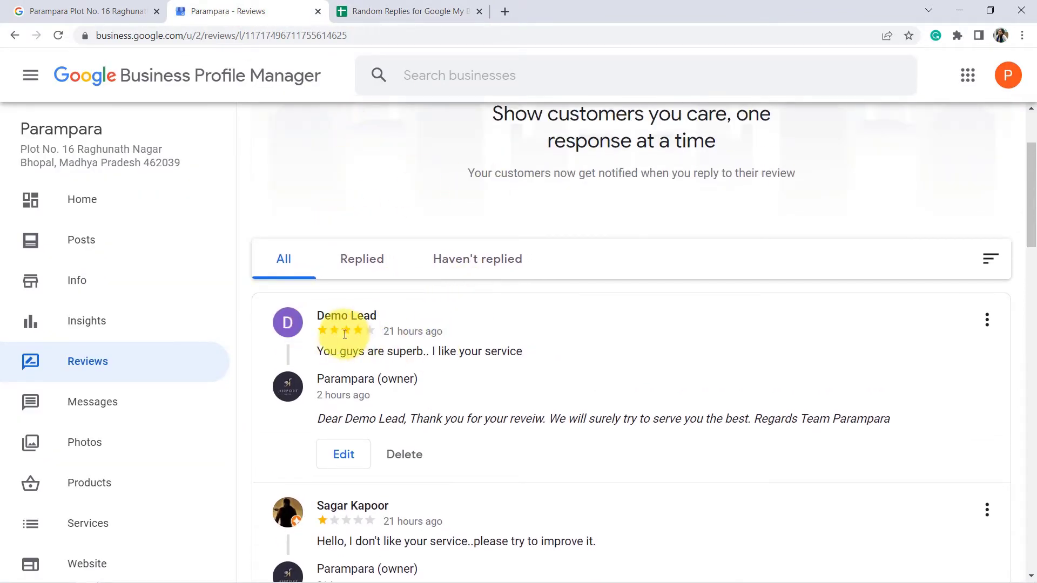
left_click(351, 7)
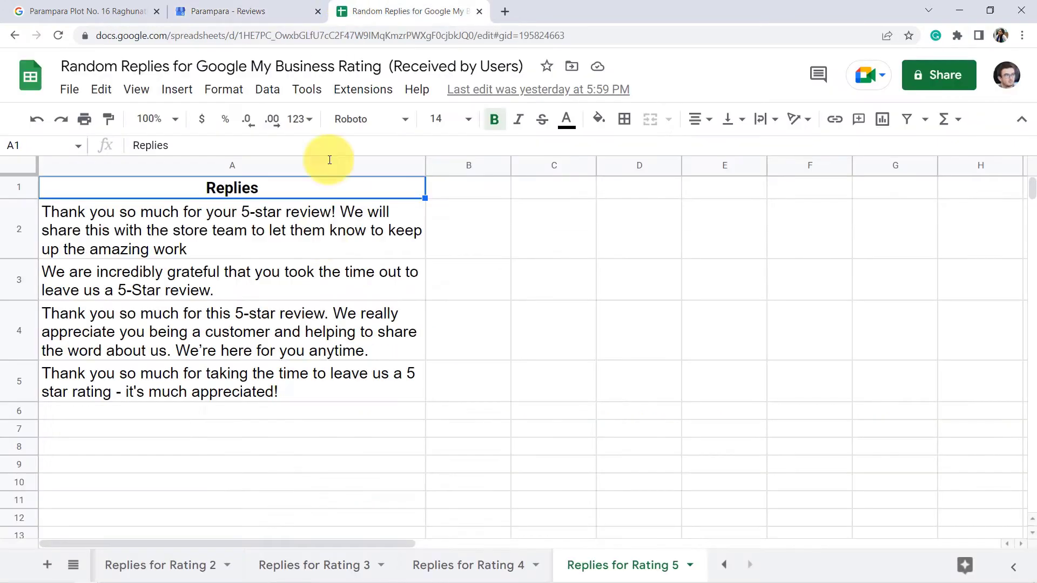
left_click(460, 567)
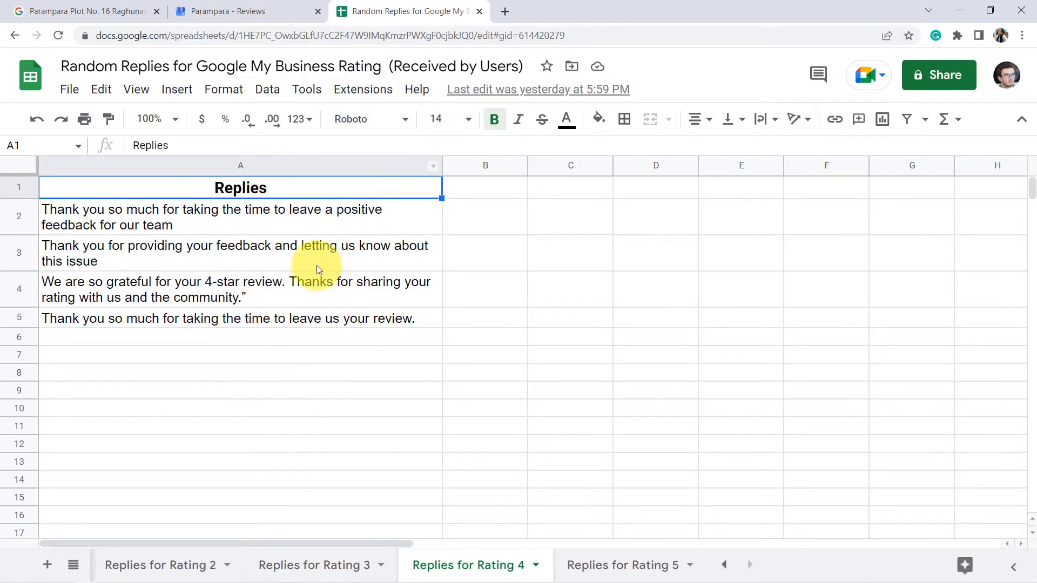
left_click(231, 5)
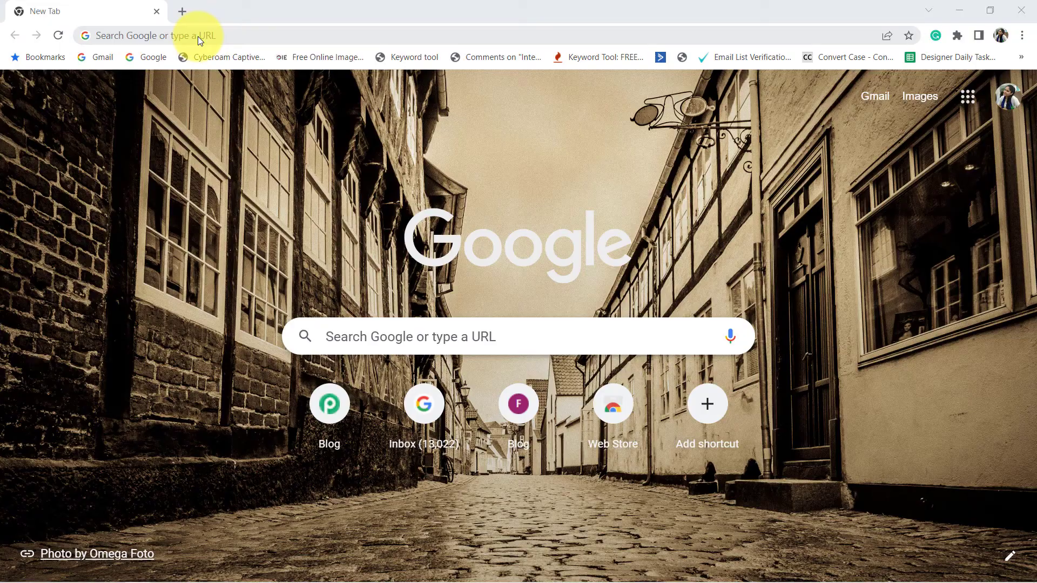
Open the website pabbly.com/connect in the browser
left_click(190, 35)
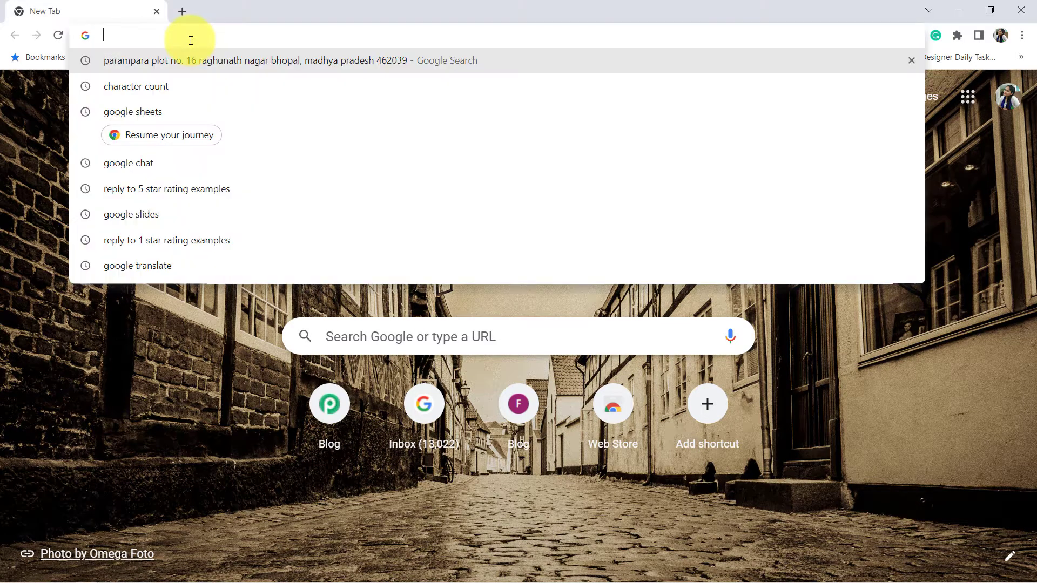
type("pabbl")
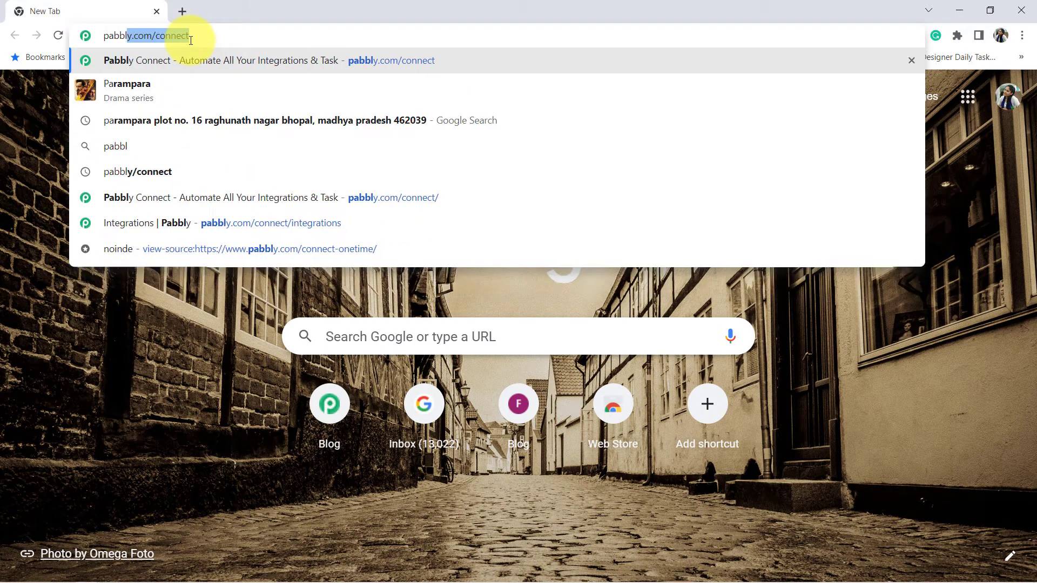
type("y.com/connect")
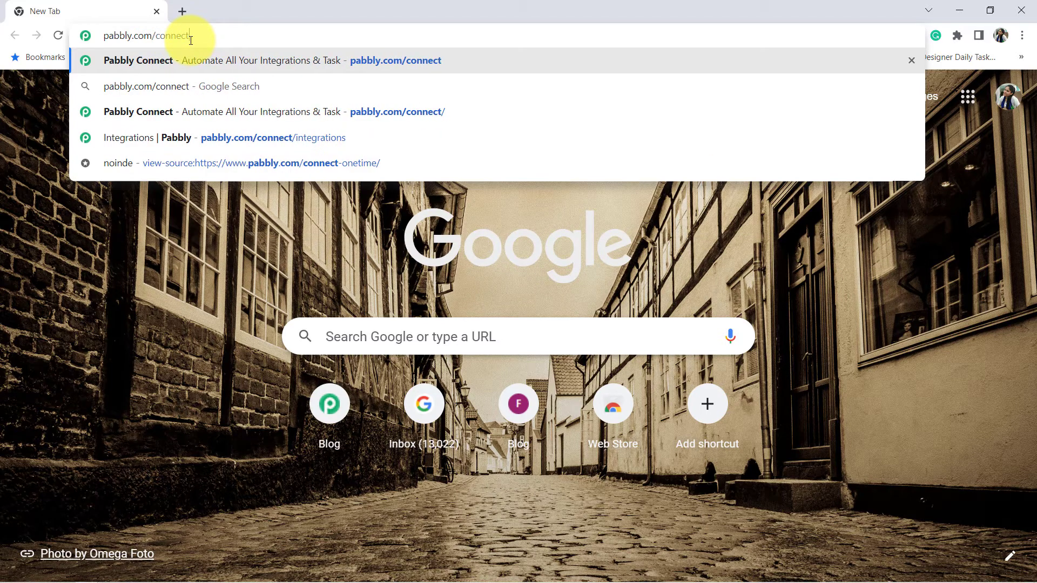
key("Return")
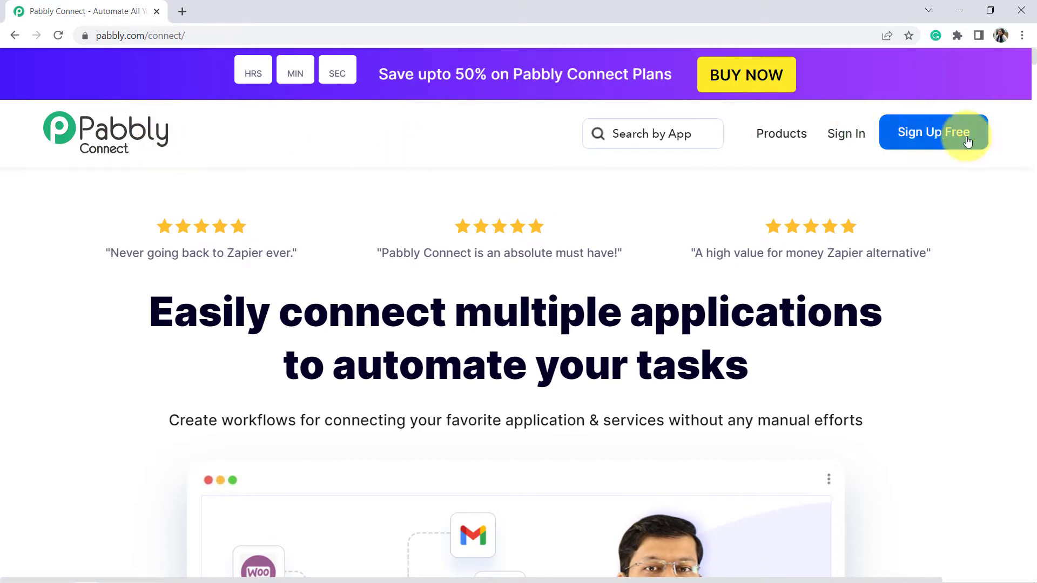
Sign in to Pabbly with the existing account and open the Pabbly Connect dashboard
left_click(844, 141)
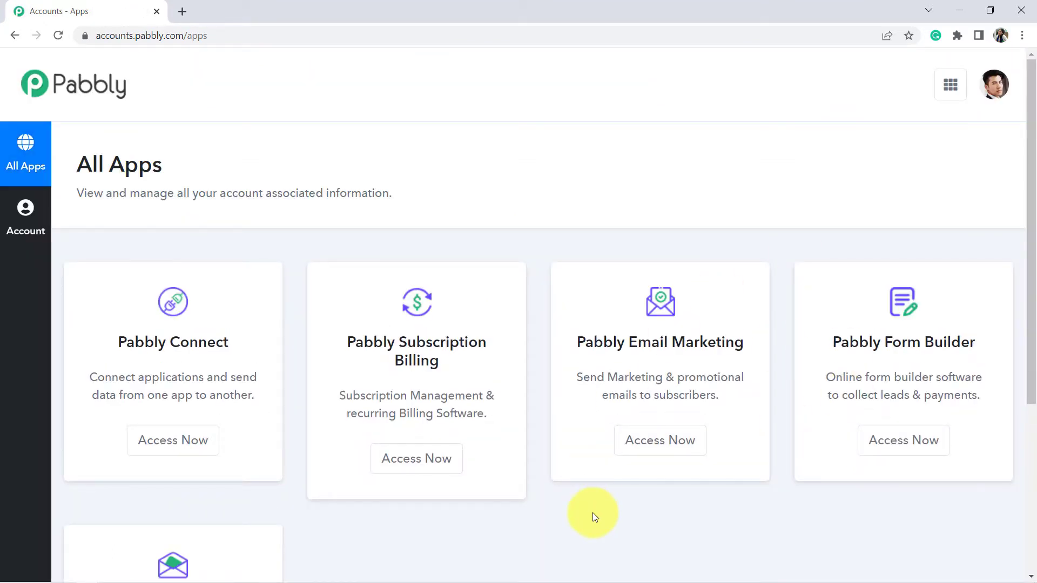
left_click(167, 448)
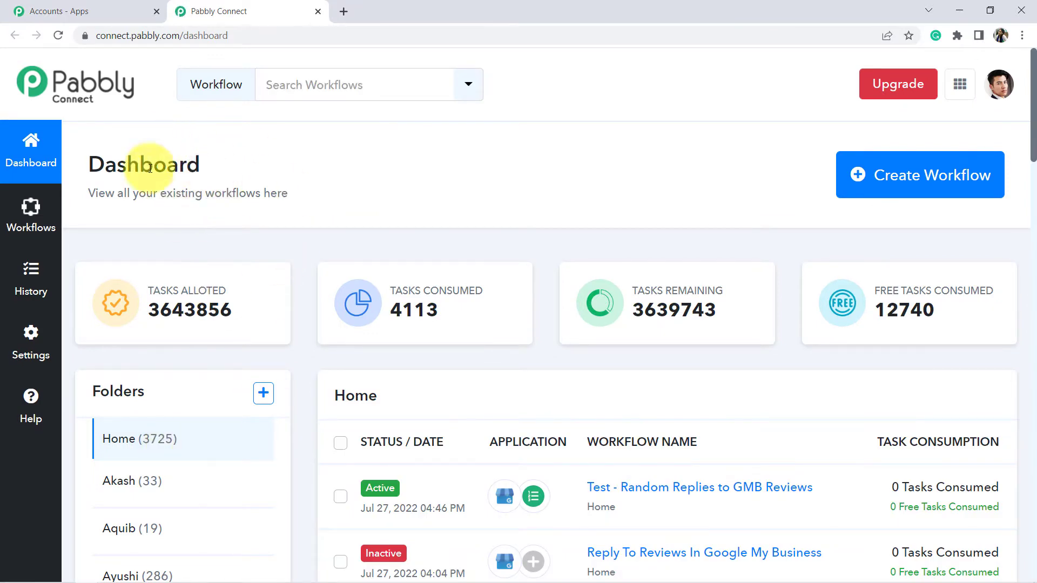
left_click_drag(155, 164, 150, 180)
left_click(150, 180)
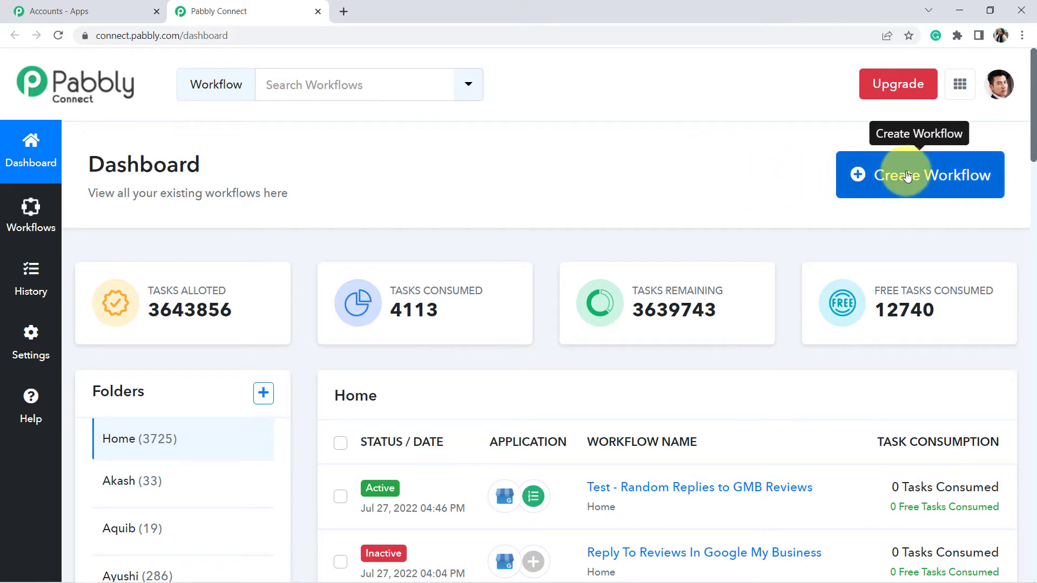
Create a new workflow named "Automatically Random Reply to Google My Business Ratings"
left_click(907, 176)
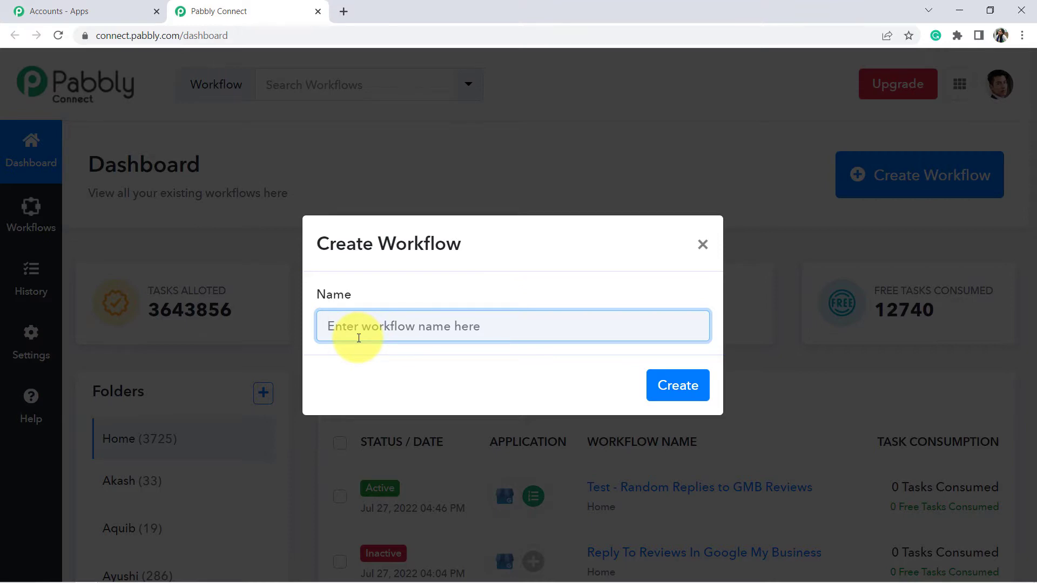
type("Auto")
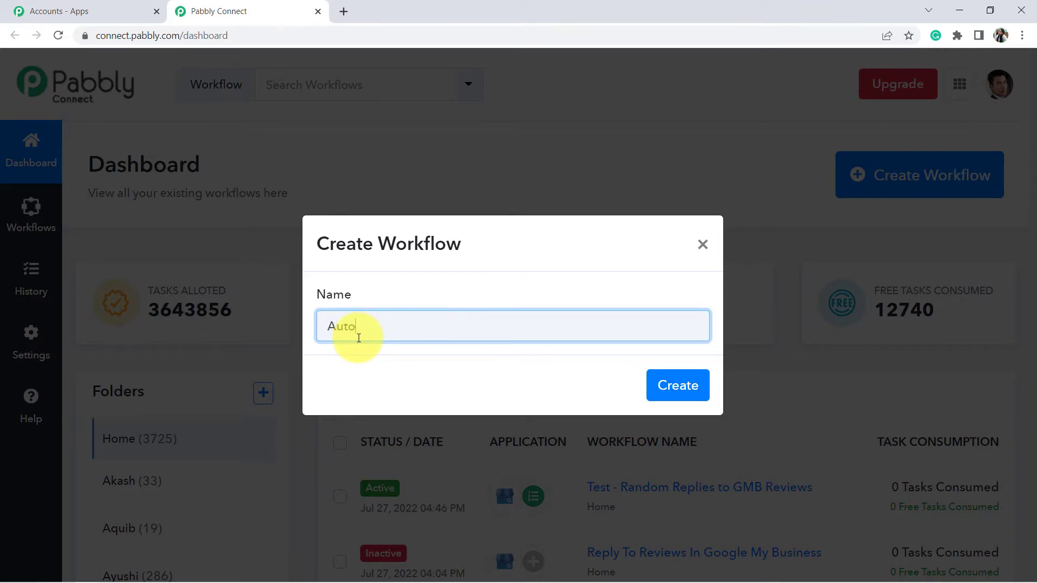
type("matically reply")
key("BackSpace")
type("t")
key("BackSpace")
type("y to Google ")
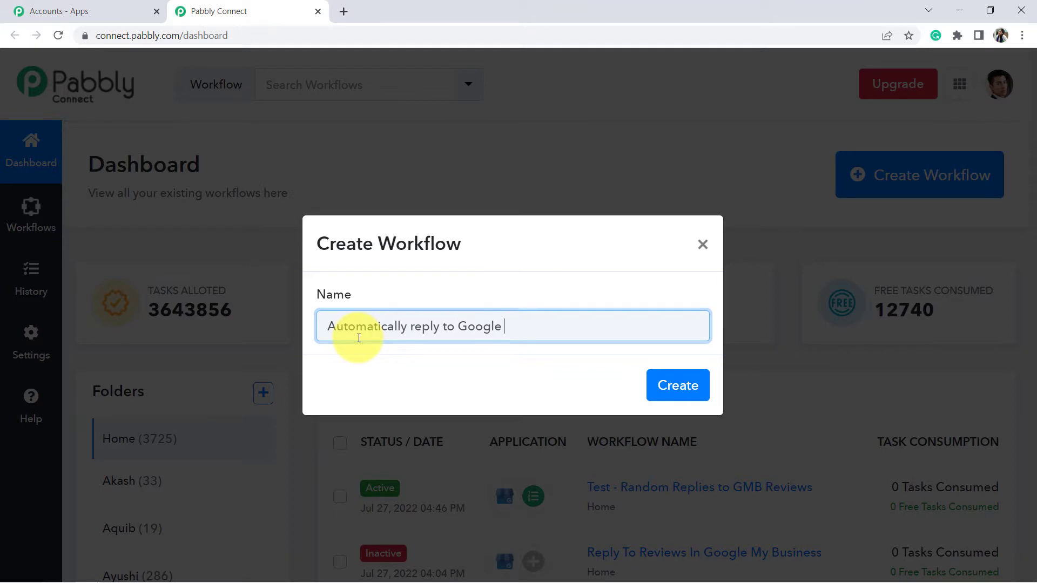
type("My Business Ratings")
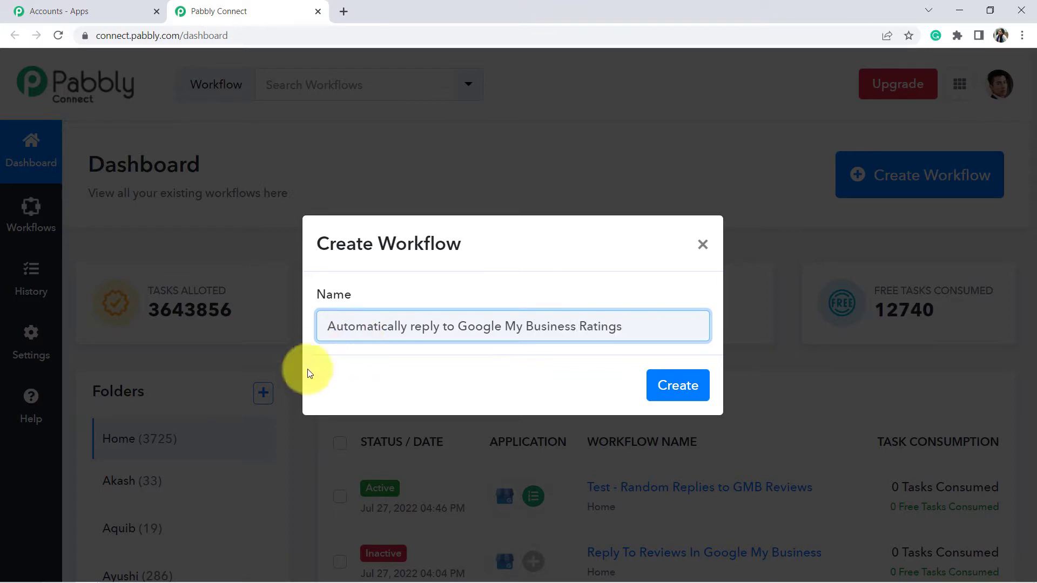
type("Random")
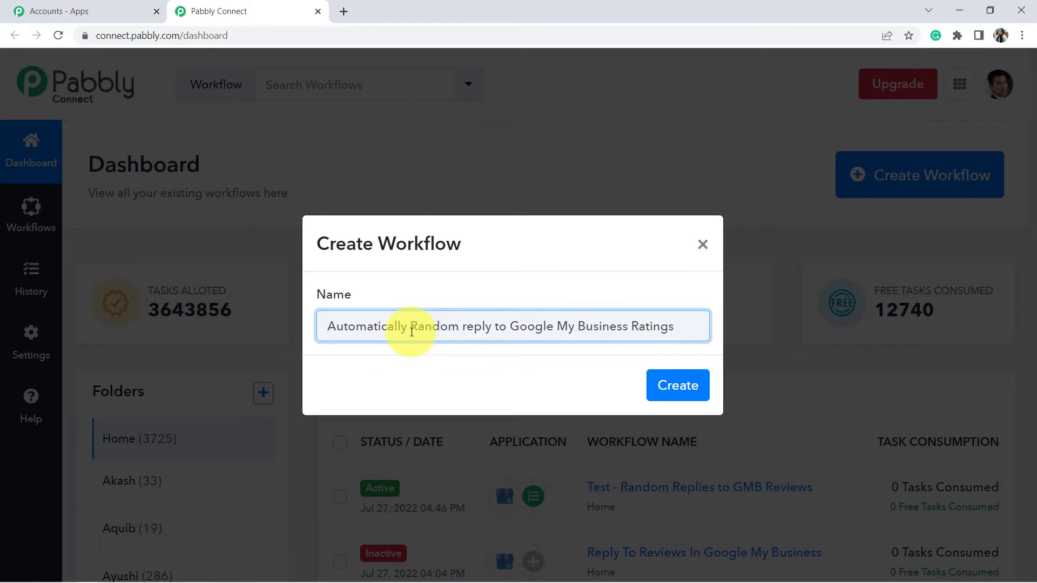
key("Delete")
type("R")
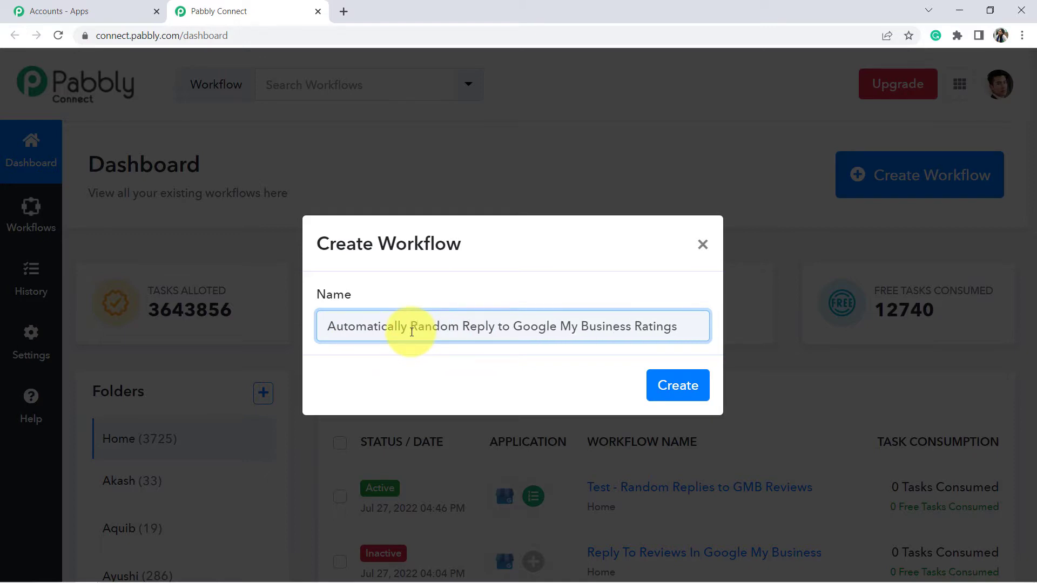
left_click(694, 385)
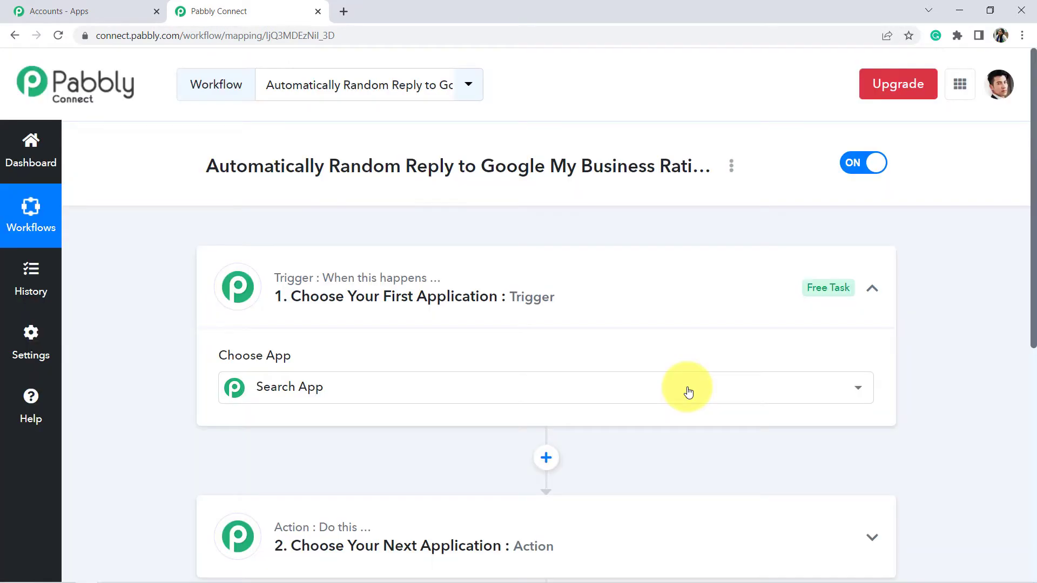
Choose Google My Business as the trigger application of the workflow
left_click(687, 389)
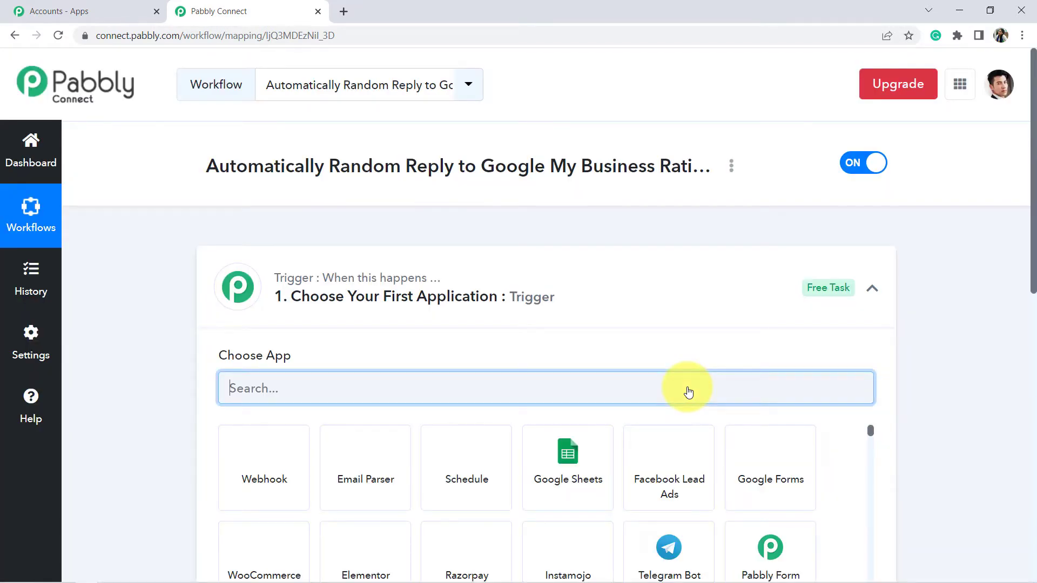
left_click(300, 279)
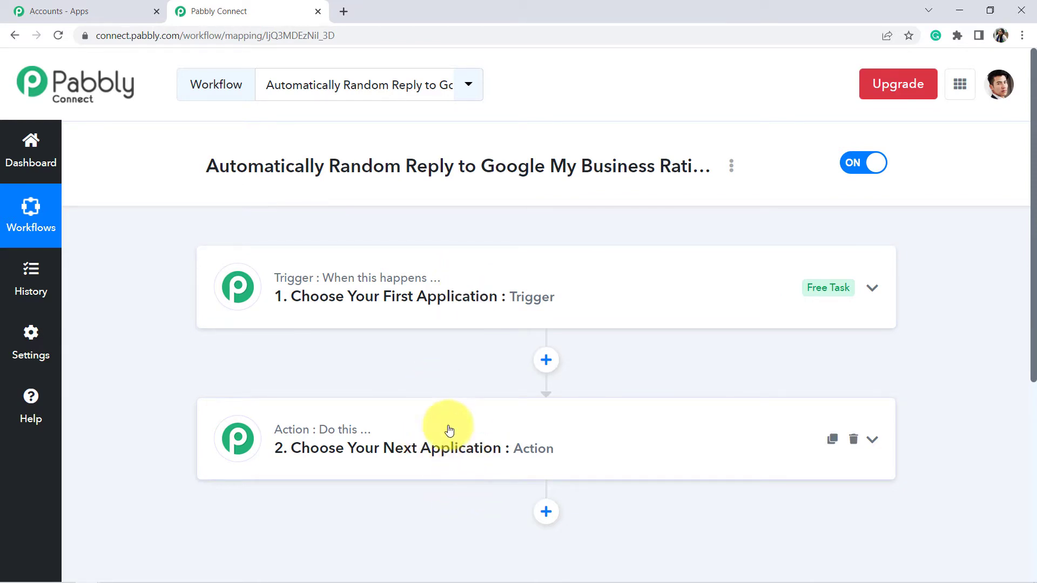
left_click(341, 303)
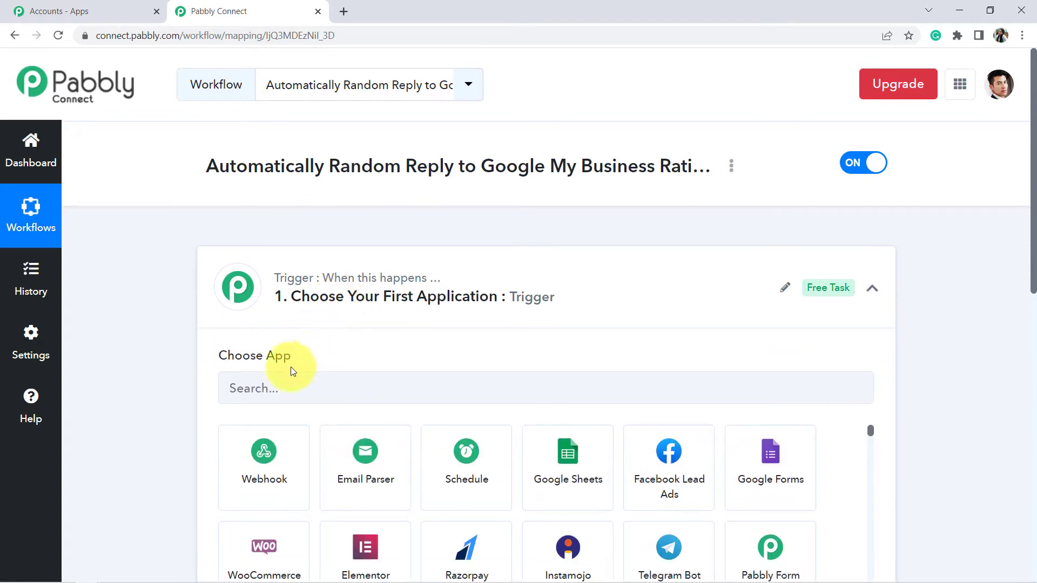
left_click(281, 385)
type("g")
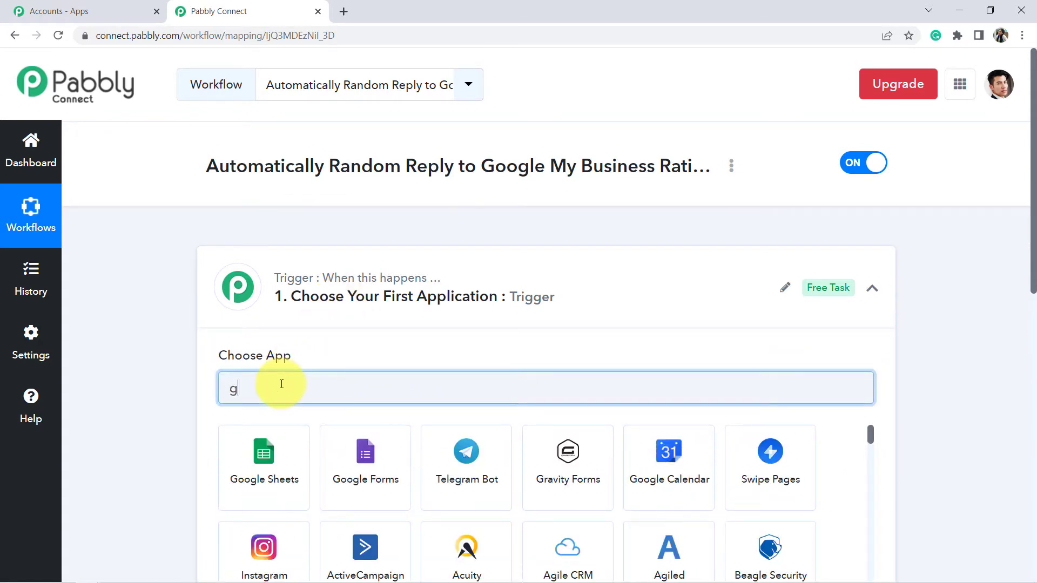
type("oogle ")
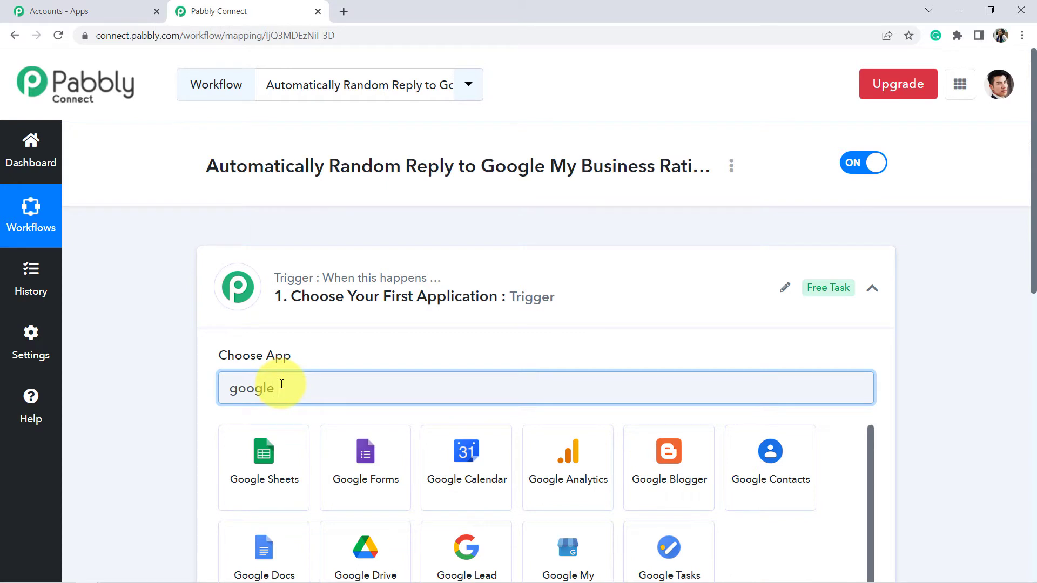
type("my busi")
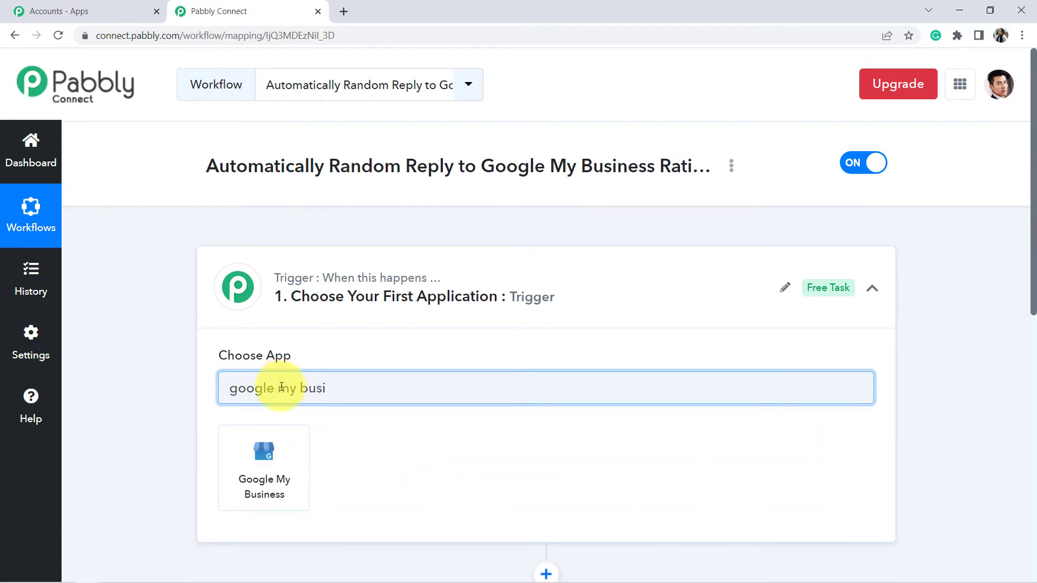
left_click(263, 474)
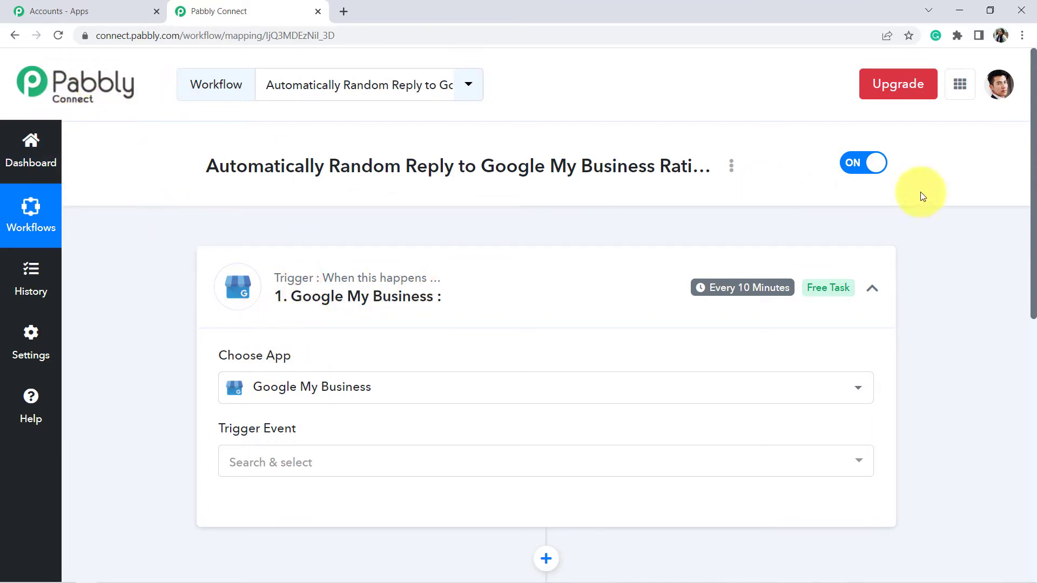
Set the Google My Business trigger event to New Review
scroll(1026, 185, "down", 3)
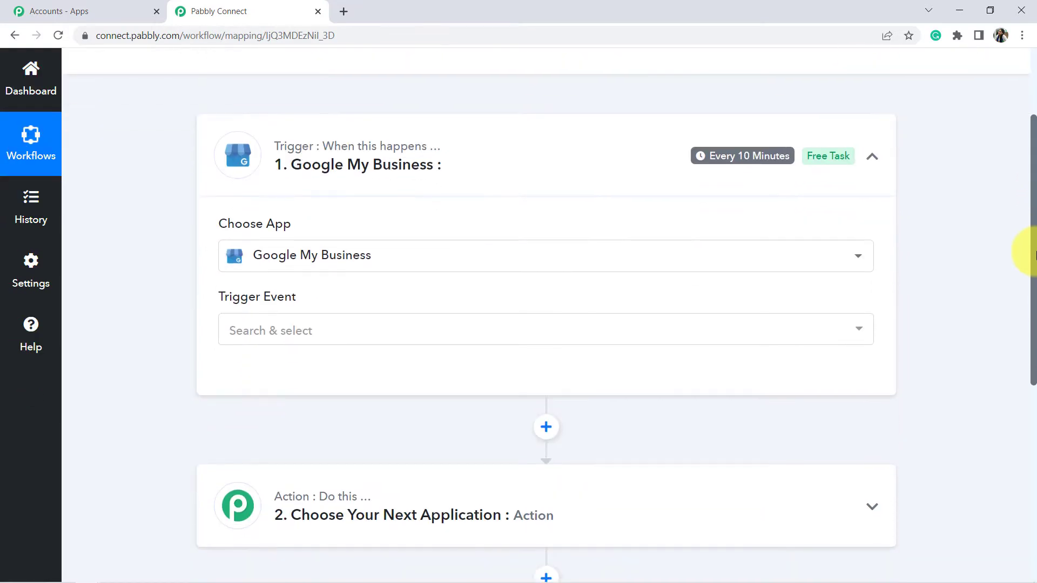
left_click(261, 296)
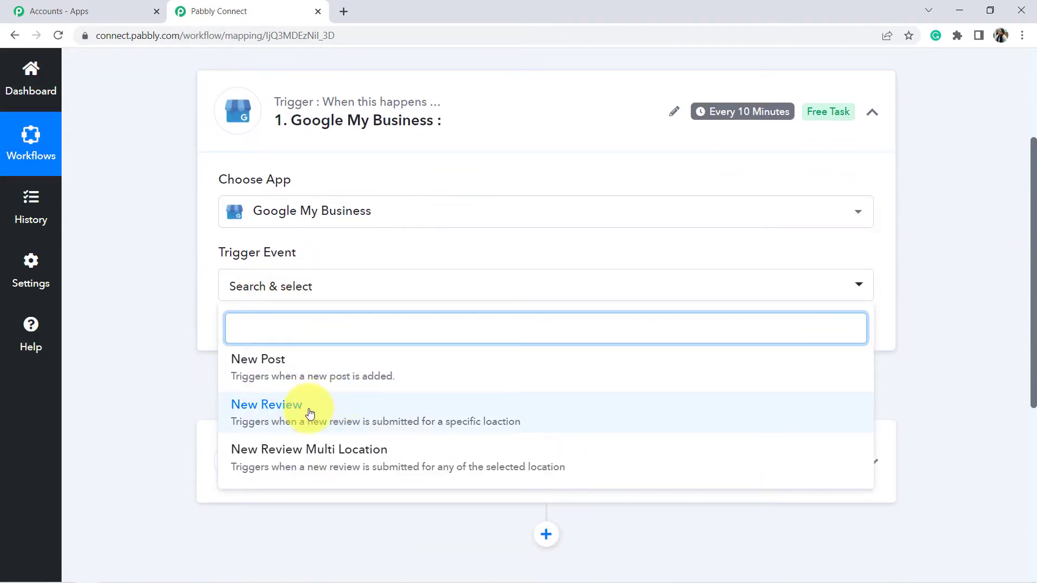
left_click(304, 414)
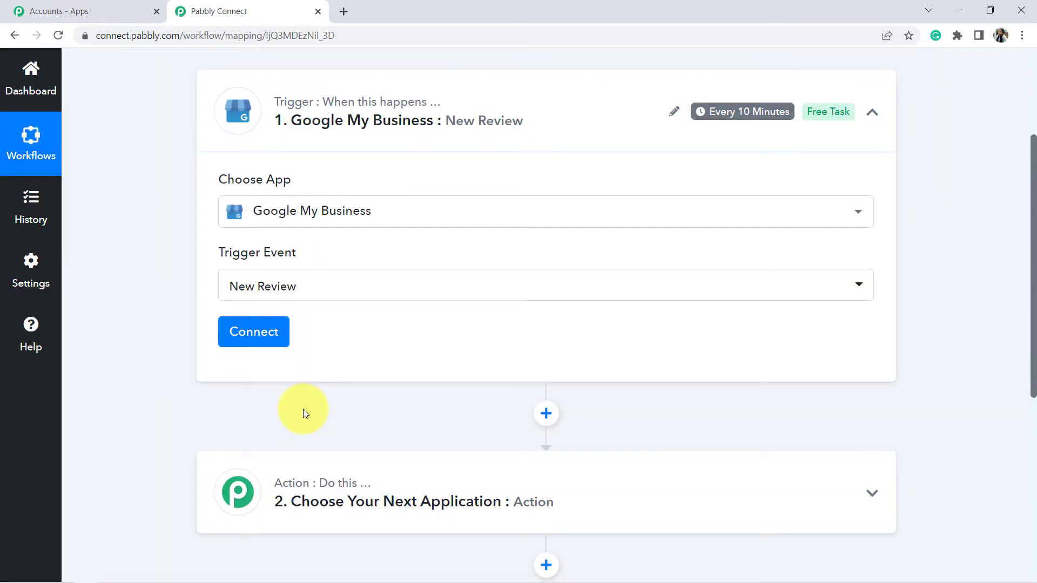
Connect the trigger to Google My Business with the existing connection Google My Business #18
left_click(236, 332)
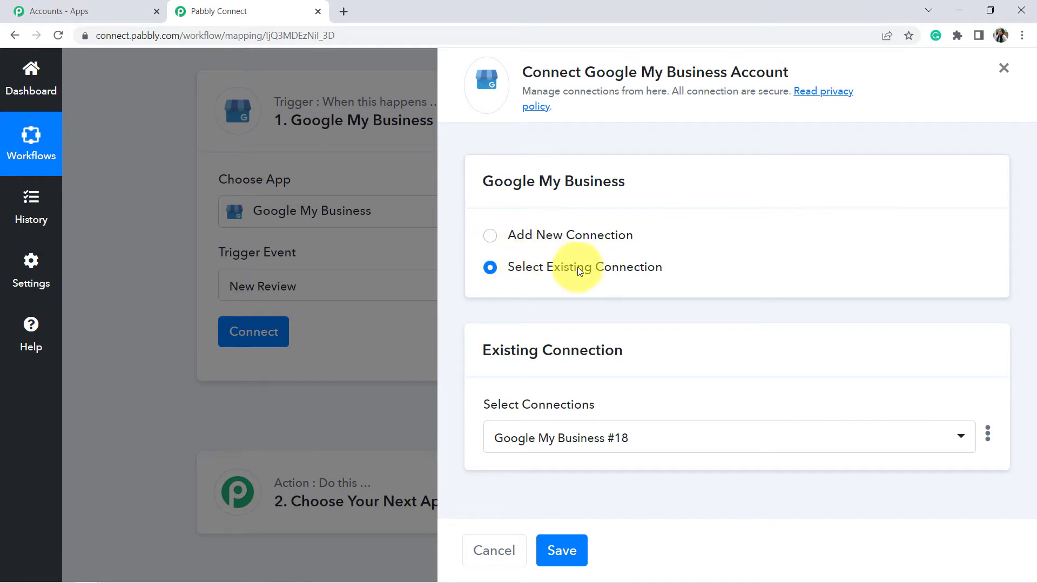
left_click(534, 238)
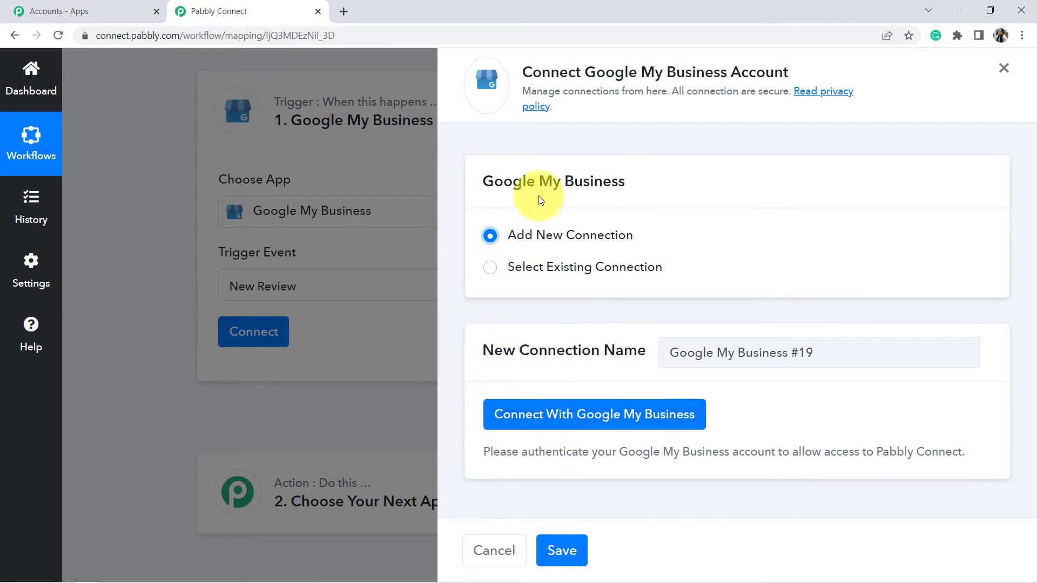
left_click(490, 269)
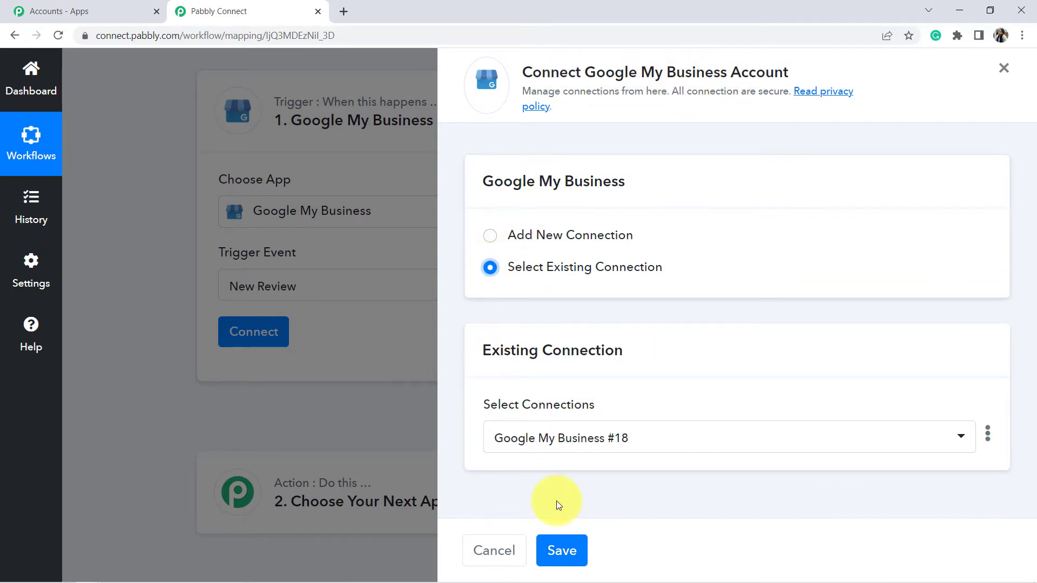
left_click(559, 550)
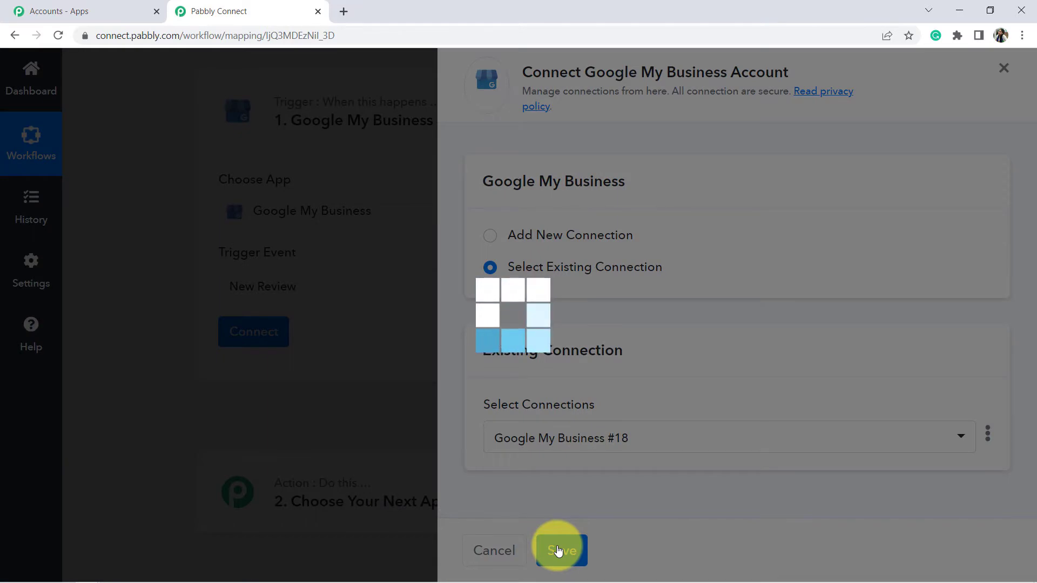
Check the hotel's business name in the Google search listing and its reviews in Google Business Profile Manager
scroll(146, 403, "down", 2)
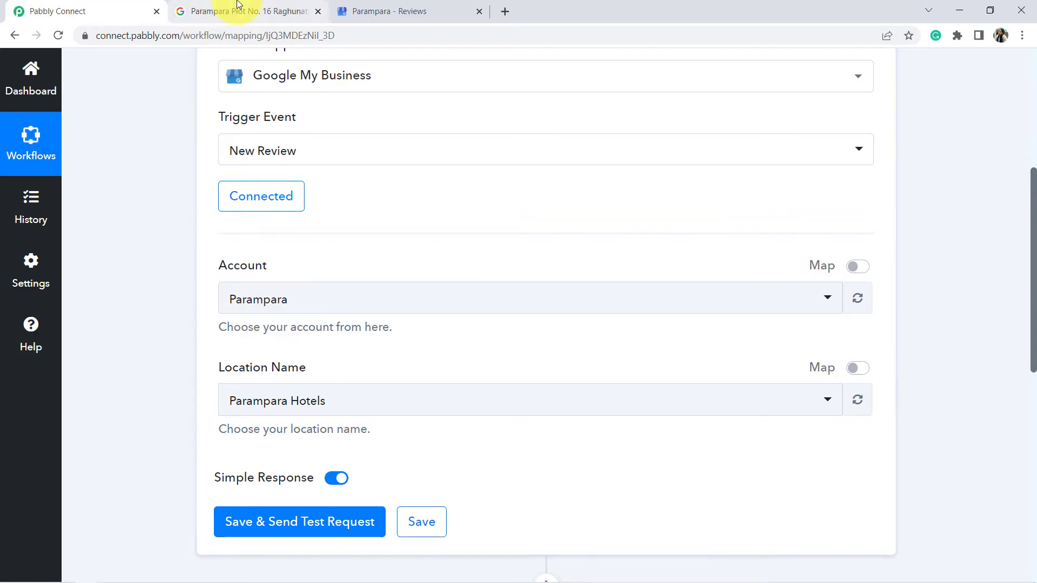
left_click(243, 10)
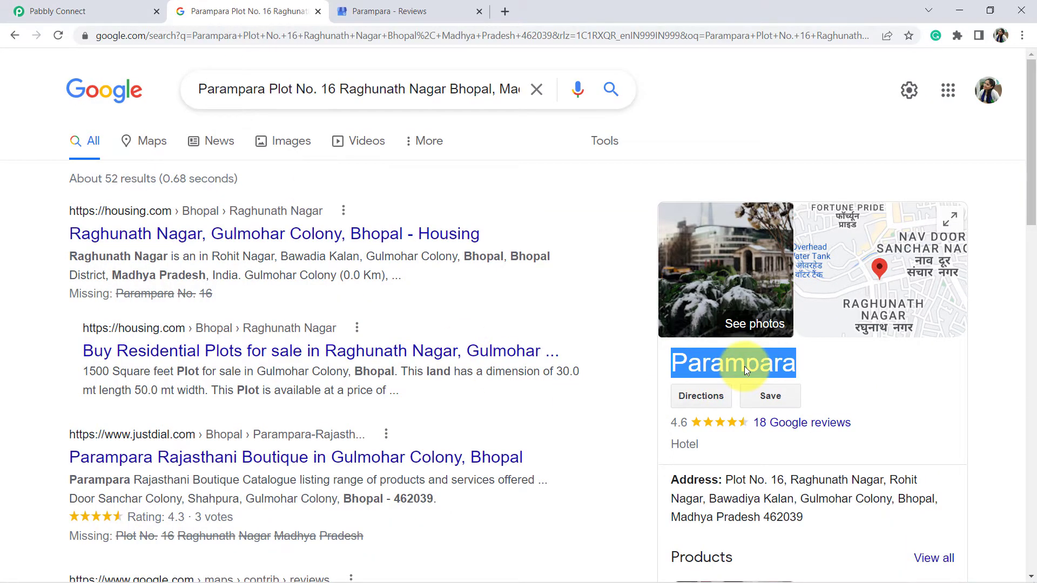
left_click(429, 8)
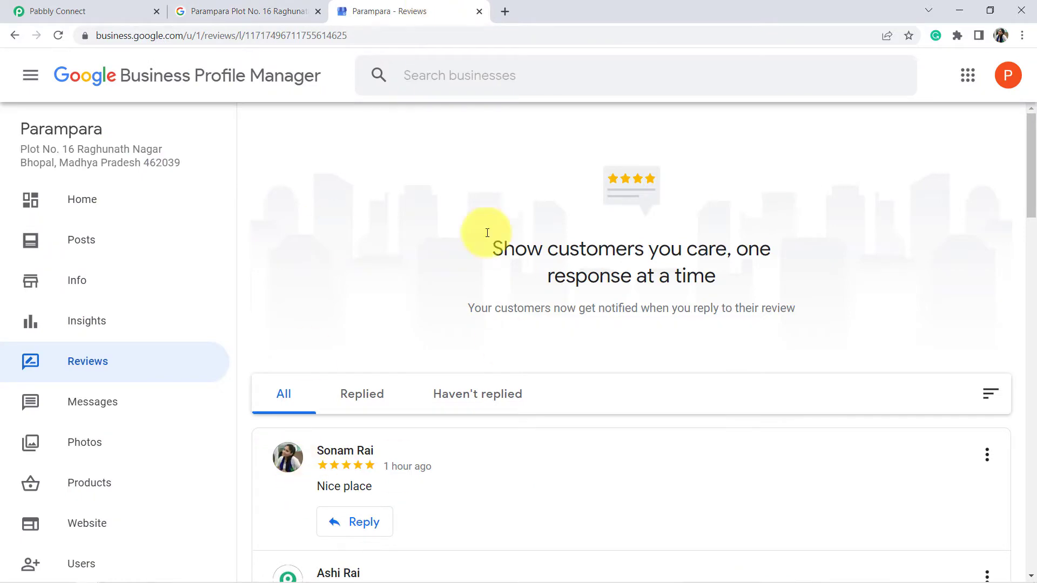
left_click_drag(1031, 199, 1030, 146)
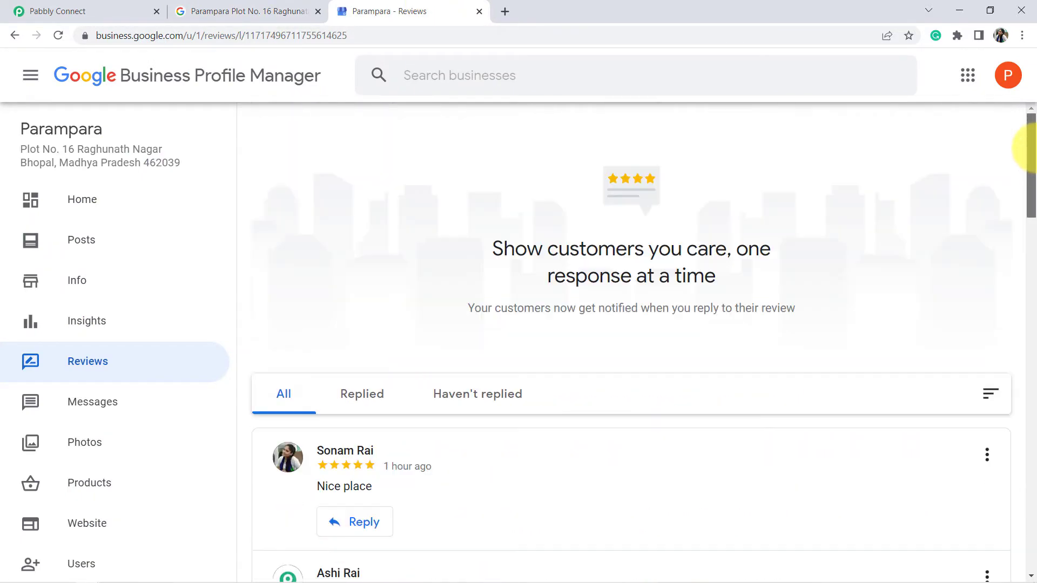
left_click(81, 7)
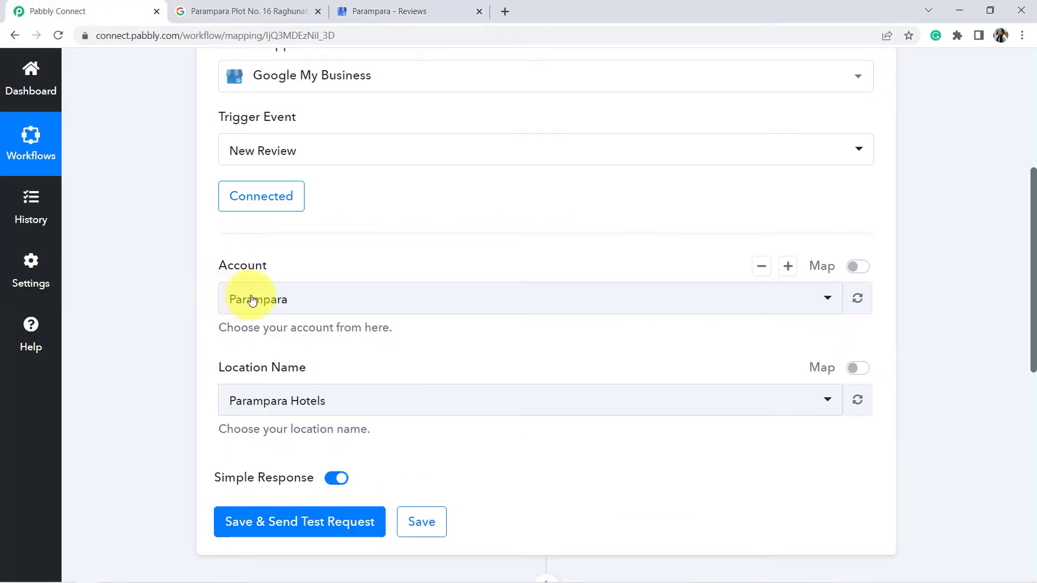
Set both the trigger's account and location name to Parampara, and save it with a test request
left_click(280, 299)
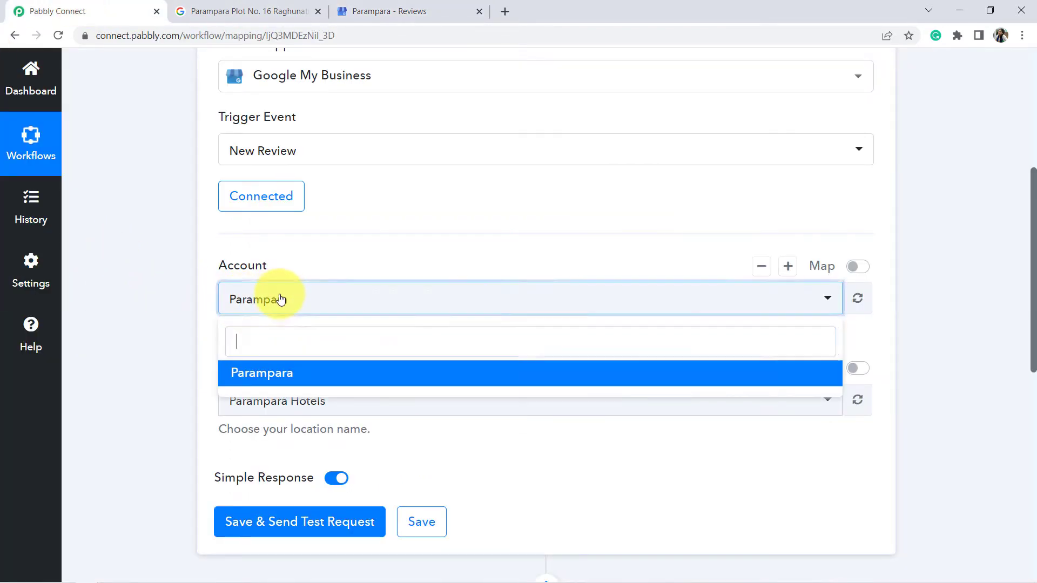
left_click(237, 372)
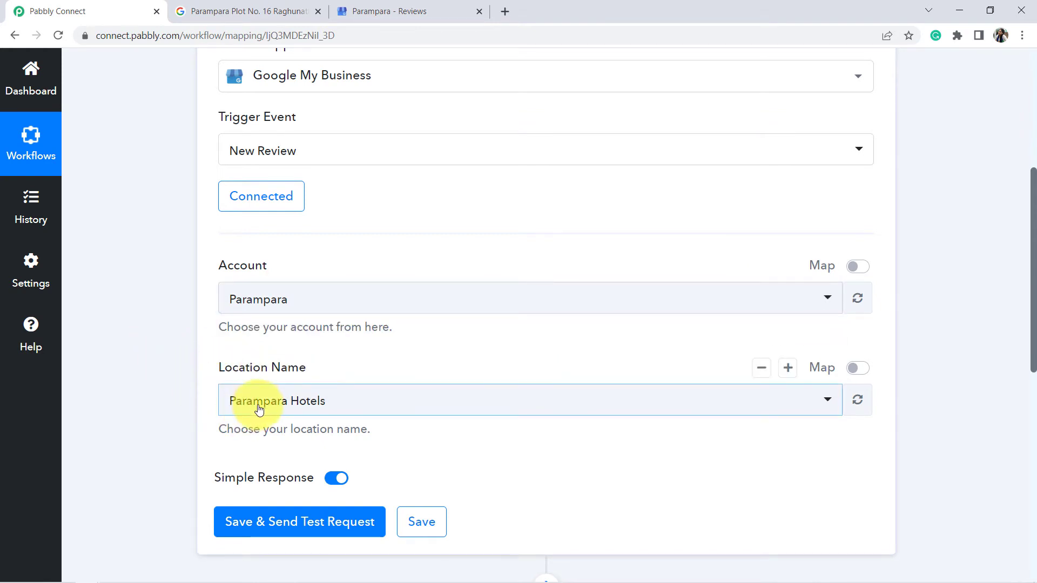
left_click(231, 406)
left_click(260, 504)
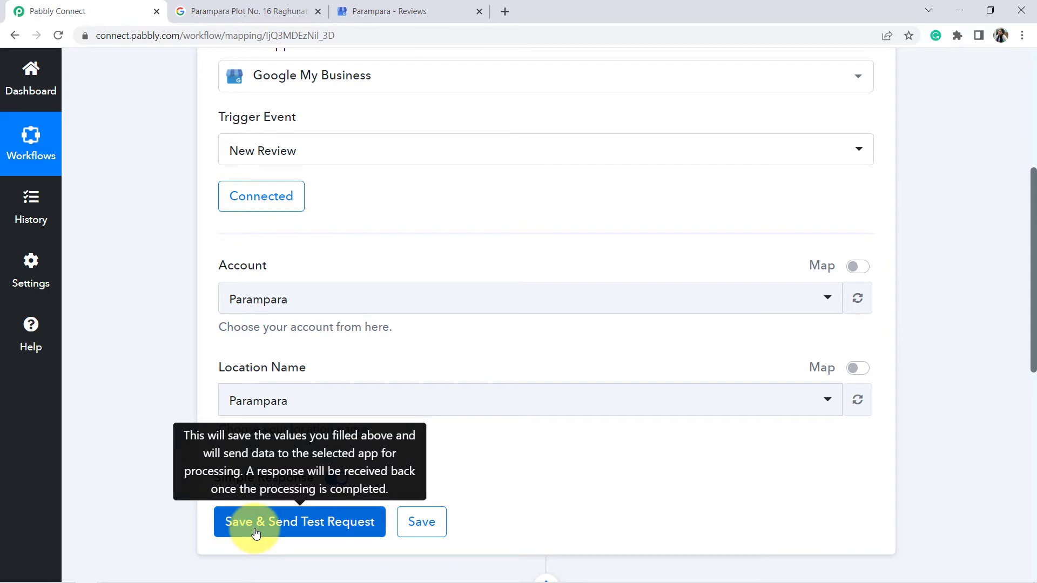
left_click(256, 533)
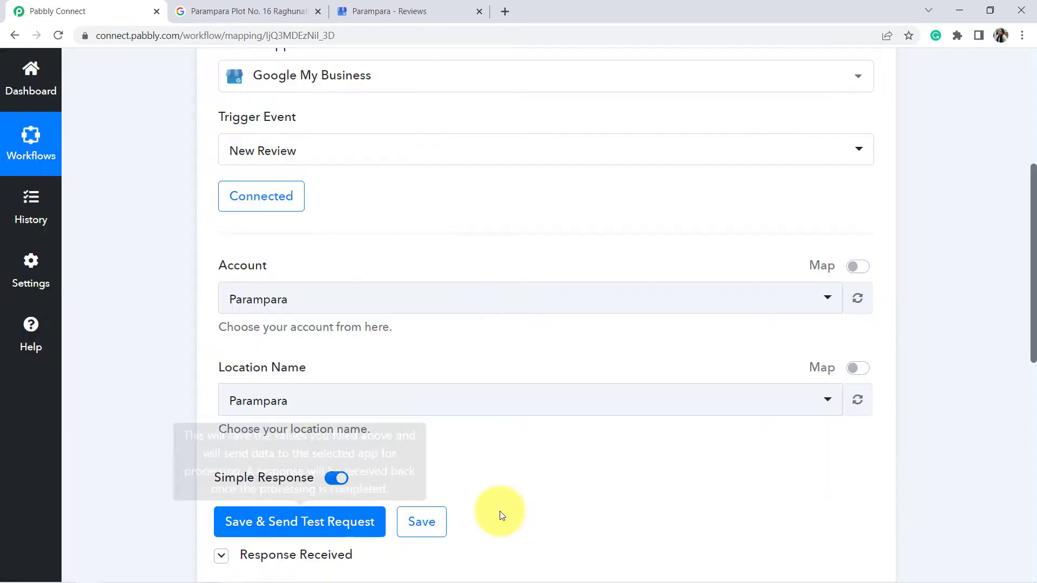
Check how often the Google My Business trigger looks for new data
scroll(1030, 292, "down", 3)
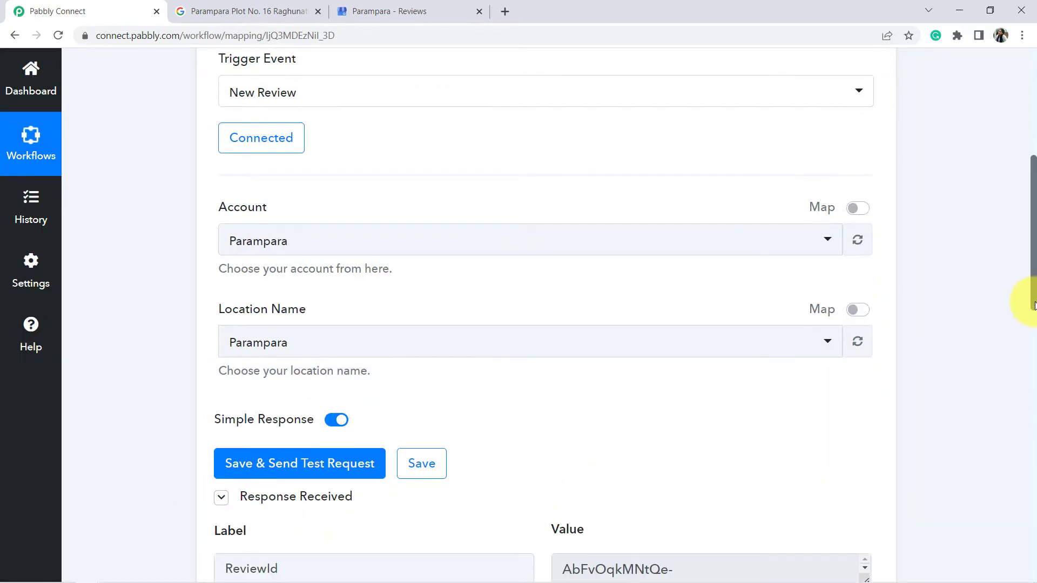
scroll(1030, 285, "up", 8)
mouse_move(760, 261)
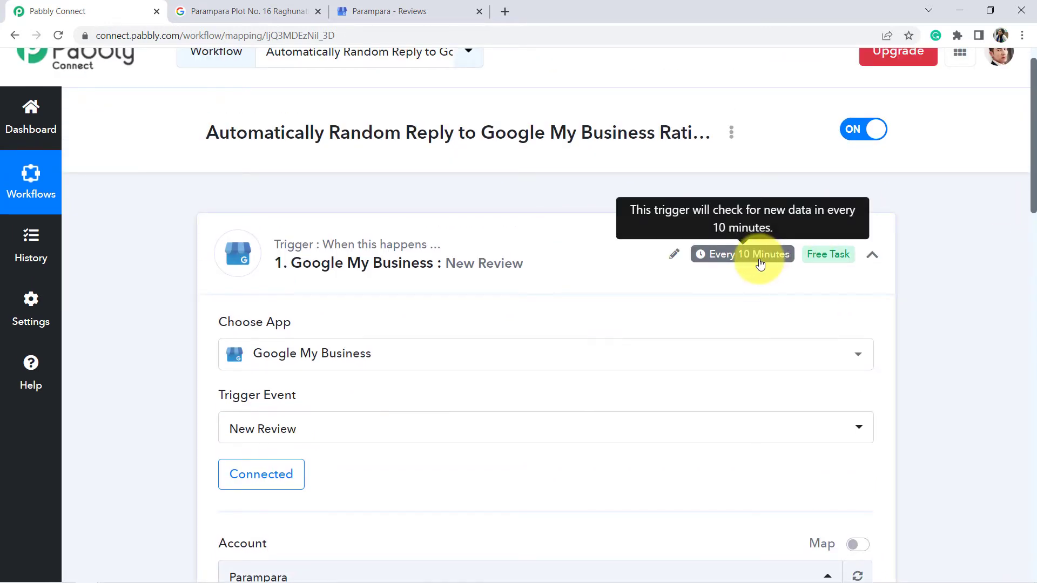
scroll(760, 262, "up", 1)
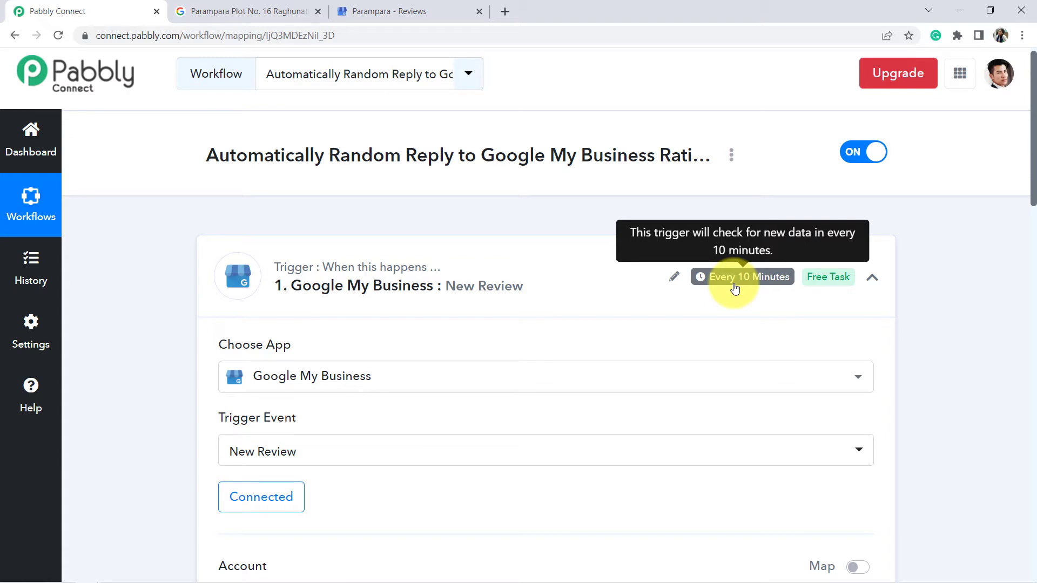
Compare the reviewer name, star rating and comment in the trigger's response with the newest review in Google Business Profile Manager
left_click_drag(1032, 157, 1033, 380)
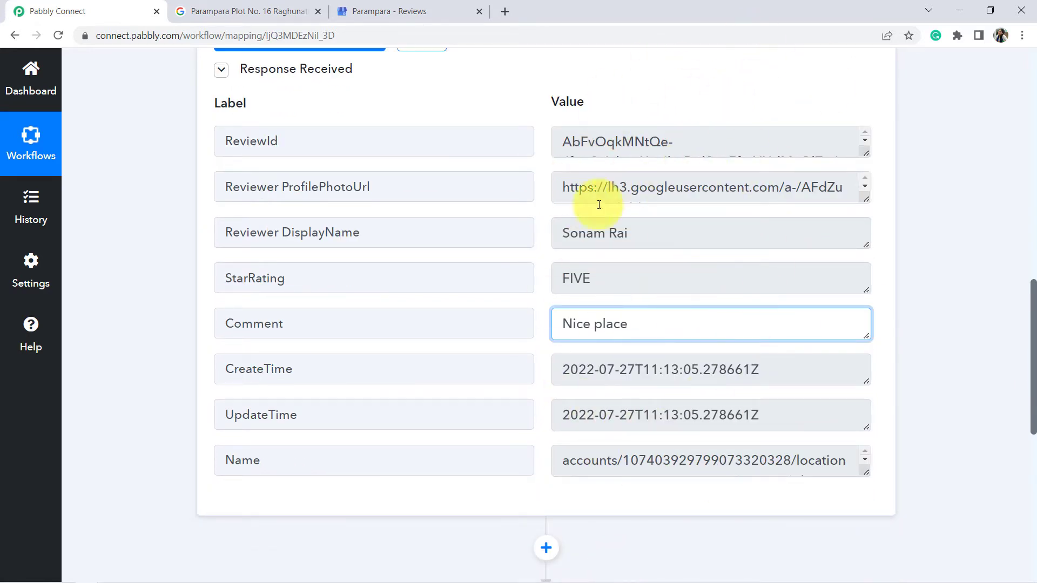
left_click(600, 241)
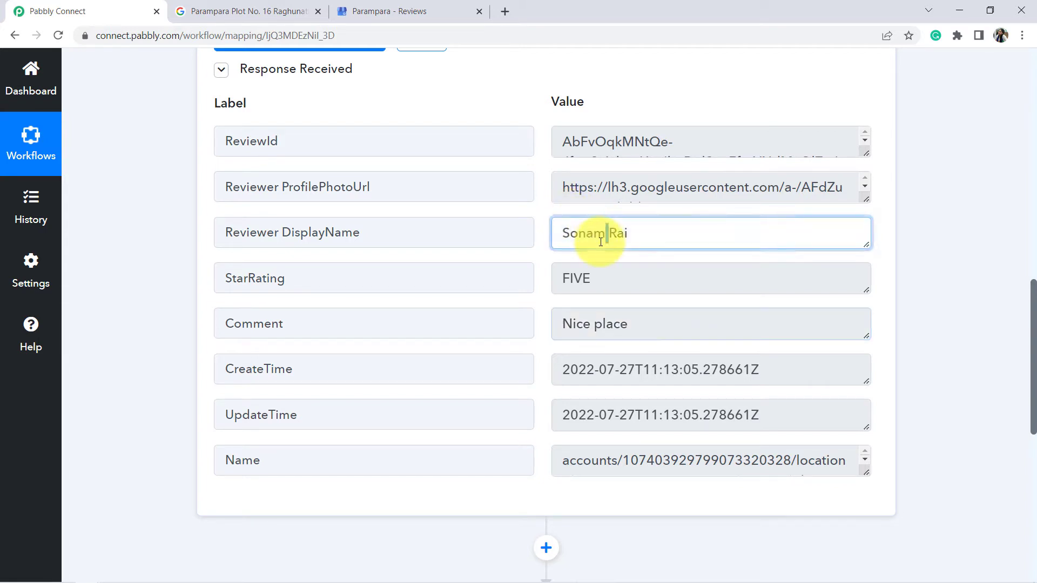
double_click(569, 285)
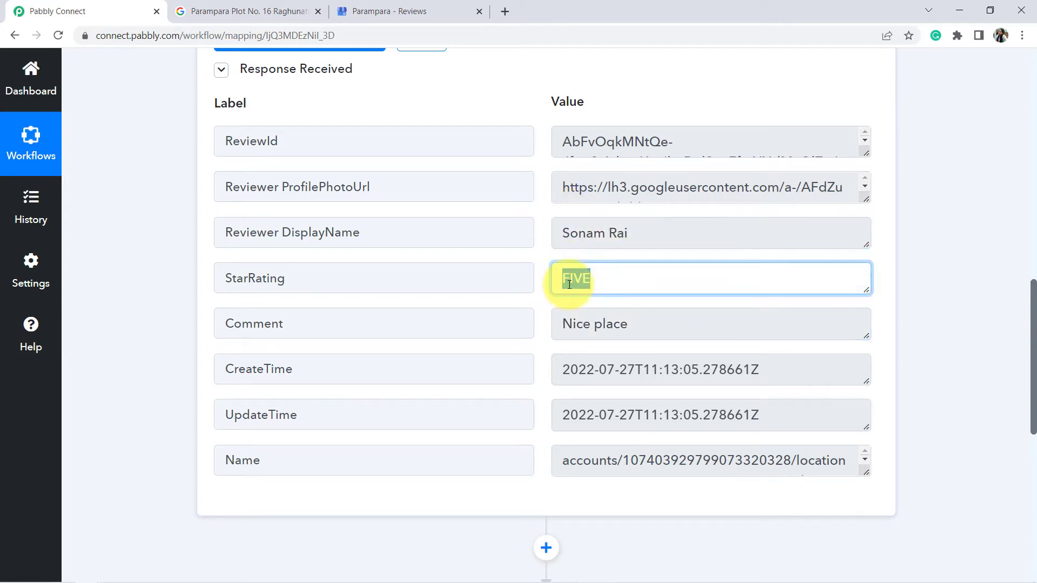
left_click(596, 327)
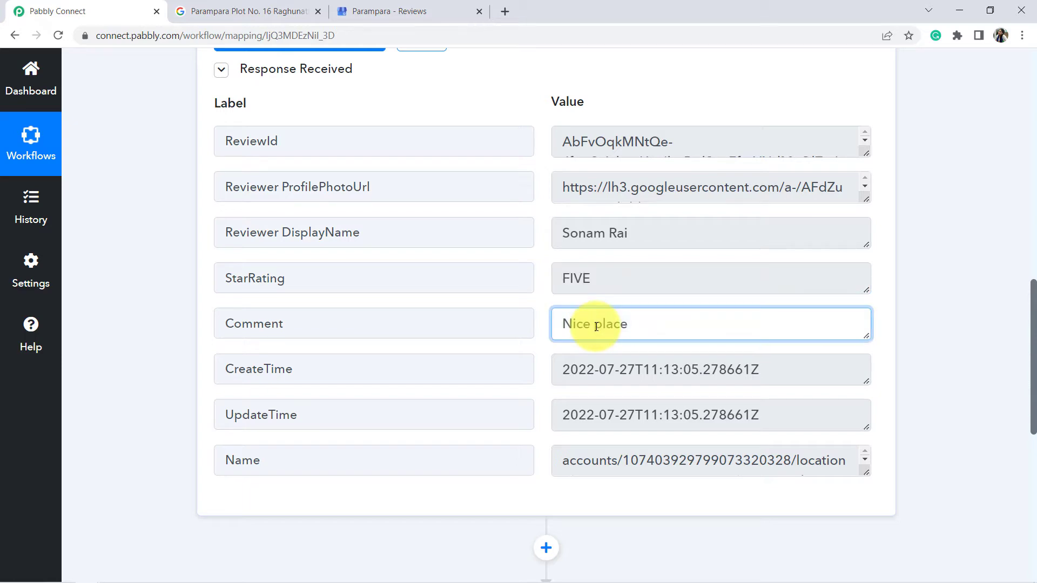
left_click(244, 10)
left_click(398, 6)
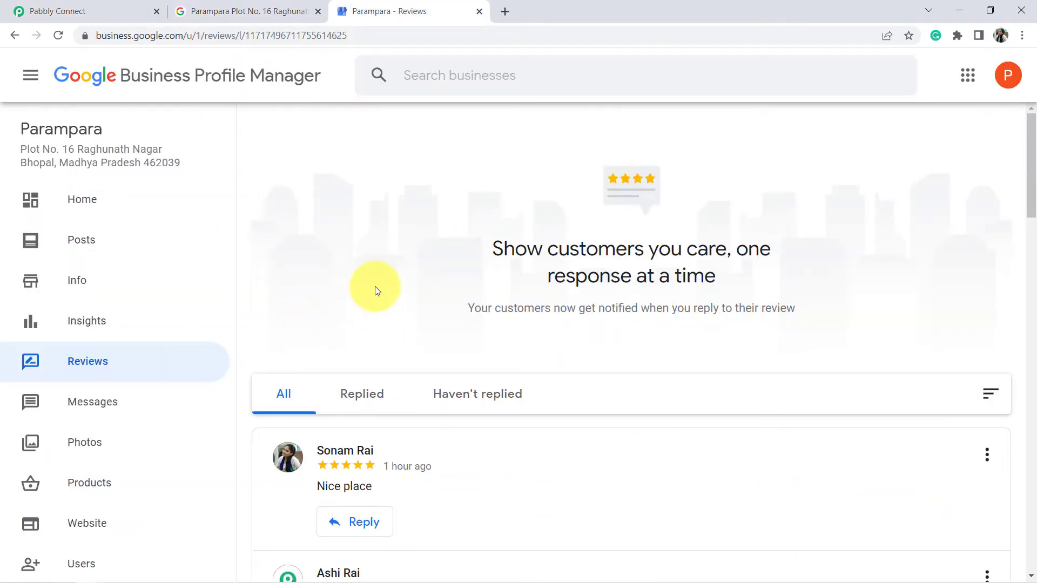
scroll(376, 289, "down", 2)
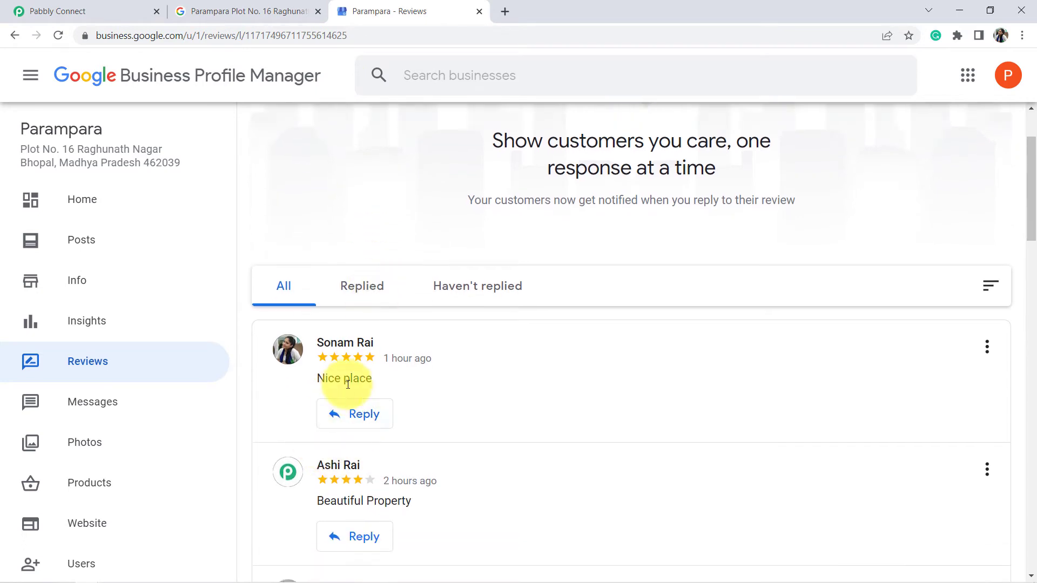
left_click_drag(329, 380, 368, 379)
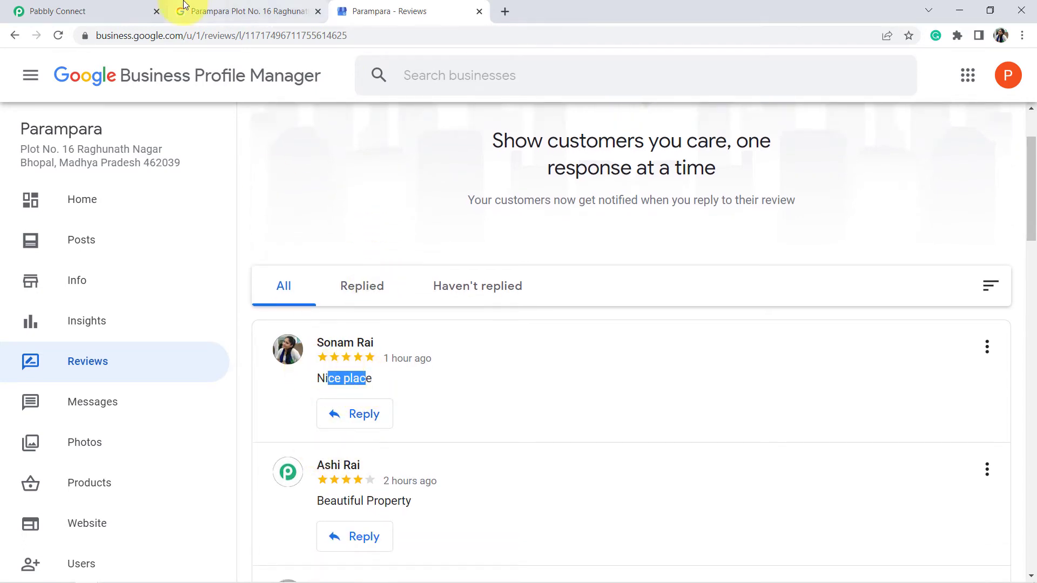
left_click(119, 7)
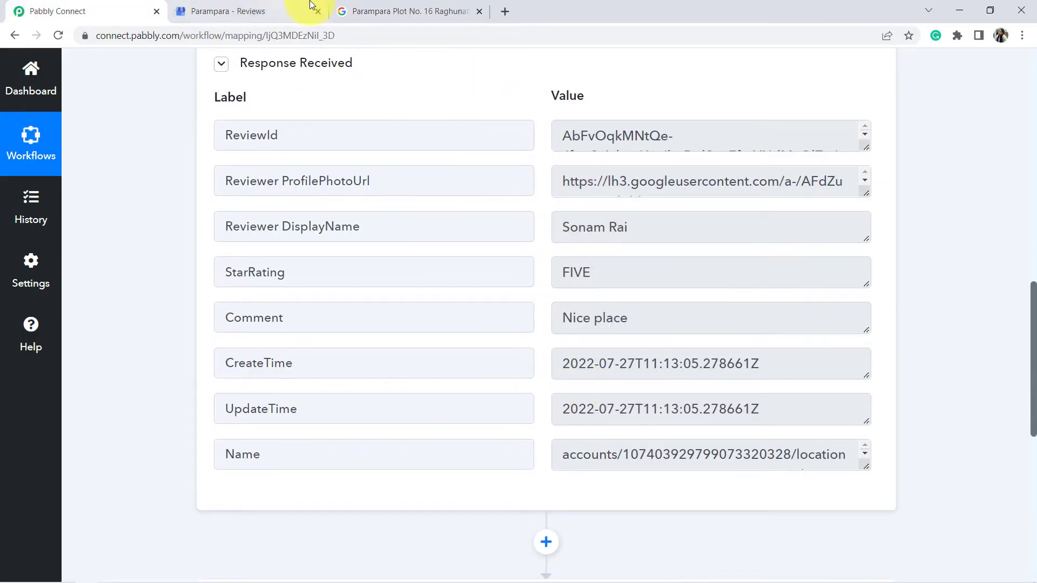
Post a one-star Google review for Parampara reading "Hello, I don't like your service..please try to improve it."
left_click_drag(307, 7, 411, 7)
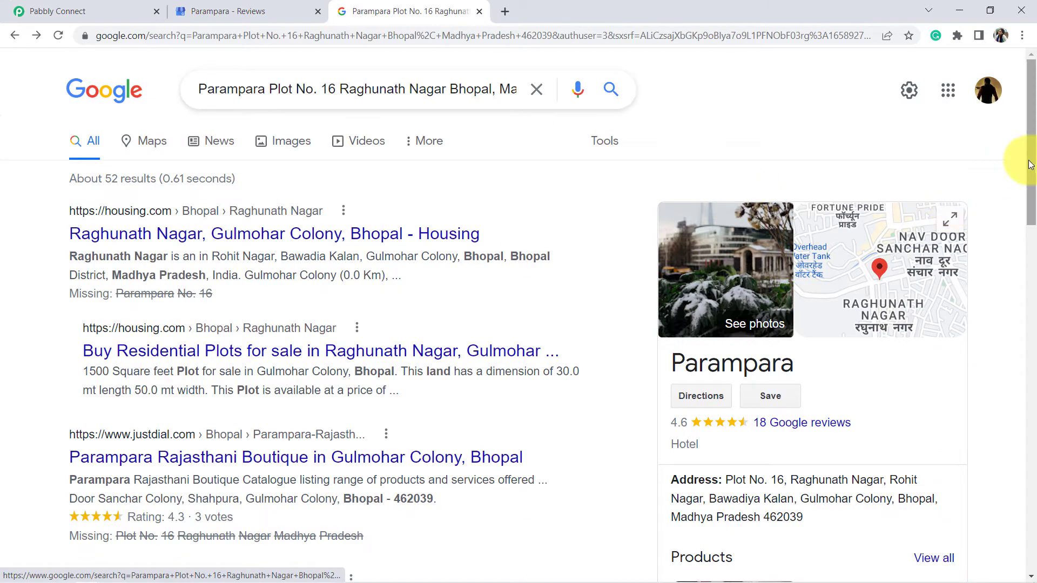
left_click_drag(1026, 161, 1031, 340)
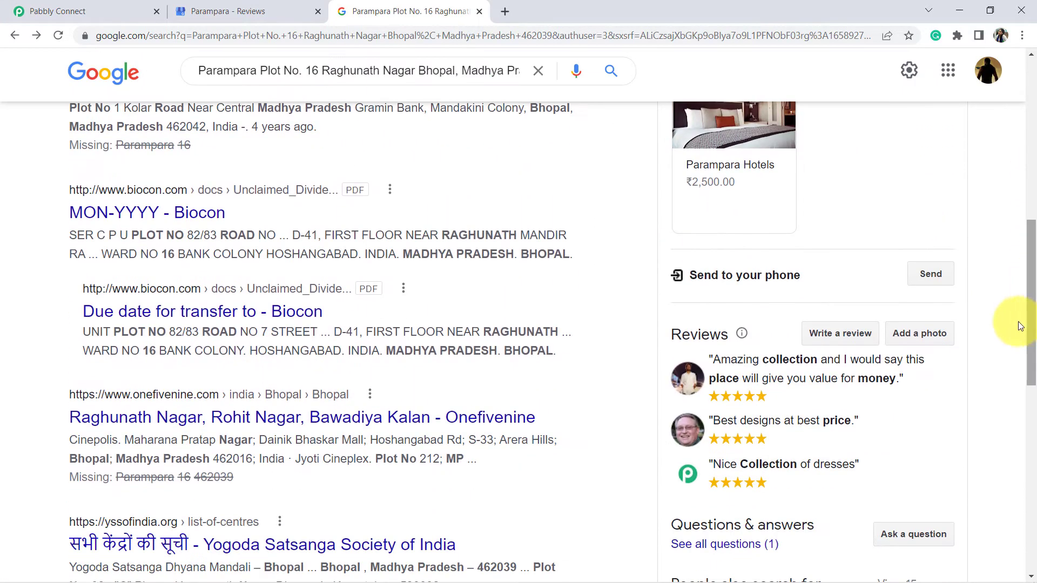
left_click(842, 334)
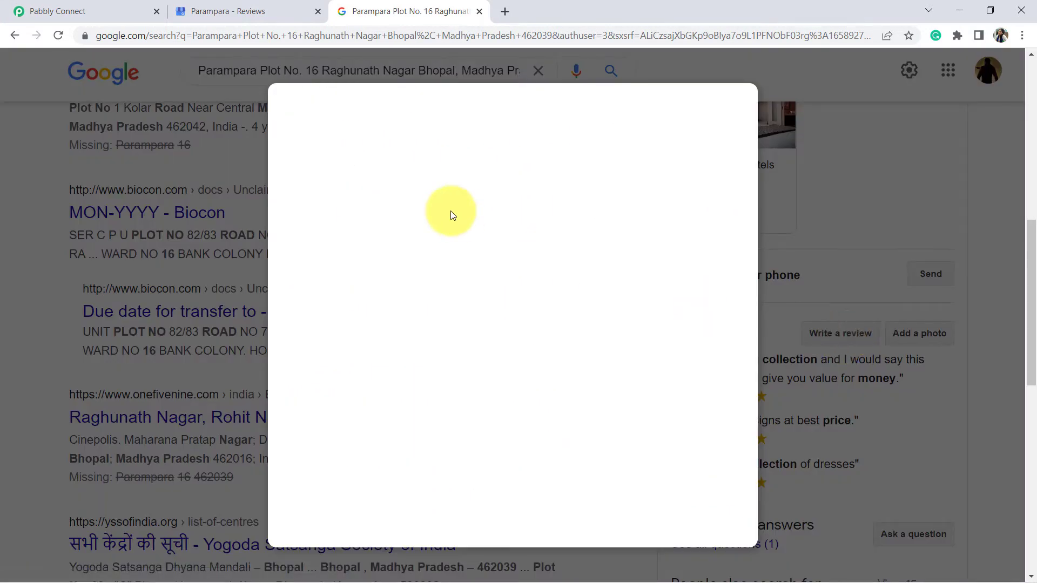
left_click(490, 155)
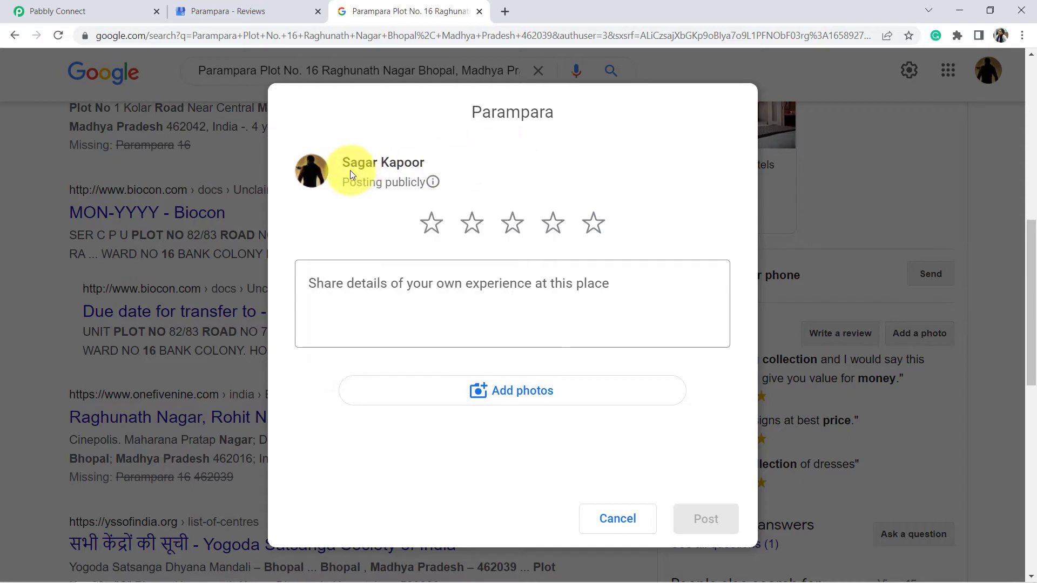
left_click_drag(346, 164, 432, 224)
left_click(380, 275)
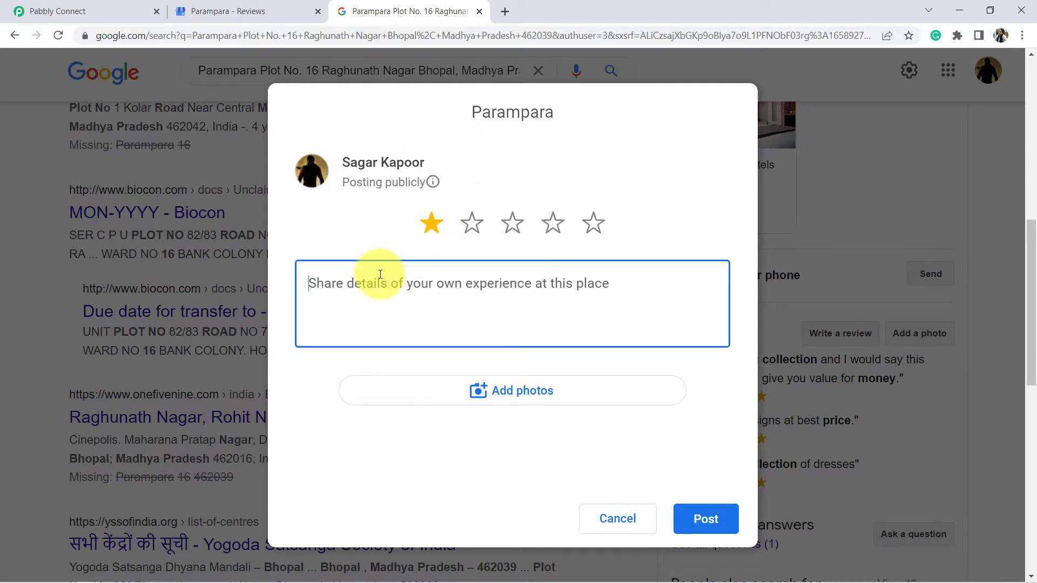
type("Hello, I don't like your service..please try to improve it.")
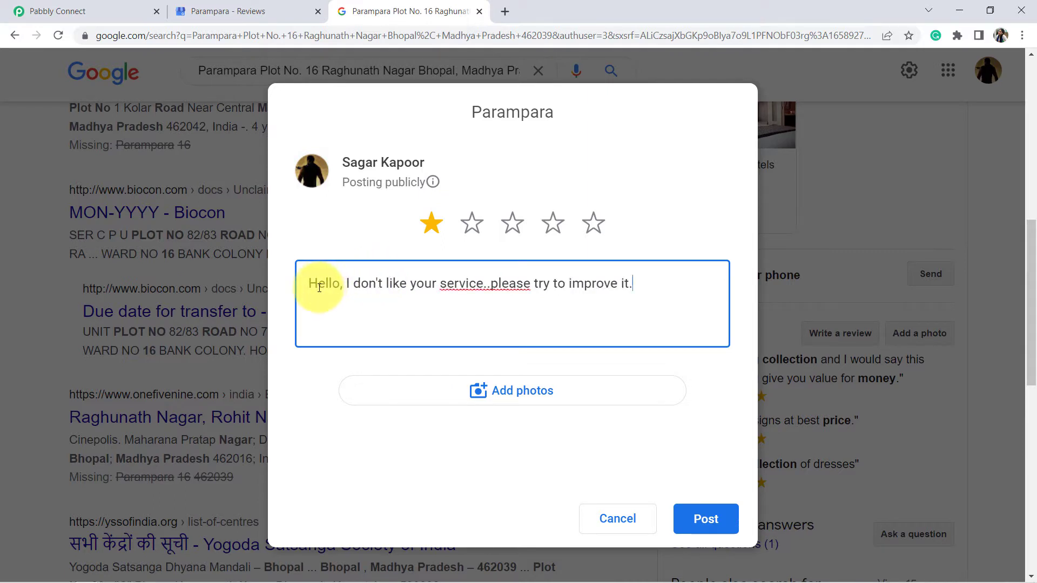
left_click_drag(319, 287, 553, 285)
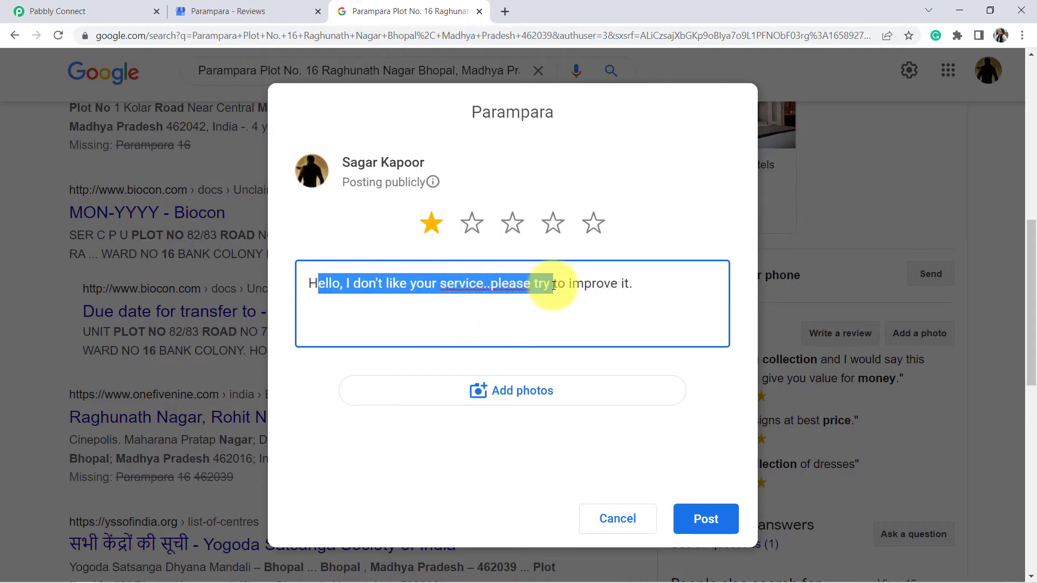
left_click(703, 517)
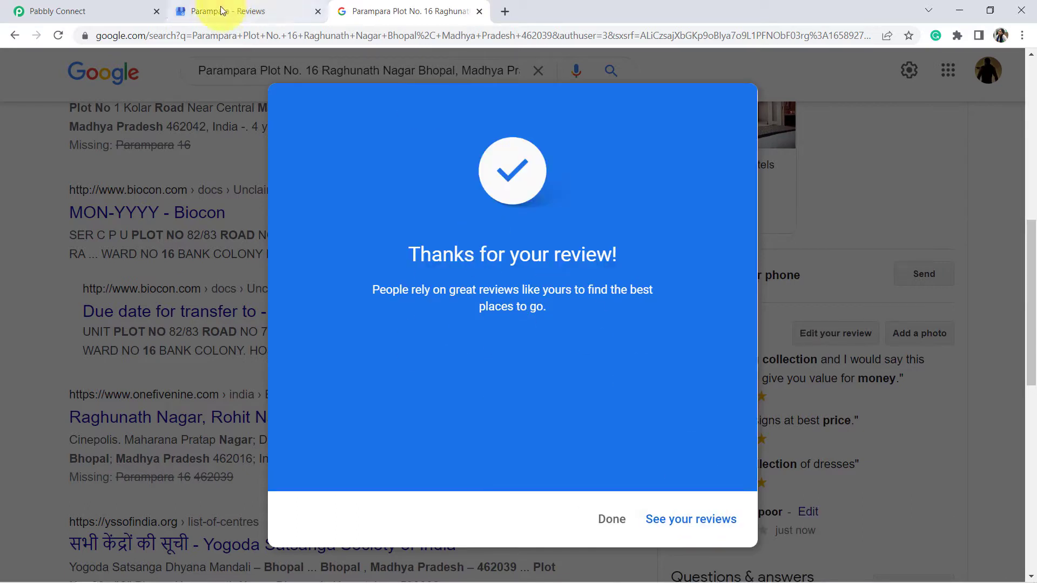
Switch to Google Business Profile Manager and reload Parampara's reviews to check for the newly posted one
left_click(221, 11)
left_click(220, 34)
key("Return")
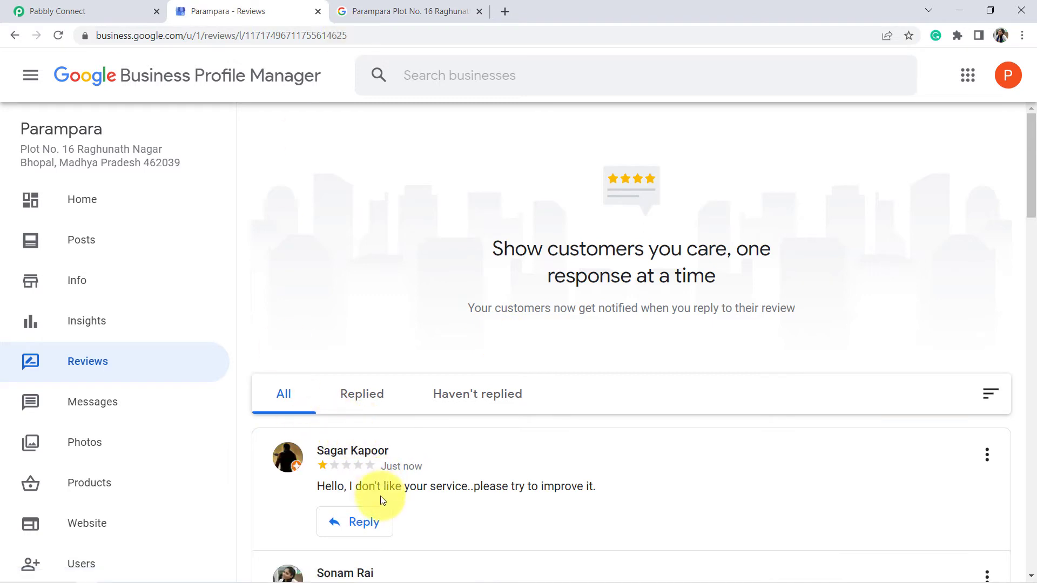
Switch to Pabbly Connect and save the Google My Business trigger with a new test request
left_click(87, 7)
scroll(154, 262, "down", 4)
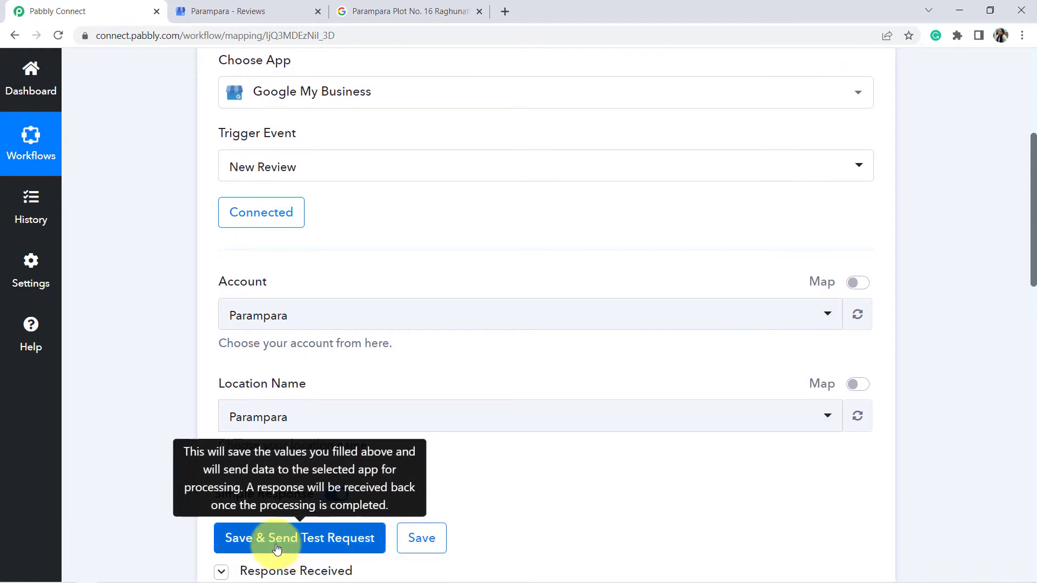
left_click(277, 549)
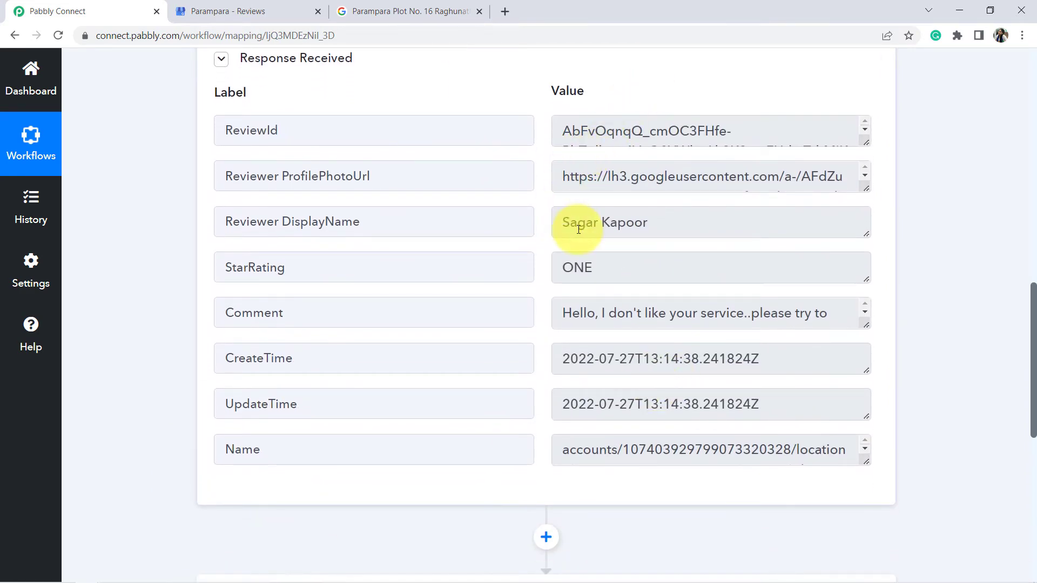
Check the reviewer name, star rating and comment in the trigger's new response
left_click(578, 228)
left_click(575, 262)
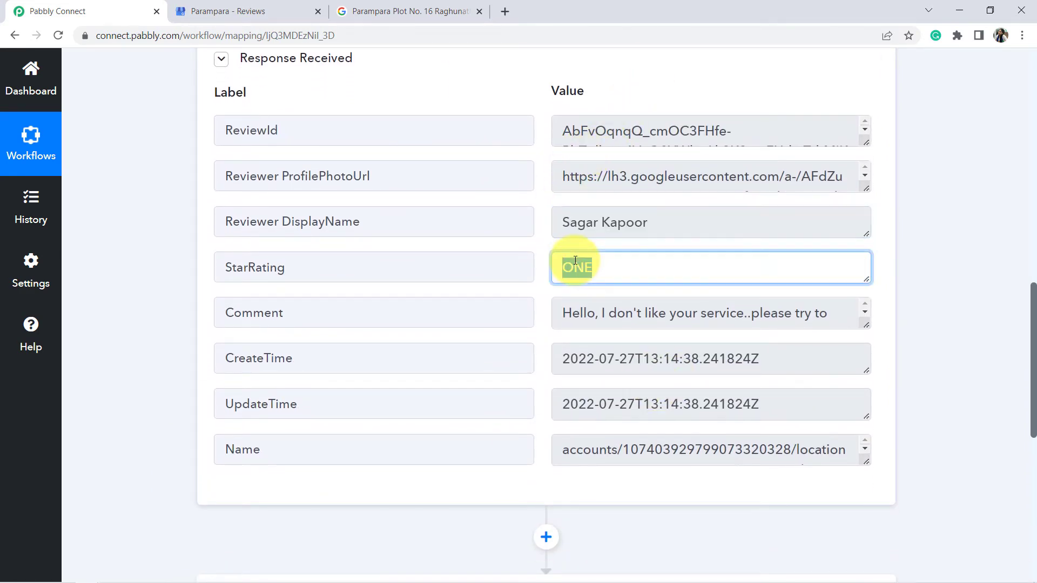
left_click_drag(580, 307, 778, 310)
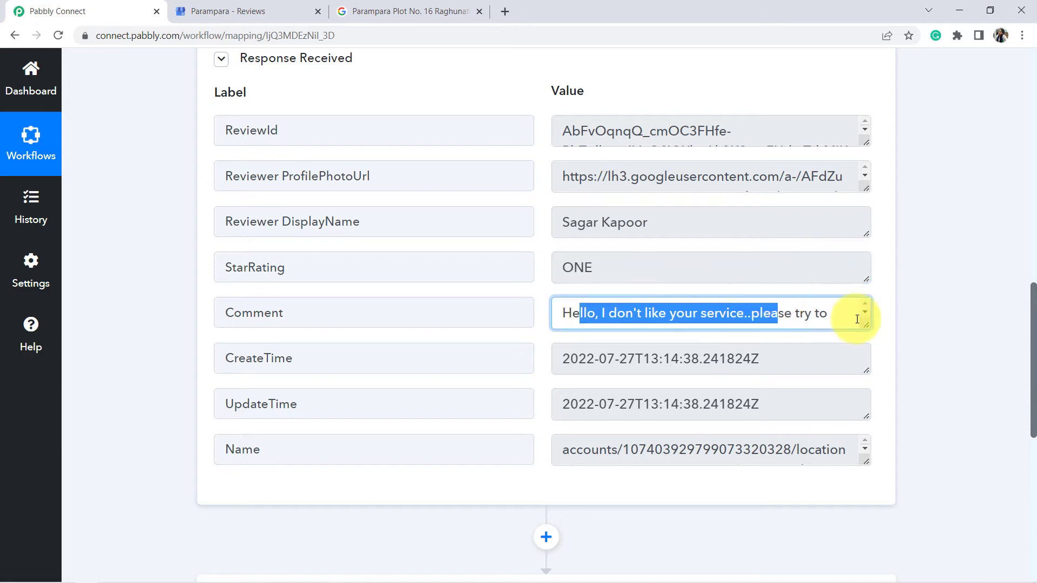
left_click_drag(1032, 350, 1032, 394)
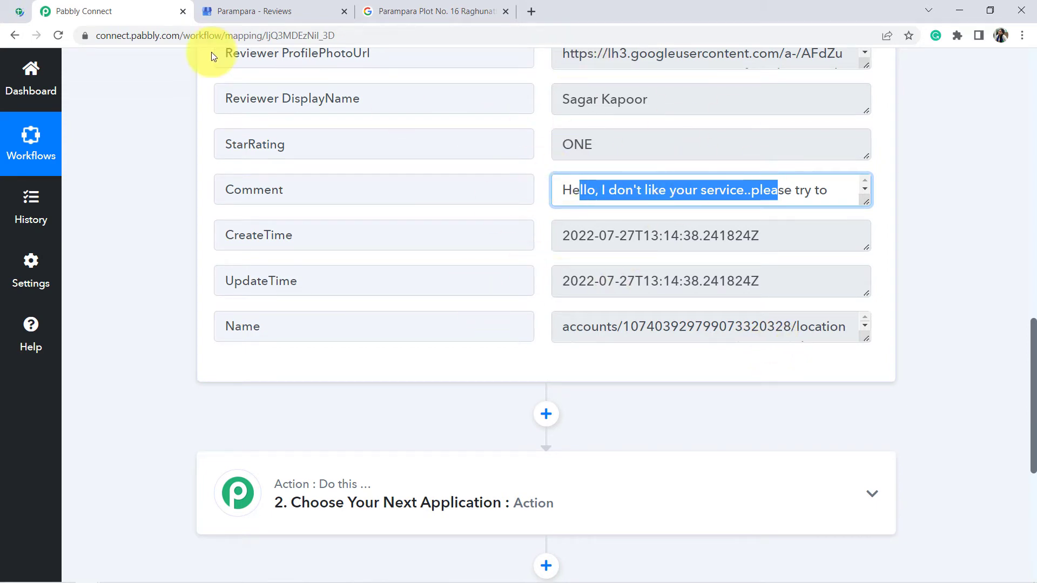
Switch to the Random Replies for Google My Business Rating spreadsheet in Google Sheets and set the page zoom to 110%
left_click(18, 11)
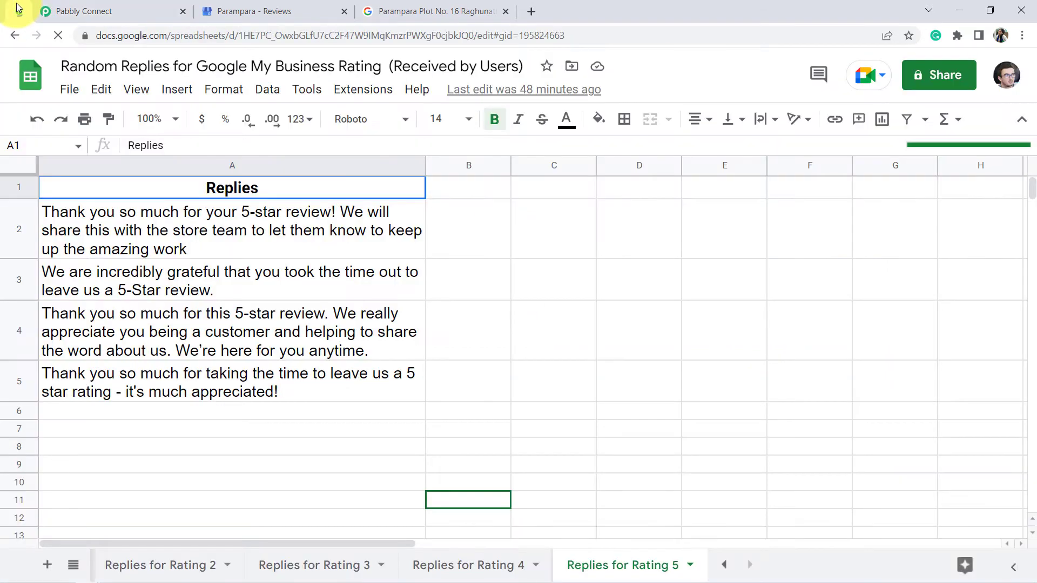
left_click(115, 338)
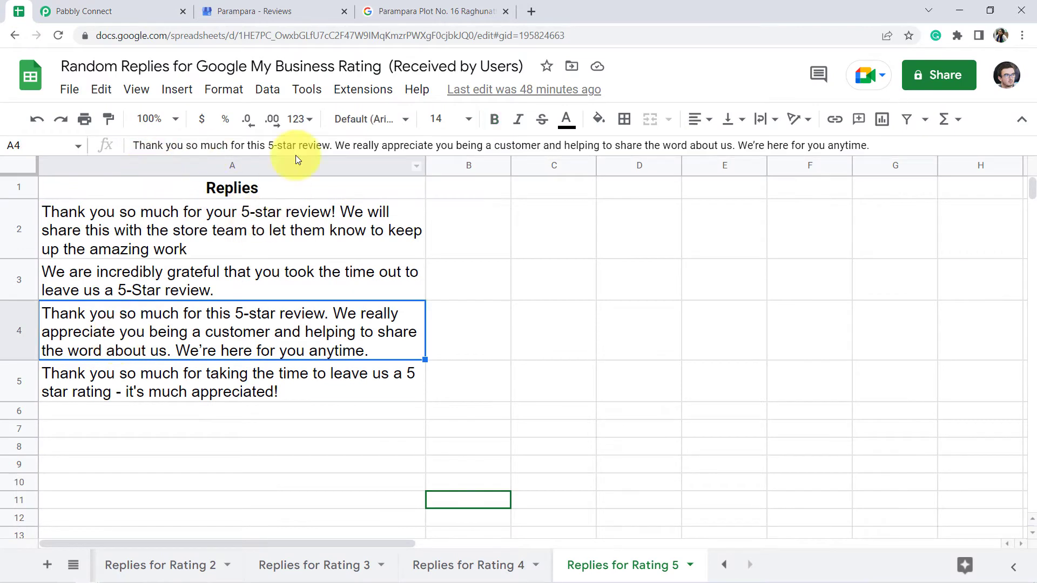
left_click(213, 427)
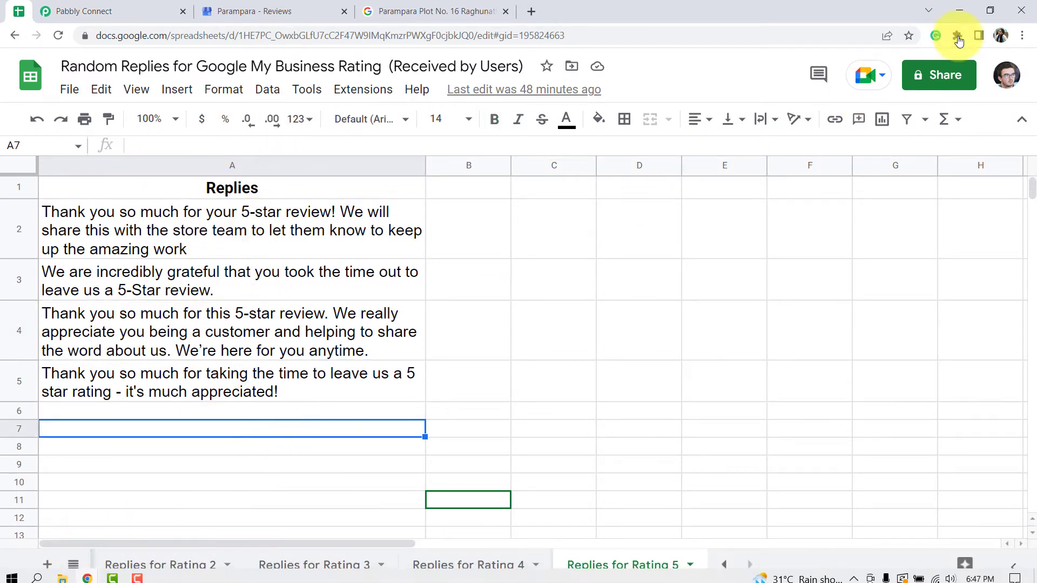
left_click(1021, 35)
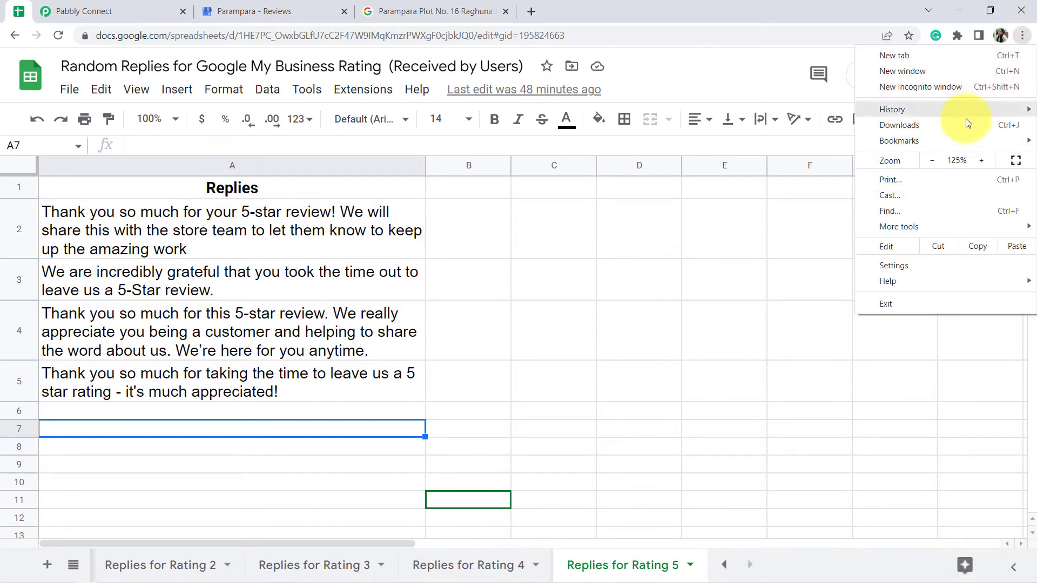
left_click(934, 162)
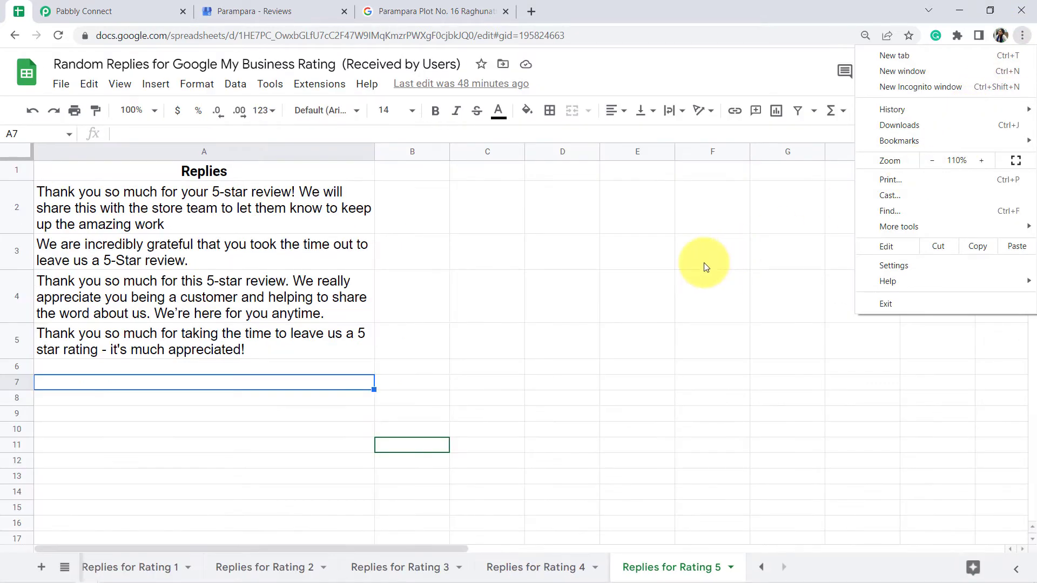
left_click(704, 262)
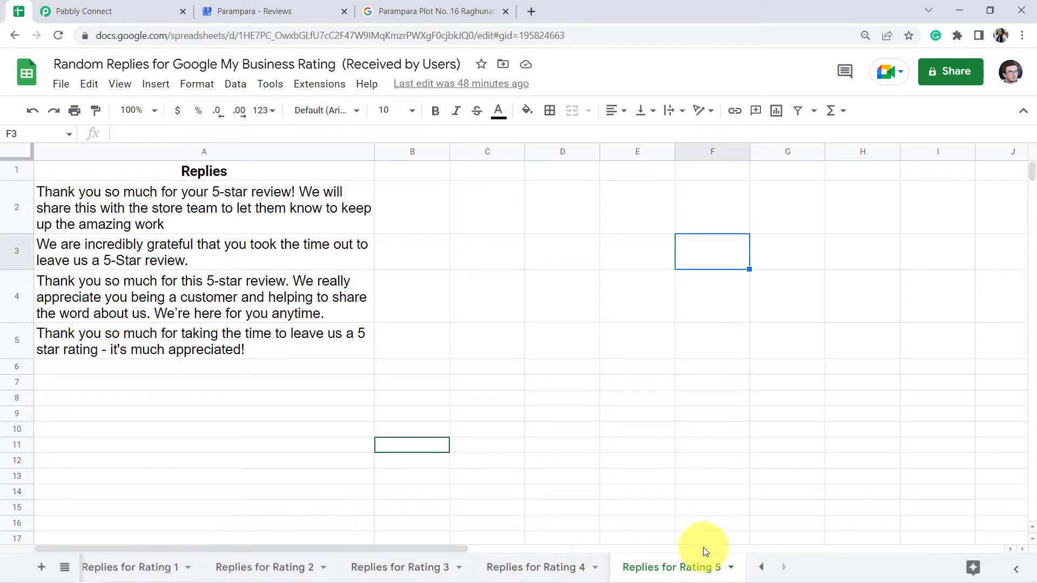
Review the prepared replies for five-star reviews, and then those on the sheets for ratings 1 to 4
left_click(241, 450)
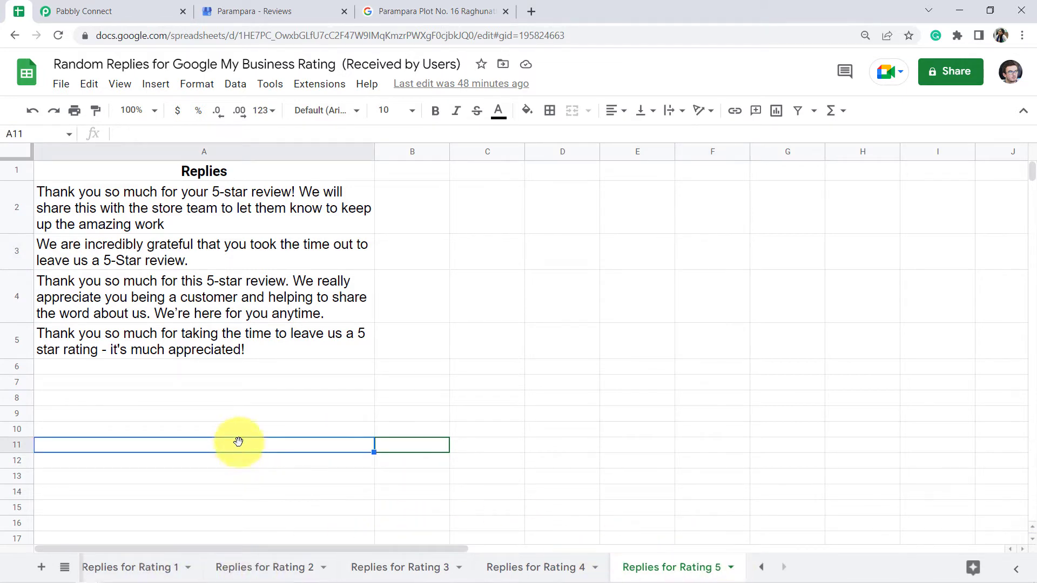
left_click_drag(231, 193, 221, 343)
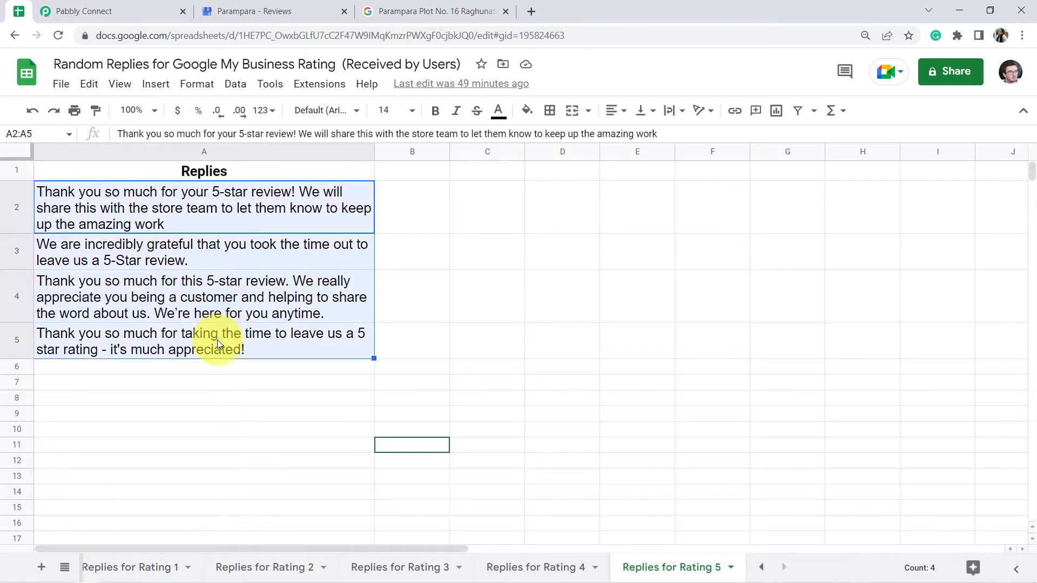
left_click(148, 568)
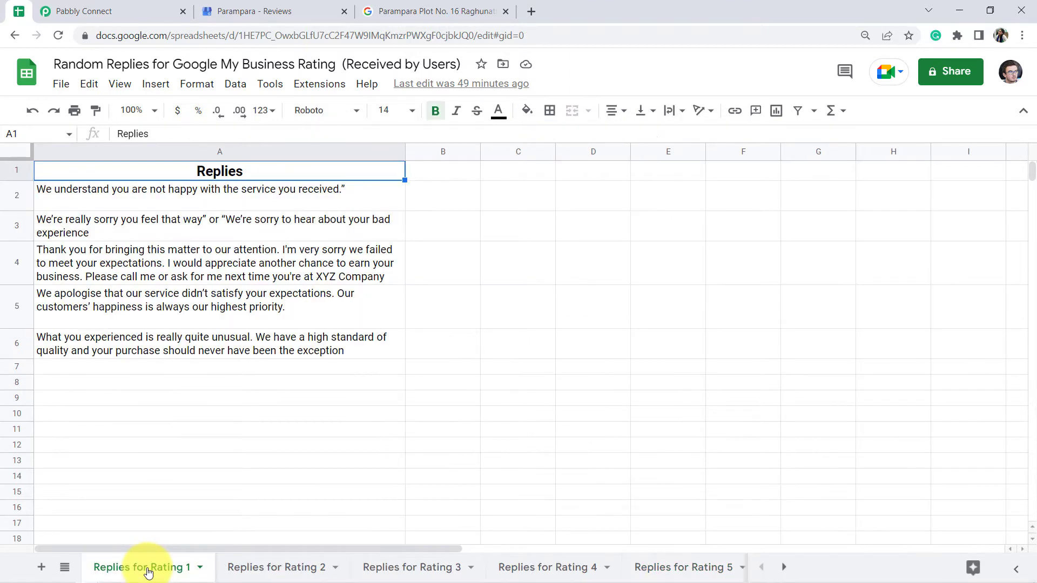
left_click(157, 207)
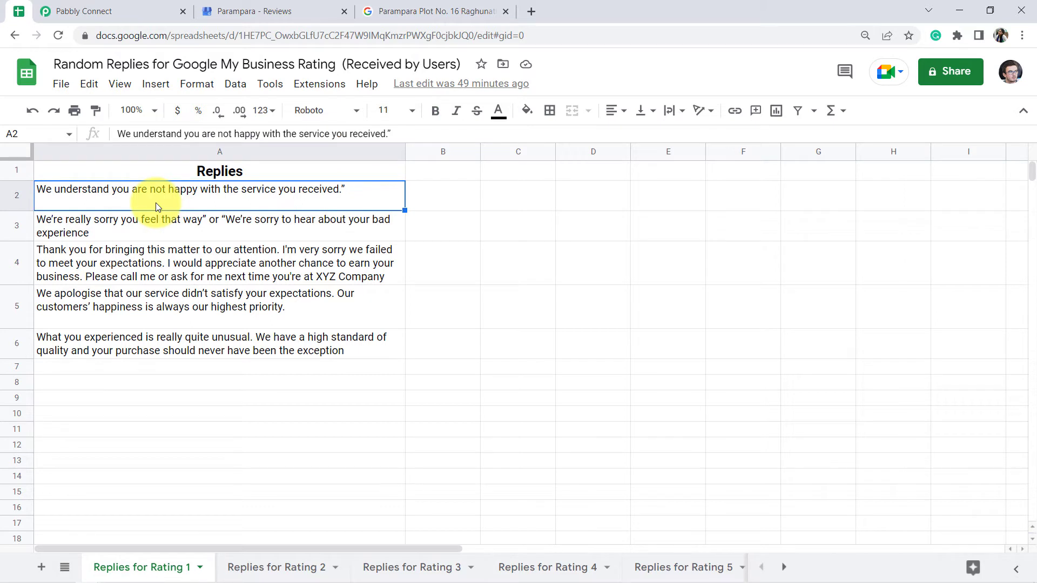
left_click(111, 230)
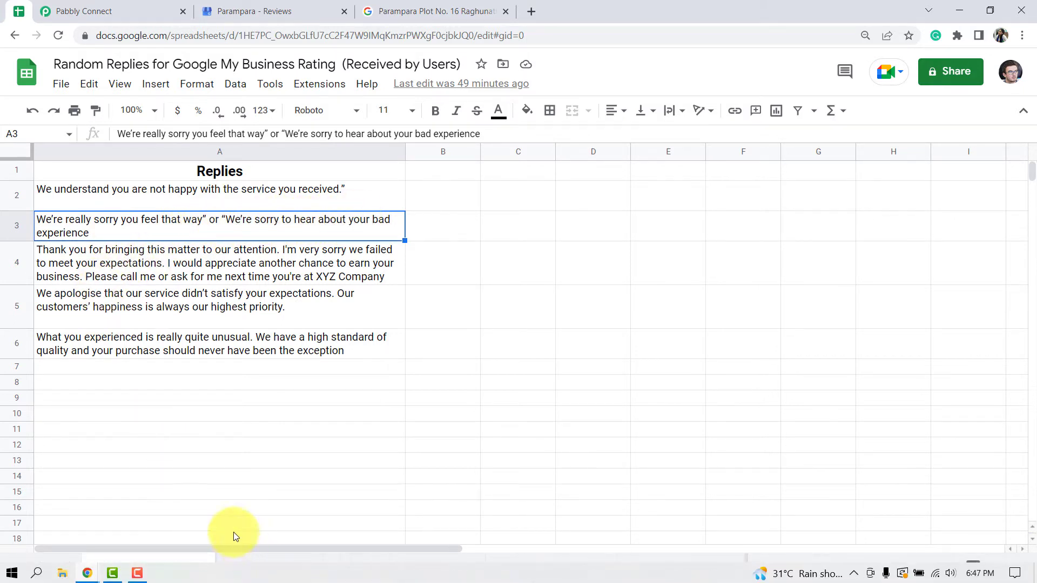
left_click(259, 568)
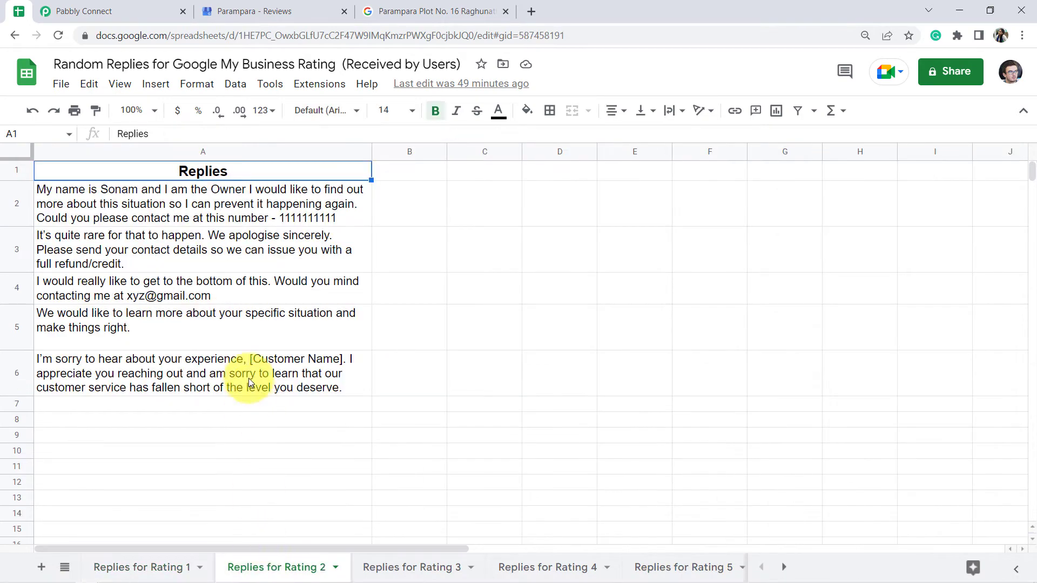
left_click(118, 191)
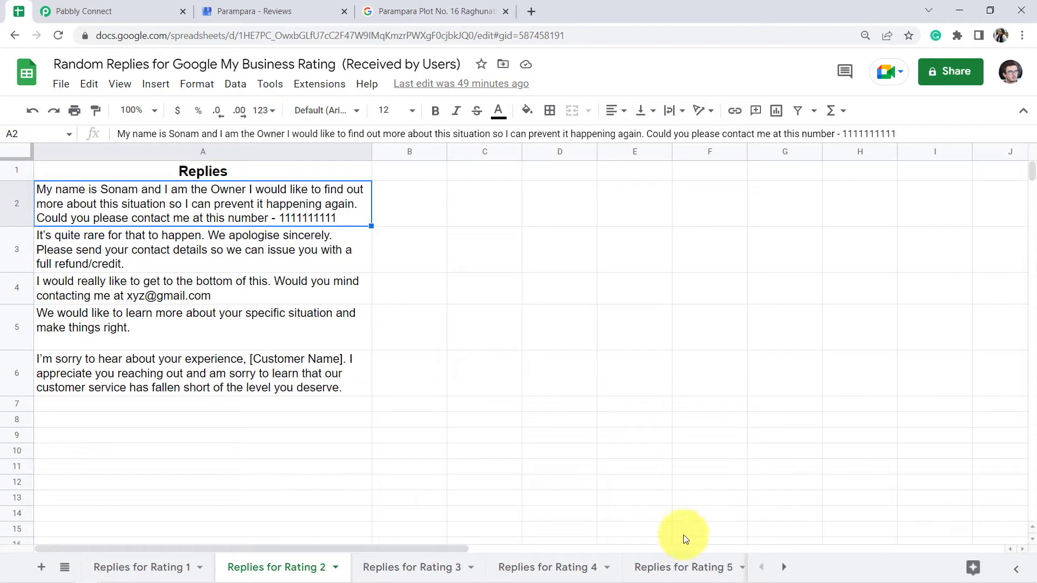
left_click(399, 574)
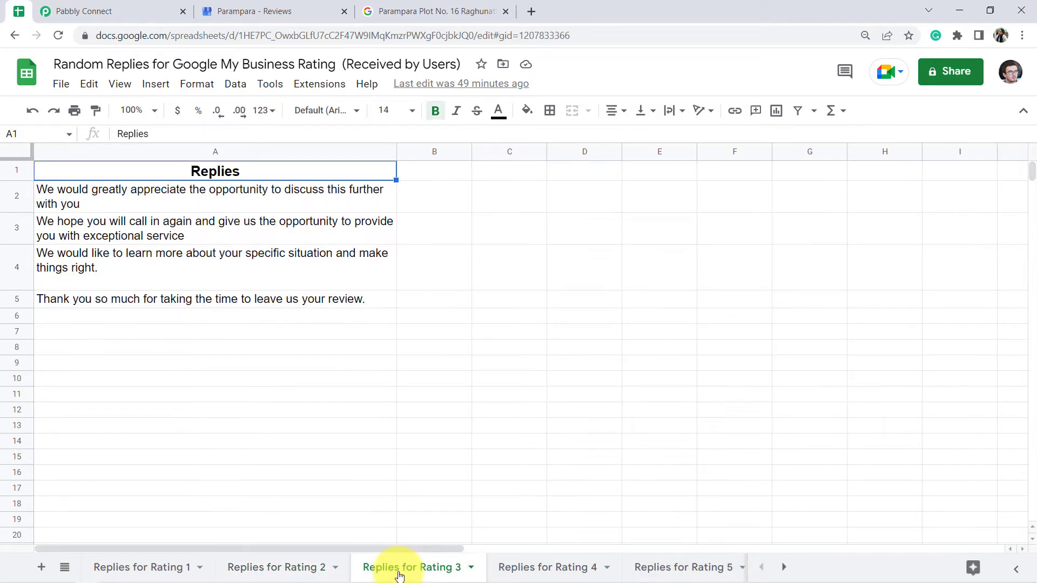
left_click(508, 572)
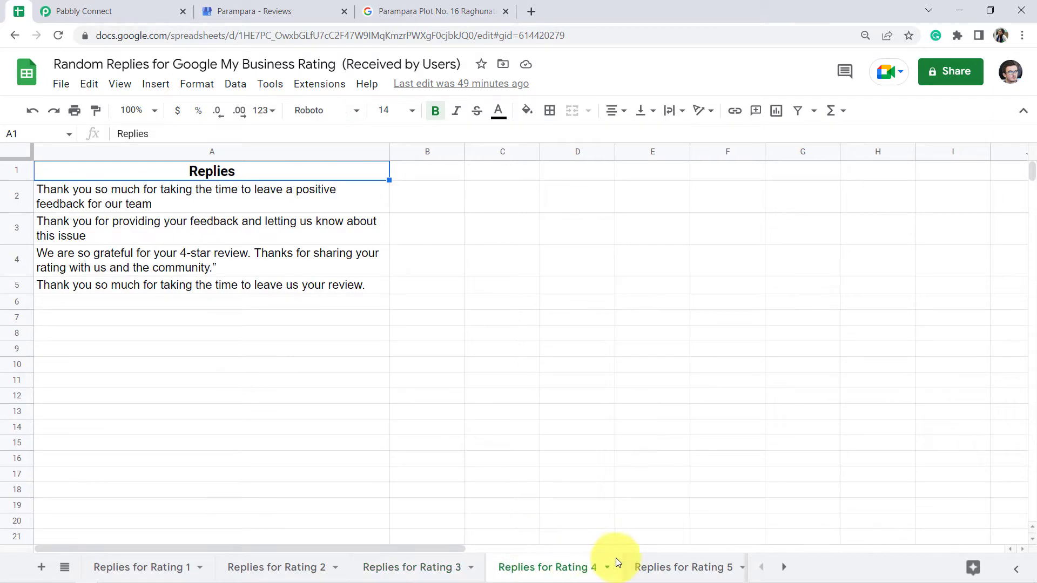
left_click(682, 573)
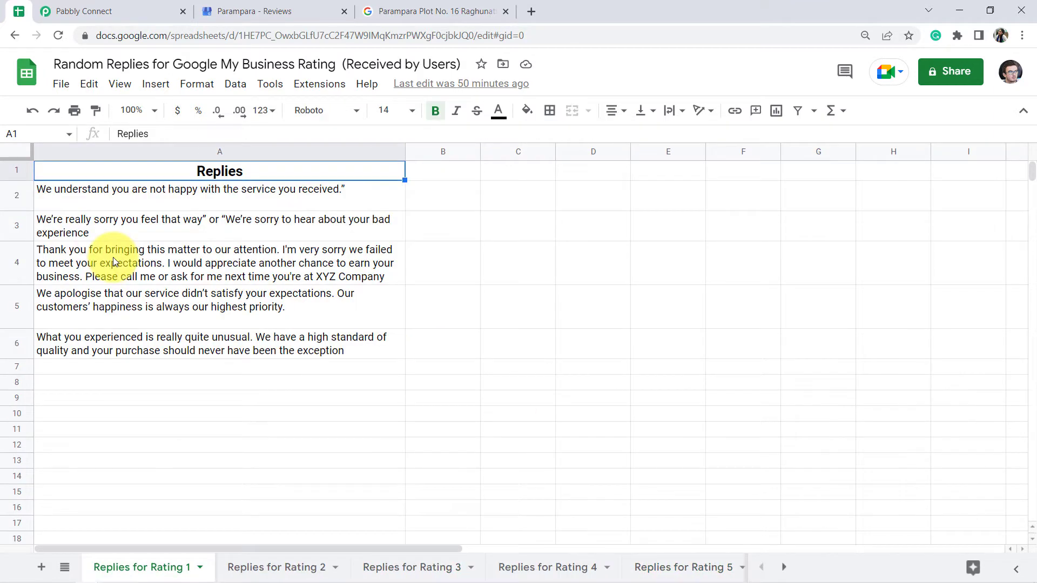
Compare the star rating in Pabbly Connect's trigger response with the replies on the spreadsheet's Replies for Rating 1 sheet
left_click(80, 16)
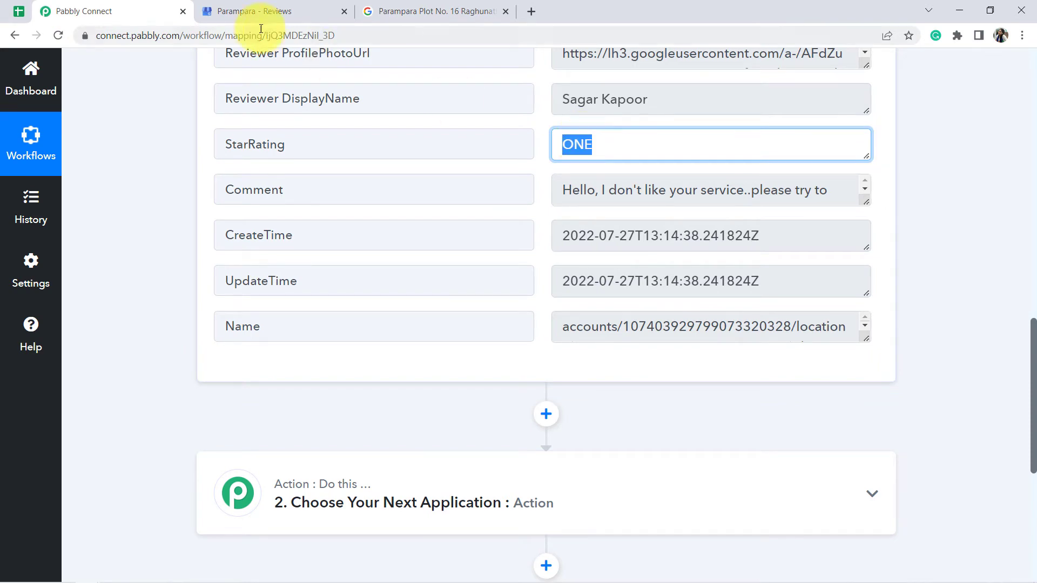
left_click(16, 18)
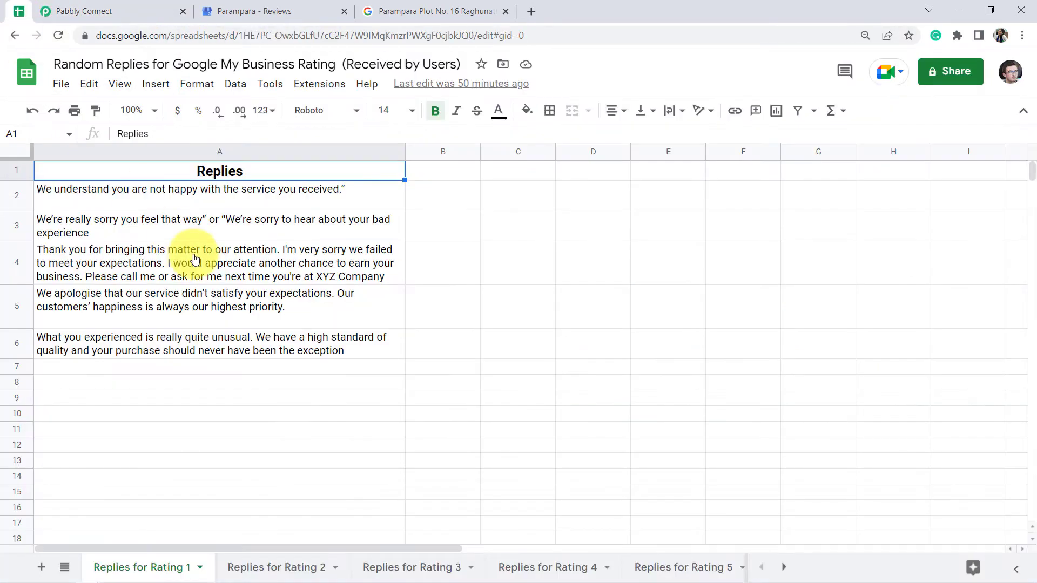
left_click(194, 254)
left_click_drag(169, 201, 191, 397)
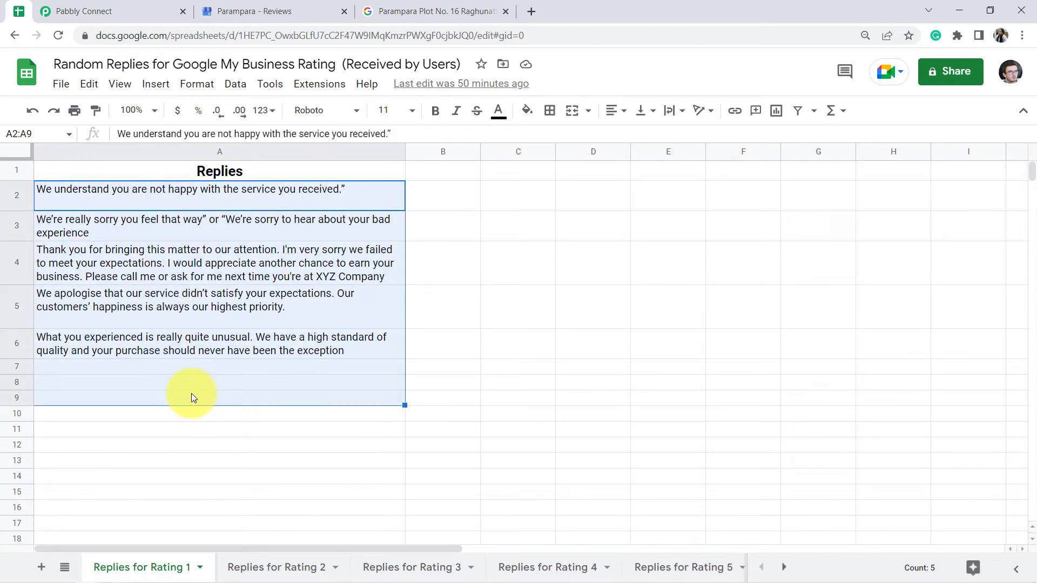
left_click(81, 10)
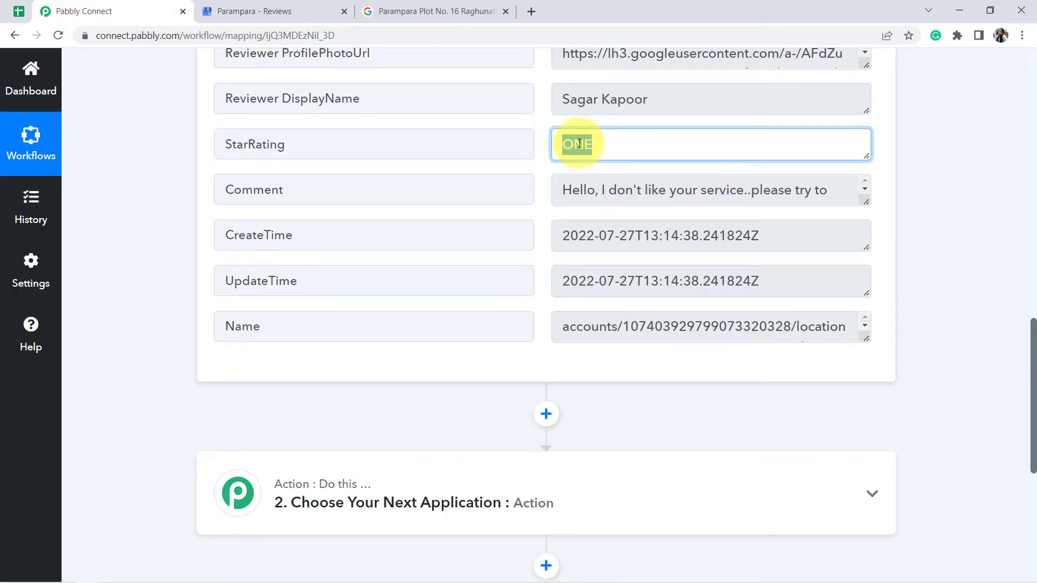
left_click(19, 11)
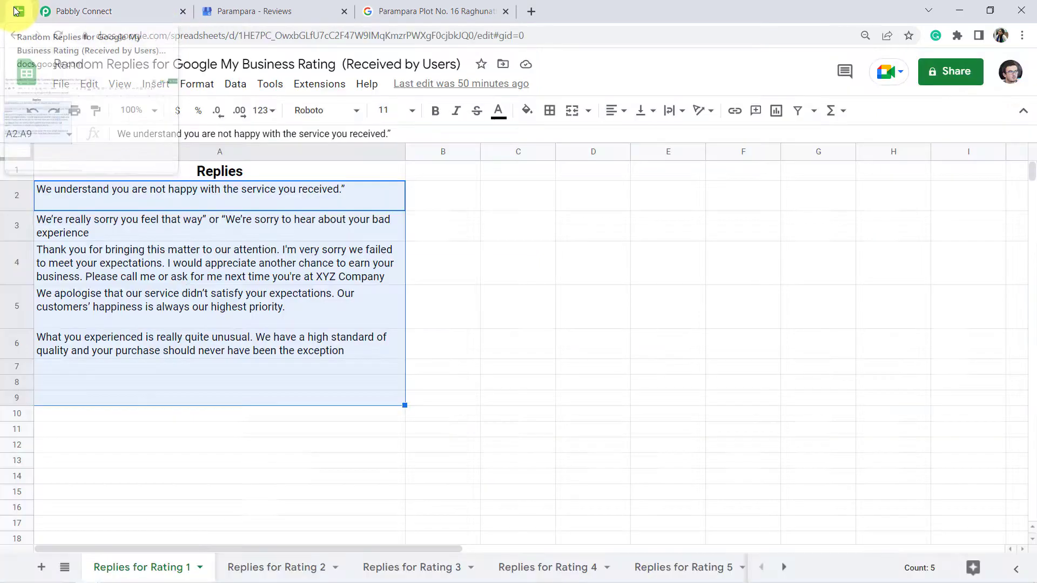
Examine the prepared replies and their rows on the Replies for Rating 1 sheet
left_click(160, 236)
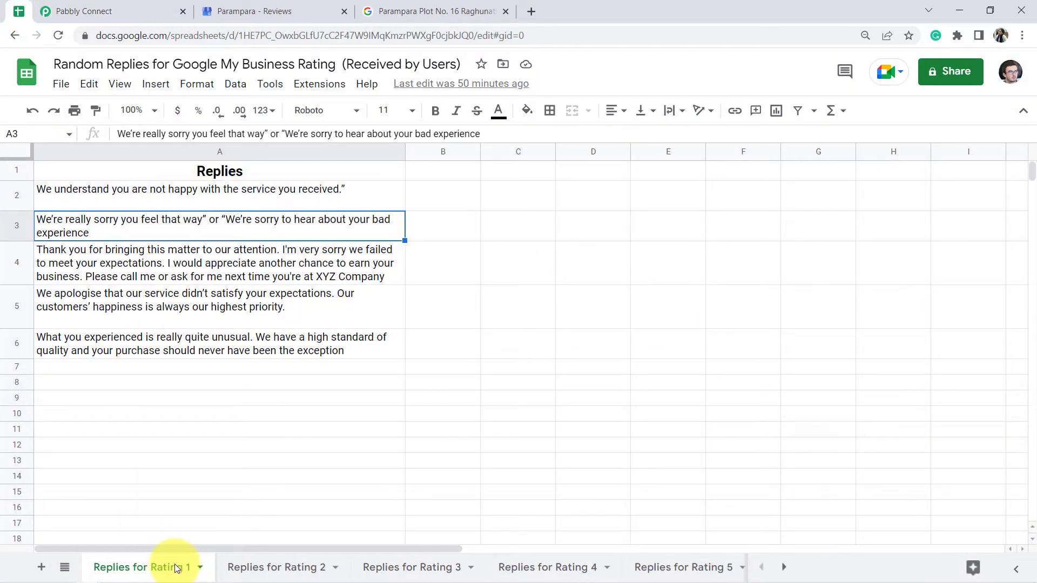
left_click(196, 413)
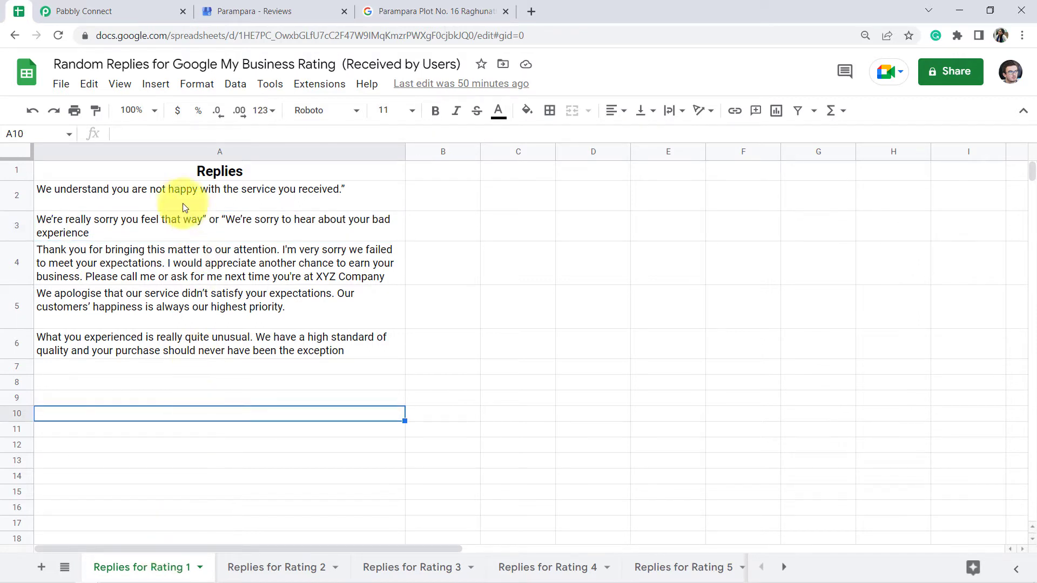
left_click_drag(180, 201, 208, 357)
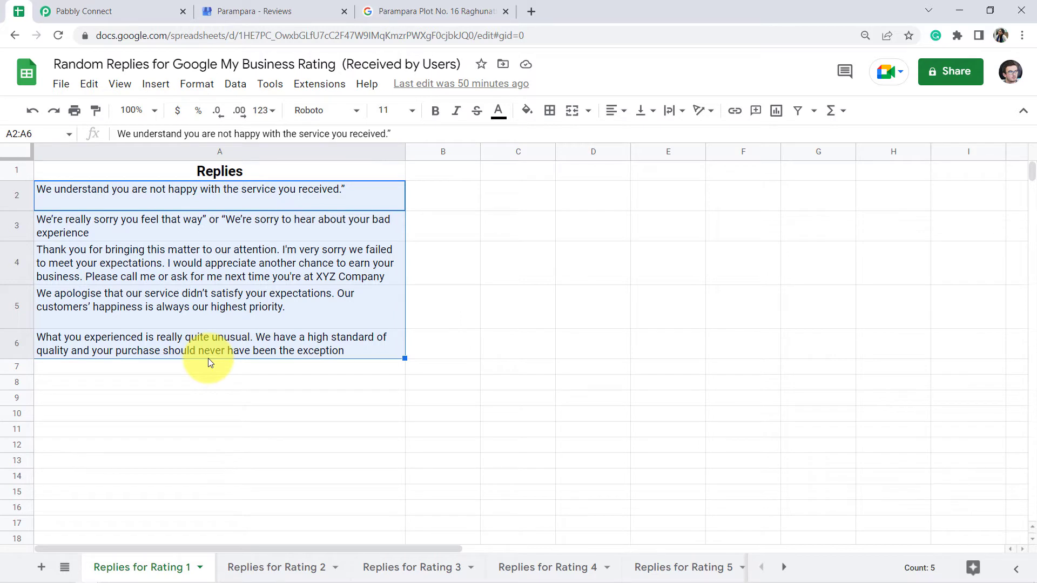
left_click(195, 320)
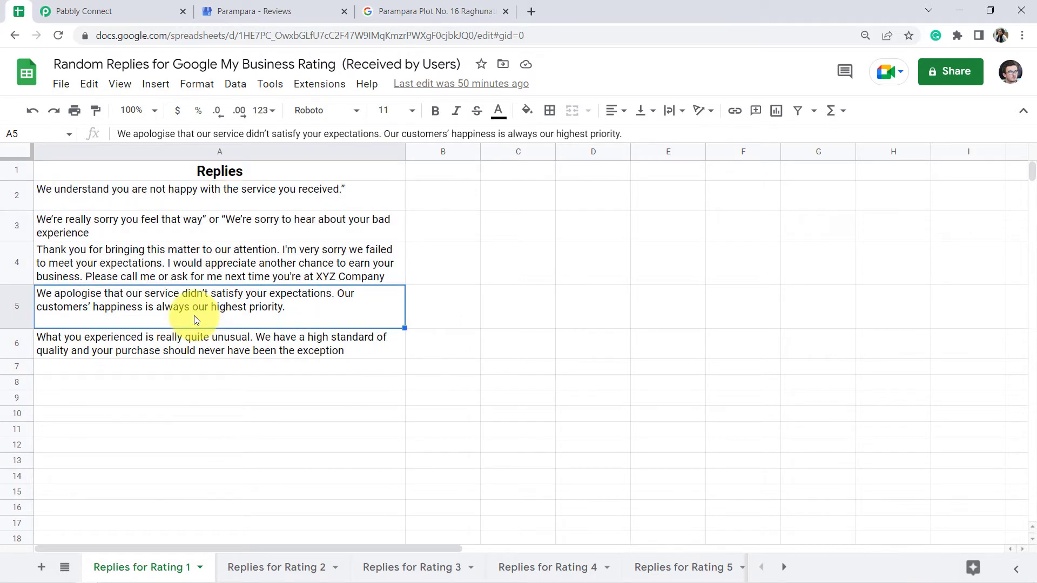
left_click(144, 278)
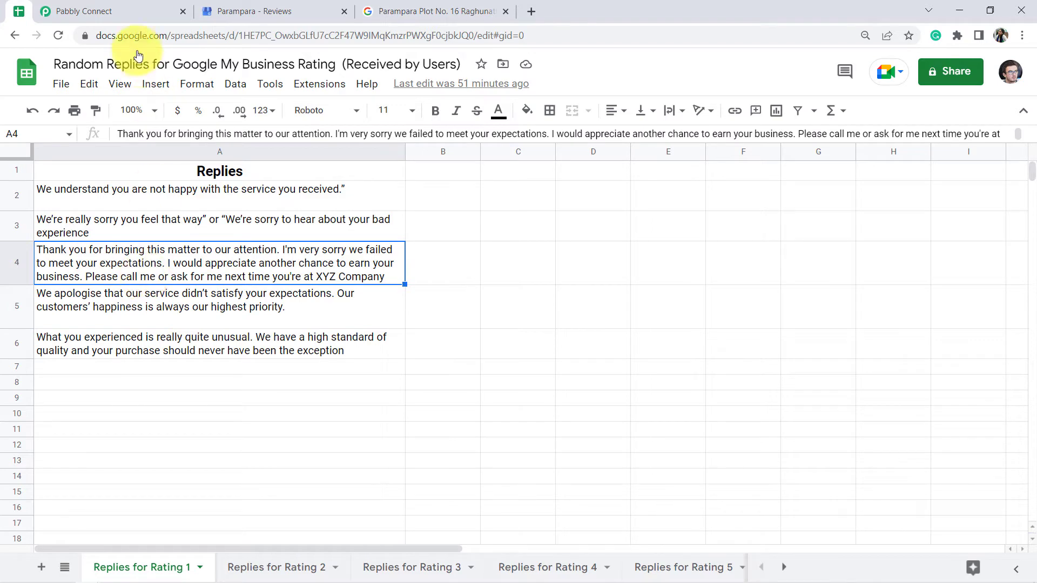
Switch to Pabbly Connect and choose Number Formatter by Pabbly as the app for the workflow's second step
left_click(103, 11)
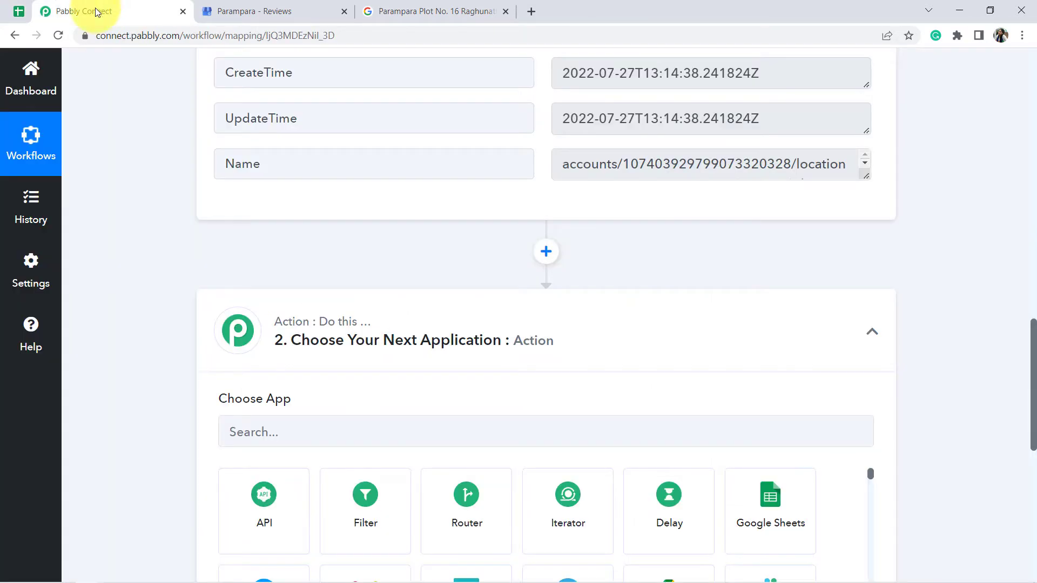
left_click(342, 352)
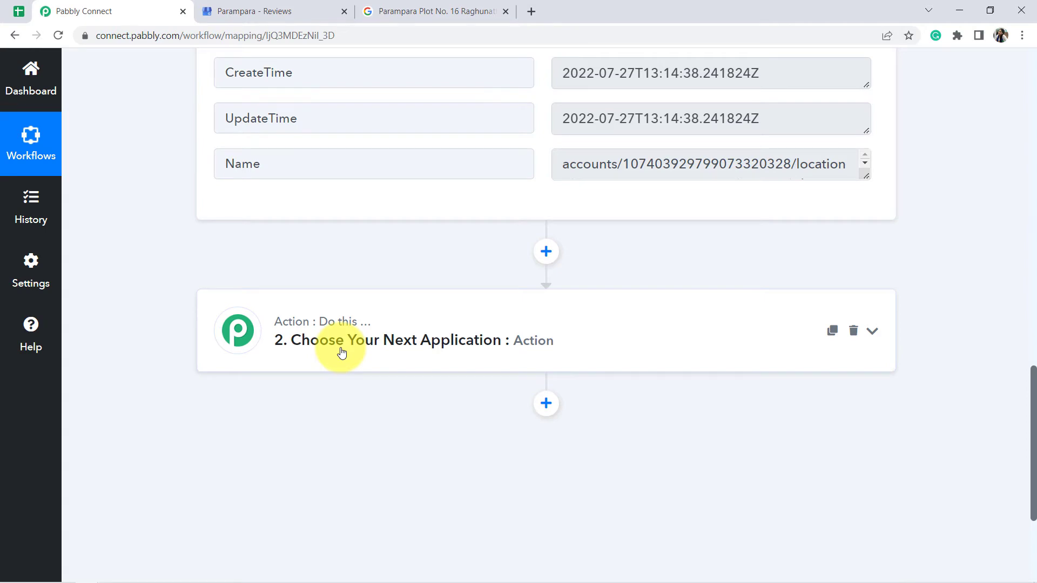
left_click(19, 11)
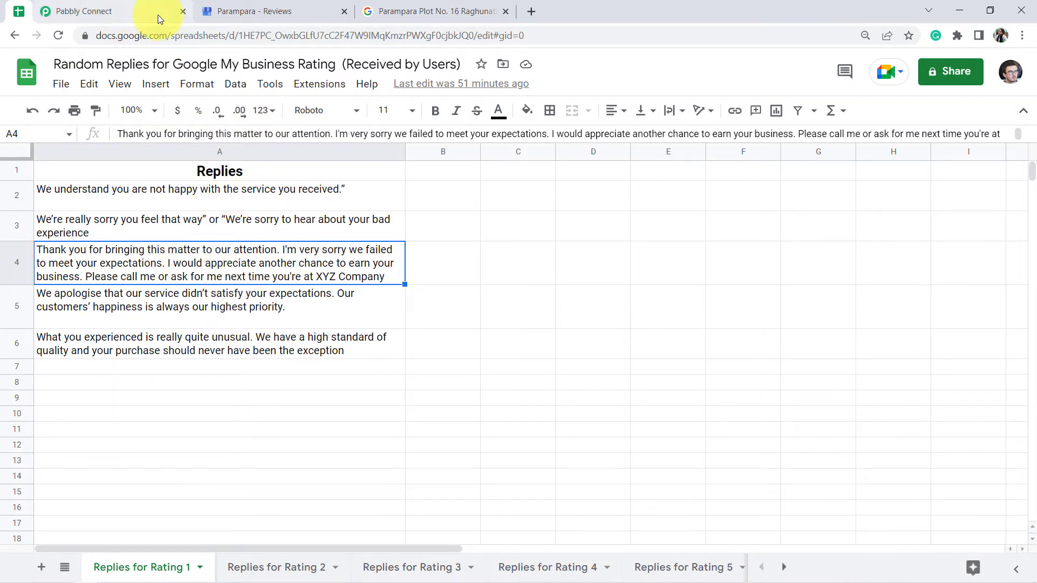
left_click(132, 7)
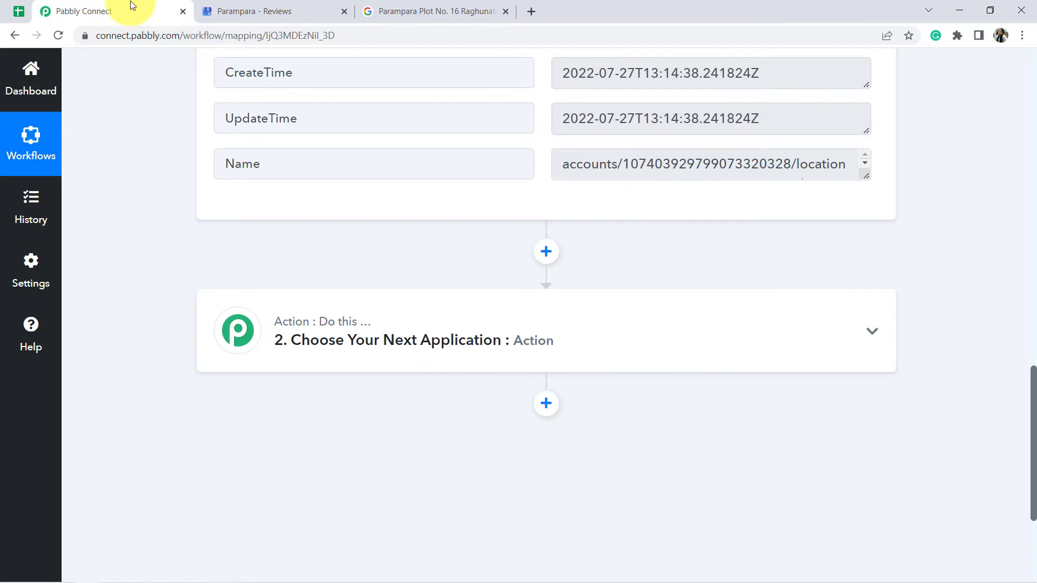
left_click(370, 335)
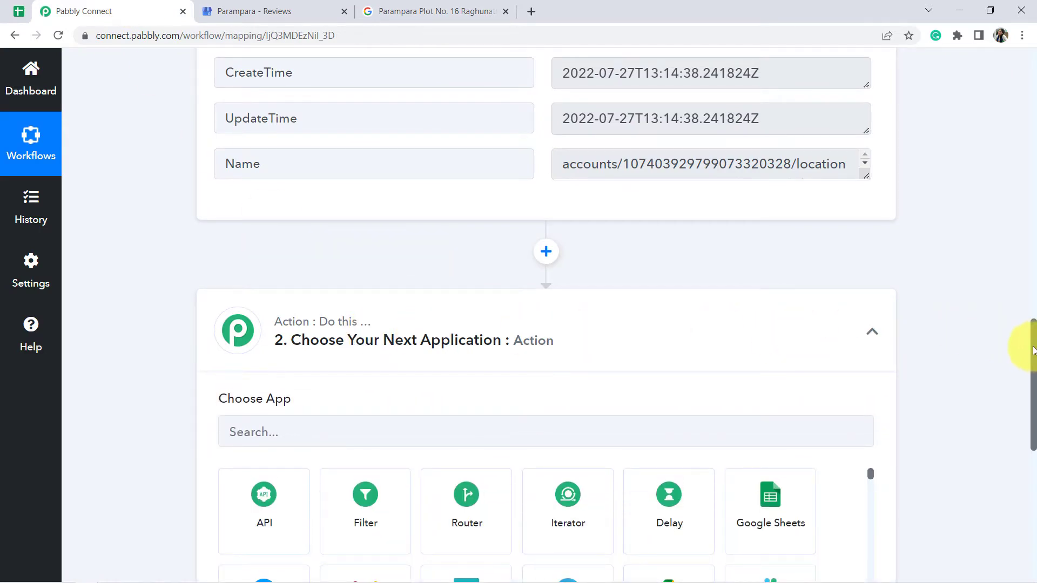
left_click_drag(1032, 362, 1026, 407)
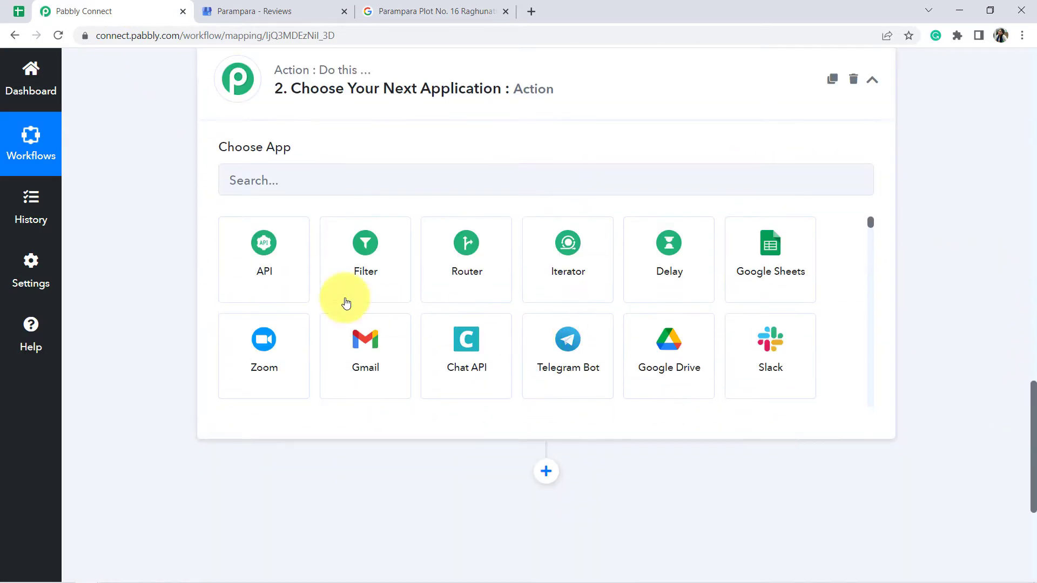
left_click(278, 188)
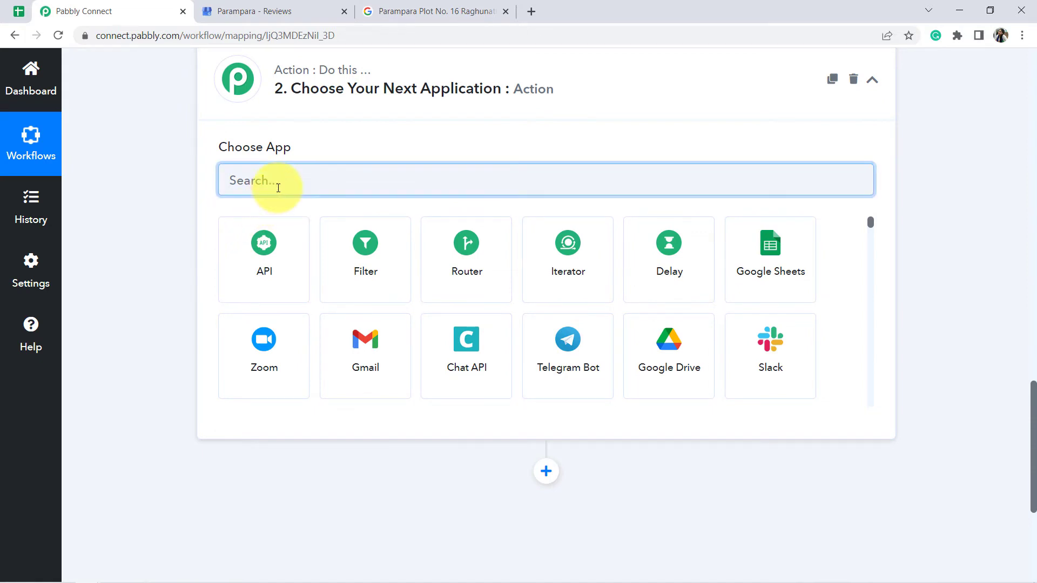
type("number")
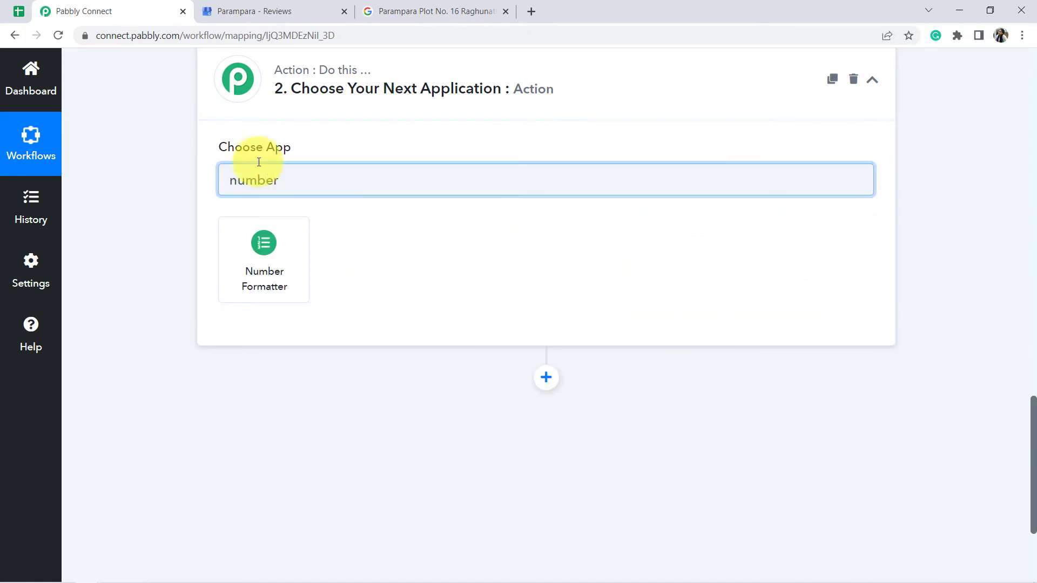
left_click(261, 269)
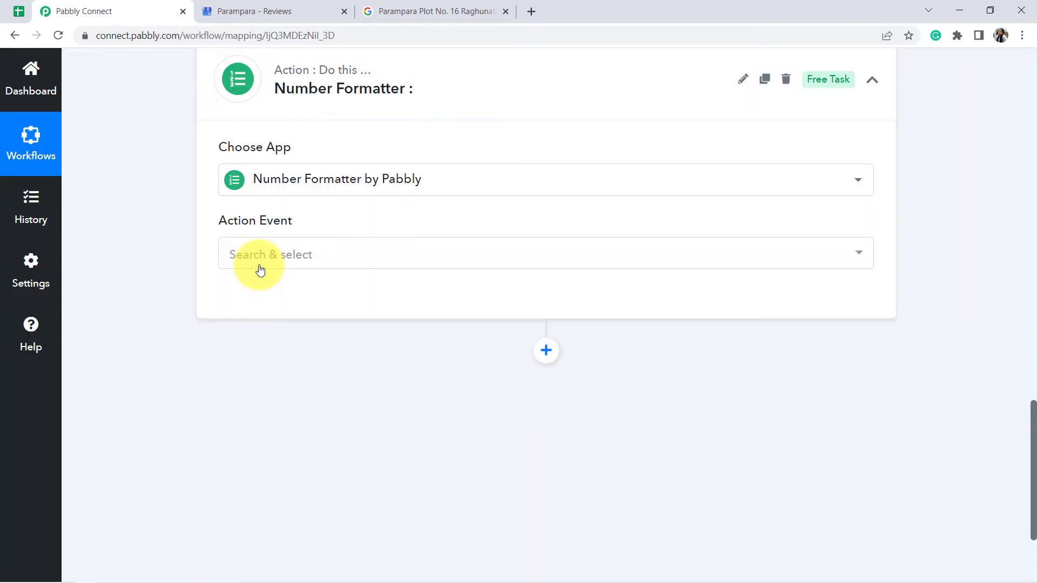
Set the Number Formatter's action event to Spreadsheet Formulas and connect it
left_click(282, 264)
type("s")
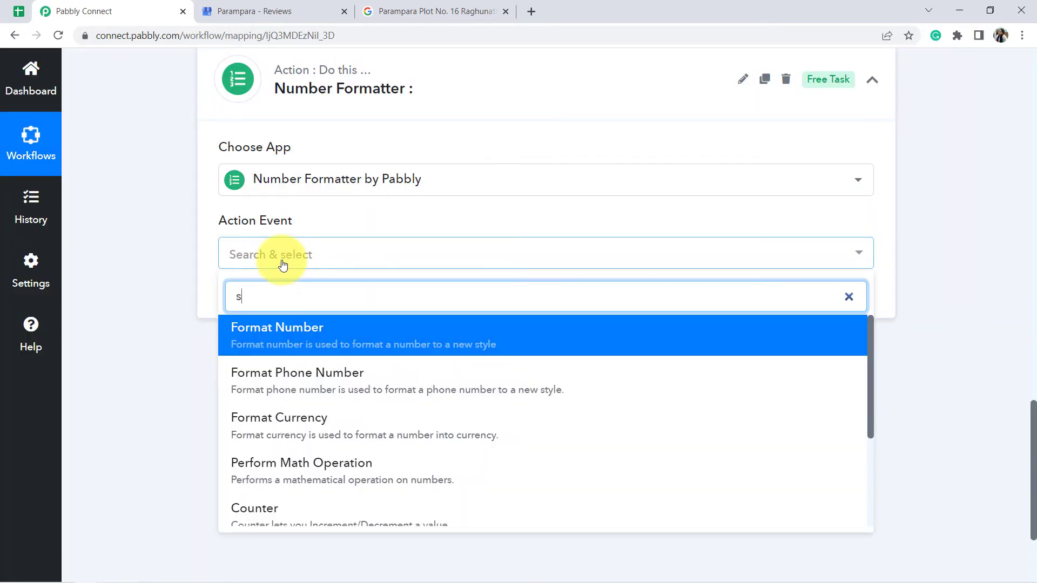
type("pread")
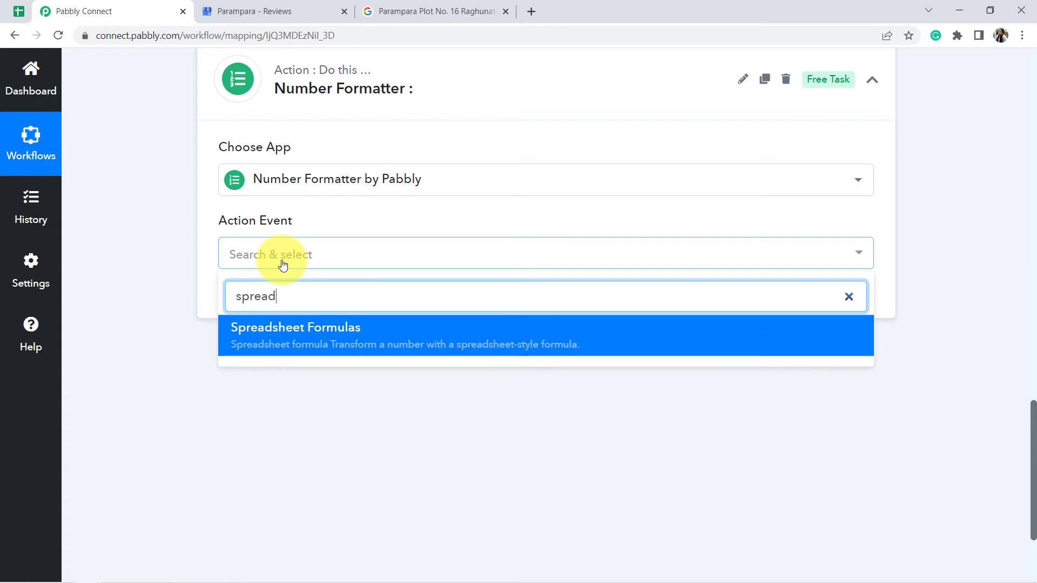
left_click(275, 338)
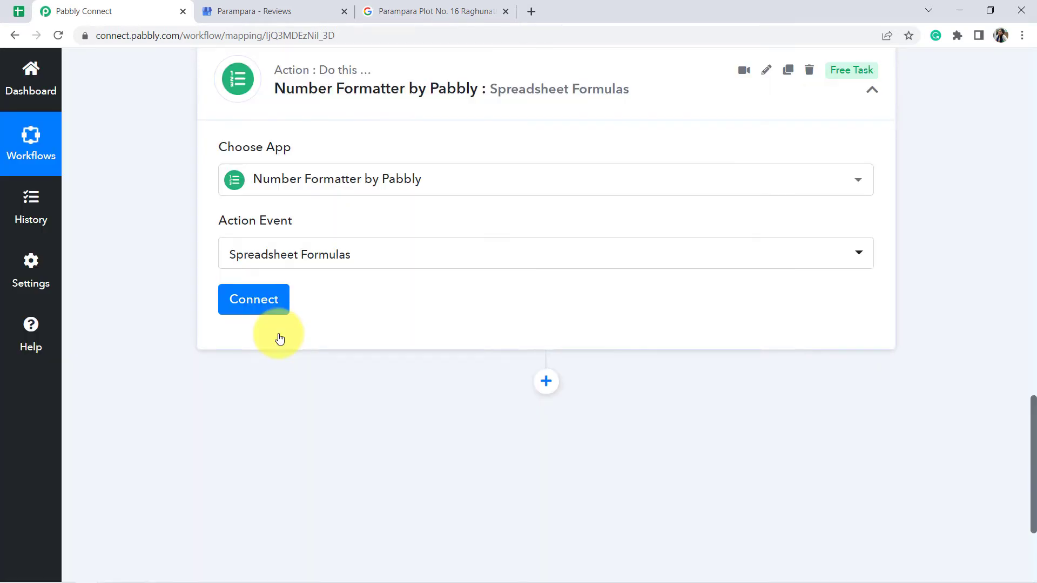
left_click(247, 305)
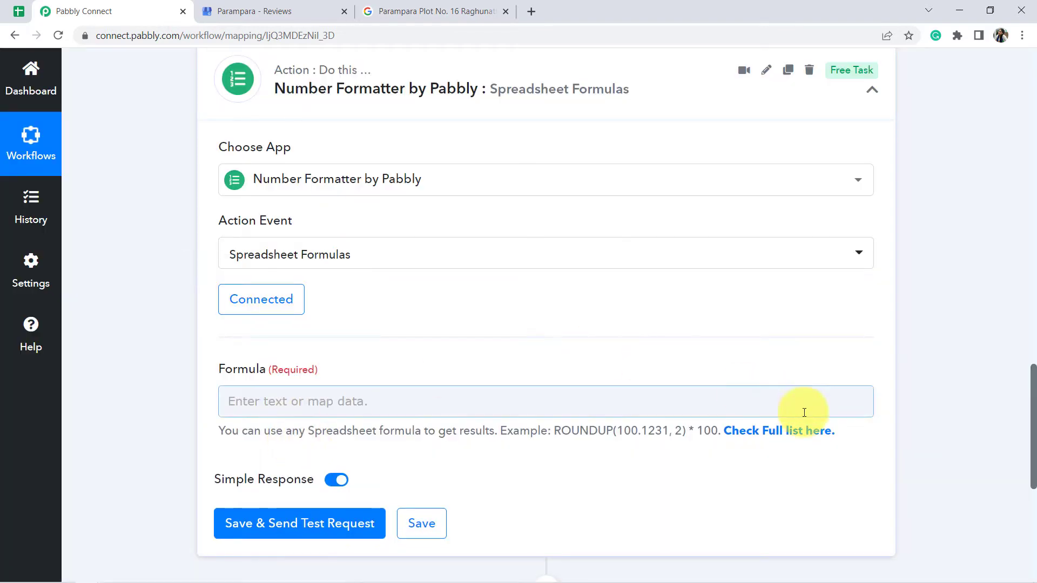
Open Pabbly's full list of spreadsheet formulas, search it for "rand" and examine the RANDBETWEEN entry's example and description
left_click(786, 435)
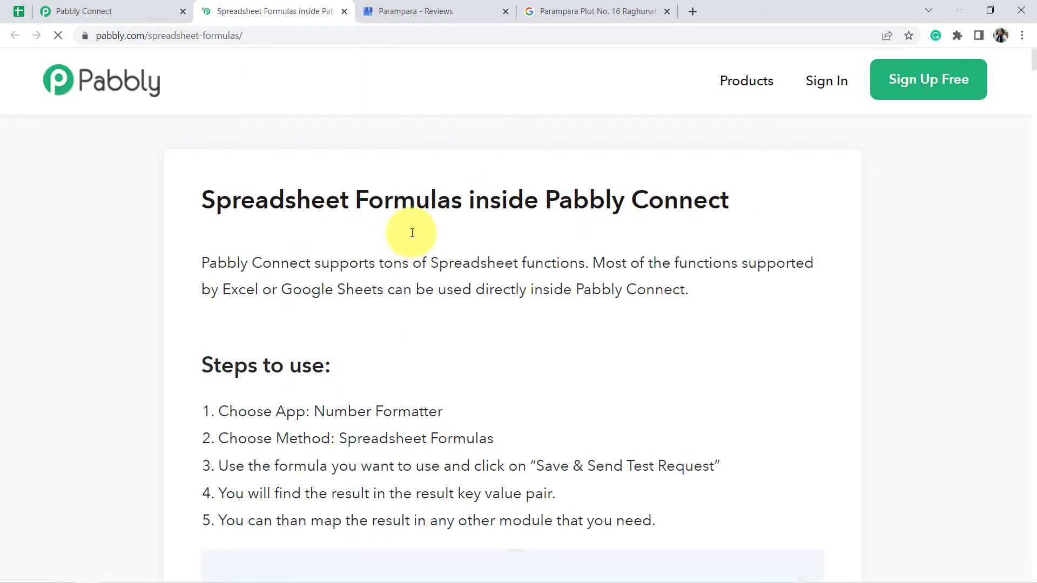
key("ctrl+f")
type("rand")
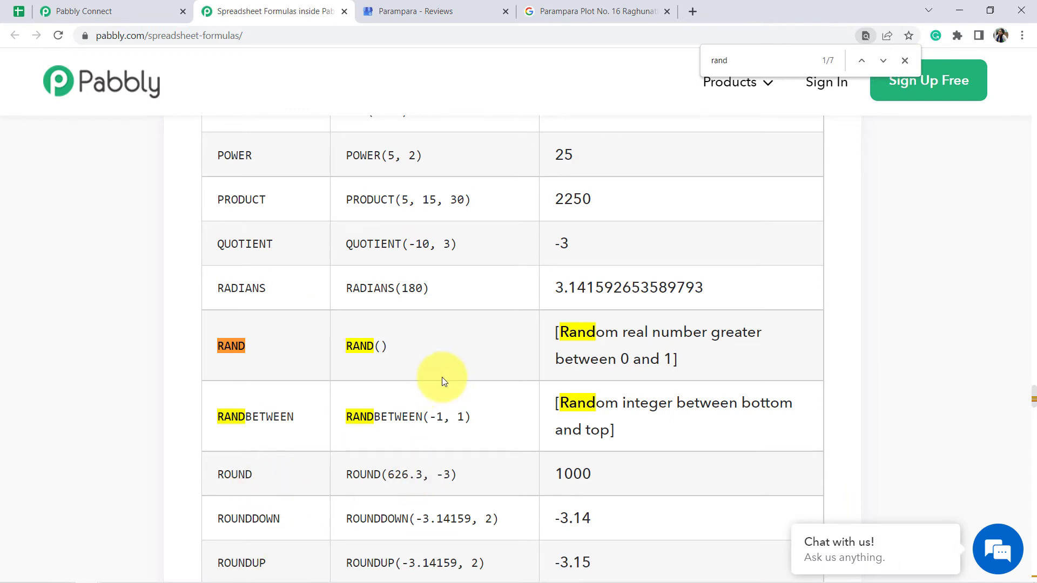
left_click_drag(235, 419, 293, 417)
left_click(408, 410)
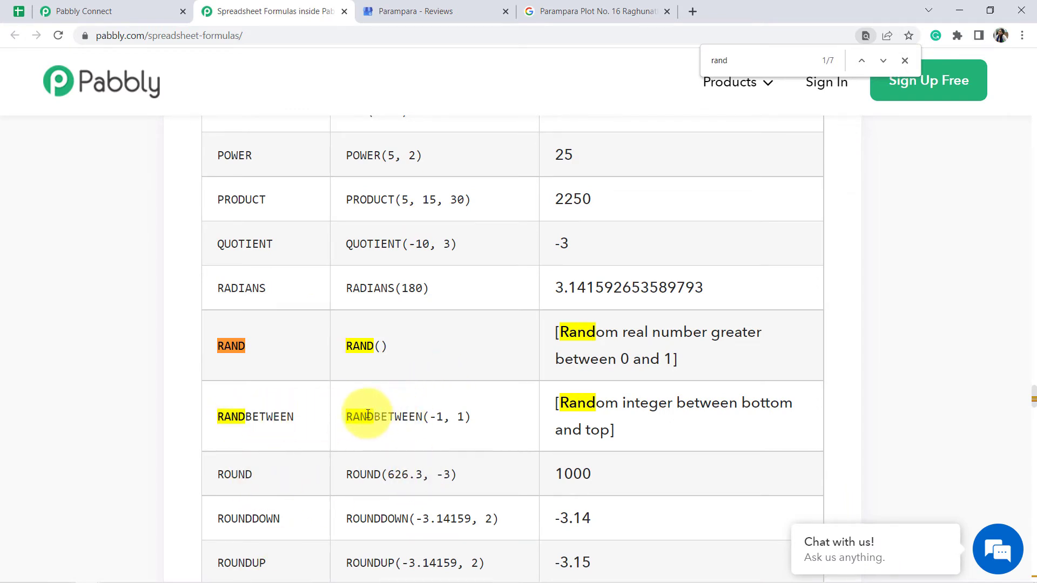
left_click_drag(350, 414, 481, 412)
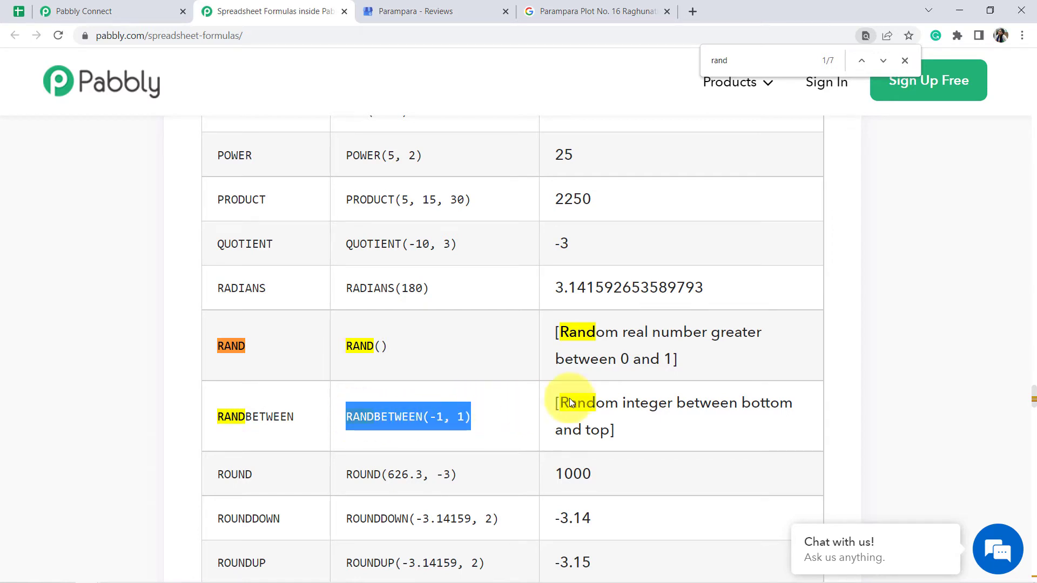
left_click(641, 396)
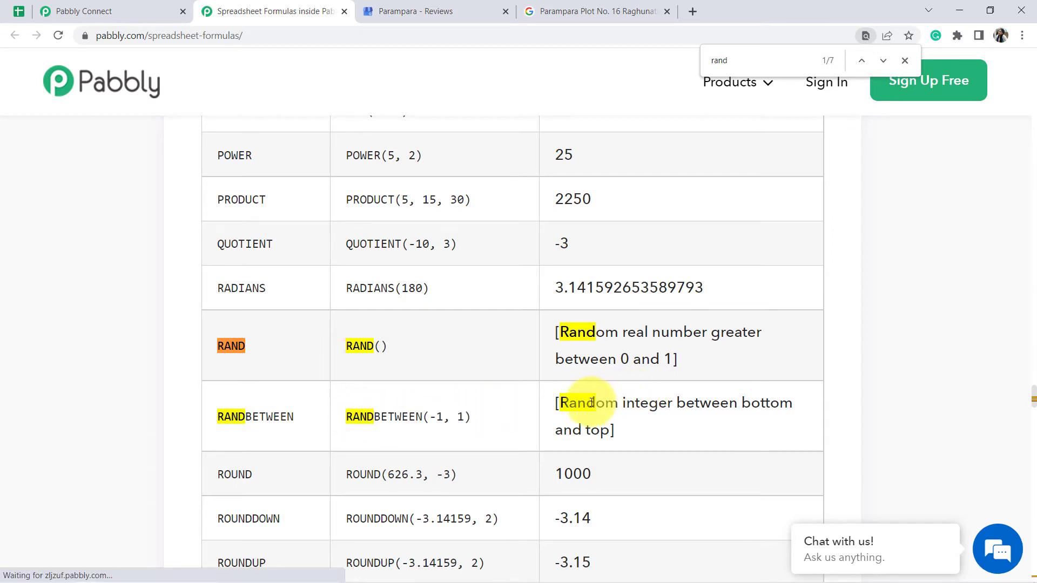
left_click_drag(592, 403, 613, 435)
left_click(350, 415)
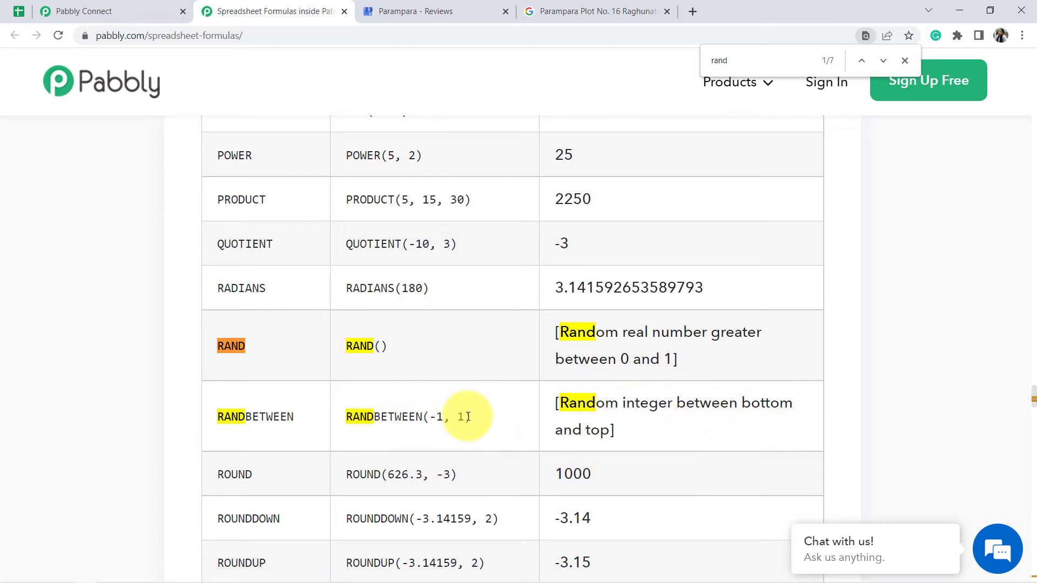
left_click_drag(465, 417, 435, 418)
left_click(432, 417)
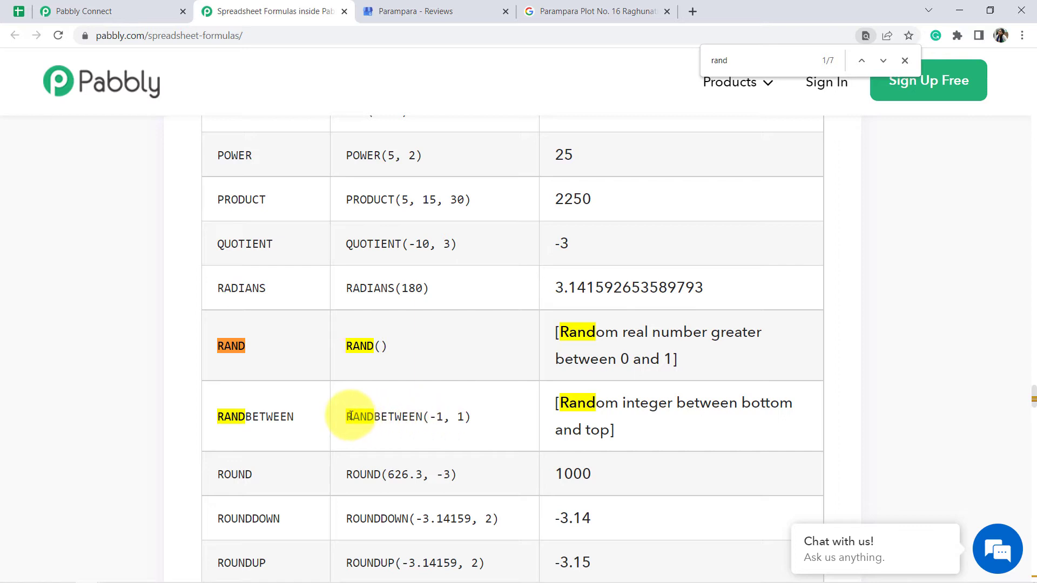
Copy the RANDBETWEEN example into the Number Formatter's Formula field in Pabbly Connect and clear its arguments, leaving RANDBETWEEN()
left_click_drag(346, 416, 480, 410)
key("ctrl+c")
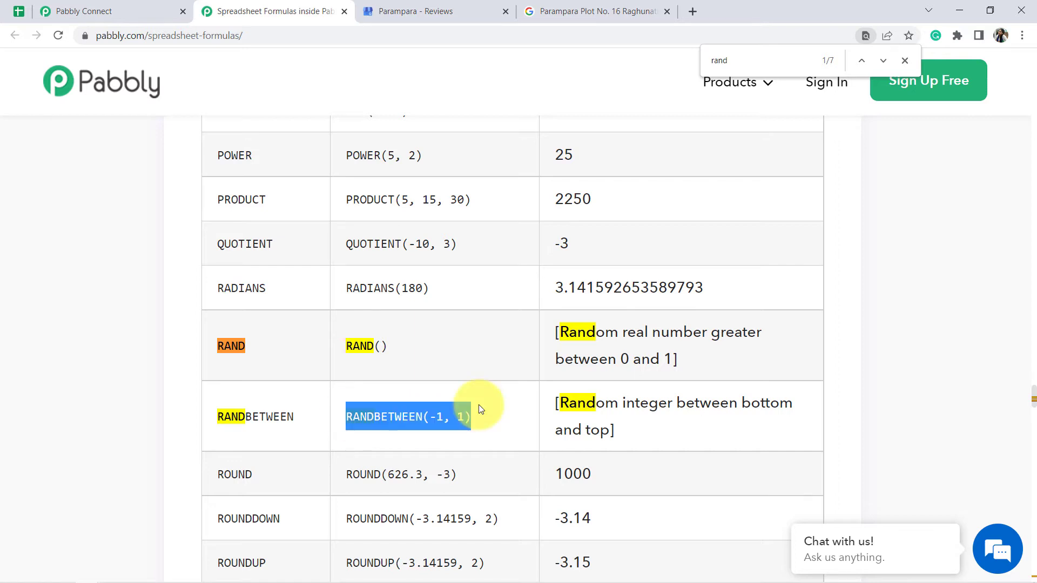
left_click(70, 11)
scroll(162, 253, "down", 2)
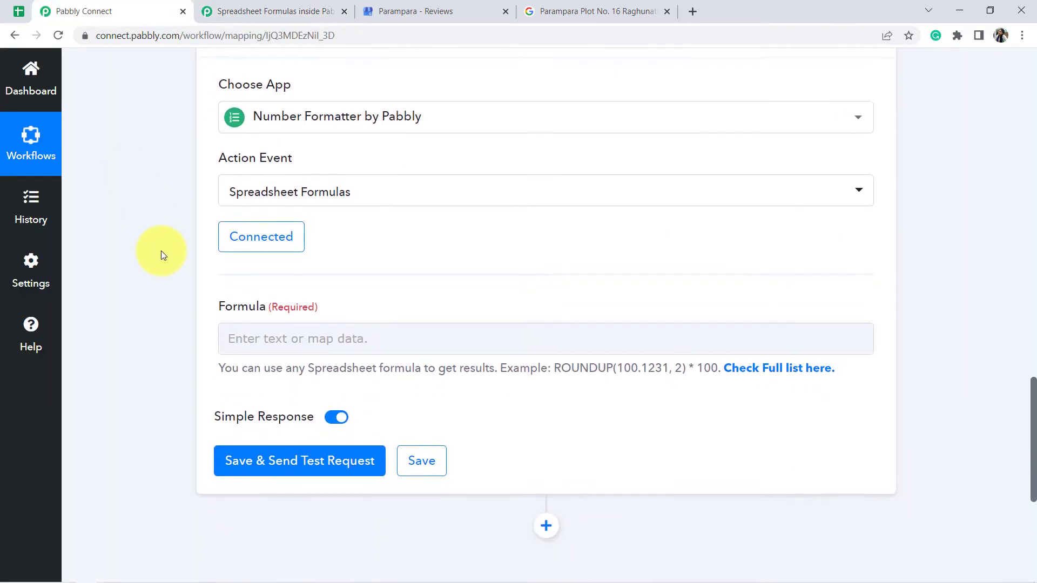
left_click(245, 317)
key("ctrl+v")
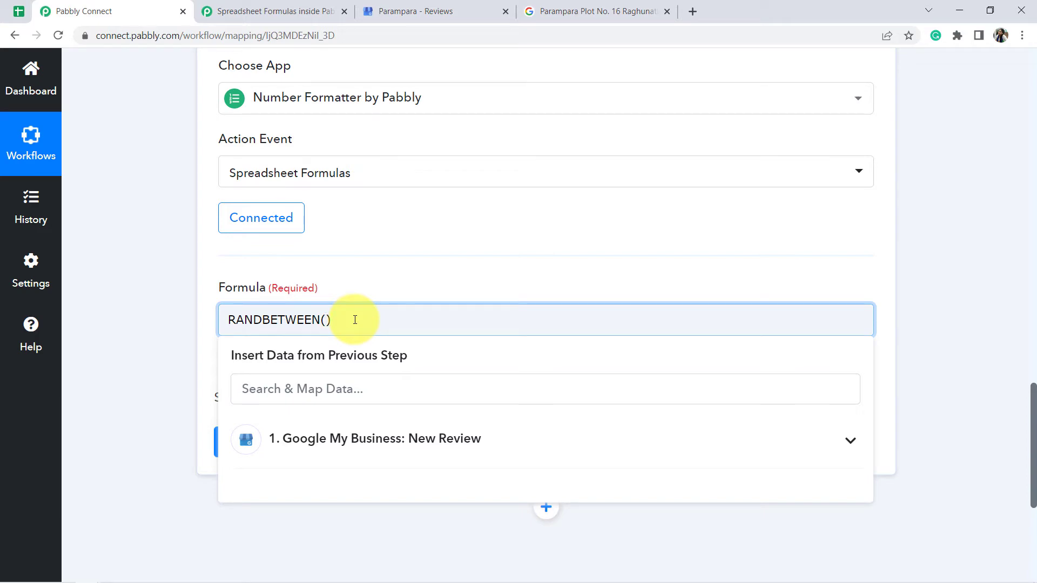
Complete the formula as RANDBETWEEN(2,6), checking the bounds against the first and last reply rows on the Replies for Rating 1 sheet
left_click(22, 14)
left_click(168, 338)
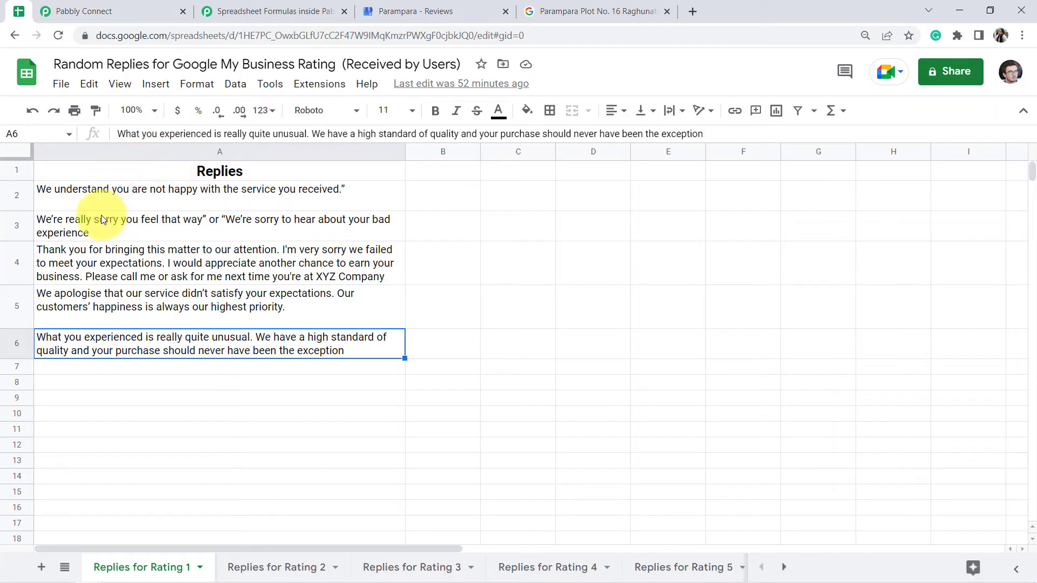
left_click(118, 185)
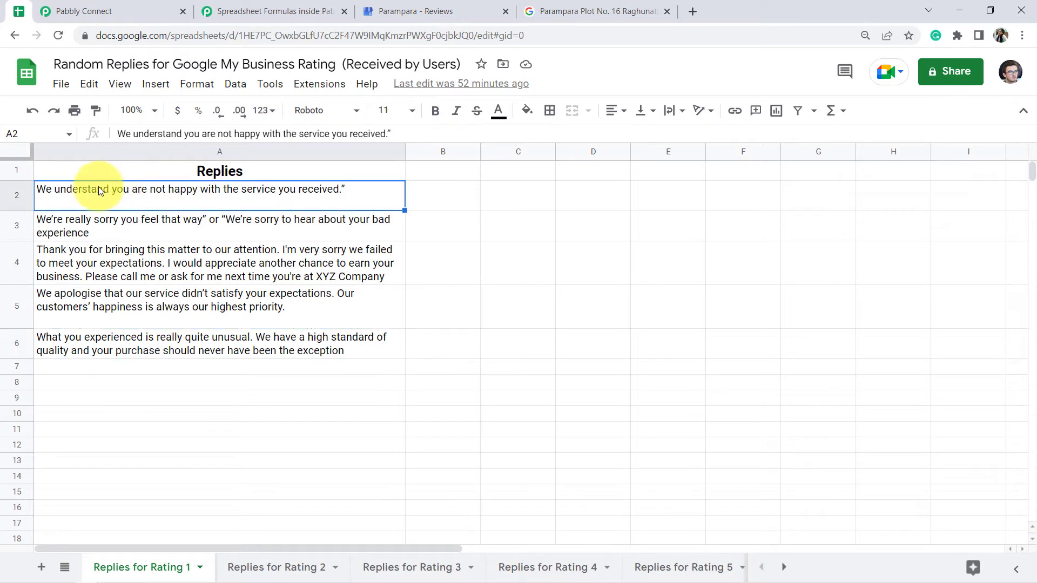
left_click(21, 190)
left_click(18, 341)
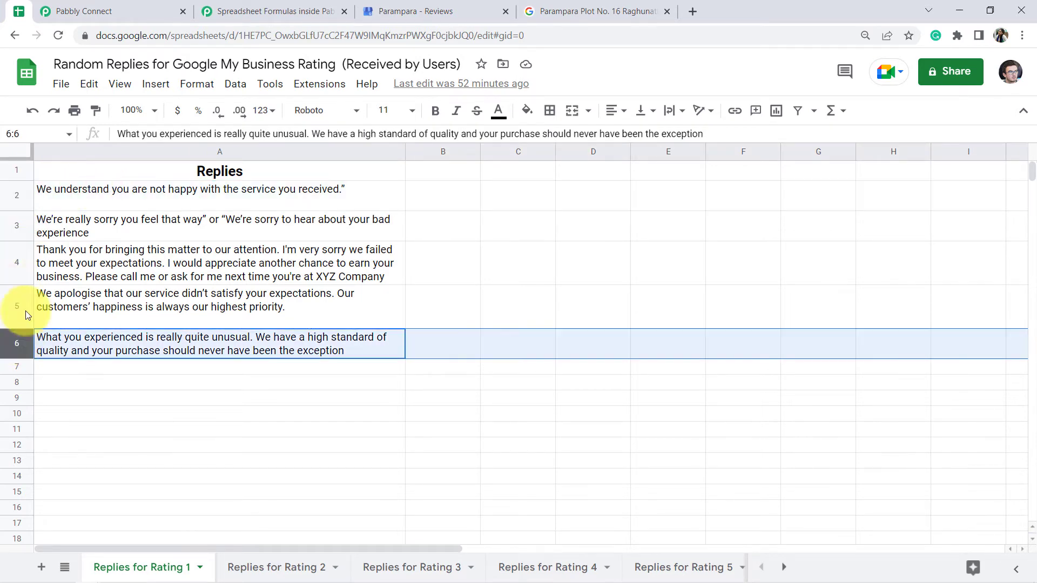
left_click(82, 6)
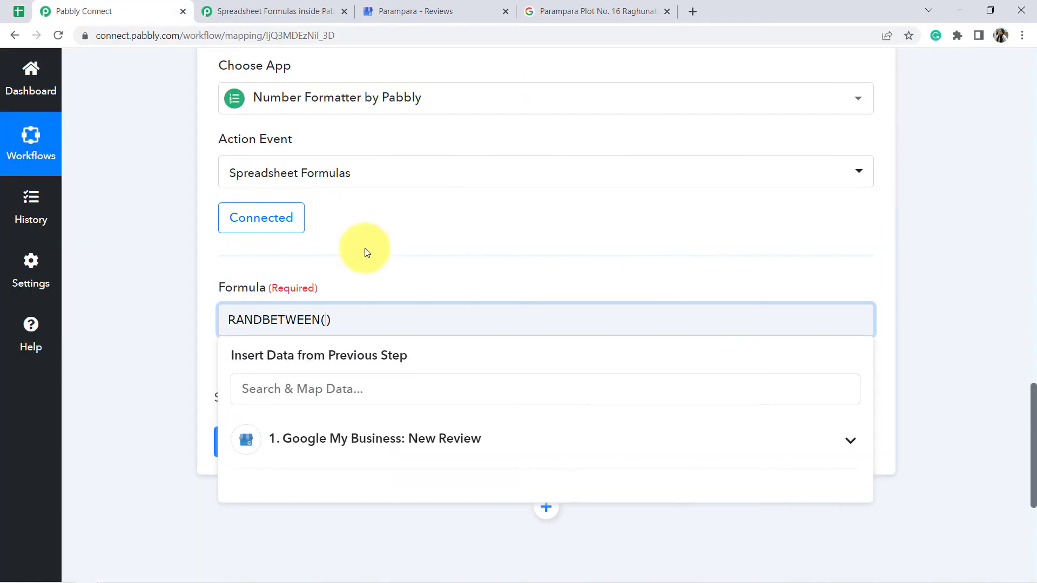
type(",6")
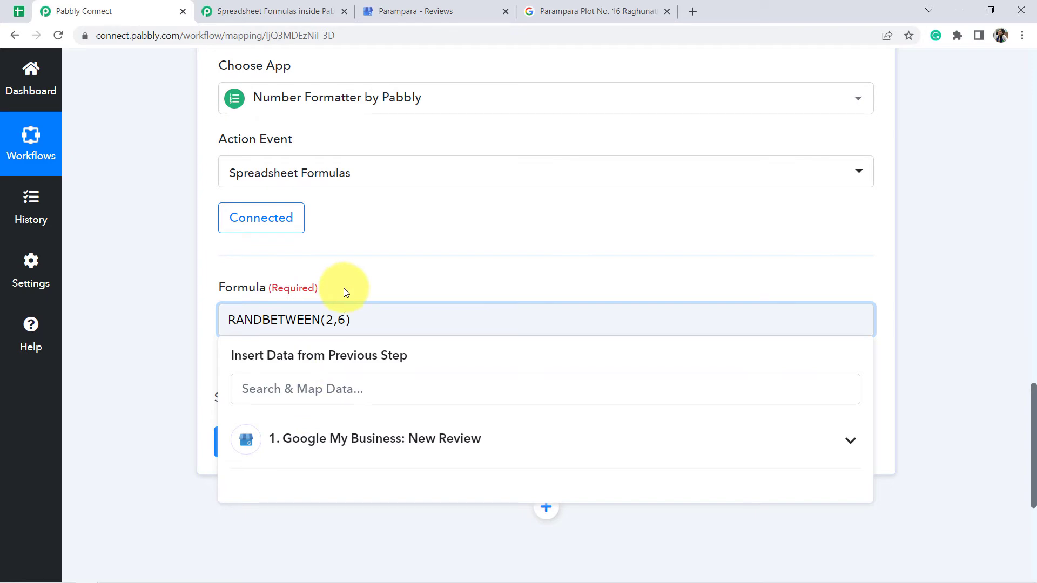
left_click(18, 10)
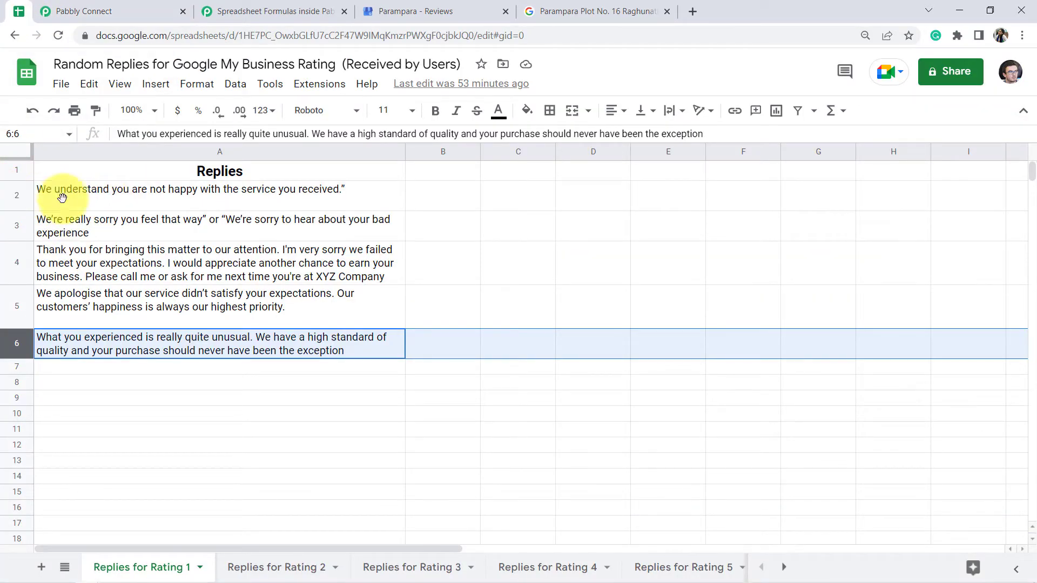
left_click(72, 11)
left_click(167, 393)
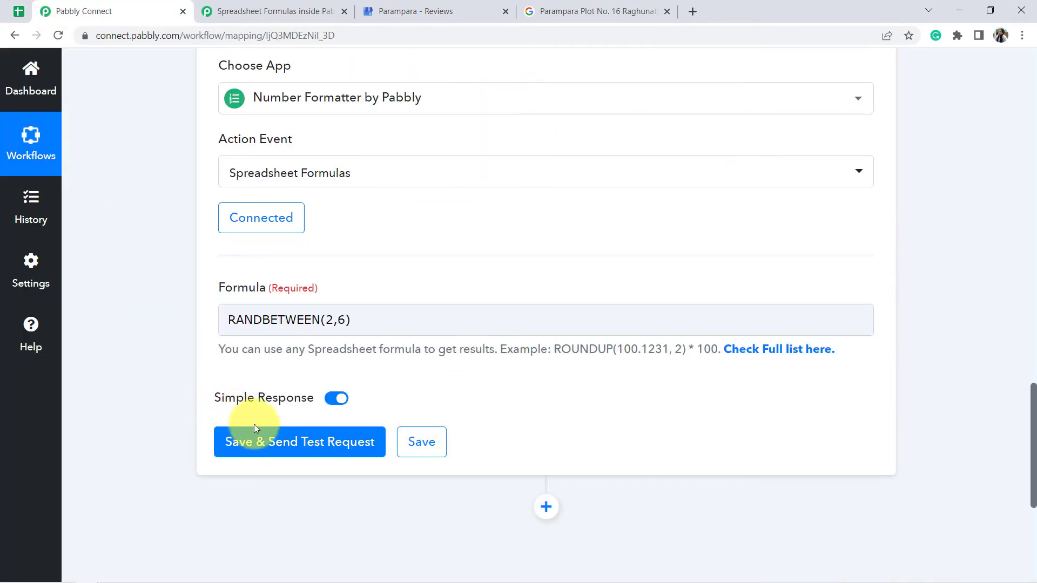
Save the Number Formatter step with a test request and review the response it returns
left_click(271, 442)
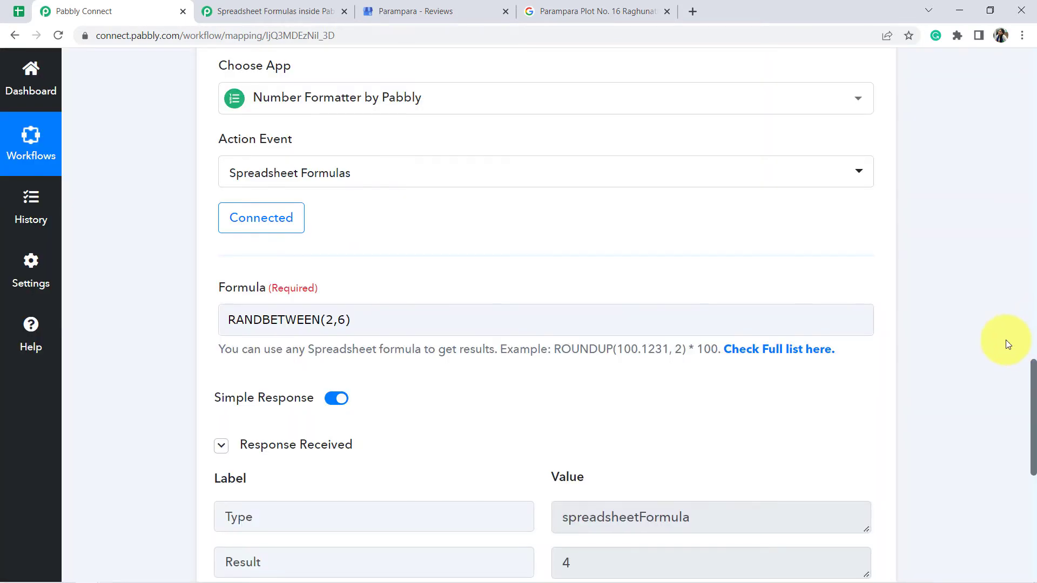
scroll(1005, 339, "down", 3)
scroll(1005, 339, "down", 4)
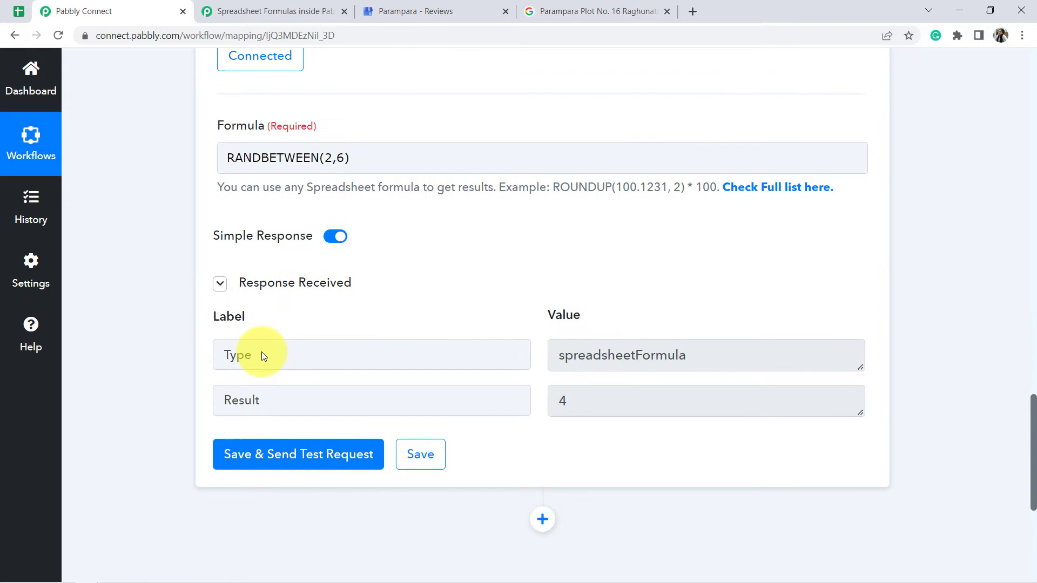
scroll(261, 351, "down", 3)
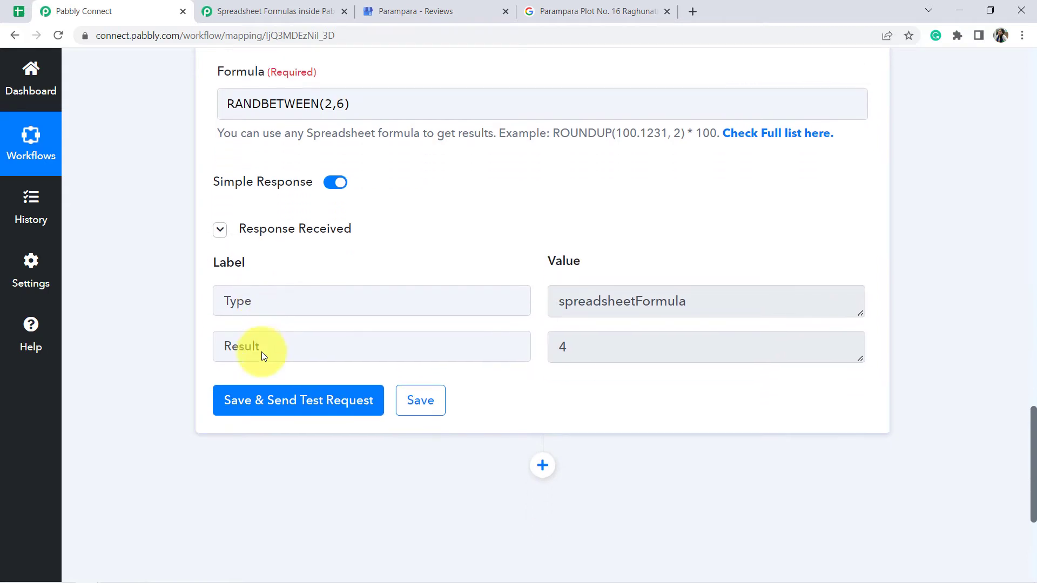
scroll(261, 351, "down", 1)
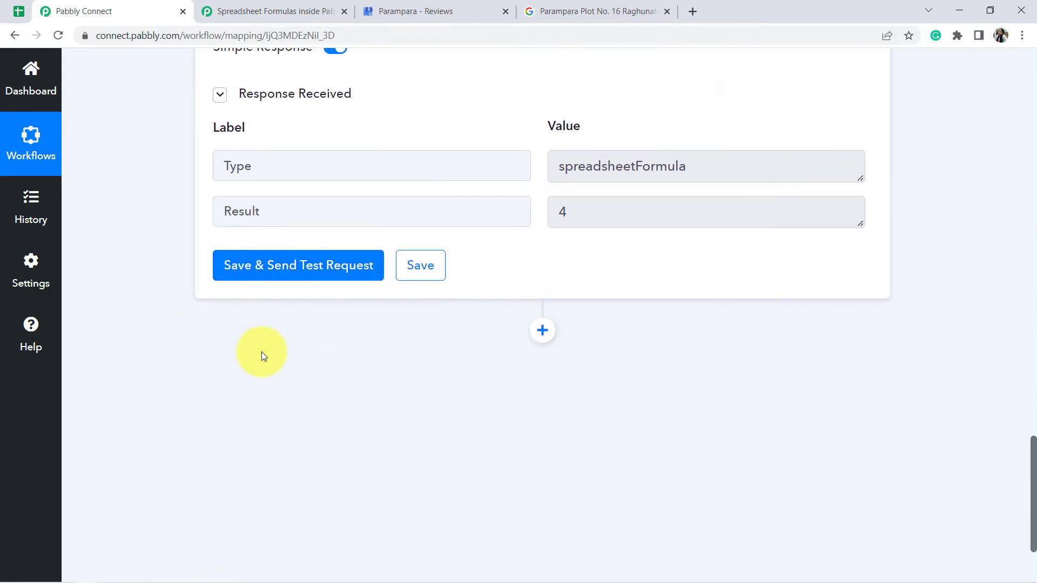
Check the spreadsheet's separate reply sheets per rating, and add a Router by Pabbly action with a third route to the workflow
left_click(17, 9)
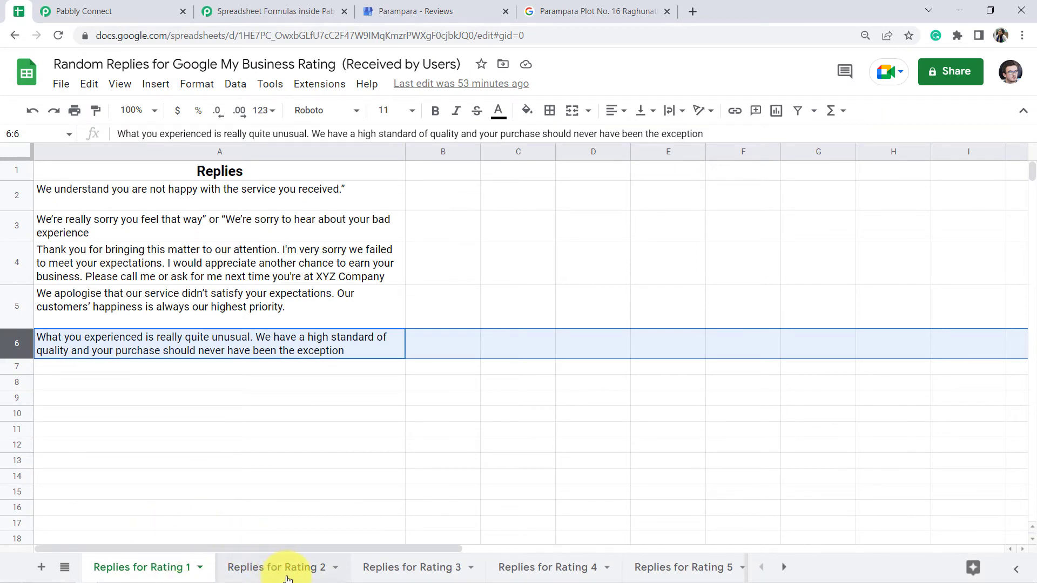
mouse_move(459, 578)
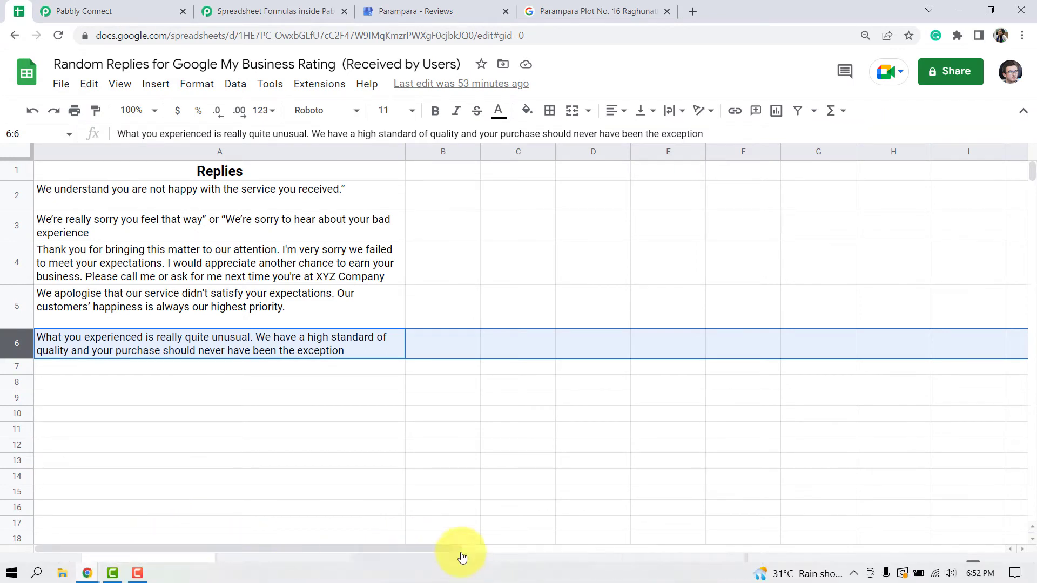
left_click(85, 7)
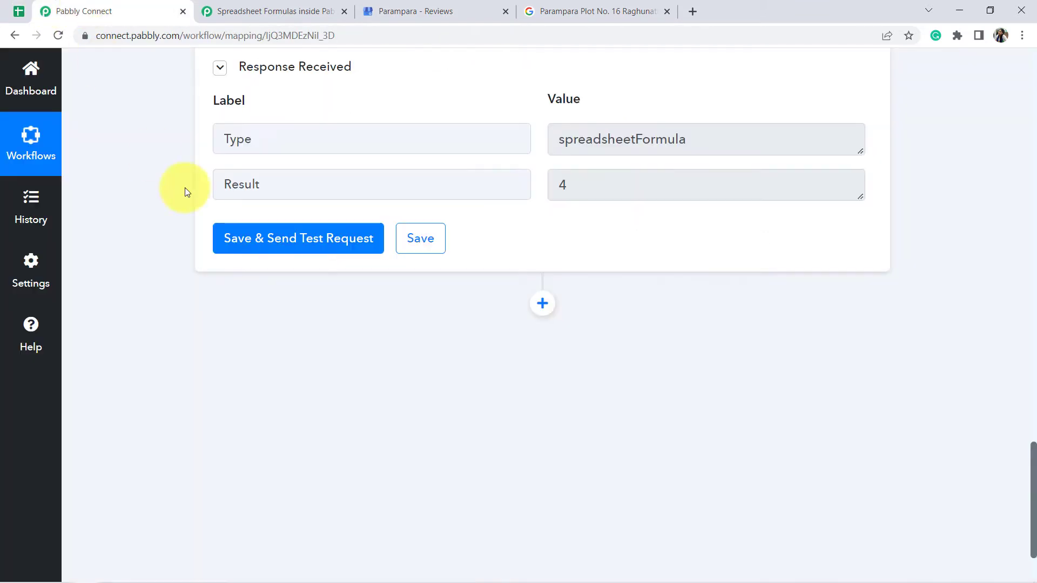
left_click(542, 303)
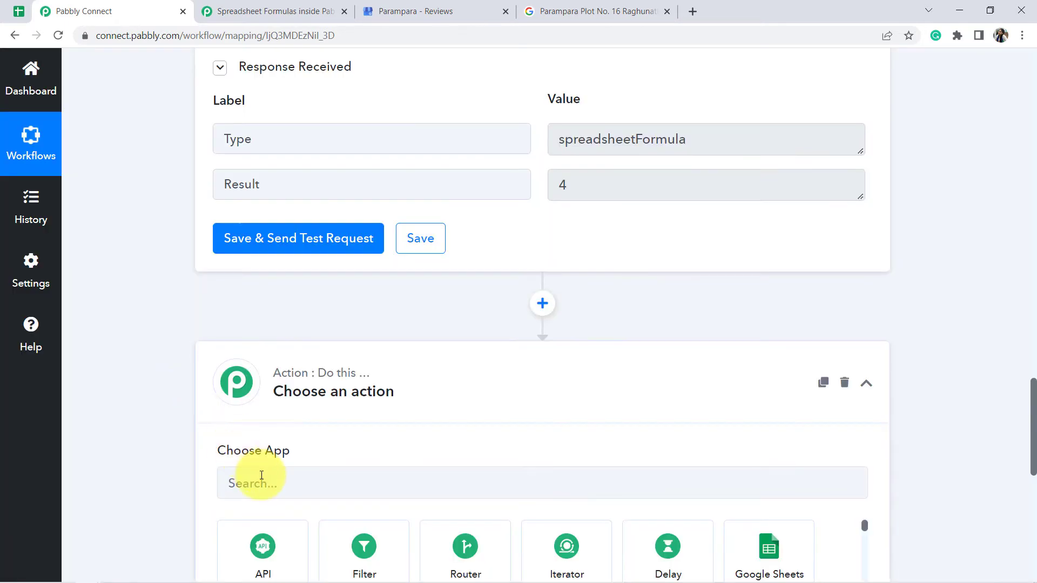
left_click(465, 548)
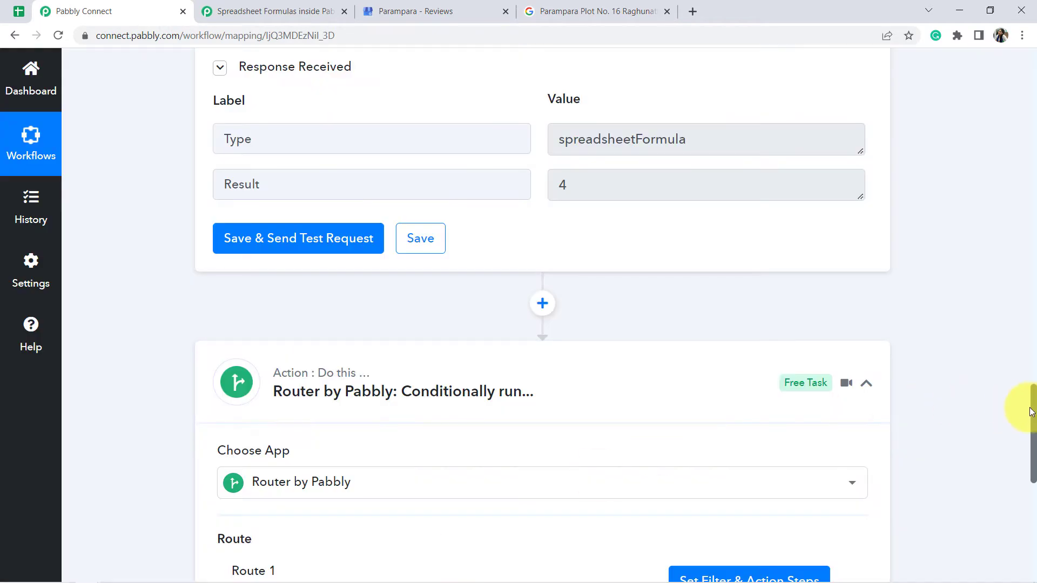
left_click_drag(1034, 446, 1034, 475)
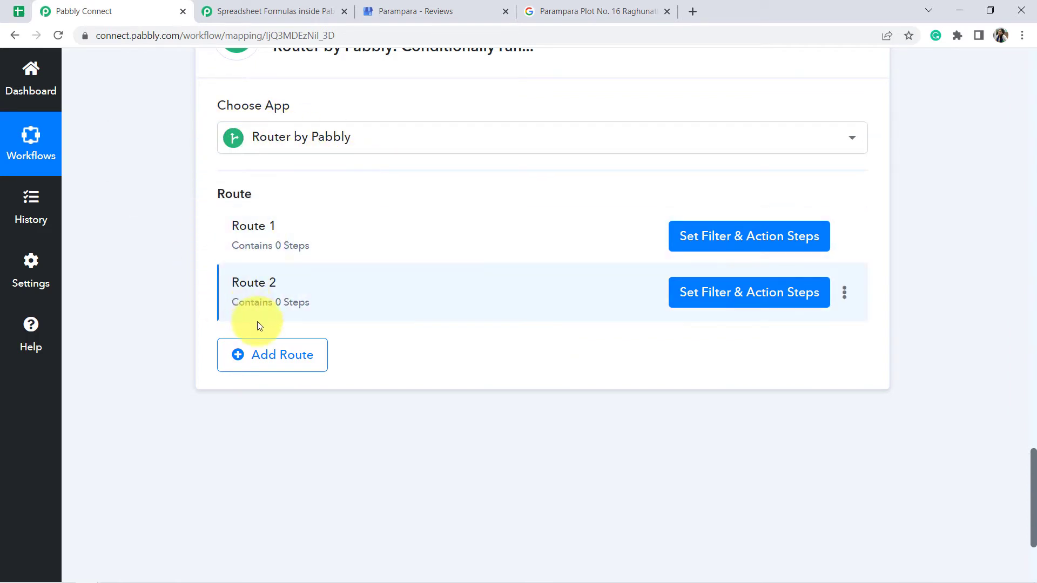
left_click(262, 357)
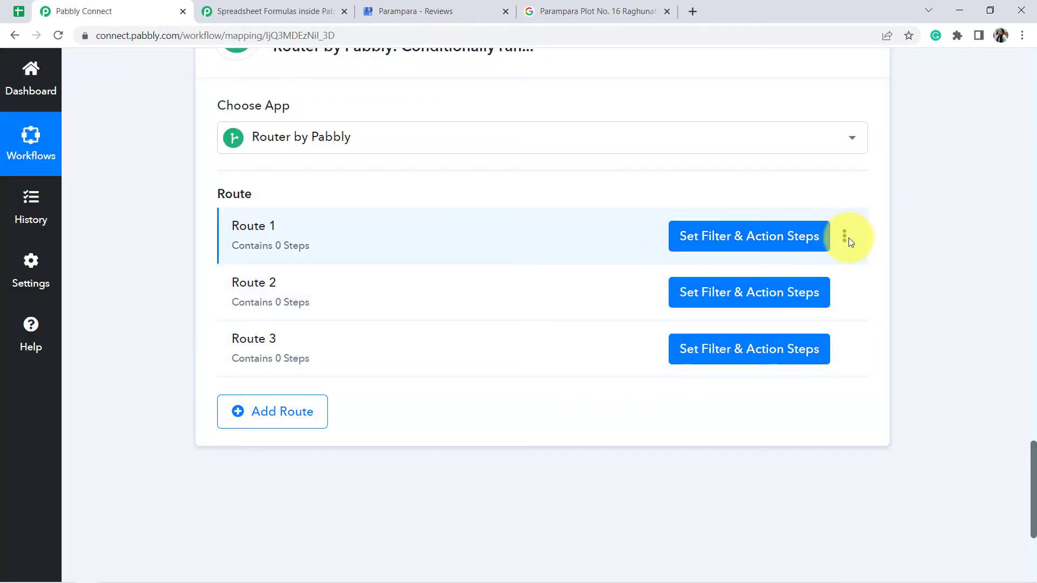
Rename the router's Route 1 as "Reply for Rating one"
left_click(844, 235)
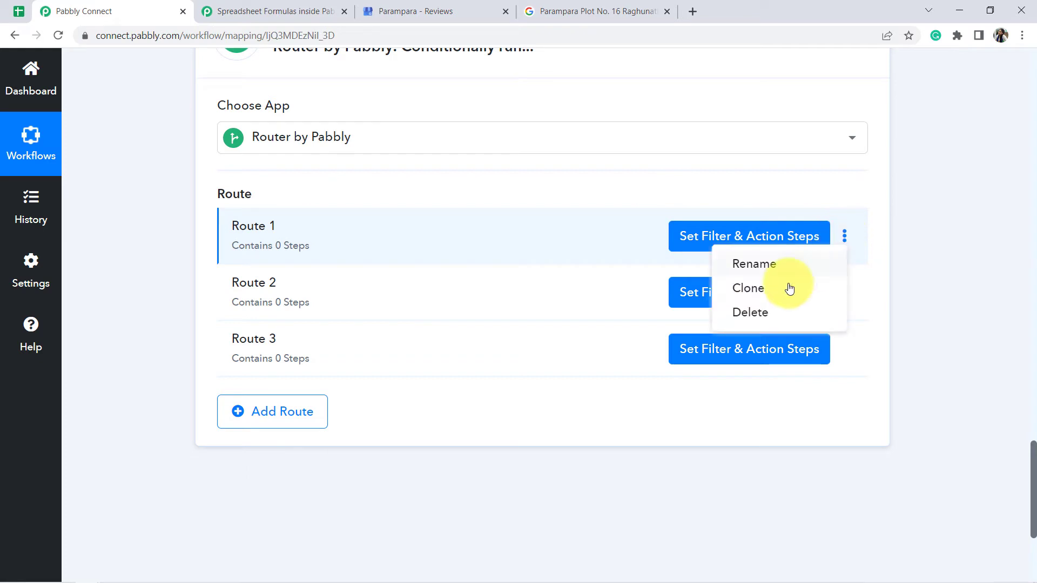
left_click(735, 266)
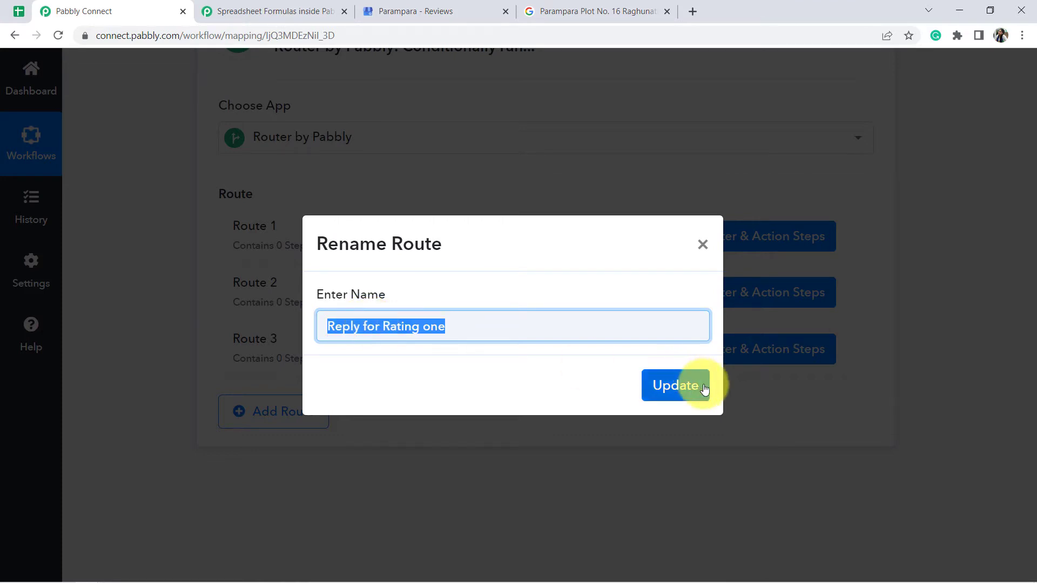
left_click(675, 384)
left_click_drag(1033, 504, 1033, 495)
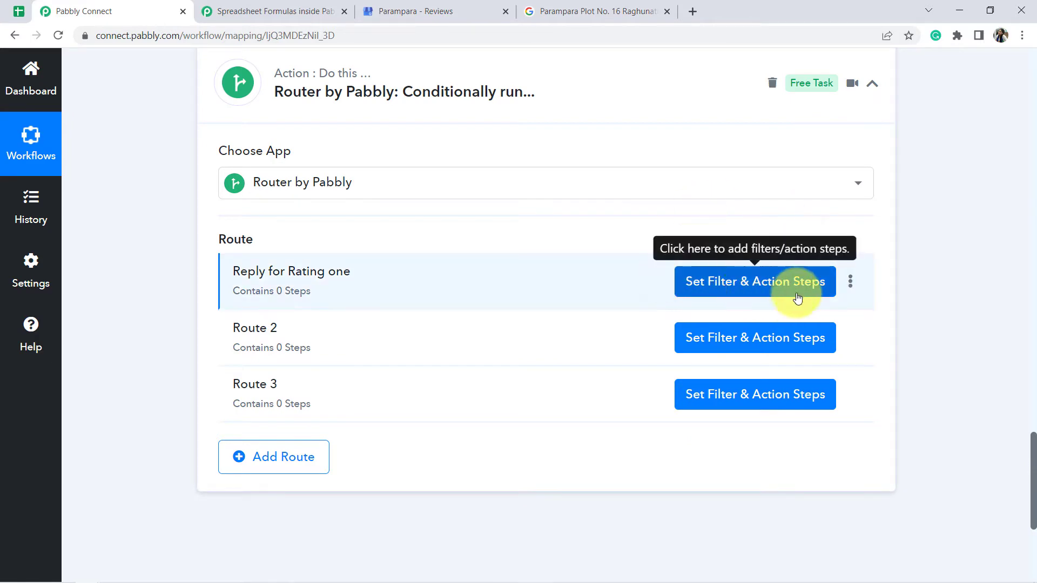
left_click(746, 291)
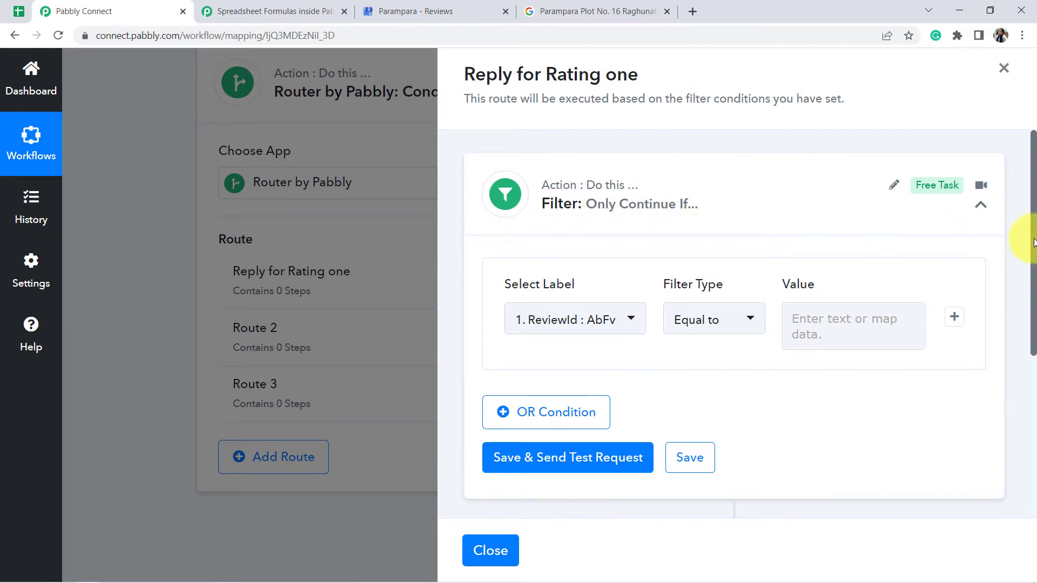
left_click_drag(1033, 242, 1034, 269)
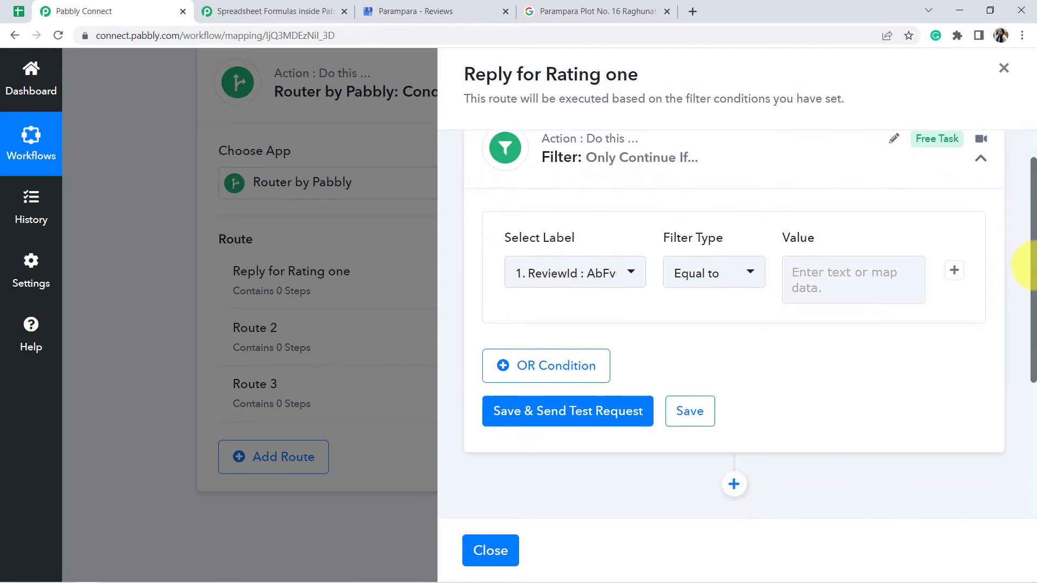
left_click(1003, 69)
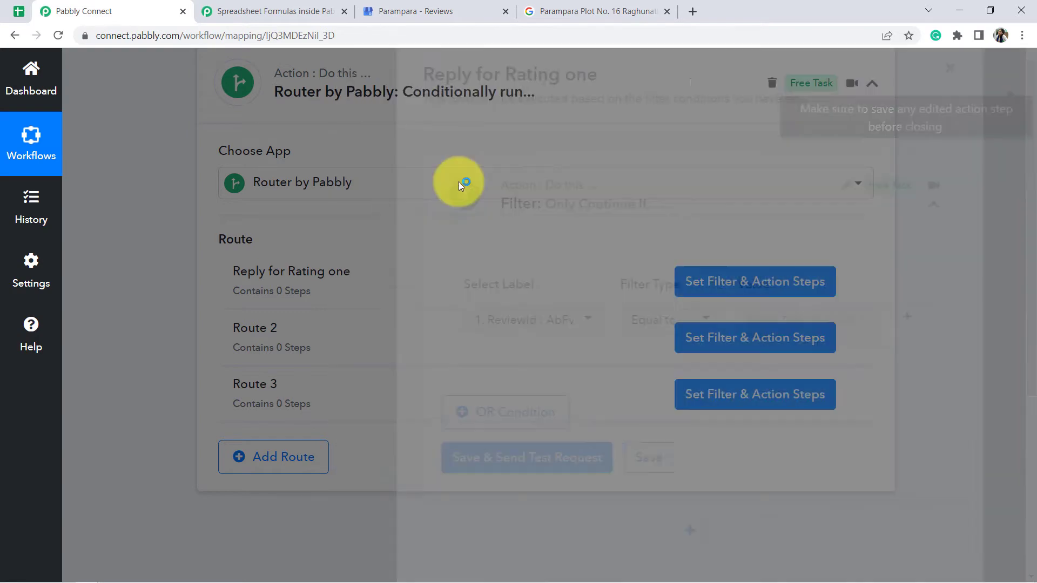
left_click_drag(305, 275, 353, 290)
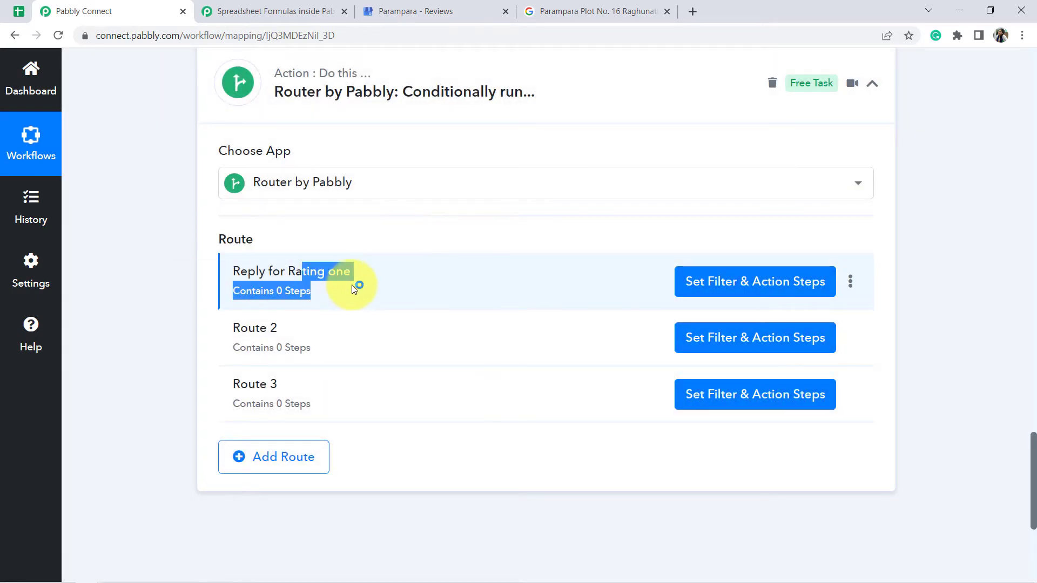
Set the Reply for Rating one route's filter to StarRating Equal to "One", then save and test the condition
left_click(736, 276)
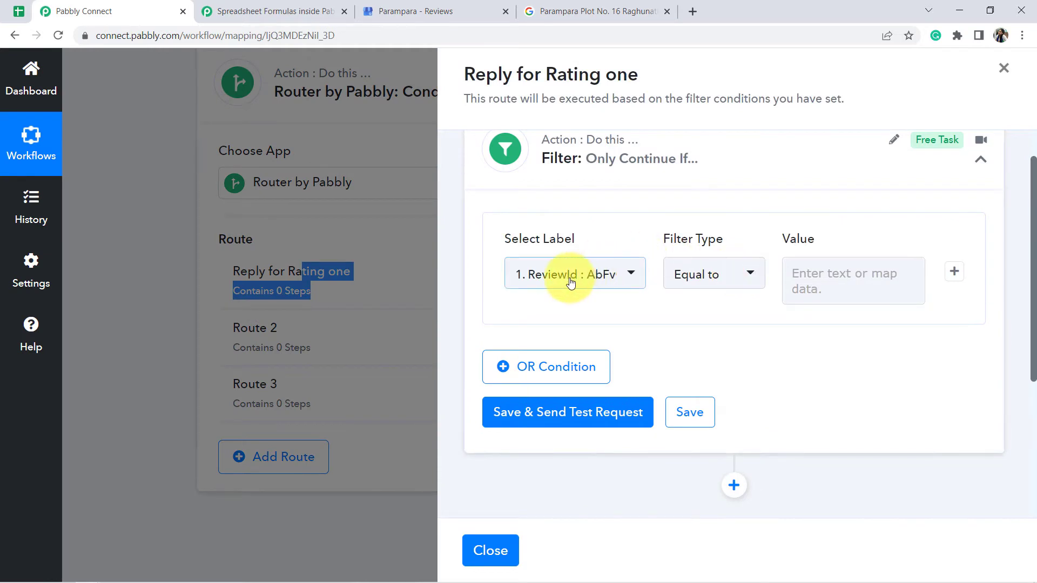
left_click(570, 282)
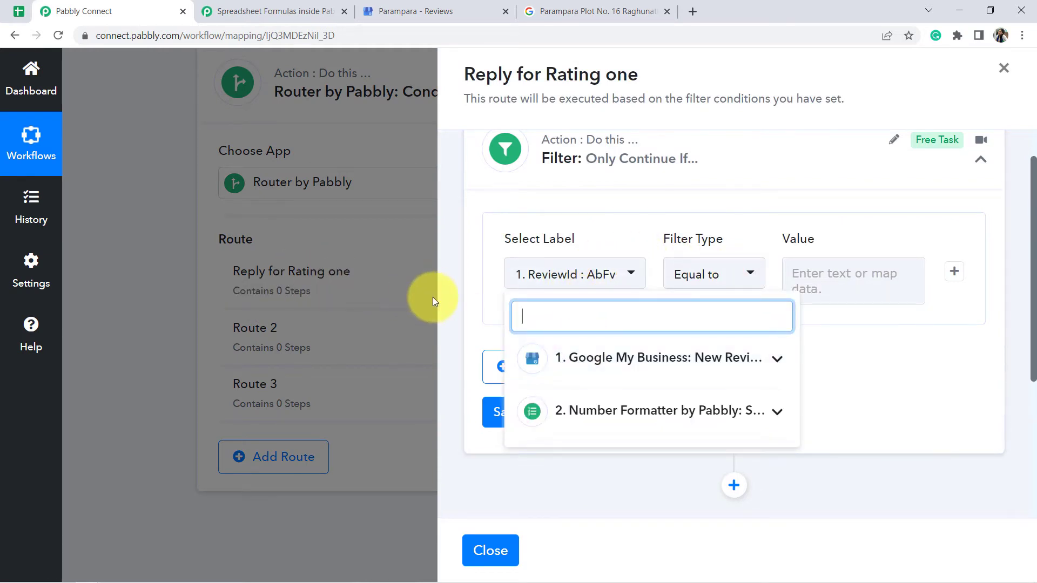
left_click(589, 360)
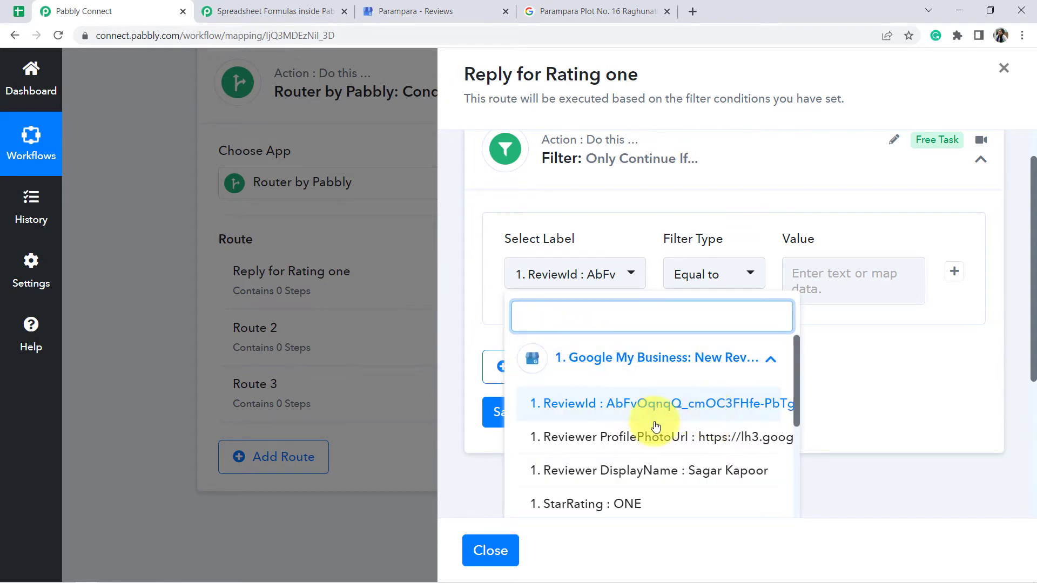
left_click_drag(795, 368, 794, 386)
left_click(633, 475)
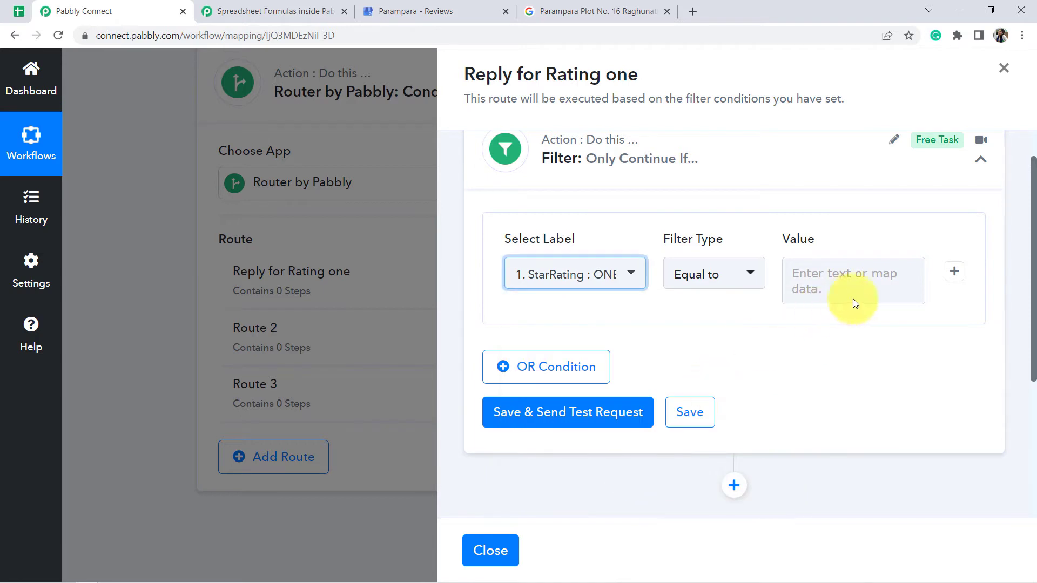
left_click(836, 270)
type("One")
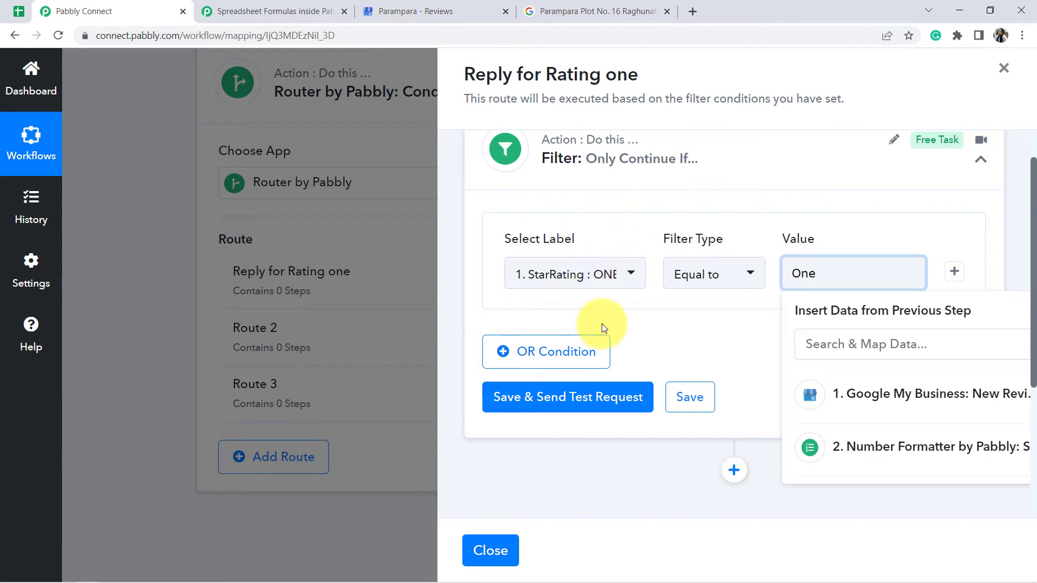
left_click(592, 404)
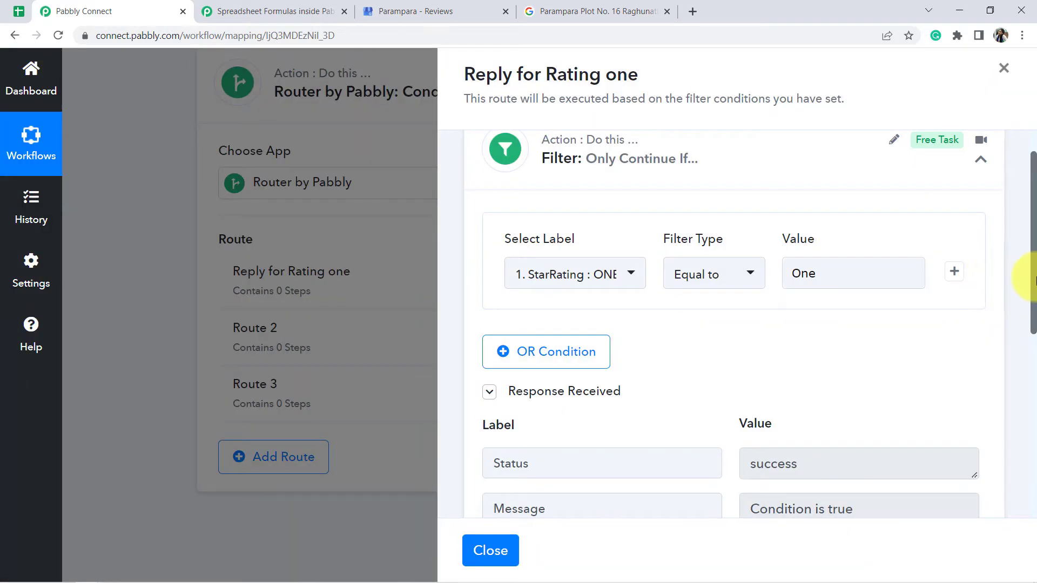
left_click_drag(1032, 279, 1034, 355)
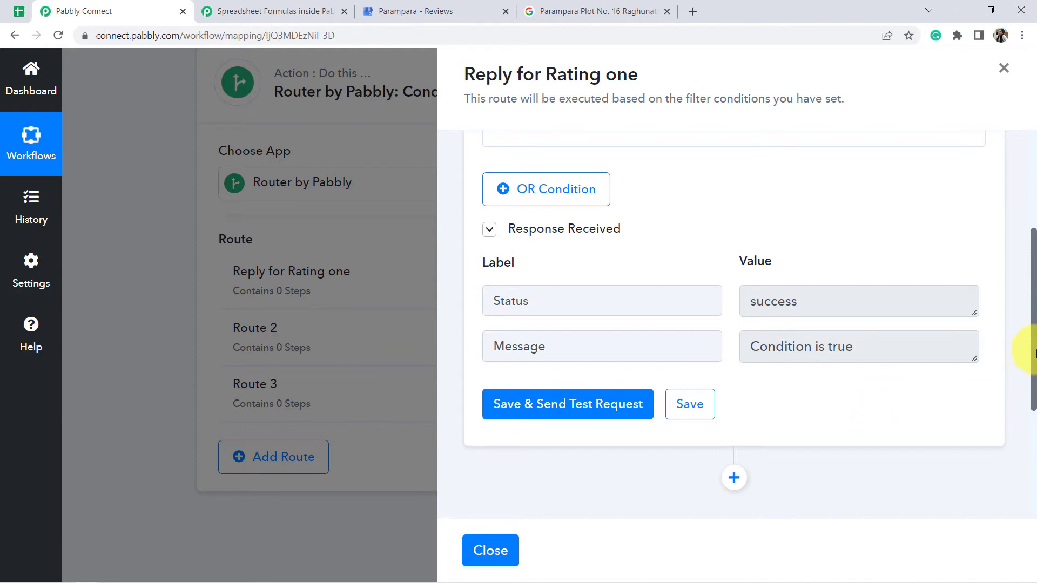
Add a Google Sheets action after the route's filter, with Get Row(s) as its action event
left_click_drag(1034, 348, 1027, 447)
left_click(739, 280)
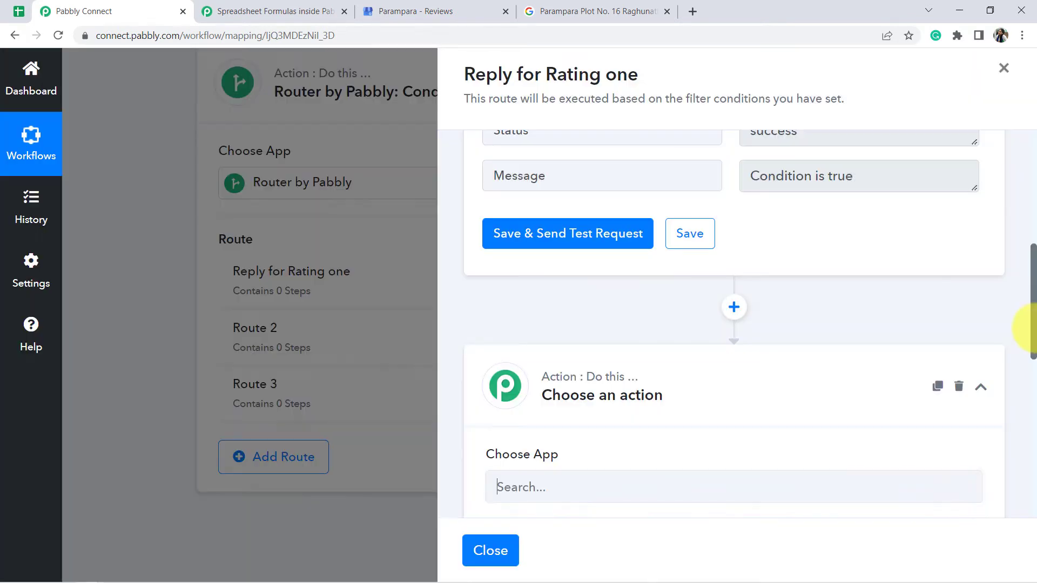
left_click_drag(1036, 367, 1028, 411)
left_click(620, 403)
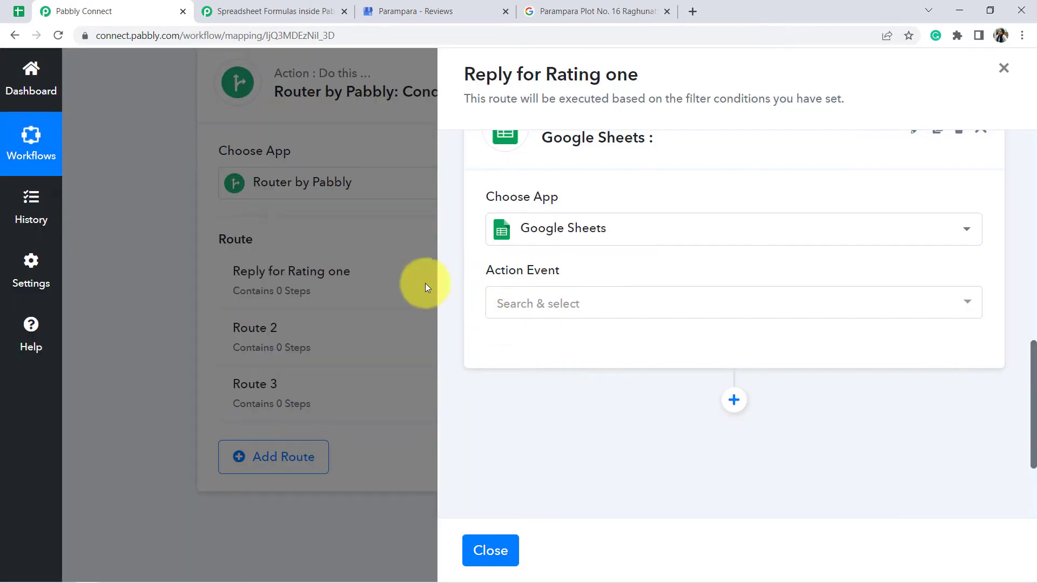
left_click(509, 305)
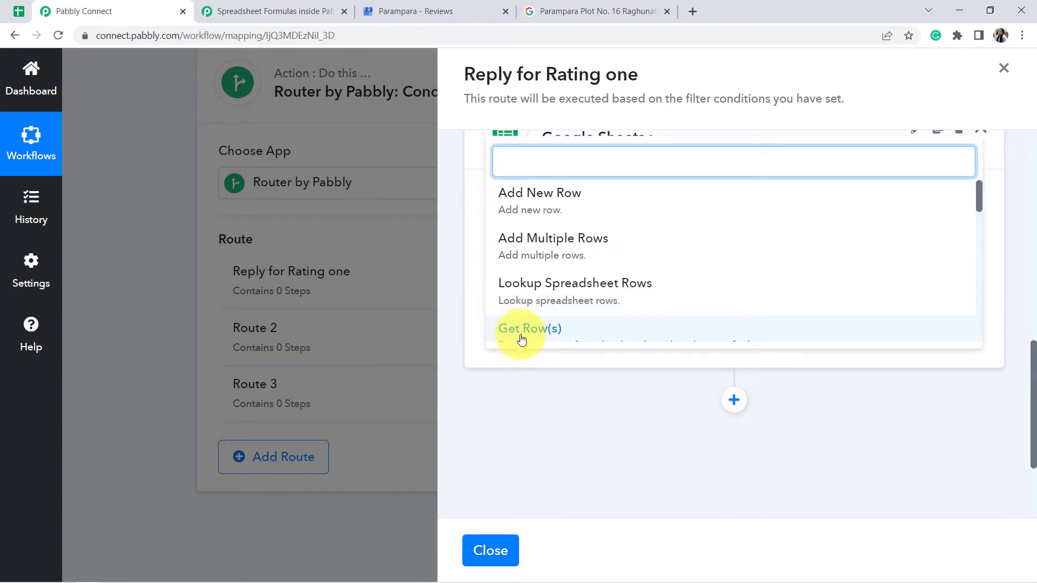
left_click(521, 331)
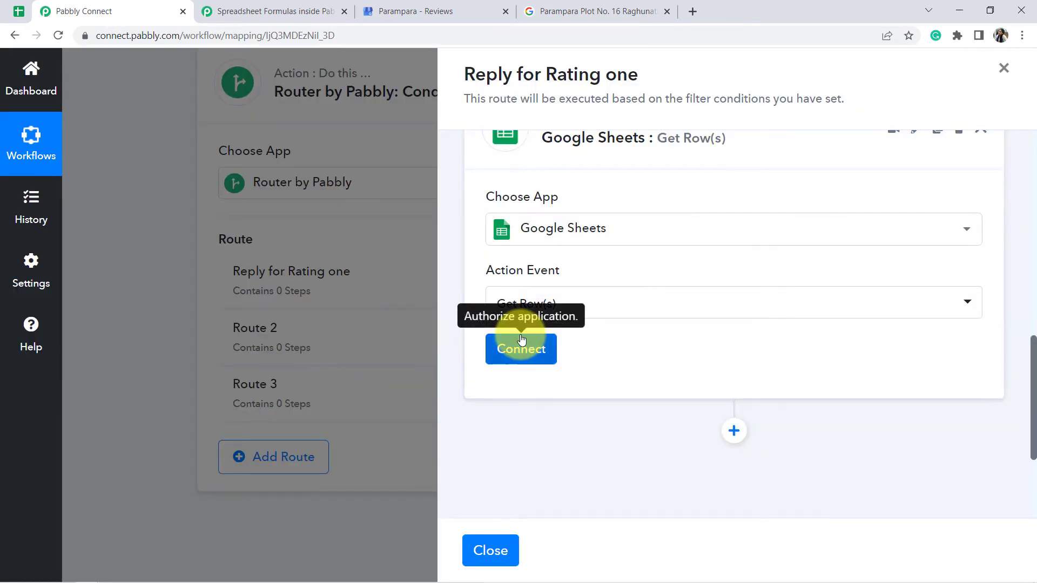
Connect the Get Row(s) action through a new Google Sheets connection, authorizing Pabbly Connect Sheets with the Google account that holds the replies spreadsheet
left_click(521, 351)
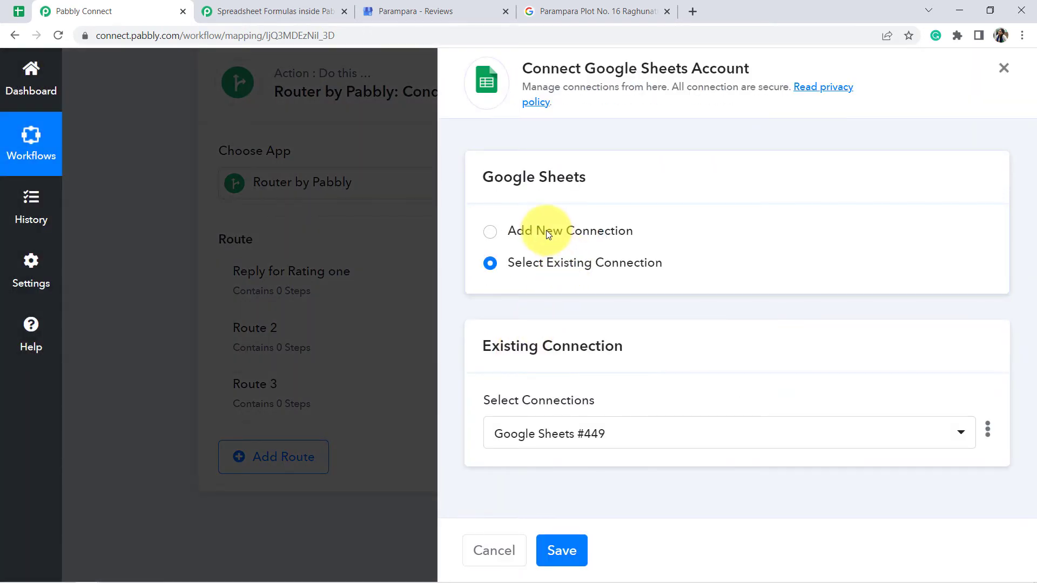
left_click(546, 230)
left_click(539, 410)
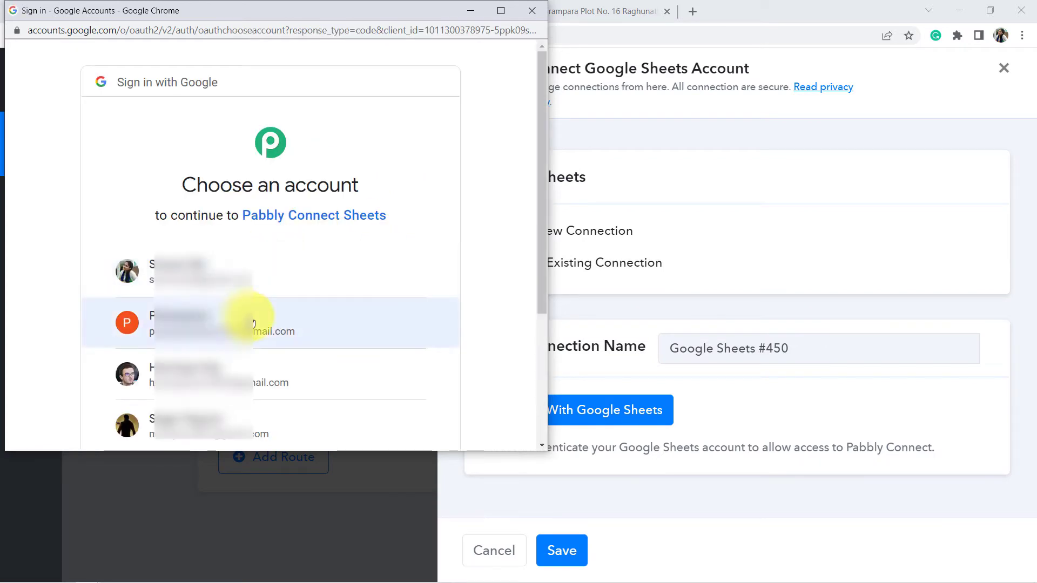
scroll(178, 376, "down", 1)
left_click(179, 372)
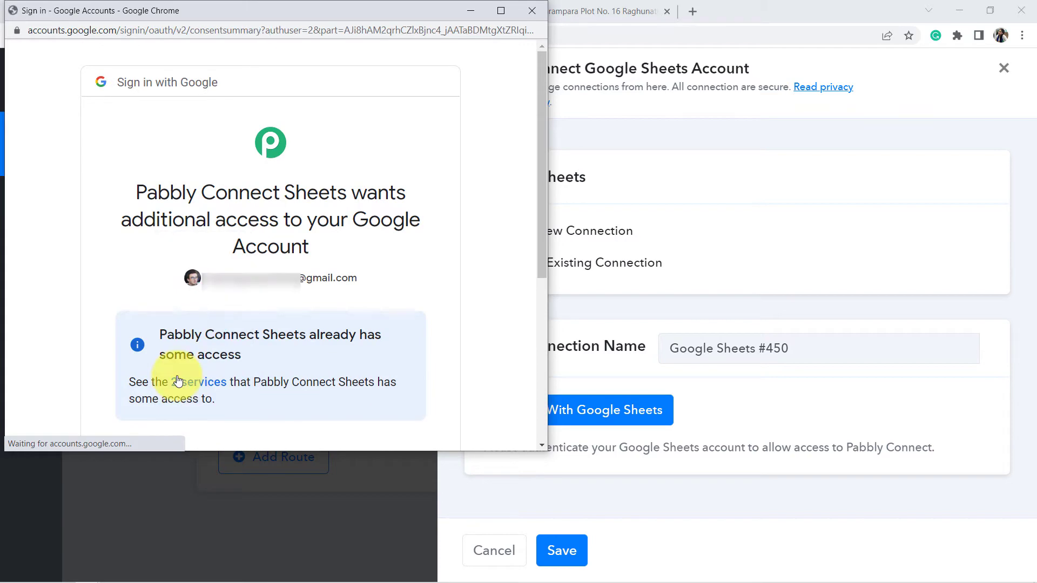
left_click_drag(542, 157, 549, 324)
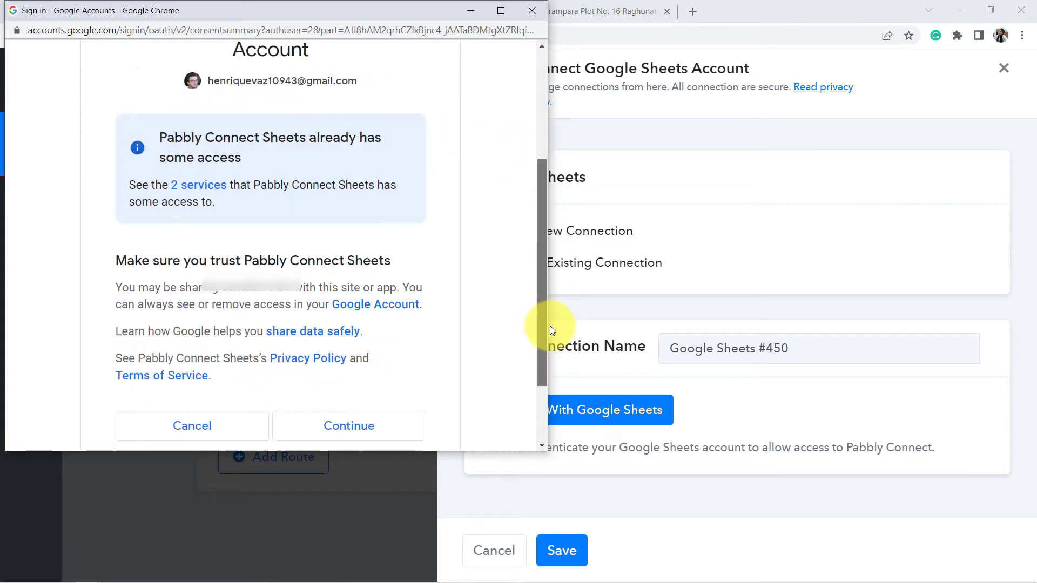
left_click(372, 340)
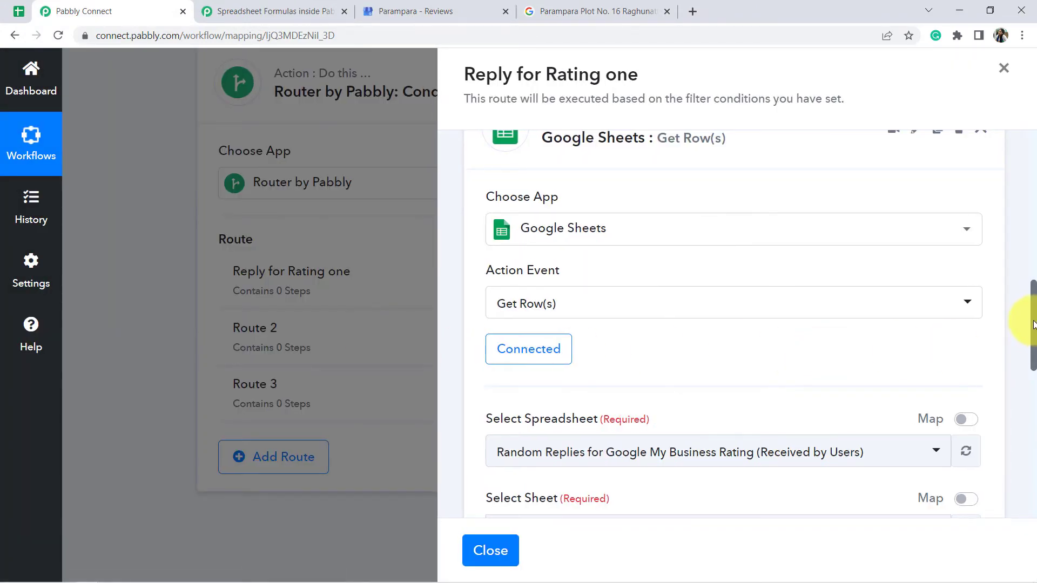
left_click_drag(1032, 324, 1033, 371)
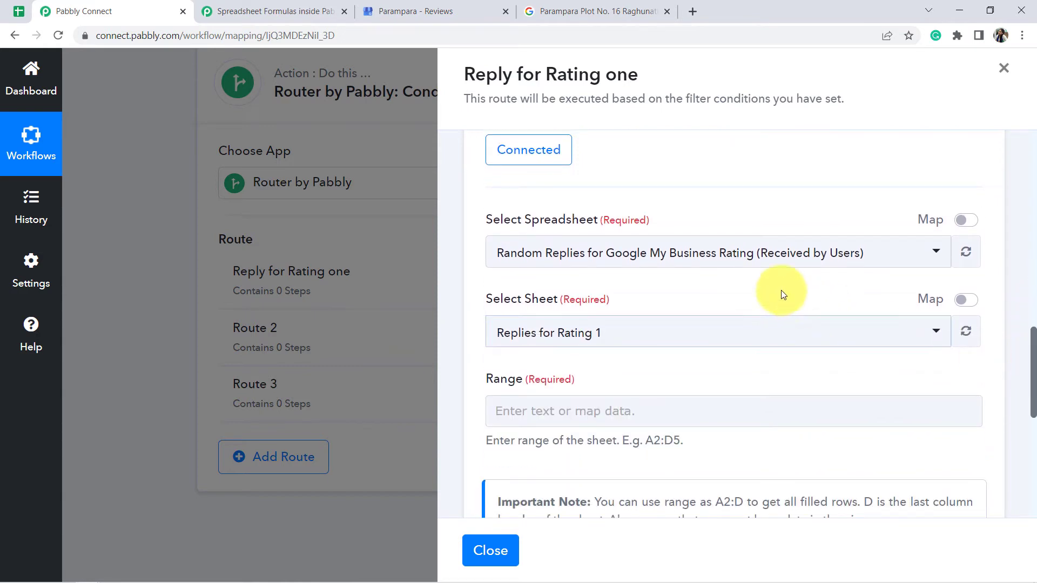
Choose the Random Replies for Google My Business Rating (Received by Users) spreadsheet and its Replies for Rating 1 sheet, comparing both names with the spreadsheet
left_click(746, 261)
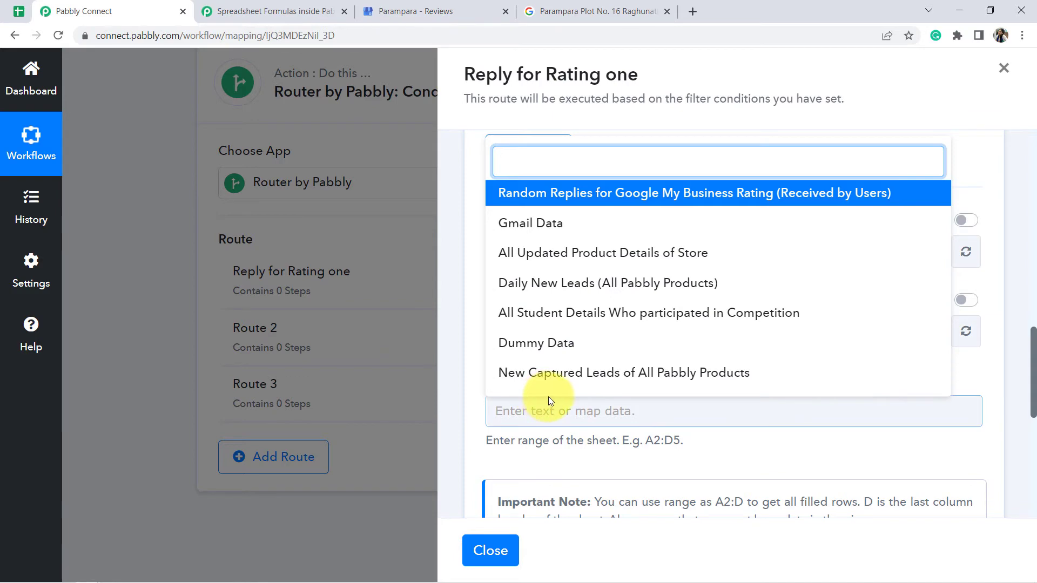
left_click(19, 11)
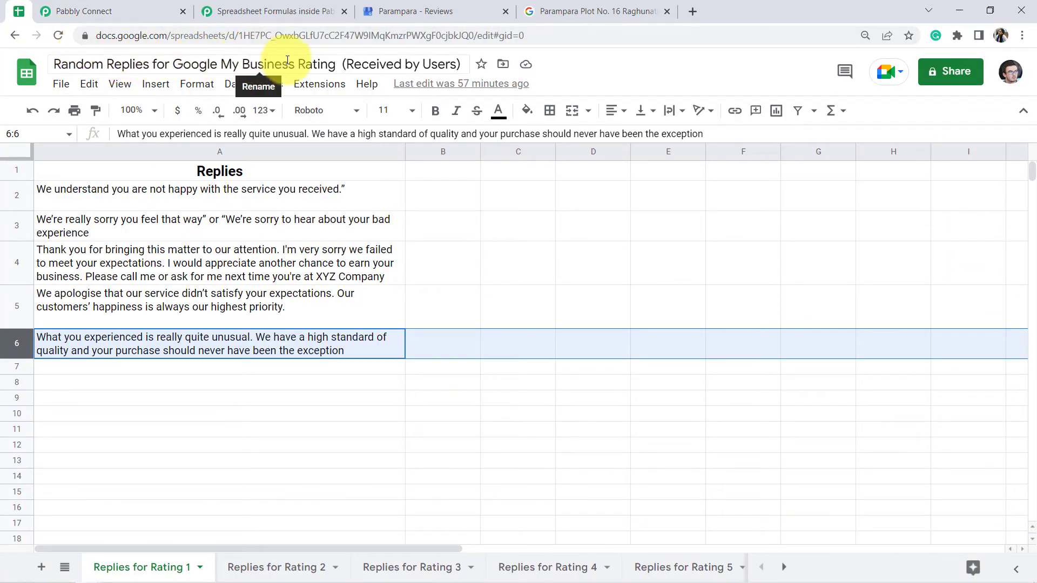
left_click(137, 6)
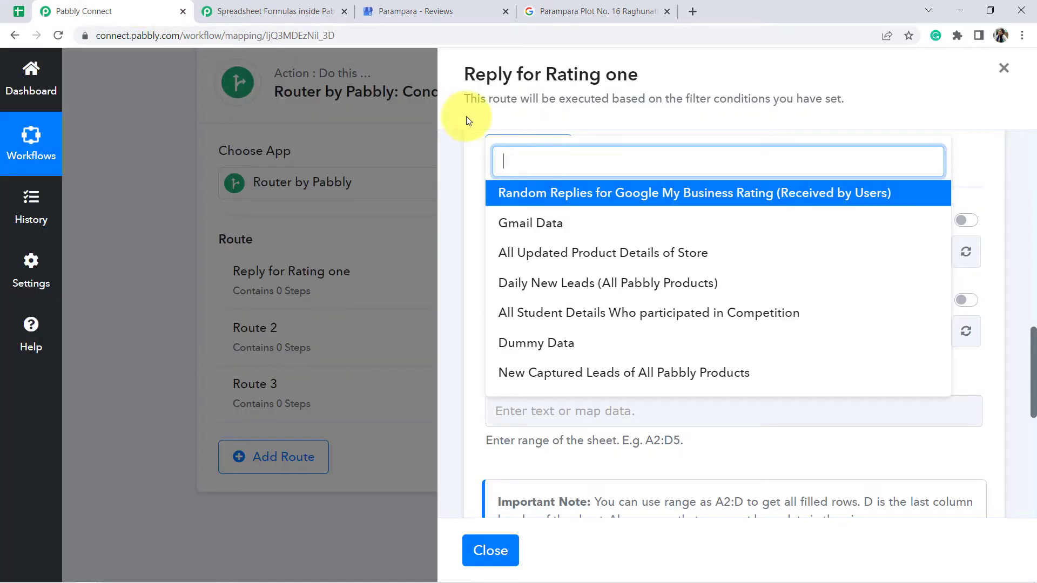
left_click(559, 200)
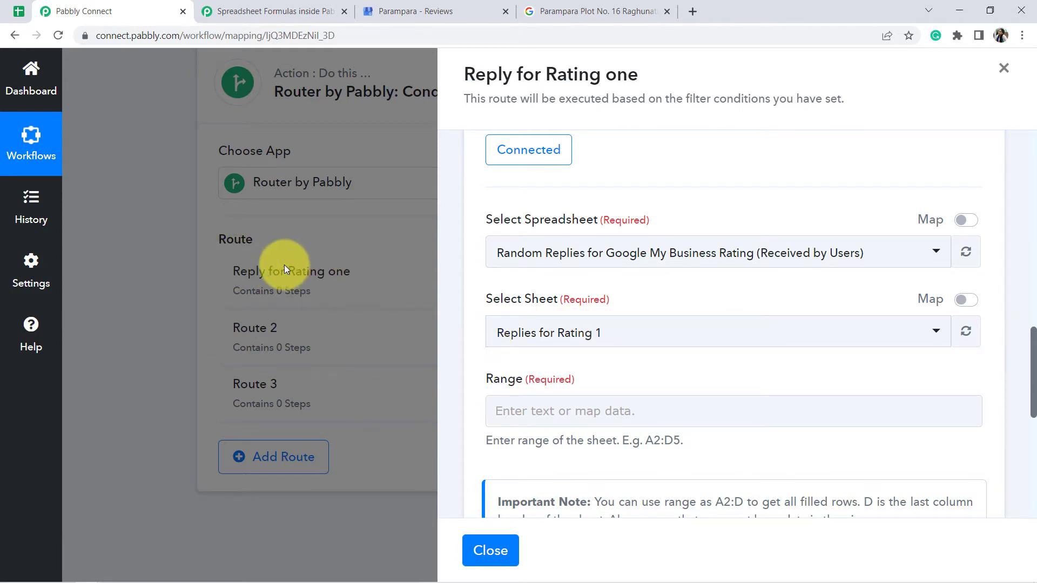
left_click(15, 13)
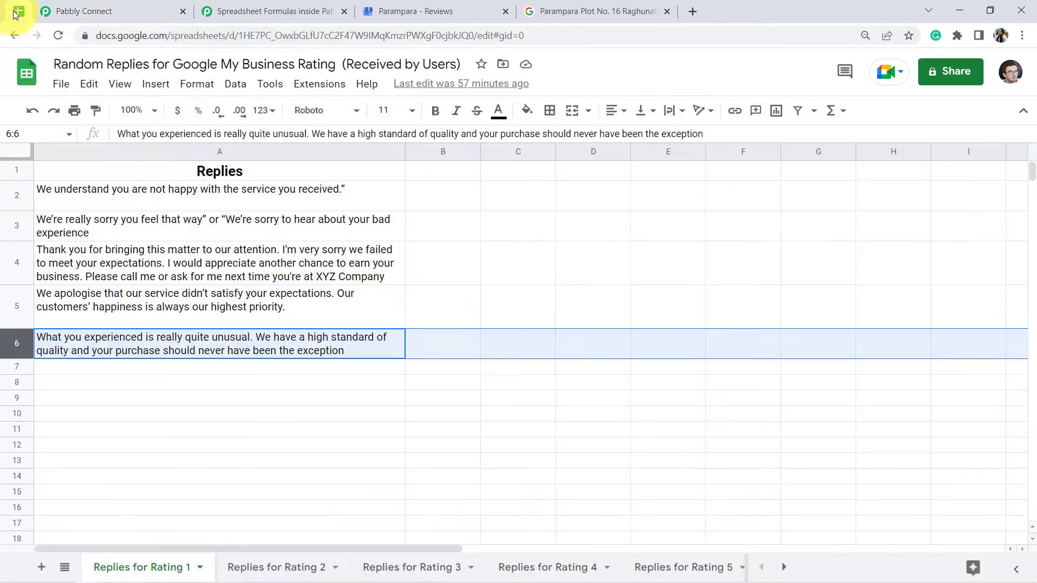
left_click(100, 4)
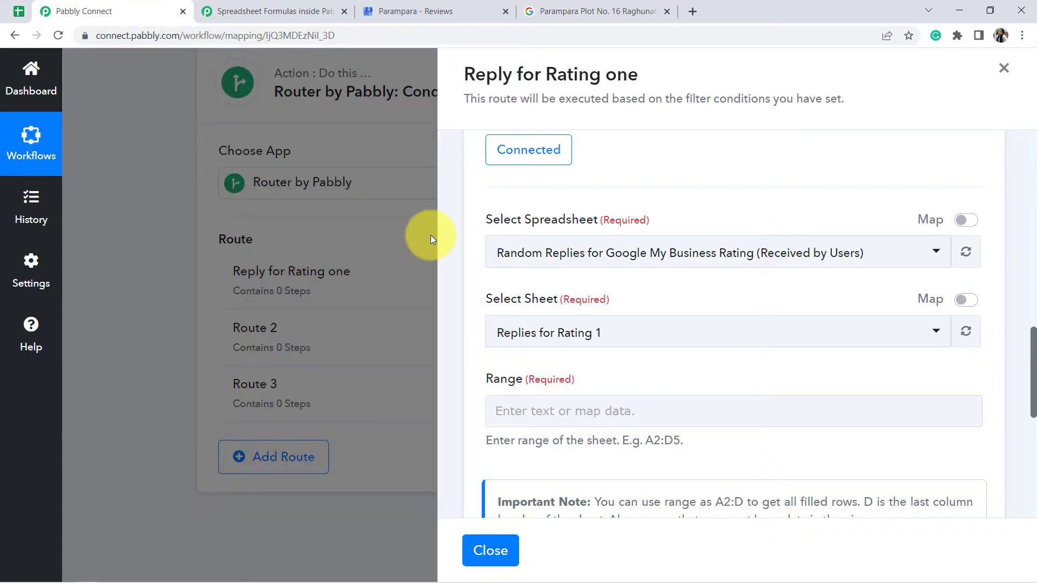
left_click(557, 336)
left_click(537, 368)
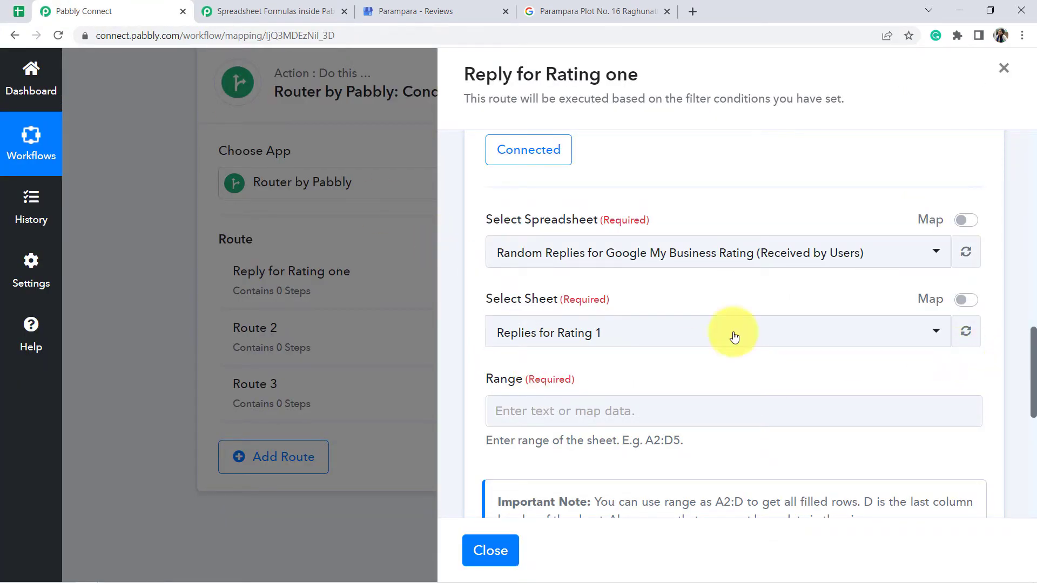
Set the Get Row(s) range to A2:A6, checking it against the rows holding replies in the Replies for Rating 1 sheet
left_click(17, 11)
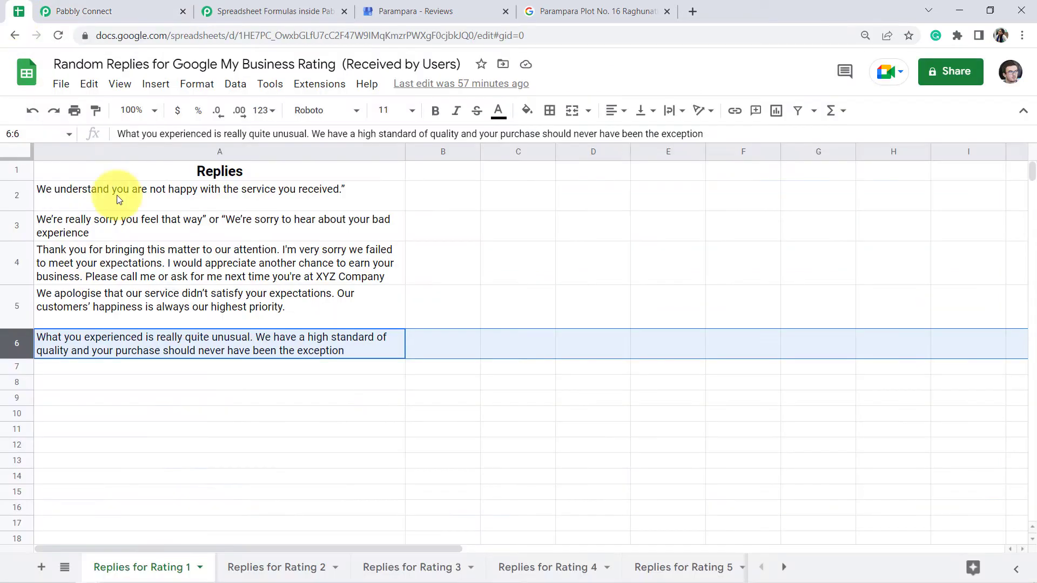
left_click(119, 221)
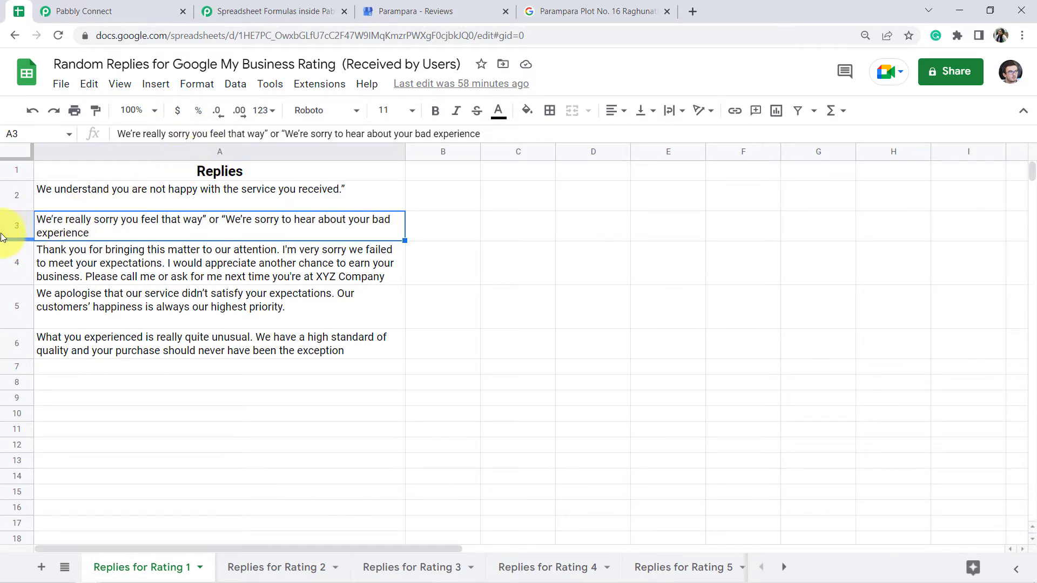
left_click(73, 7)
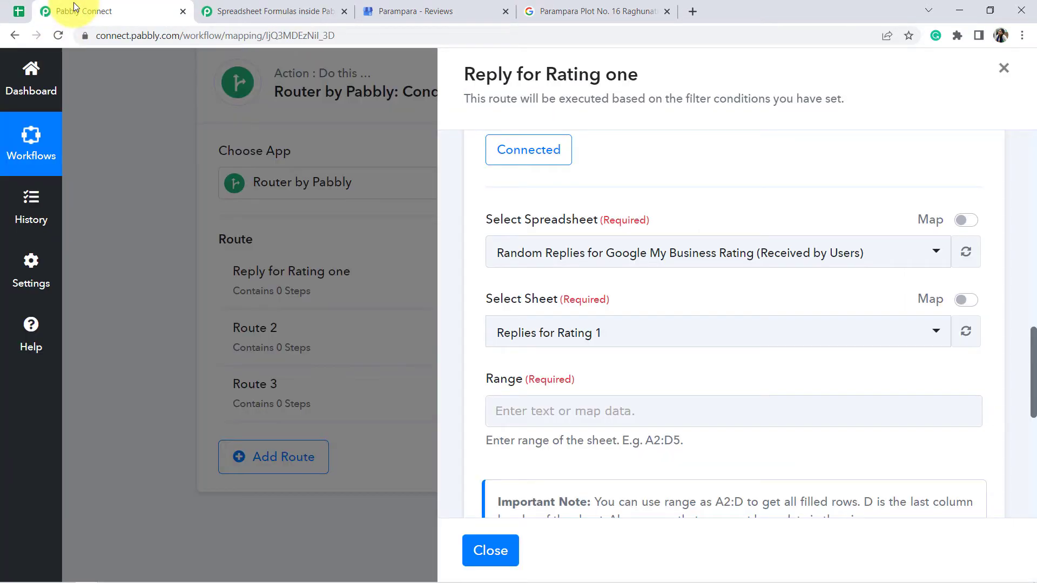
left_click(521, 406)
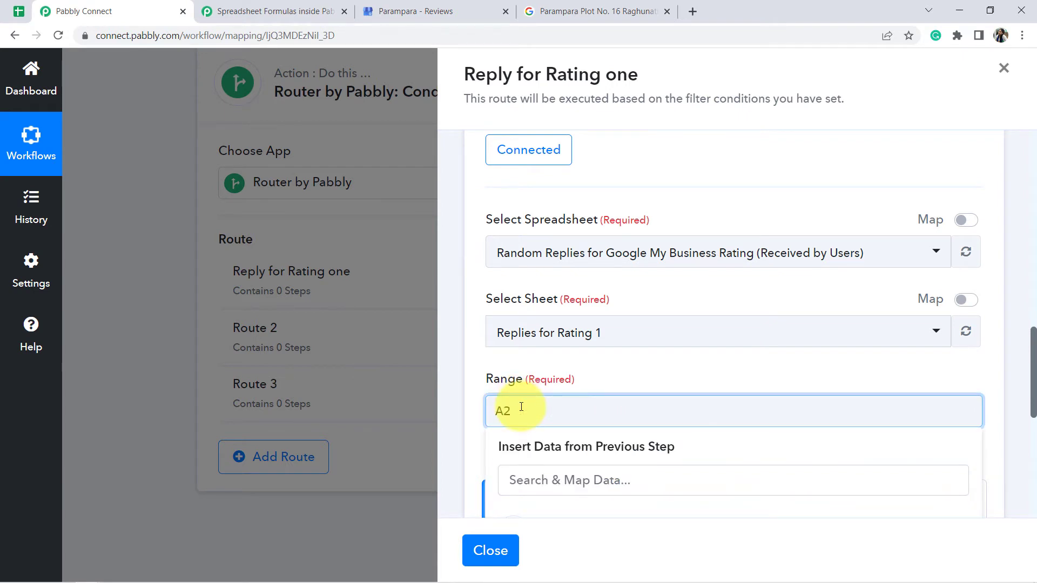
type("A2:A6")
scroll(510, 240, "down", 3)
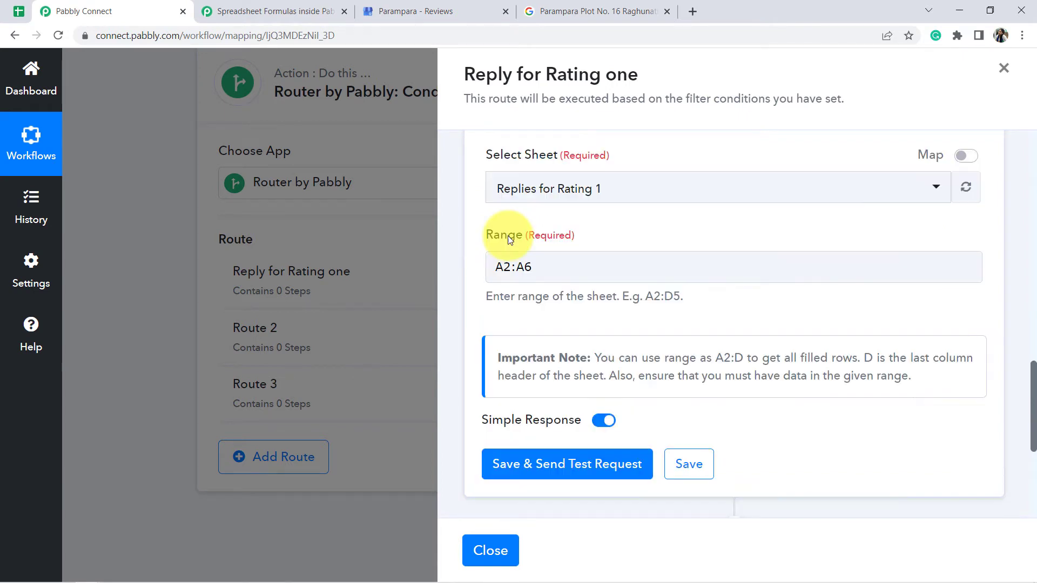
left_click(556, 264)
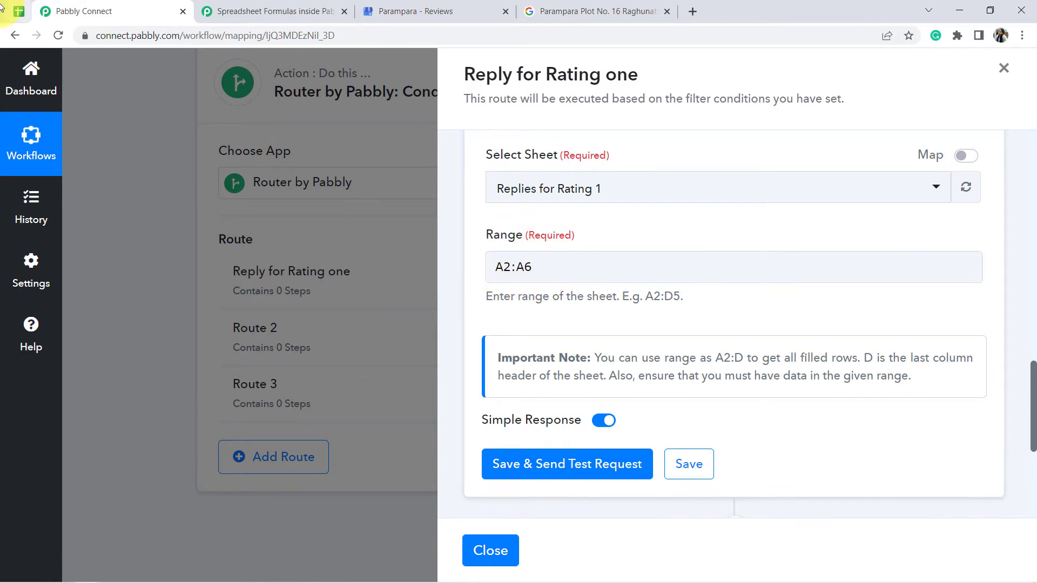
left_click(19, 11)
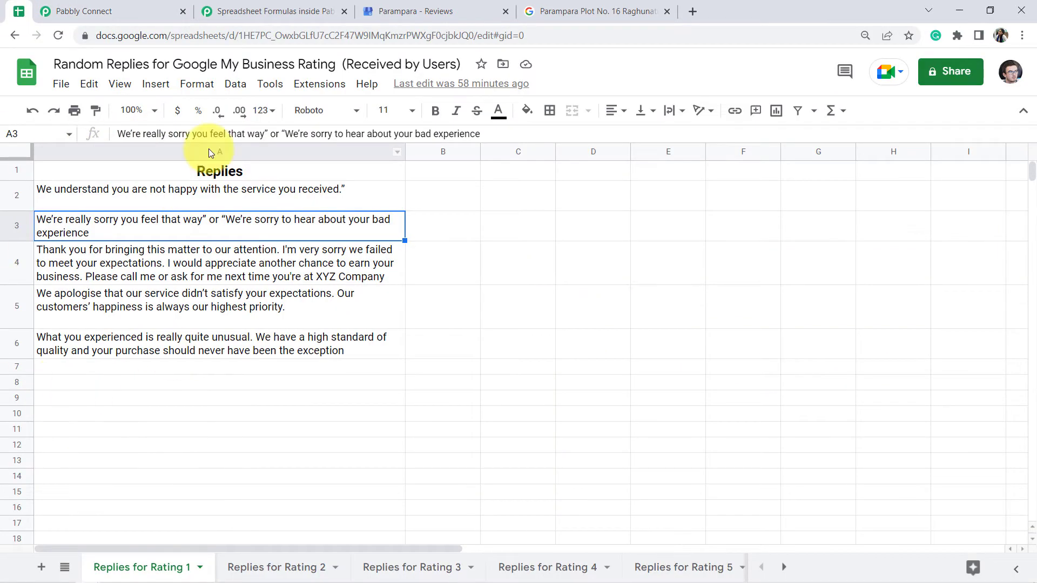
left_click(82, 6)
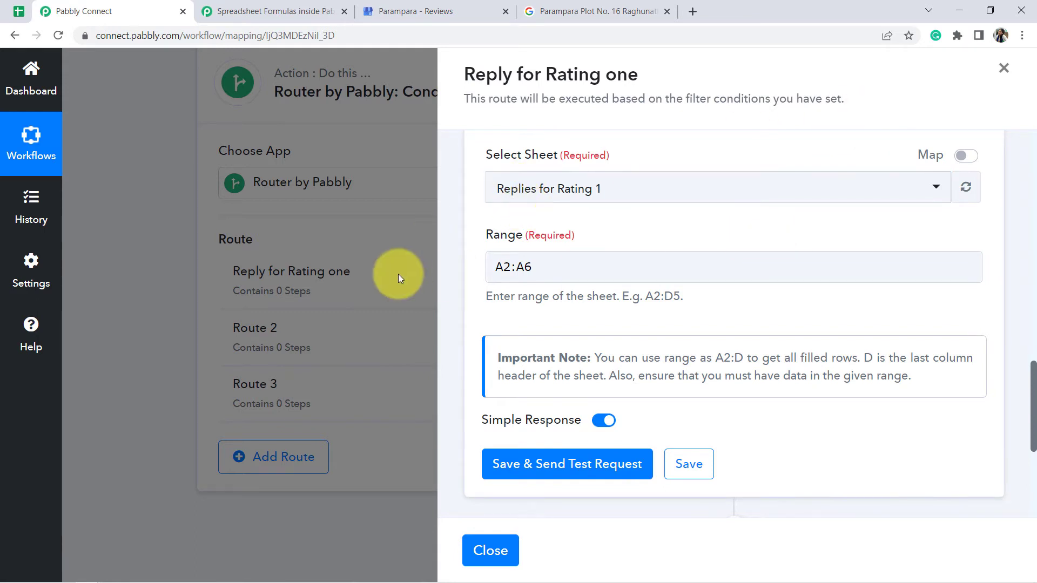
Close the Reply for Rating one route and review the RANDBETWEEN formula and its result in the Number Formatter step
left_click(1003, 70)
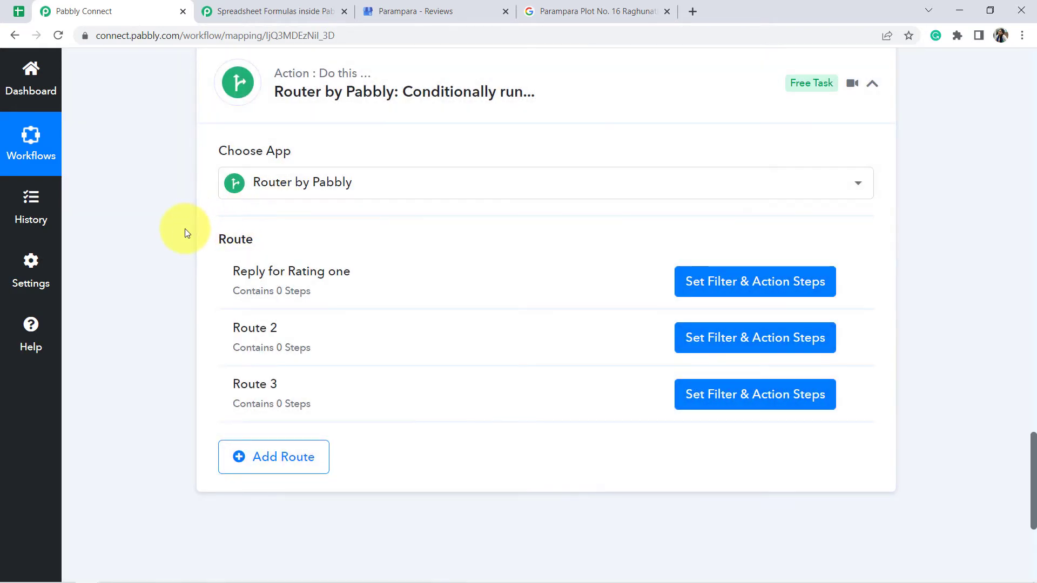
scroll(184, 229, "up", 10)
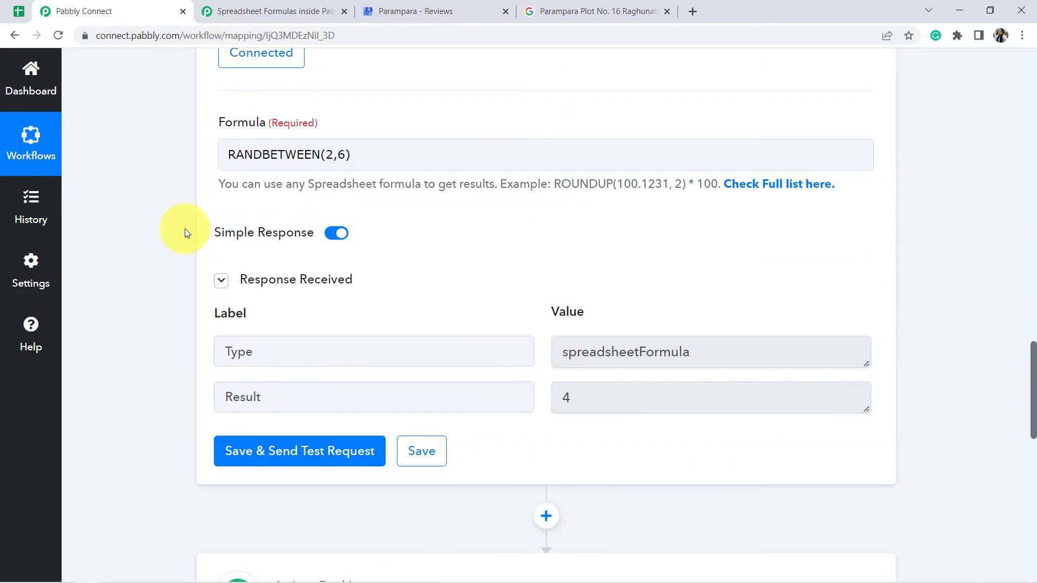
scroll(184, 233, "up", 1)
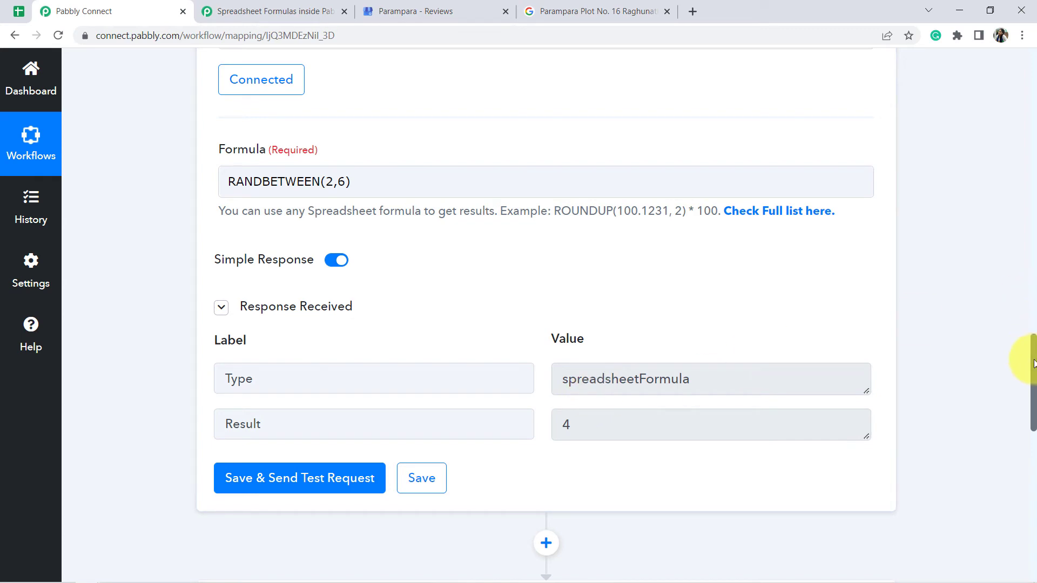
left_click_drag(1032, 363, 1030, 436)
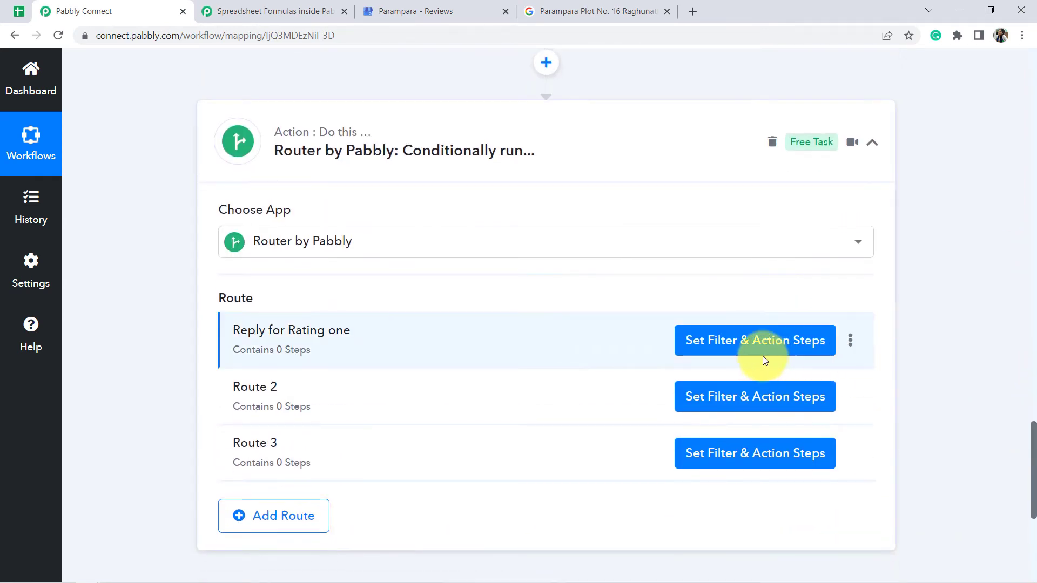
Reopen the Reply for Rating one route and save and test its StarRating filter again
left_click(737, 342)
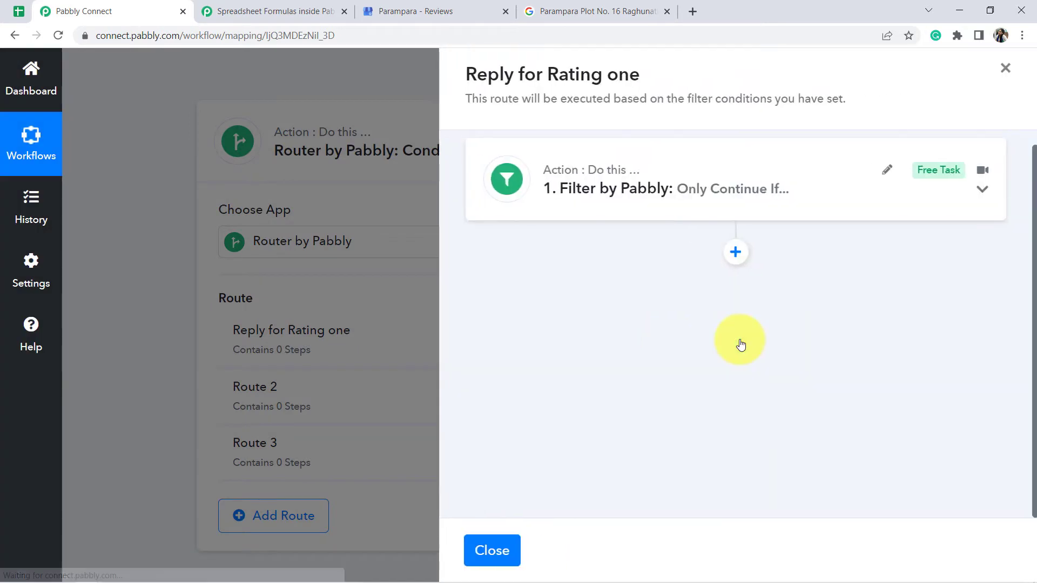
left_click(735, 190)
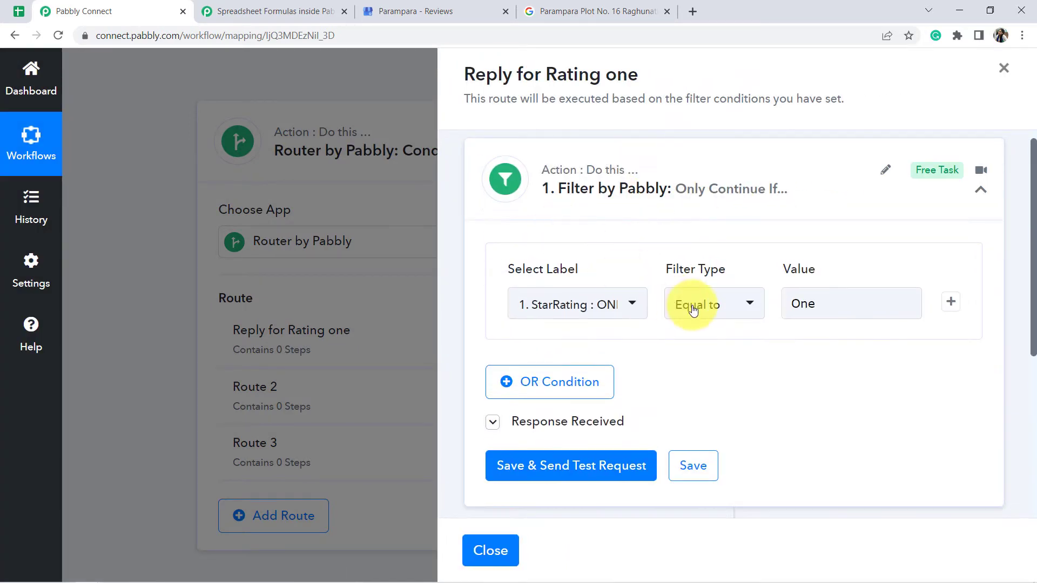
left_click(556, 464)
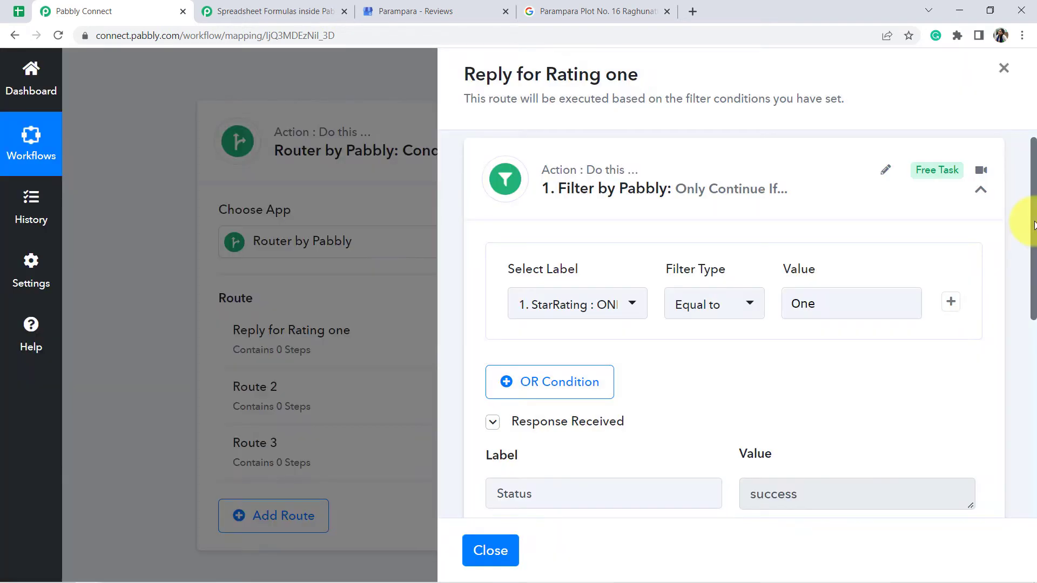
scroll(1032, 248, "down", 6)
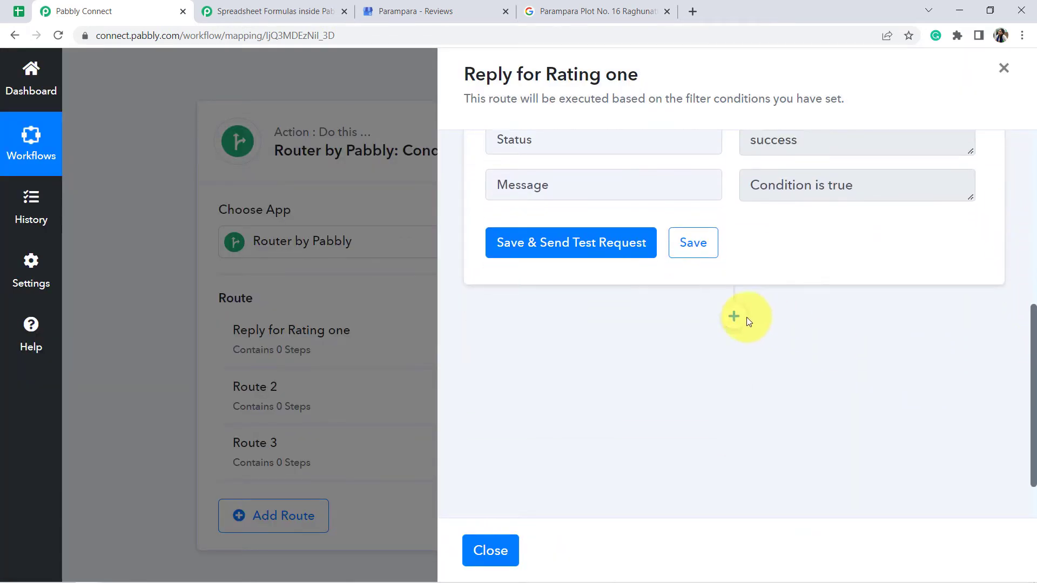
Add a Google Sheets action after the route's StarRating filter
left_click(734, 318)
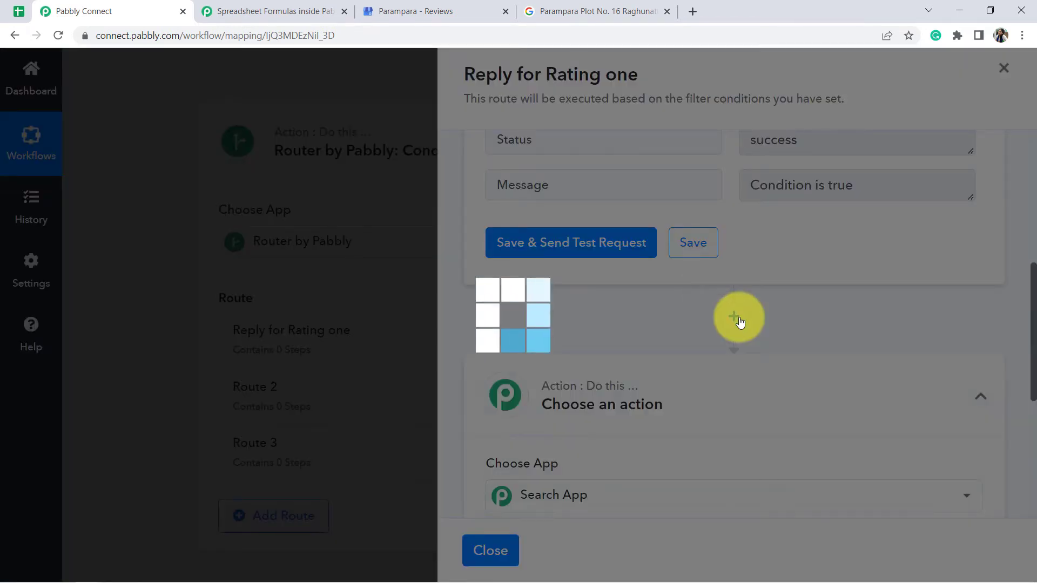
scroll(1032, 314, "down", 5)
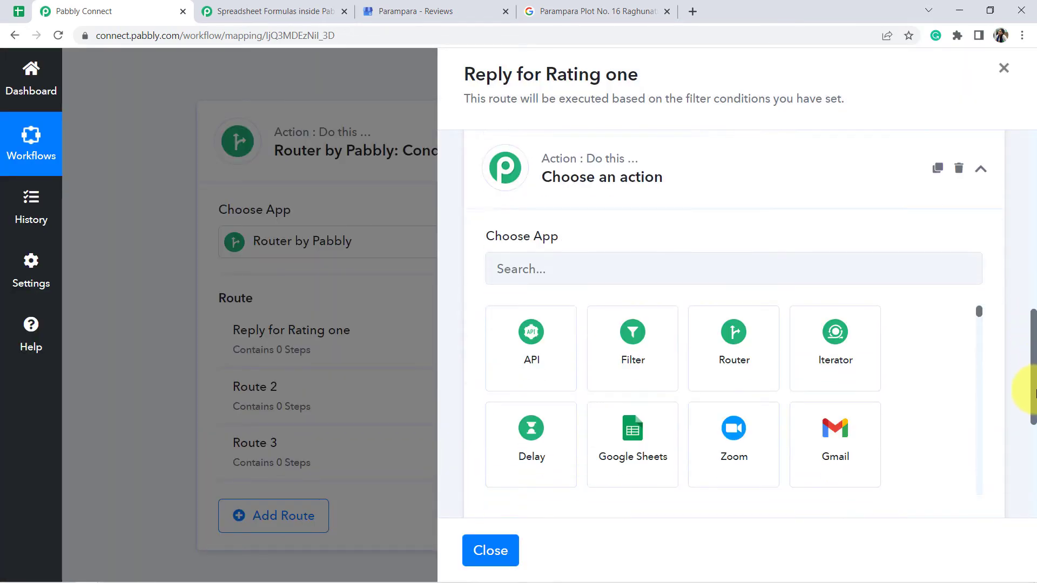
left_click(601, 401)
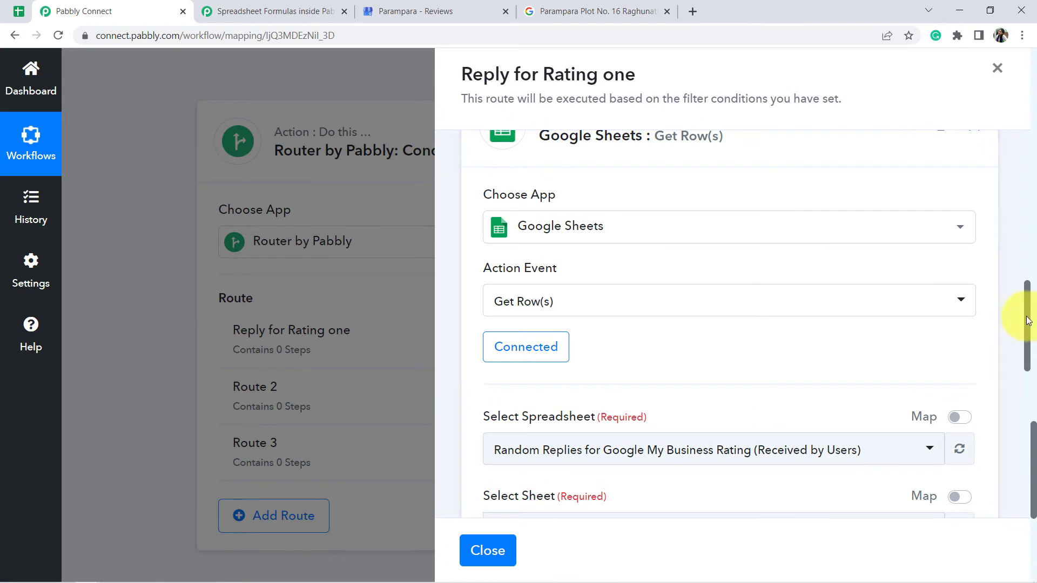
Enter A:A as the Get Row(s) range and map the Spreadsheet Formulas Result right after the first A
left_click_drag(1027, 319, 1034, 402)
left_click(609, 262)
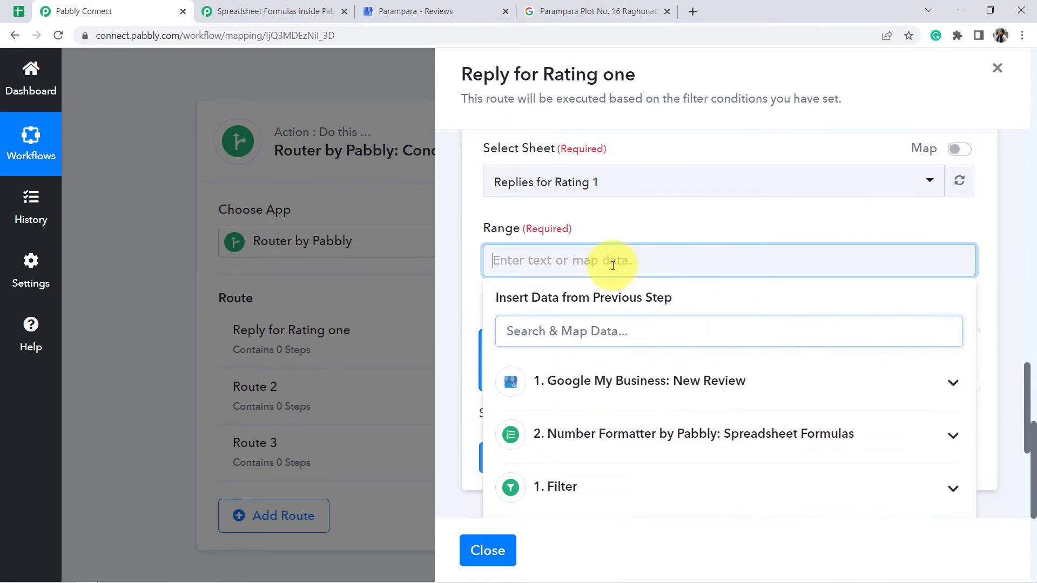
type("A:A")
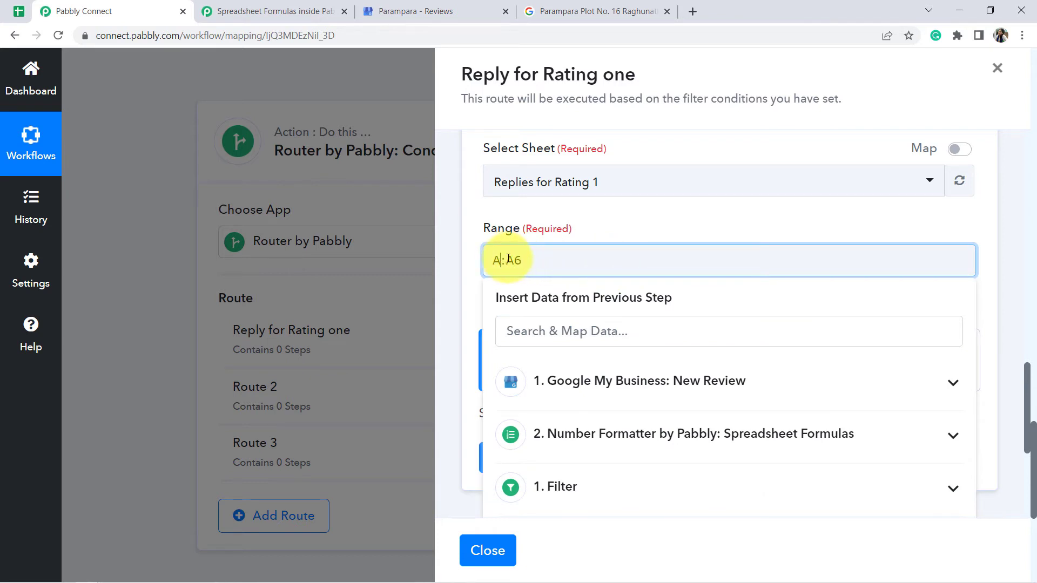
left_click(618, 442)
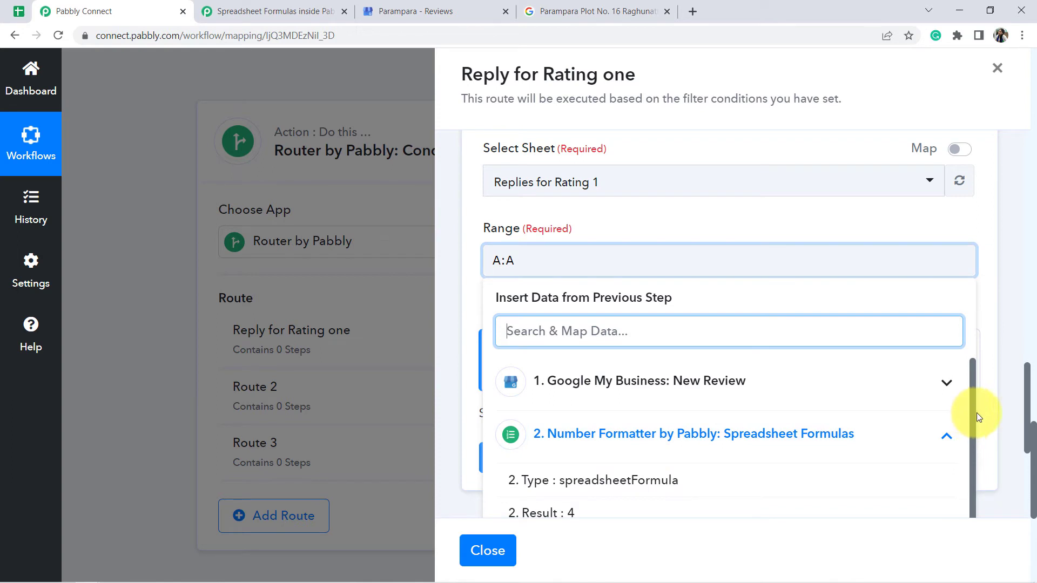
left_click_drag(972, 411, 975, 431)
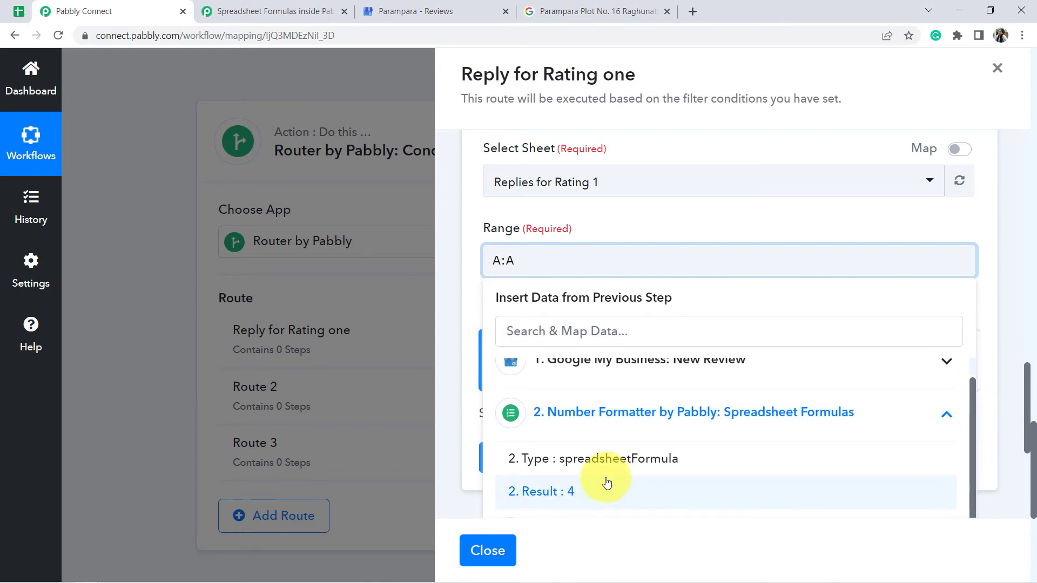
left_click(567, 495)
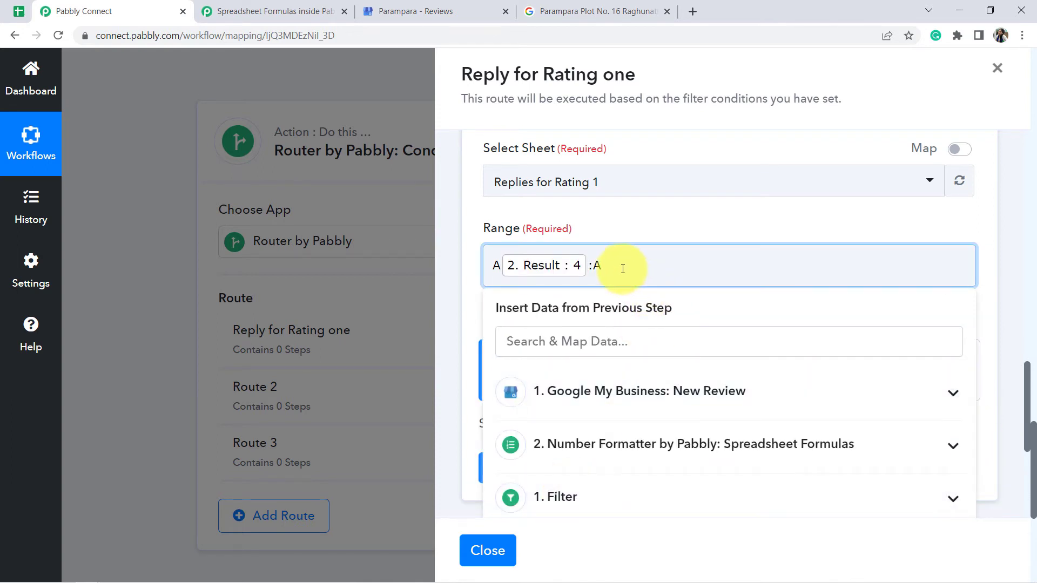
Map the Spreadsheet Formulas Result after the range's second A as well, then save the action and send a test request
left_click(560, 497)
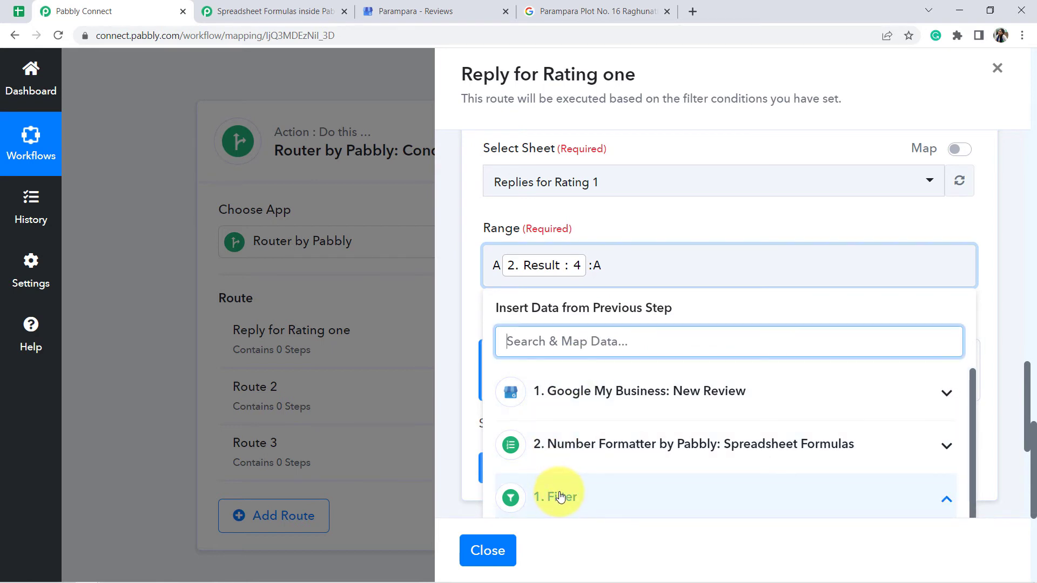
left_click(582, 448)
left_click_drag(972, 381, 976, 432)
left_click(578, 459)
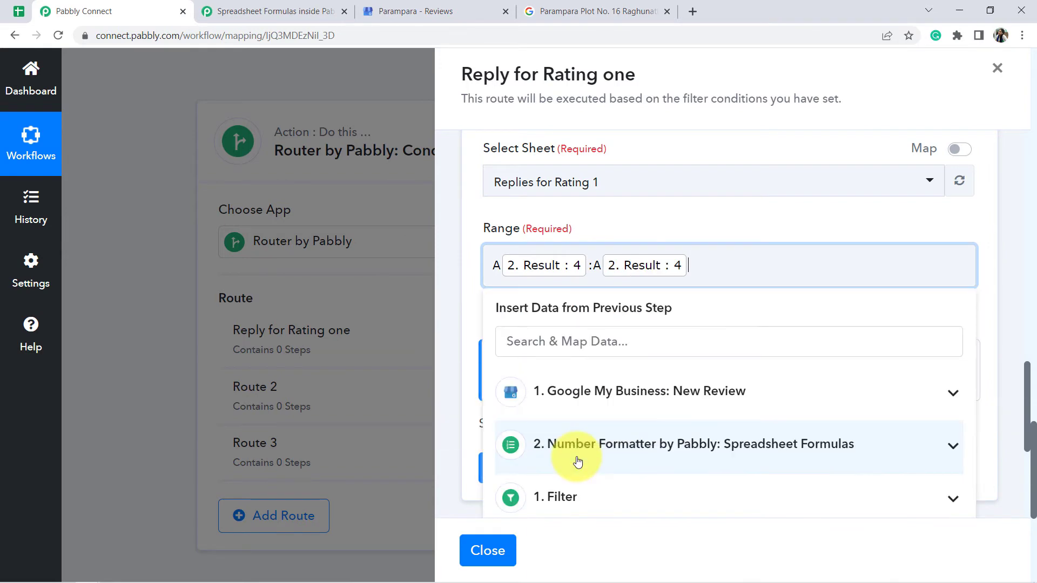
left_click(678, 226)
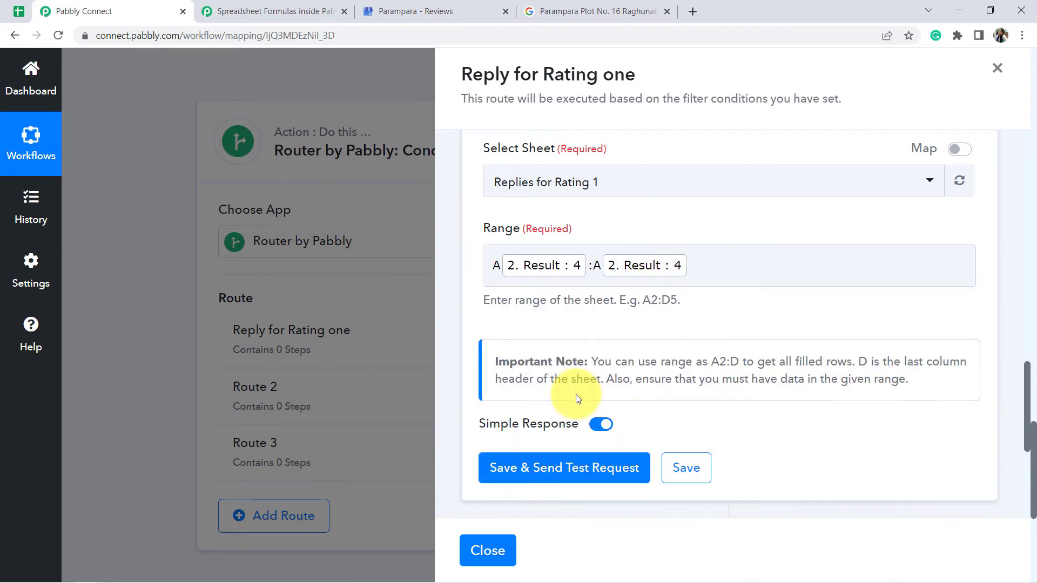
left_click(547, 471)
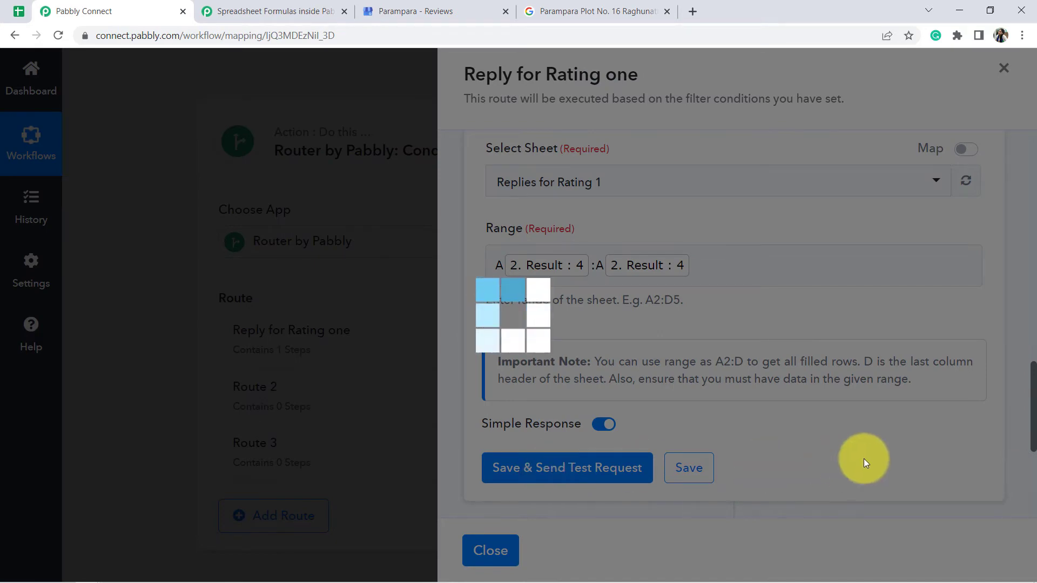
Compare the reply returned by the Get Row(s) test with row 4 of the Replies for Rating 1 sheet
left_click_drag(1032, 377, 1031, 434)
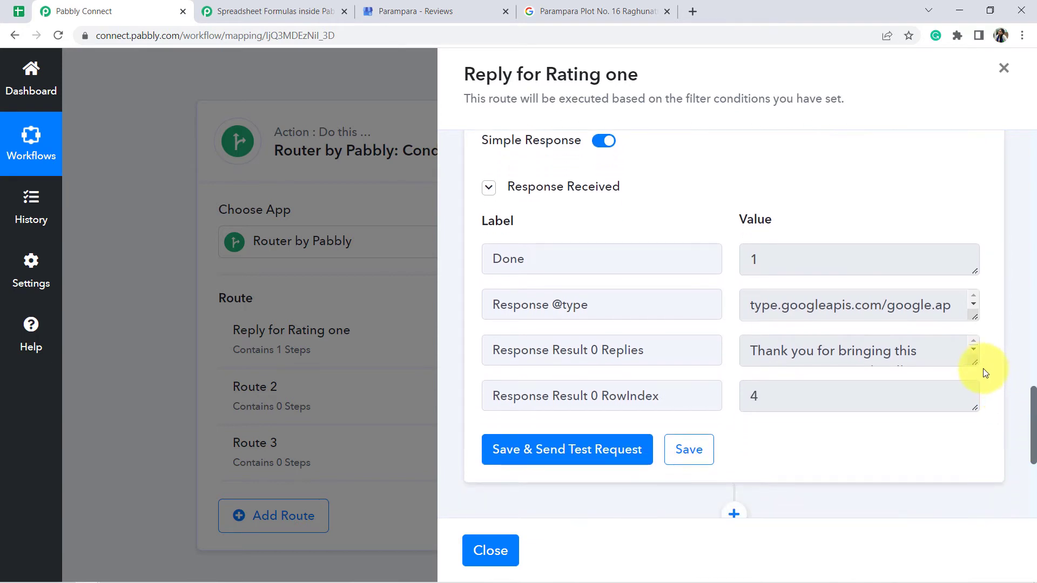
left_click_drag(976, 366, 996, 467)
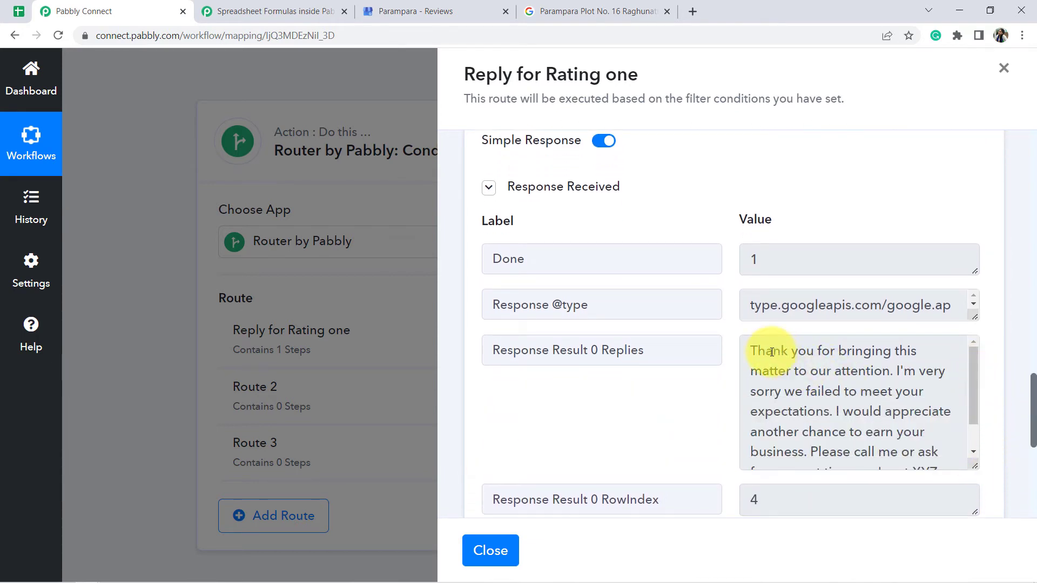
left_click_drag(770, 352, 879, 420)
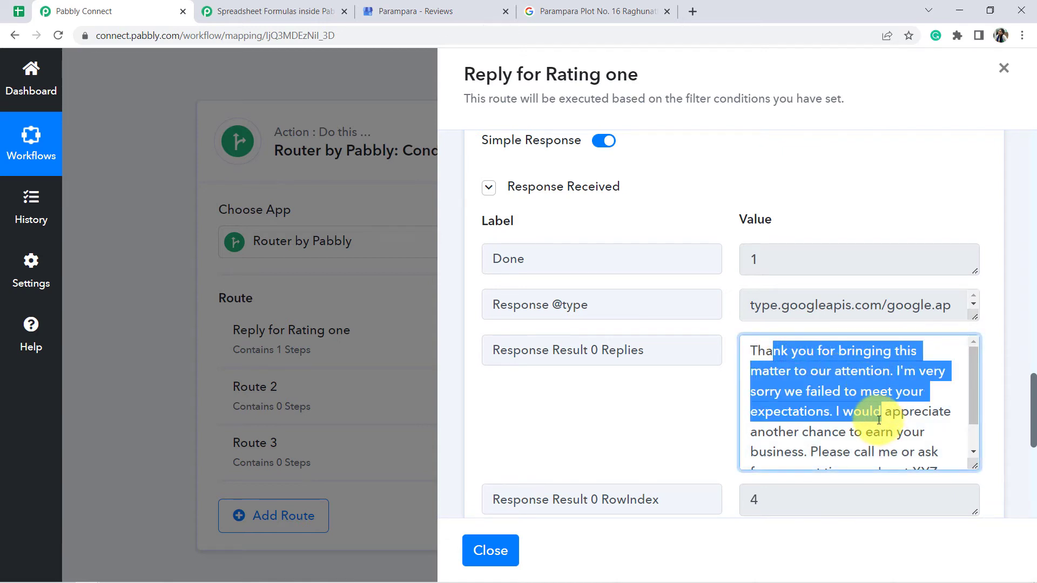
left_click(18, 11)
left_click(103, 398)
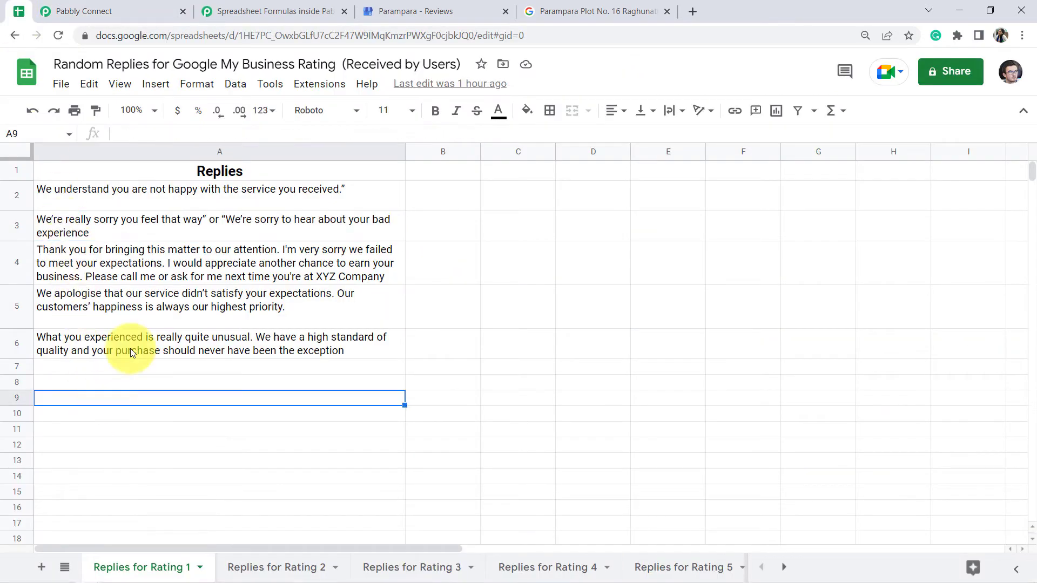
left_click(68, 266)
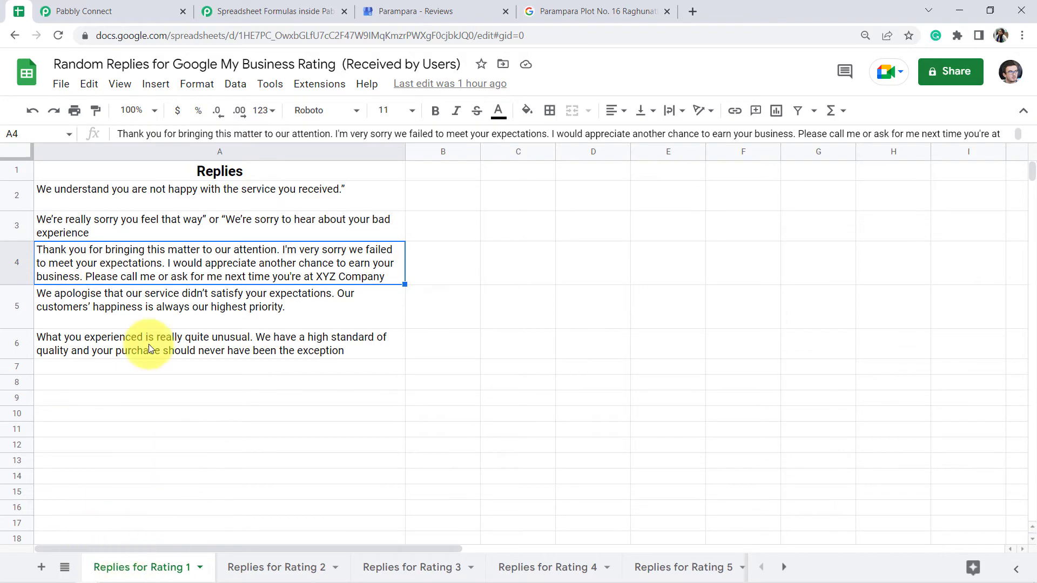
left_click(86, 11)
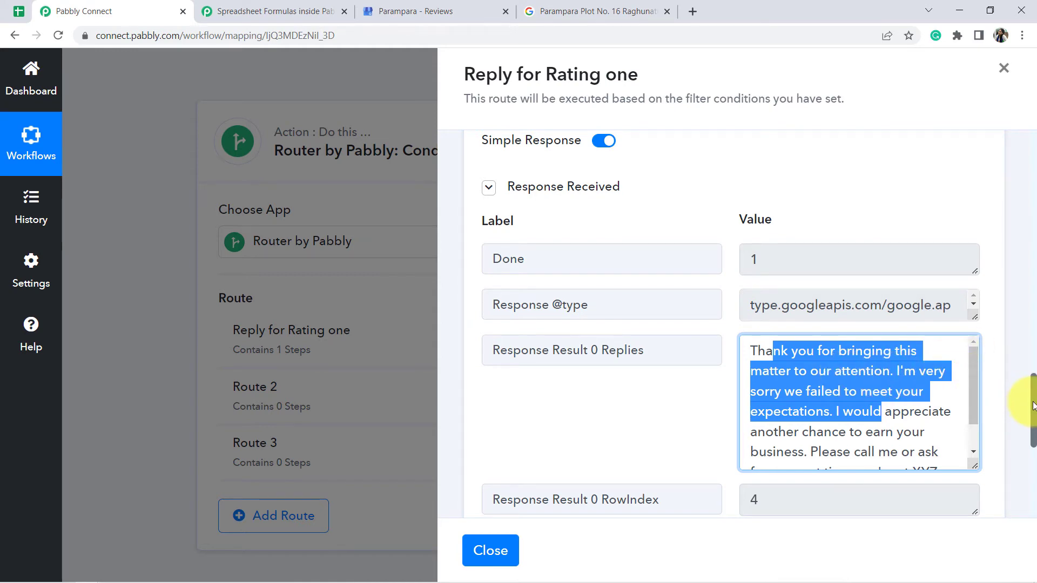
Add a Google My Business action after the route's Google Sheets Get Row(s) step
left_click_drag(1032, 405, 1031, 458)
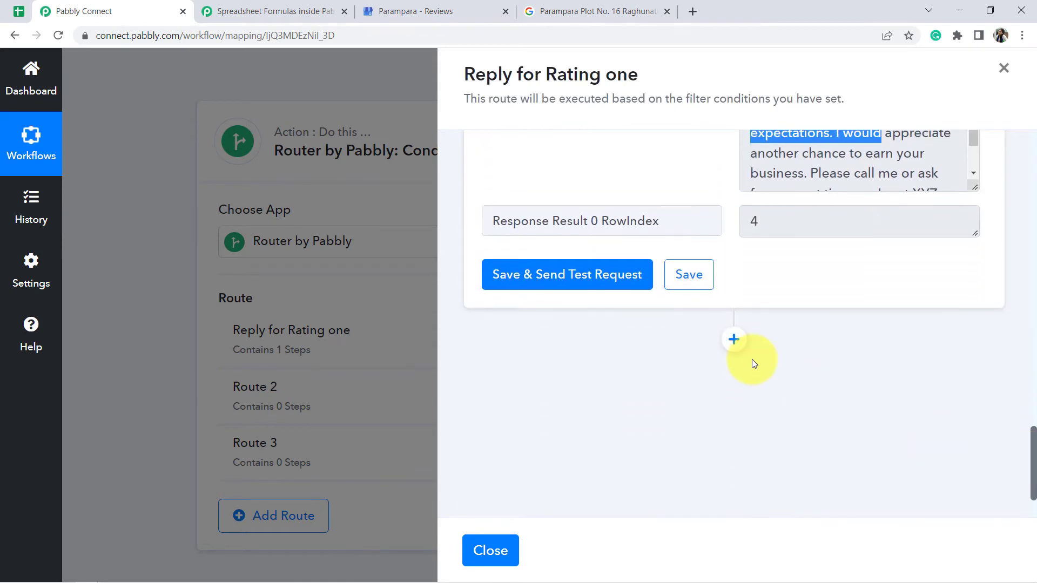
left_click(733, 339)
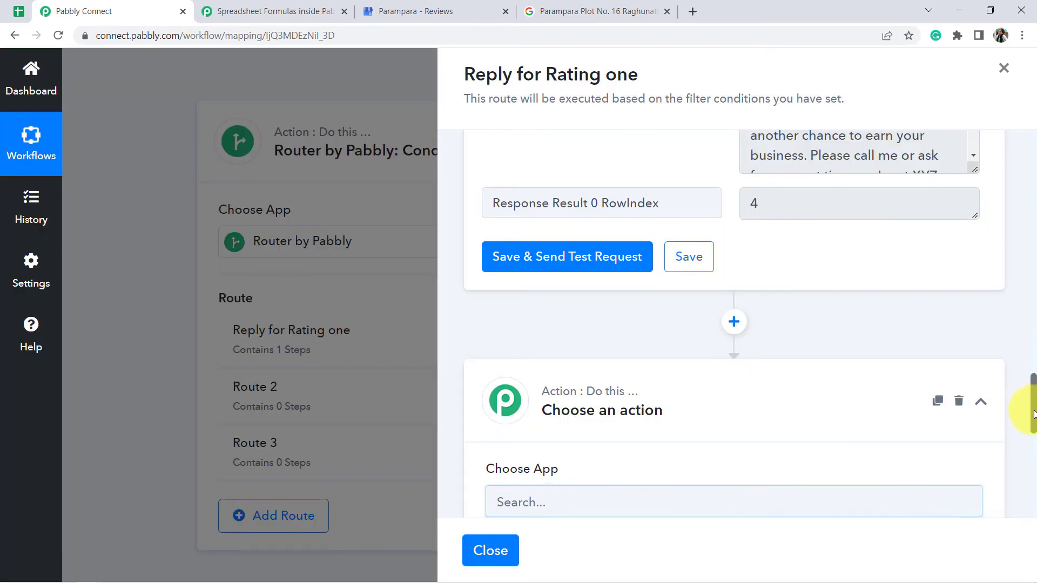
left_click_drag(1034, 415, 1033, 428)
left_click(587, 300)
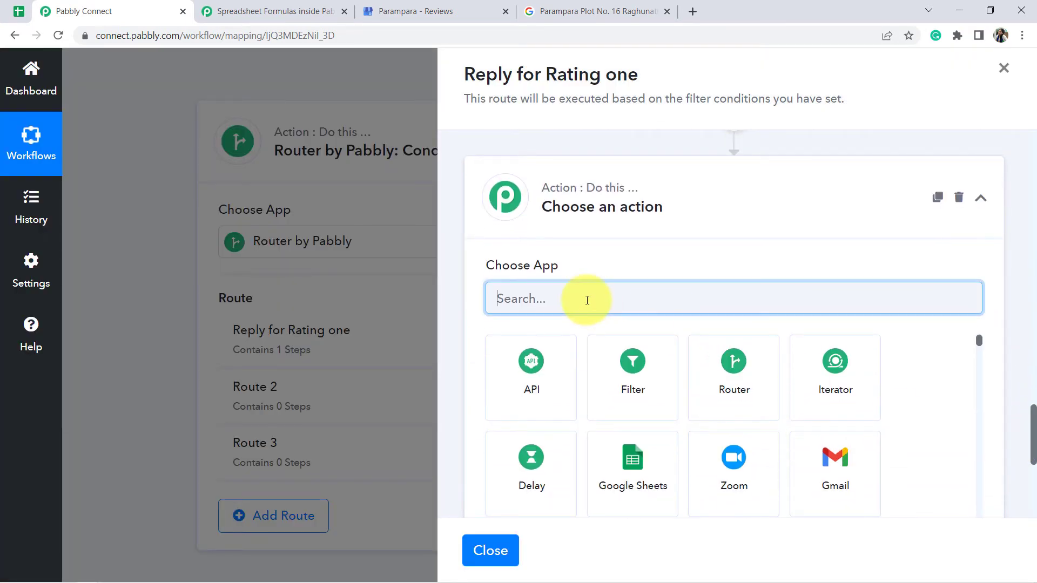
type("googl")
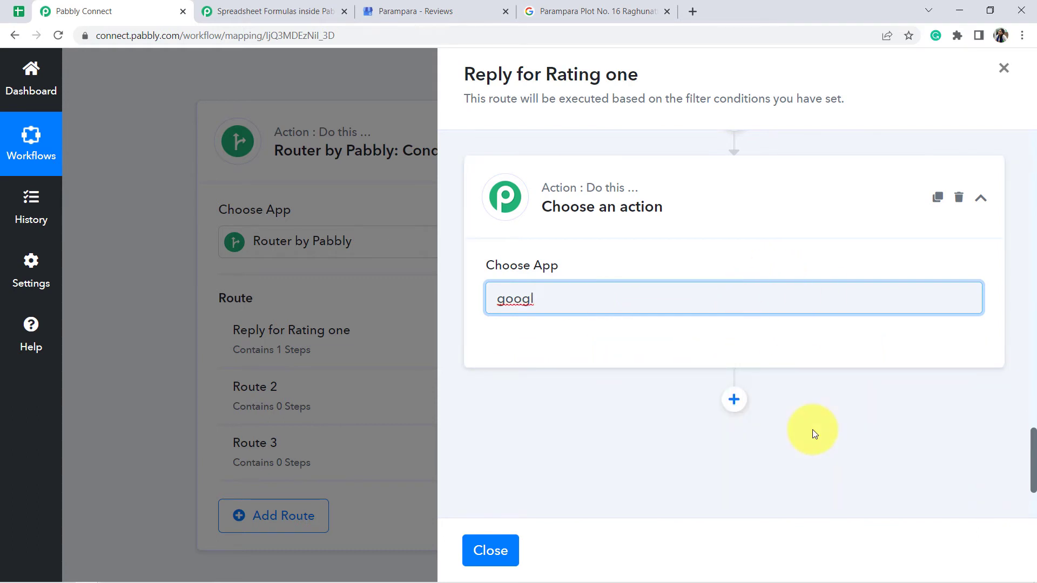
type(" e my")
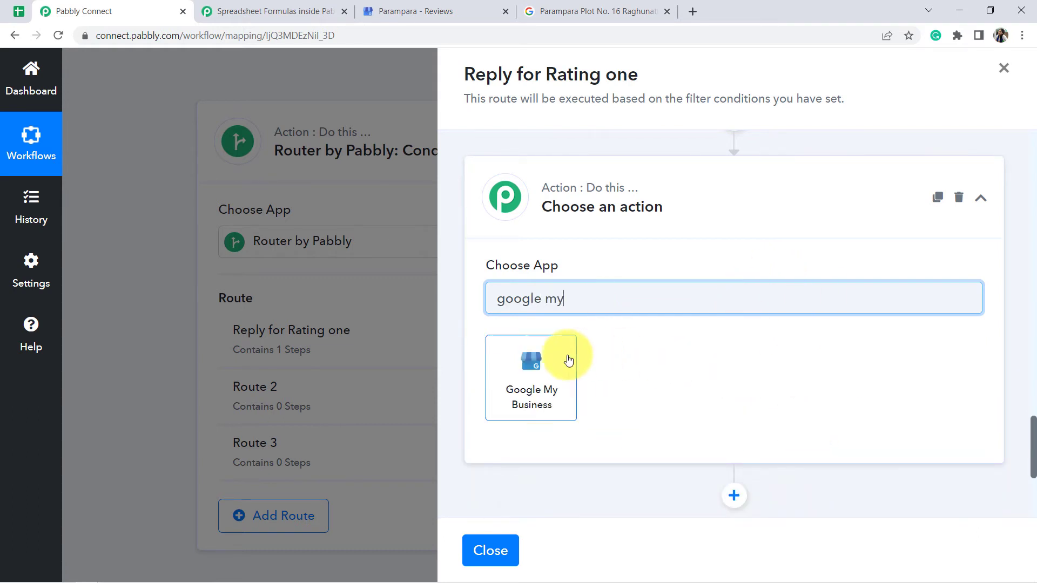
left_click(514, 375)
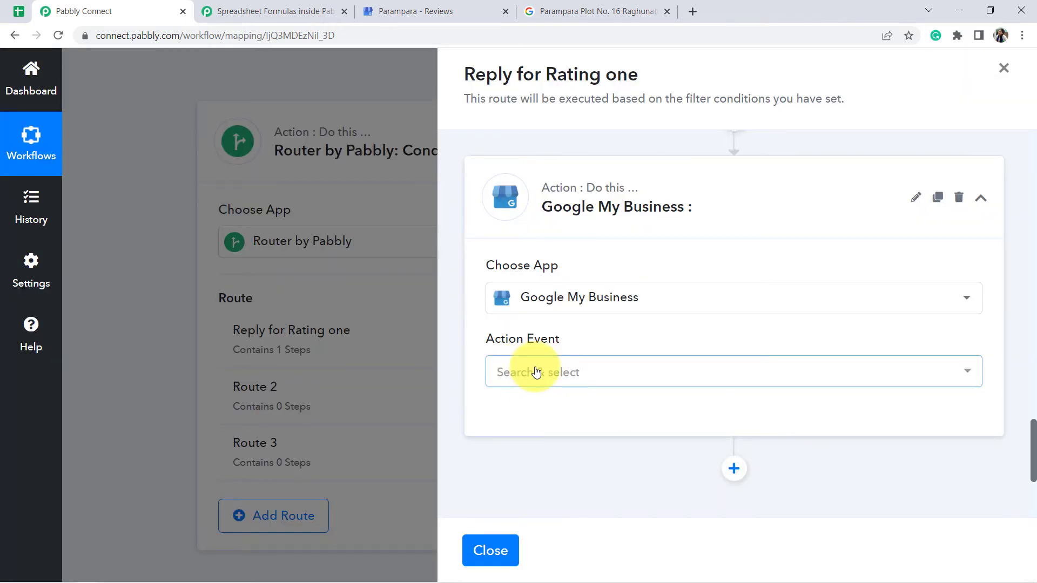
Set the action event to Create Reply and connect it through the existing connection Google My Business #18
left_click(535, 372)
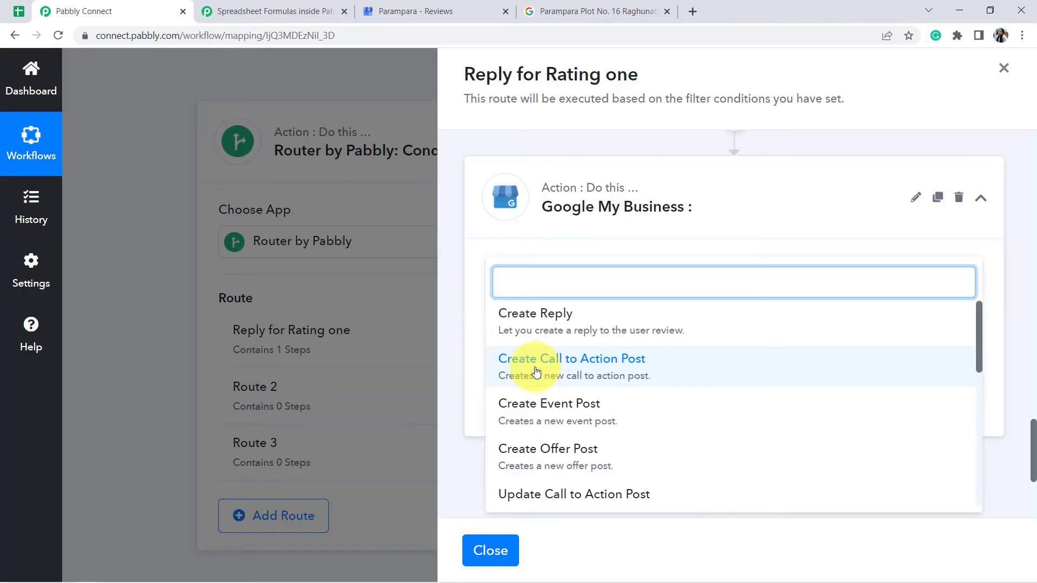
left_click(544, 327)
left_click(533, 413)
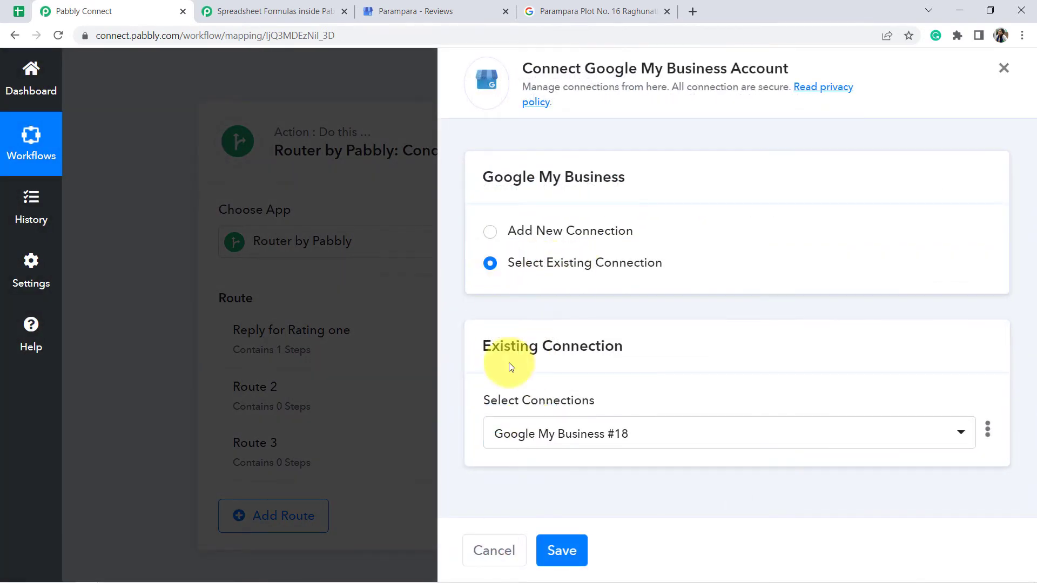
left_click(562, 556)
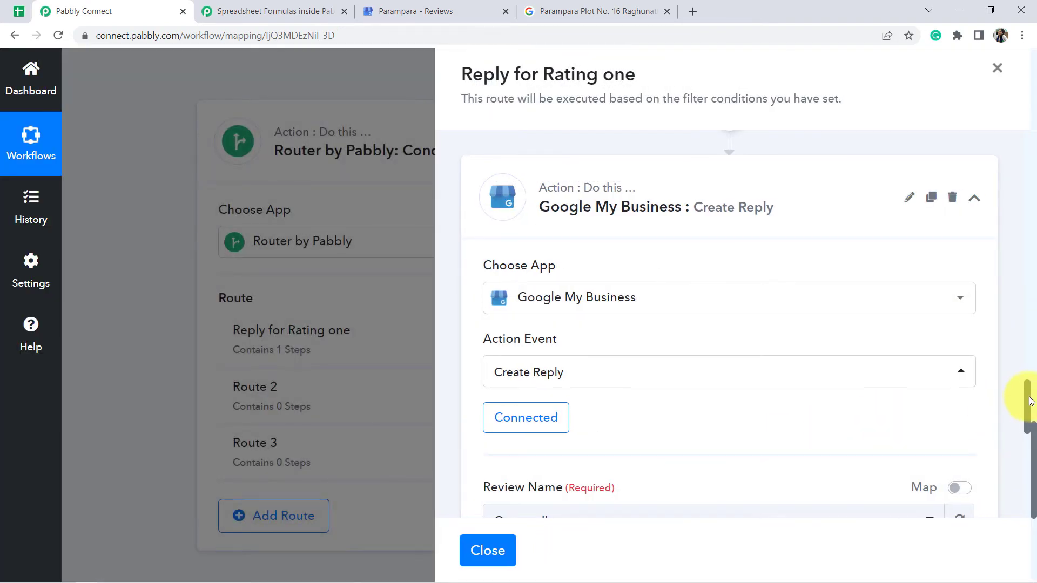
Enable mapping for Review Name and replace its content with the Name value from the Google My Business New Review trigger
left_click_drag(1027, 399, 1028, 439)
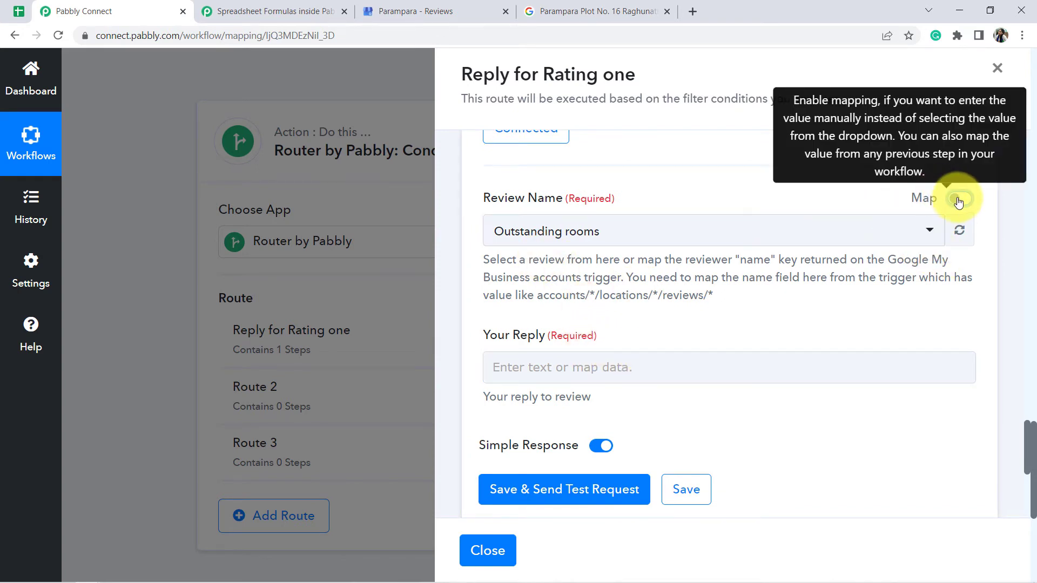
left_click(960, 201)
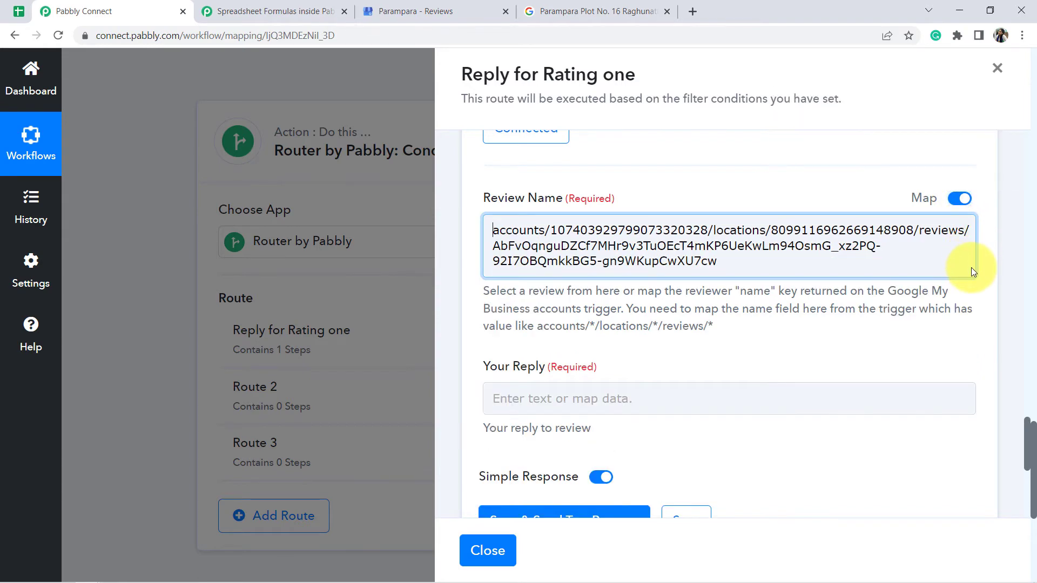
left_click(736, 242)
triple_click(735, 243)
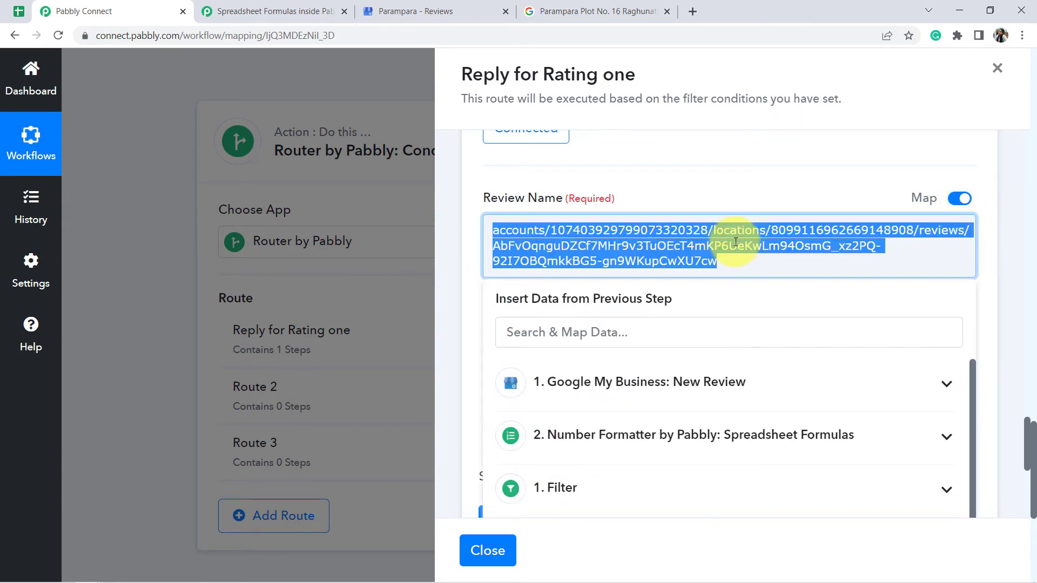
key("BackSpace")
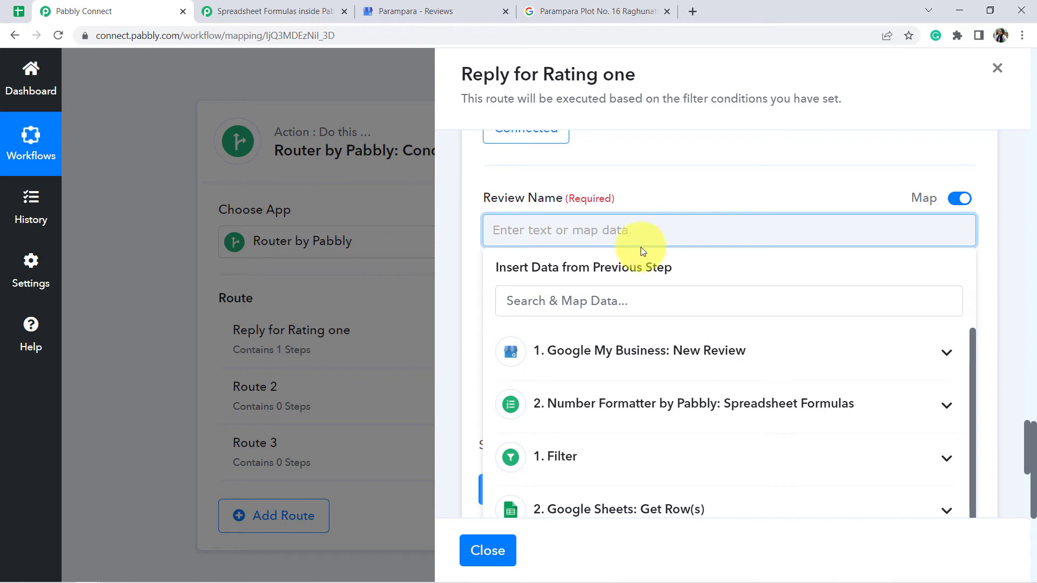
left_click(651, 357)
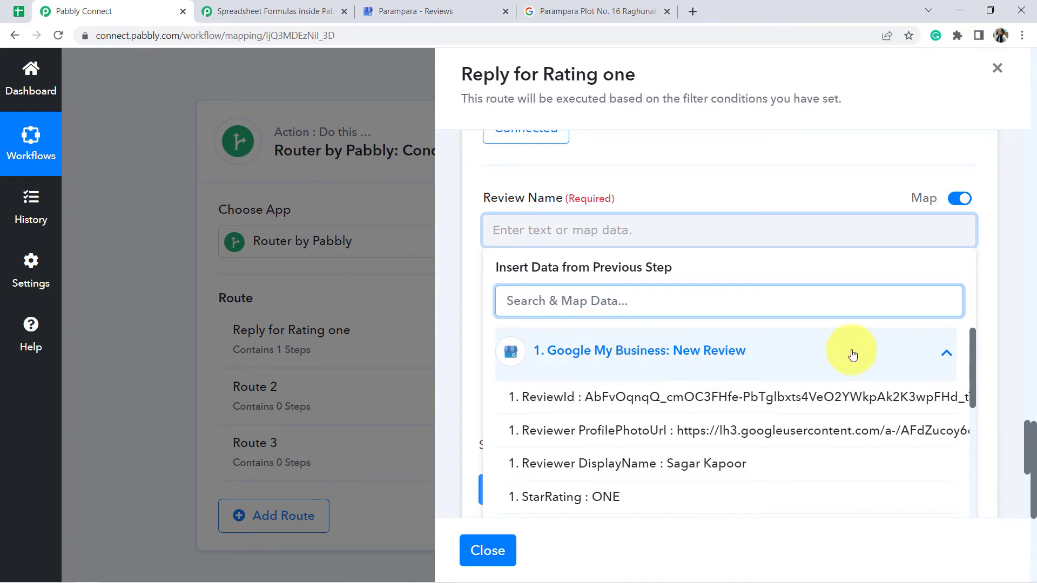
left_click_drag(971, 351, 978, 435)
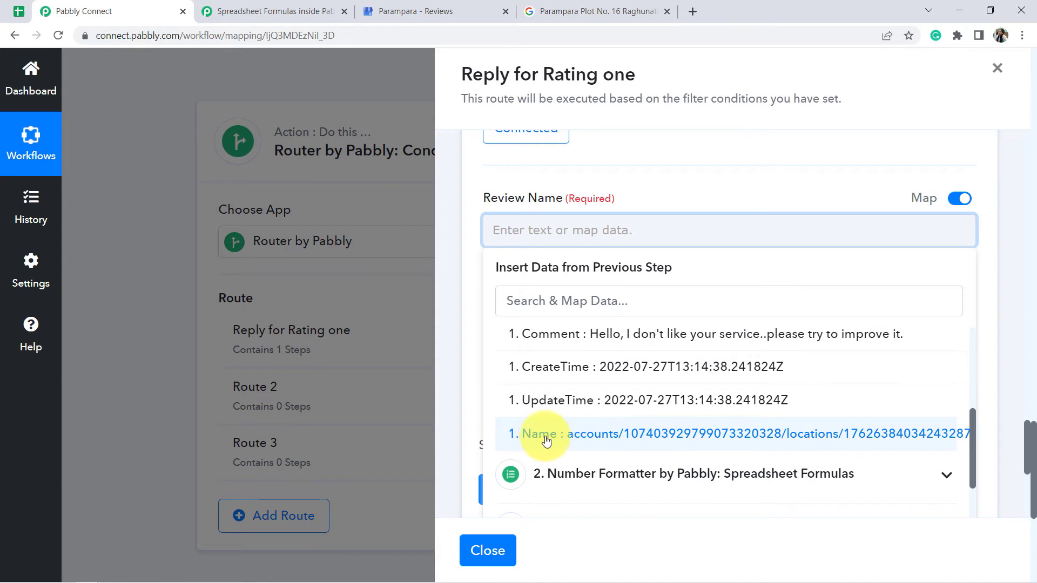
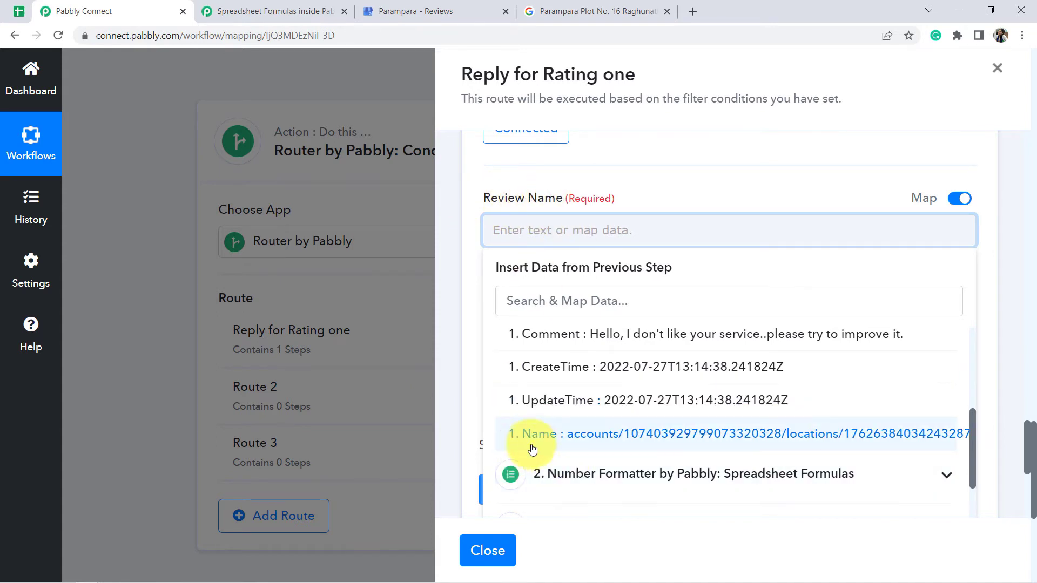
left_click(572, 441)
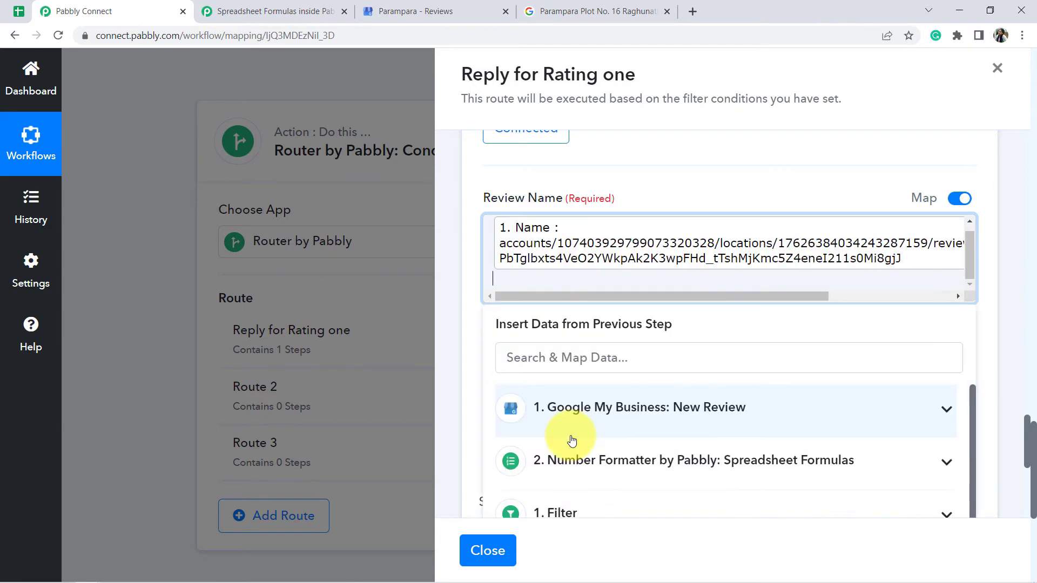
left_click(790, 176)
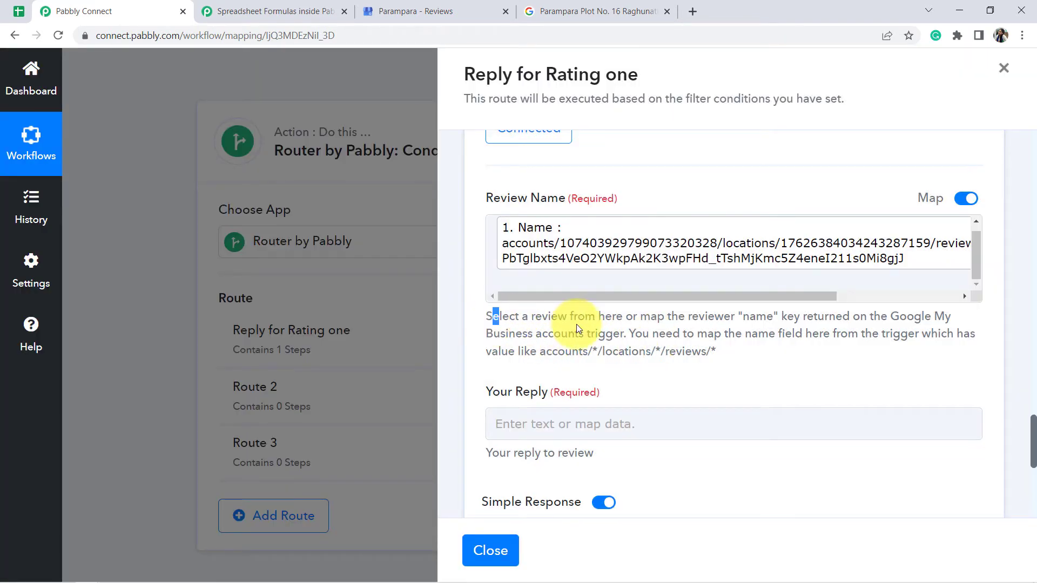
left_click_drag(576, 324, 688, 350)
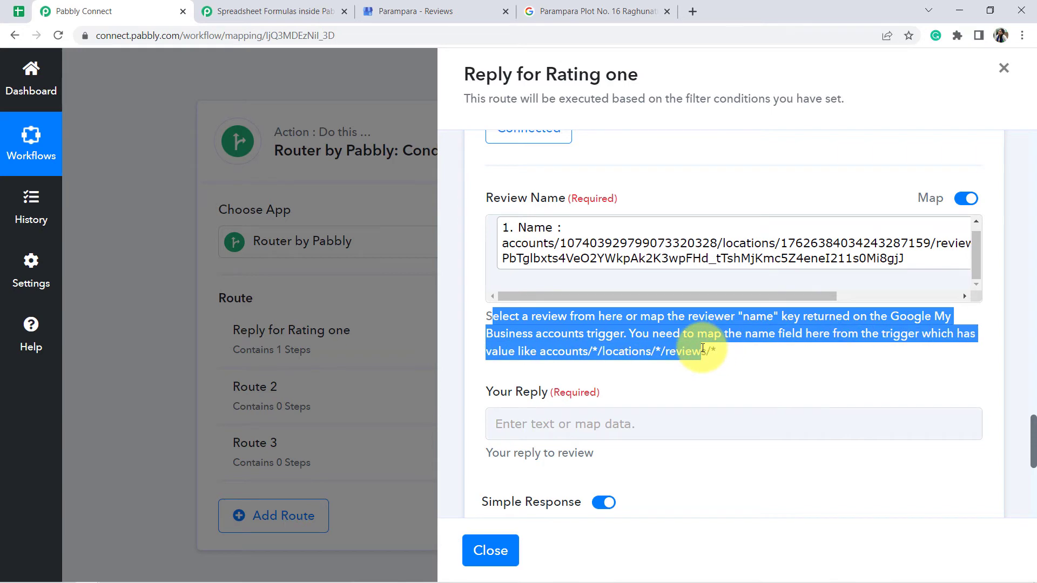
left_click(733, 343)
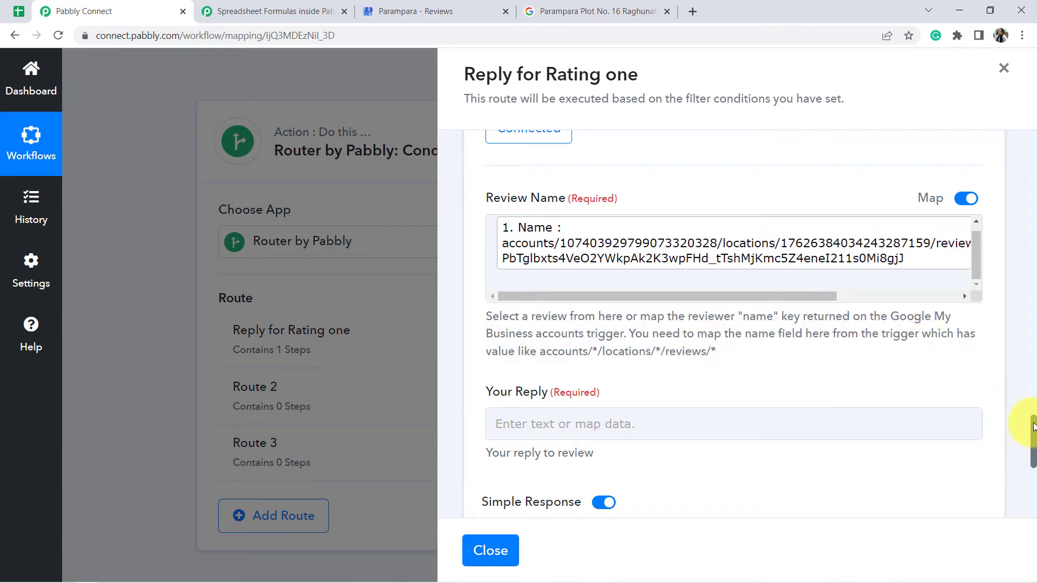
Map Response Result 0 Replies from Google Sheets Get Row(s) into Your Reply, then save the action and send a test request
scroll(1032, 428, "down", 3)
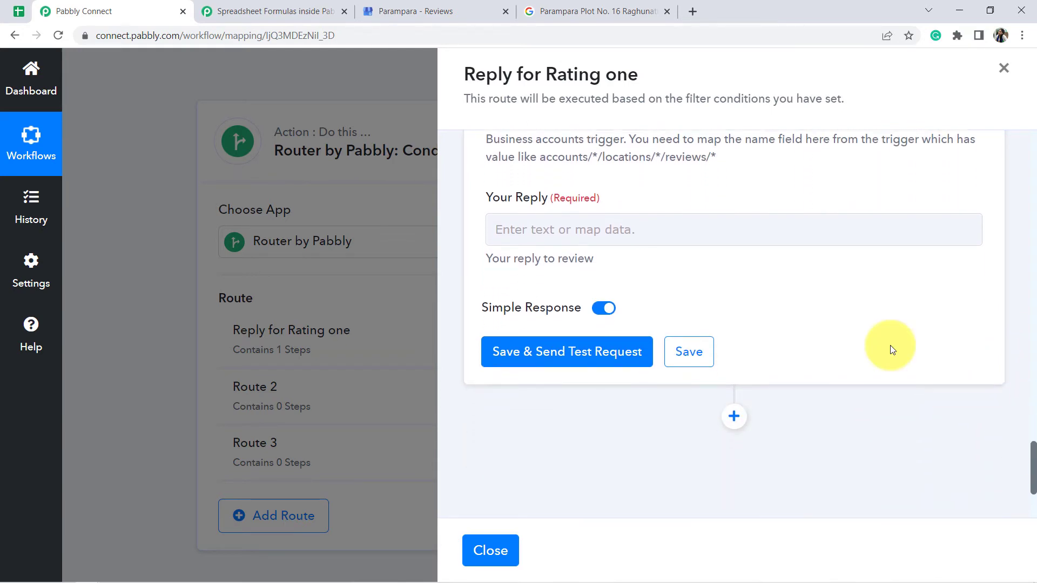
left_click(714, 228)
left_click(713, 228)
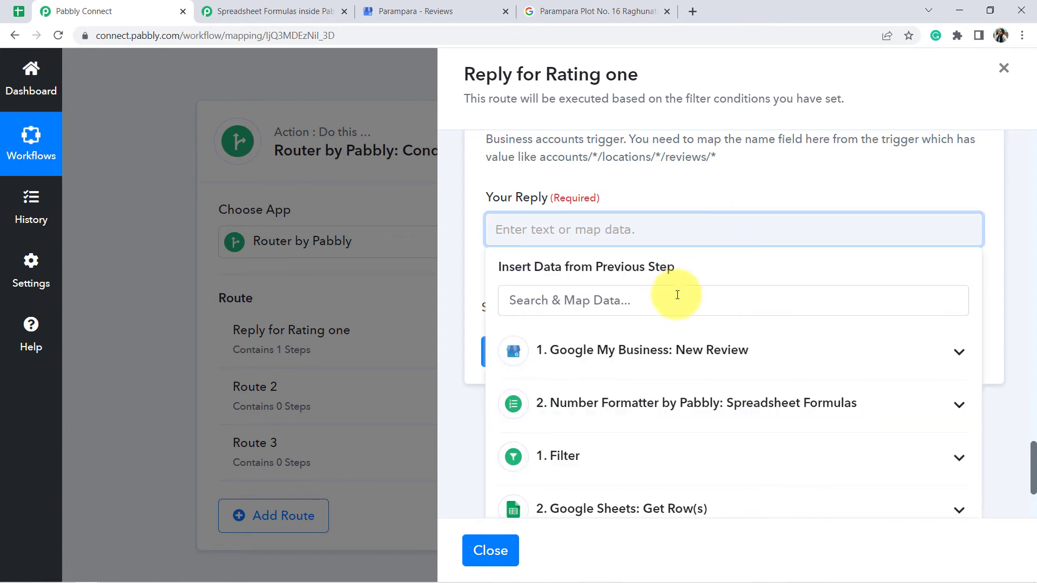
left_click(645, 507)
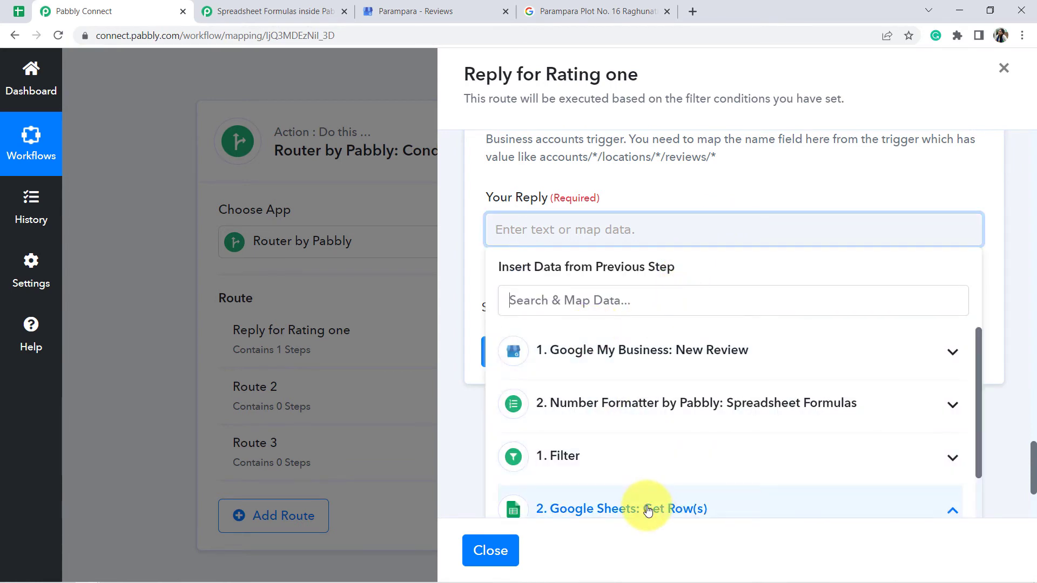
left_click_drag(978, 379, 987, 465)
left_click(987, 464)
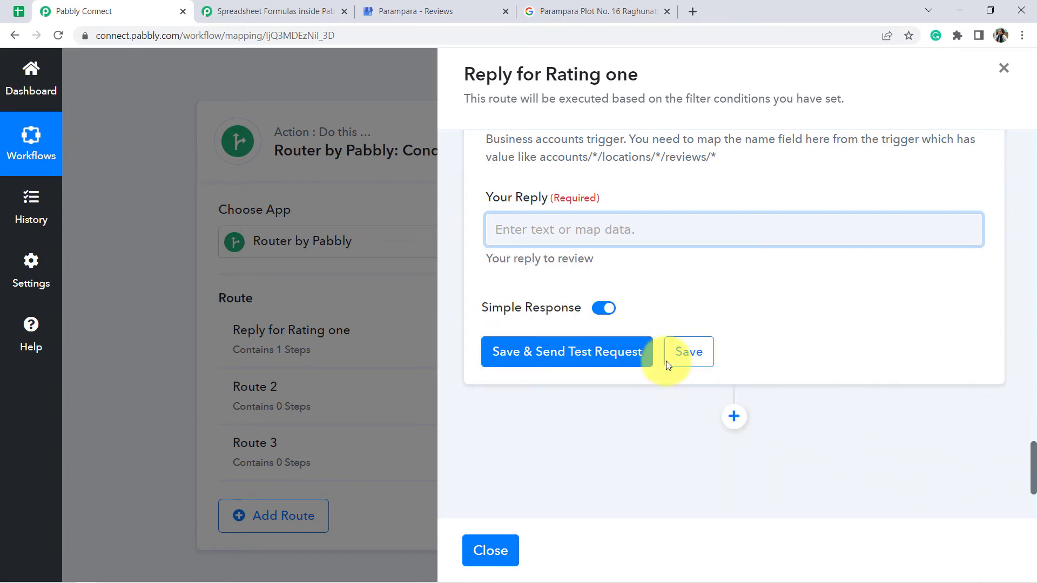
left_click(555, 224)
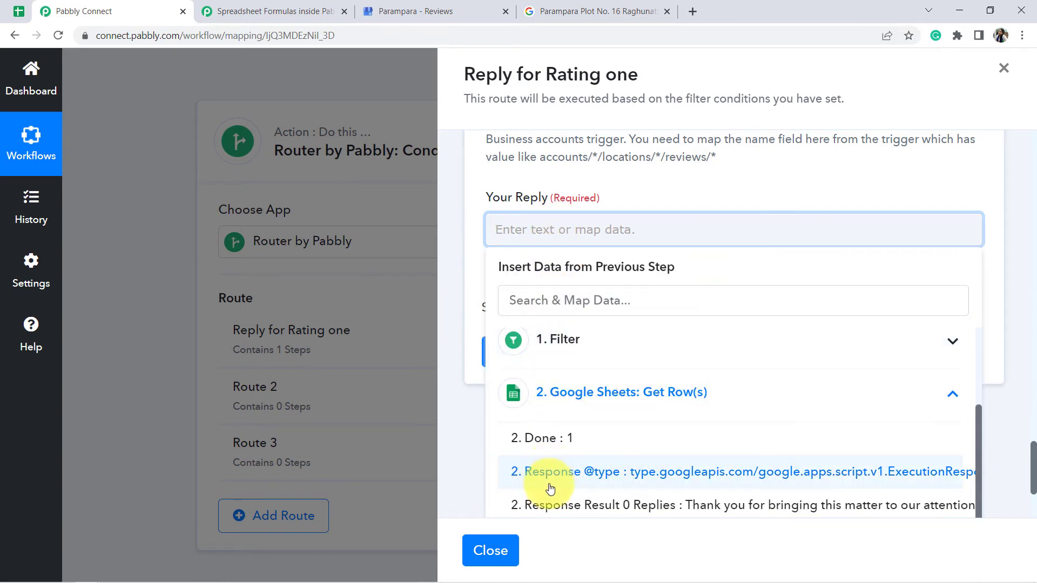
left_click(727, 512)
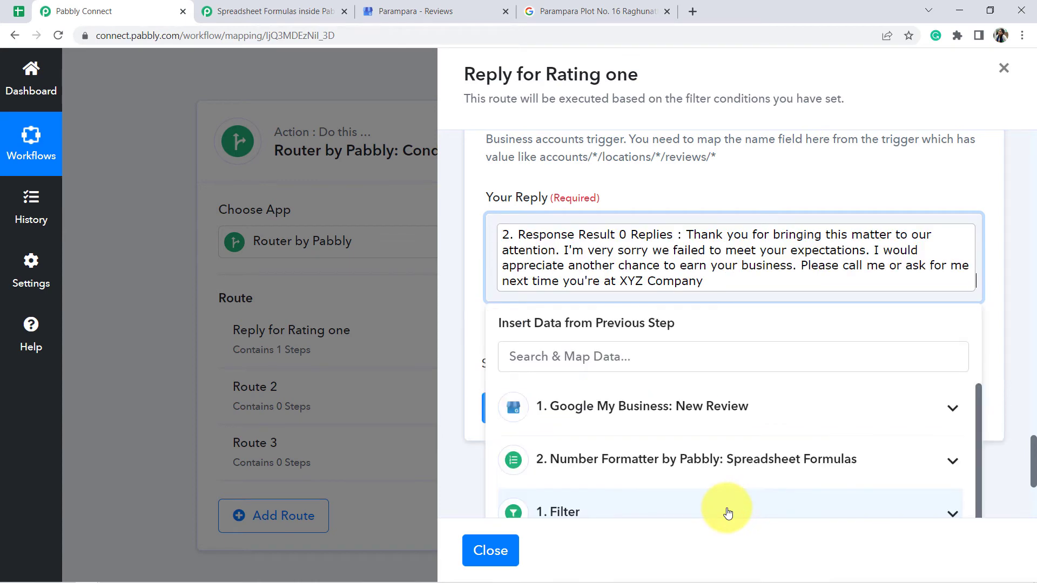
left_click(461, 323)
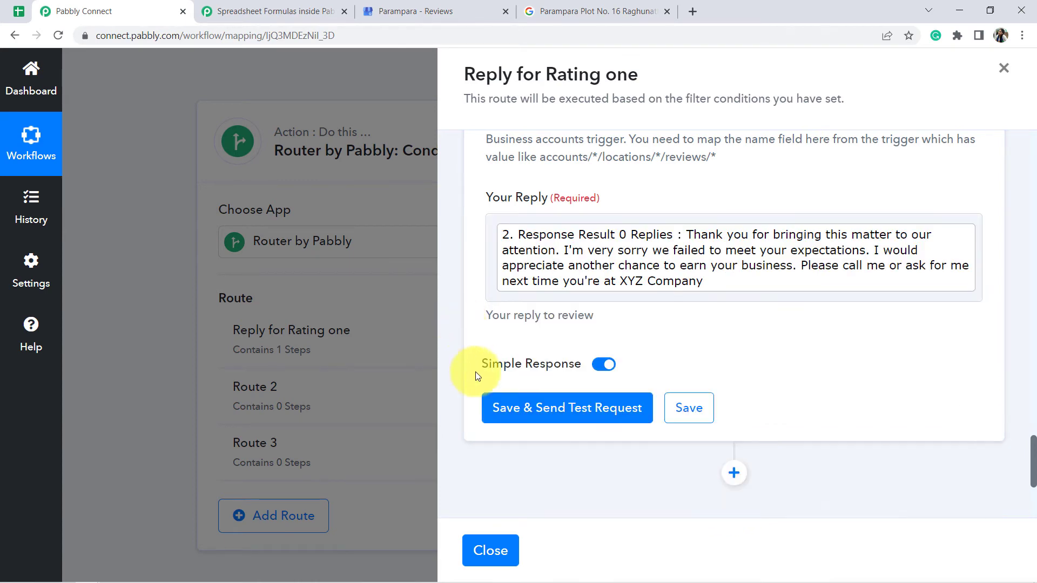
left_click(529, 413)
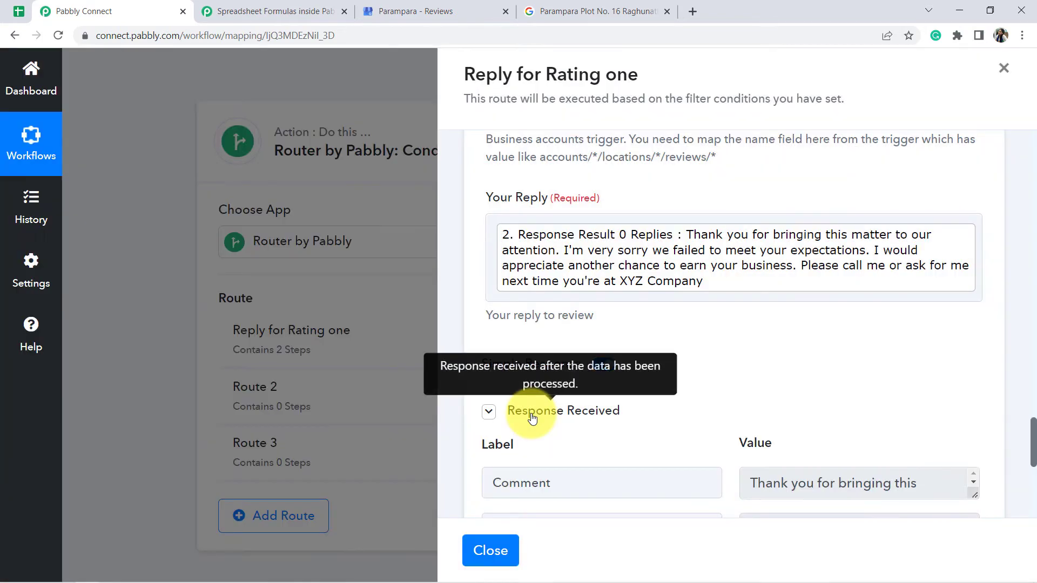
left_click_drag(1034, 443, 1034, 469)
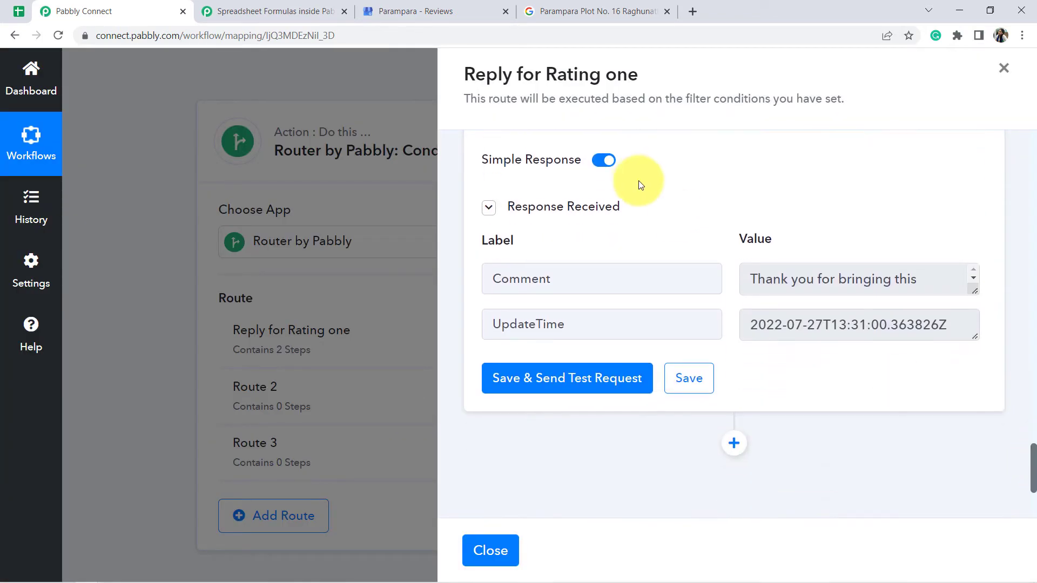
Switch to Google Business Profile Manager, reload the Parampara reviews page, and examine the owner's reply under the latest one-star review
left_click(400, 7)
left_click(313, 38)
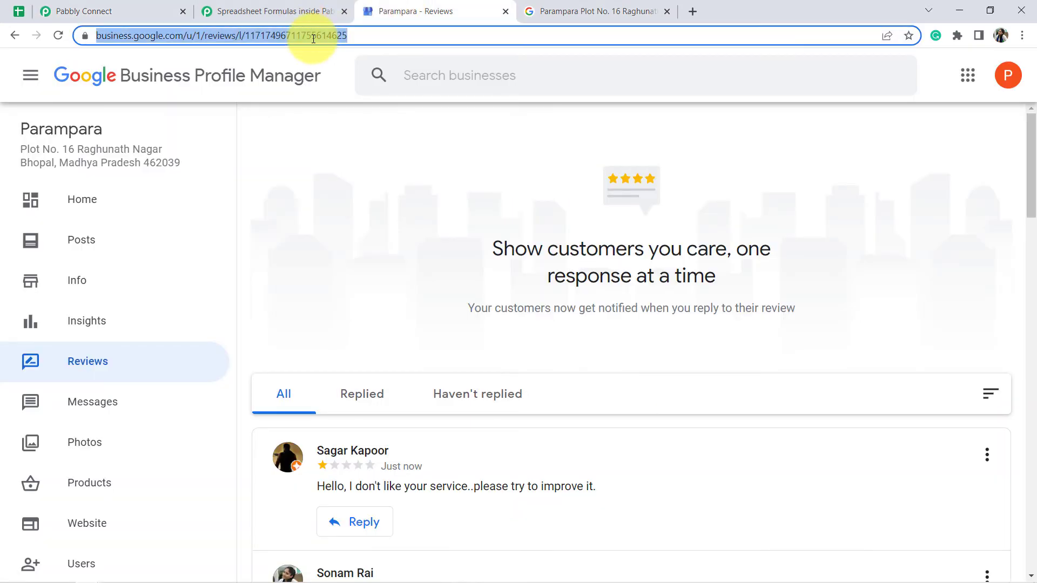
key("Return")
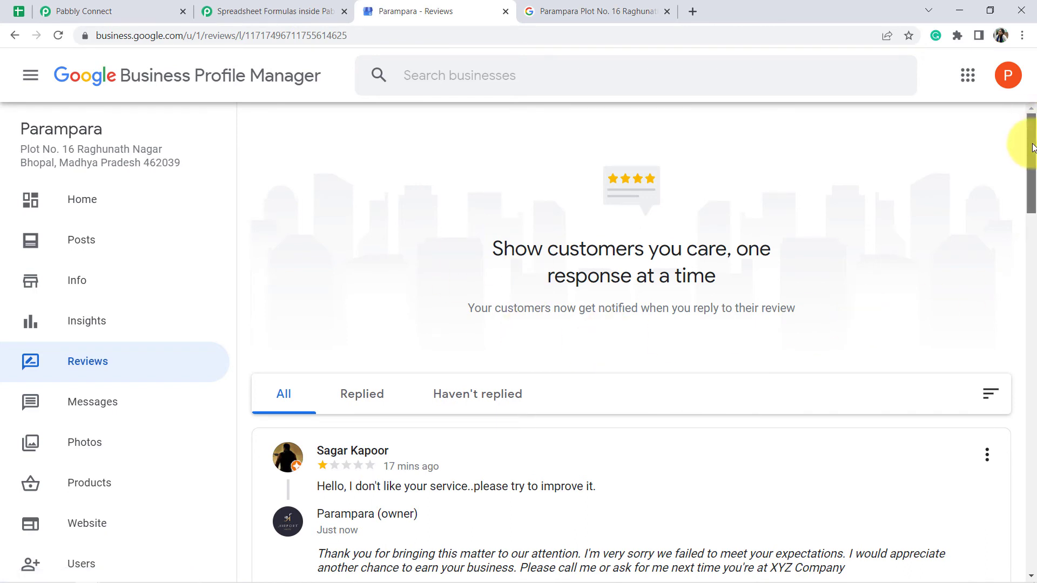
left_click_drag(1032, 147, 1032, 188)
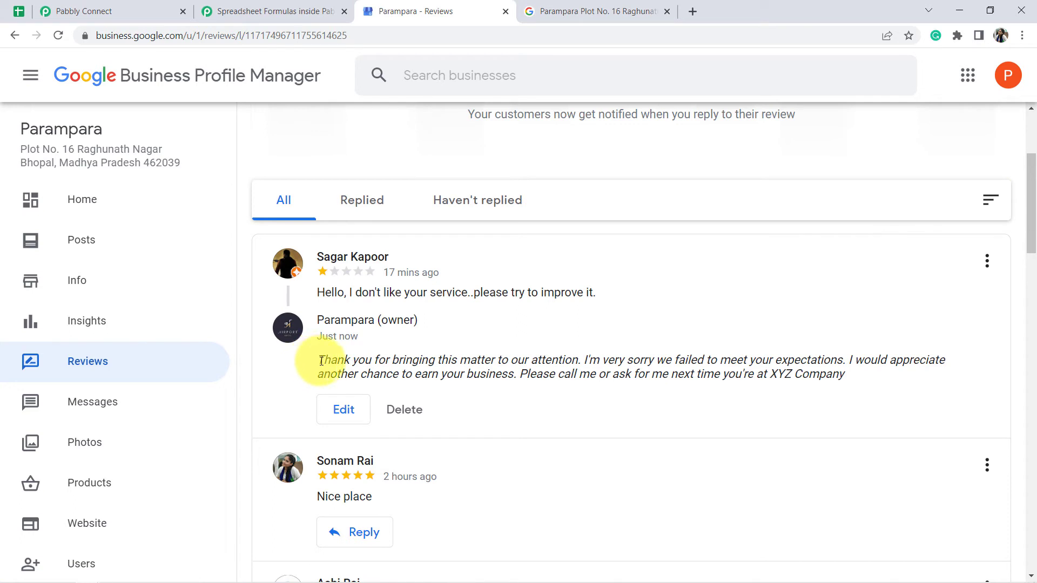
left_click_drag(321, 361, 847, 373)
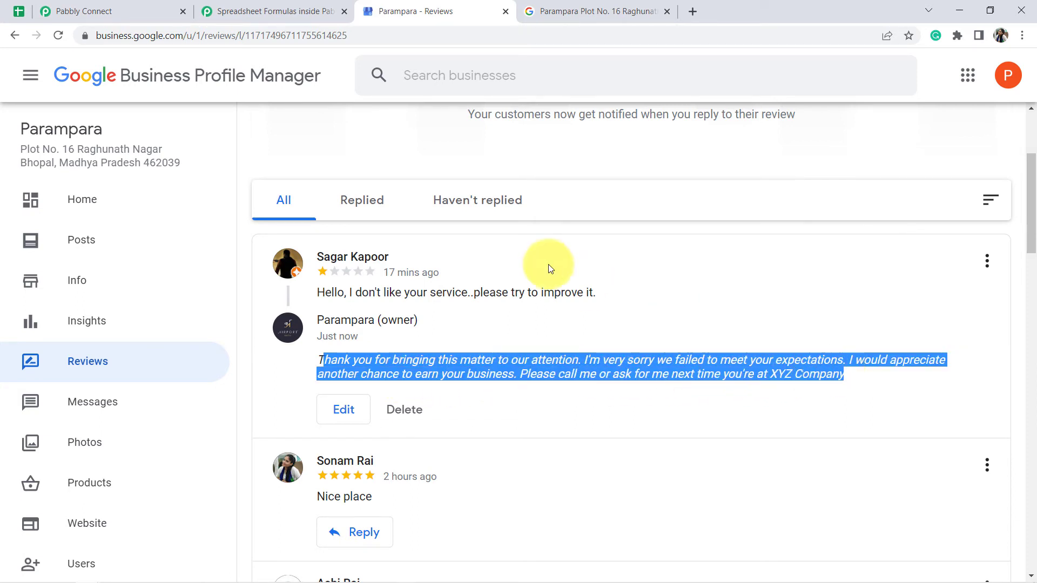
Compare the posted reply with cell A4 of the Google Sheets replies and the full Comment value in Pabbly Connect's Create Reply response
left_click(18, 11)
double_click(91, 272)
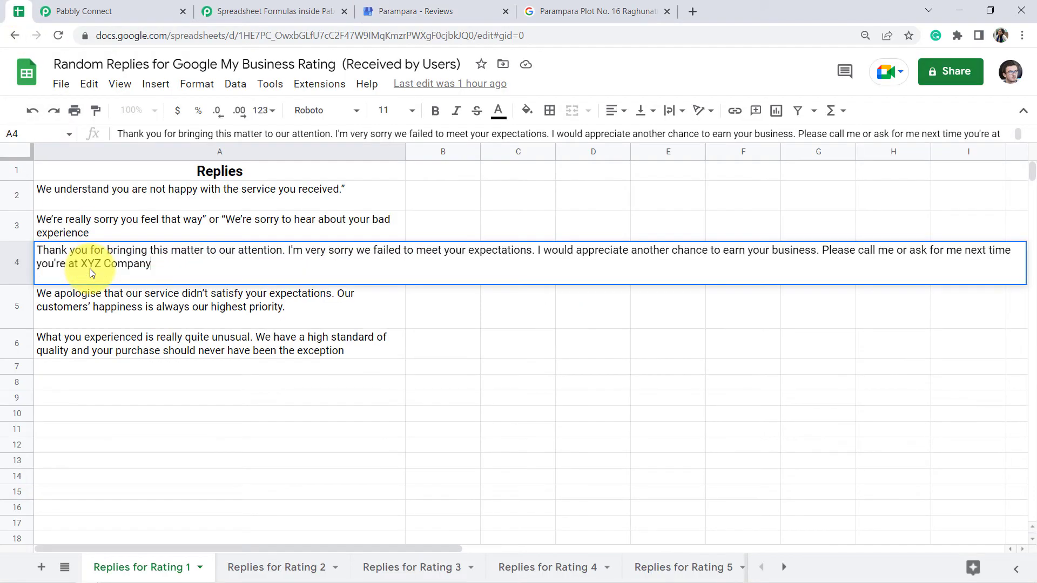
left_click(249, 10)
left_click(119, 5)
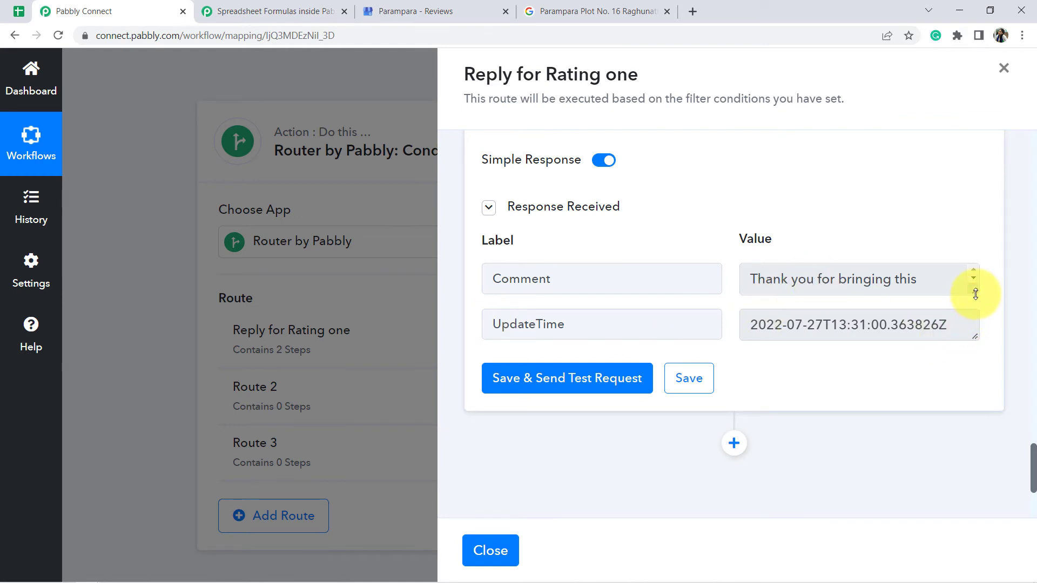
left_click_drag(975, 293, 972, 392)
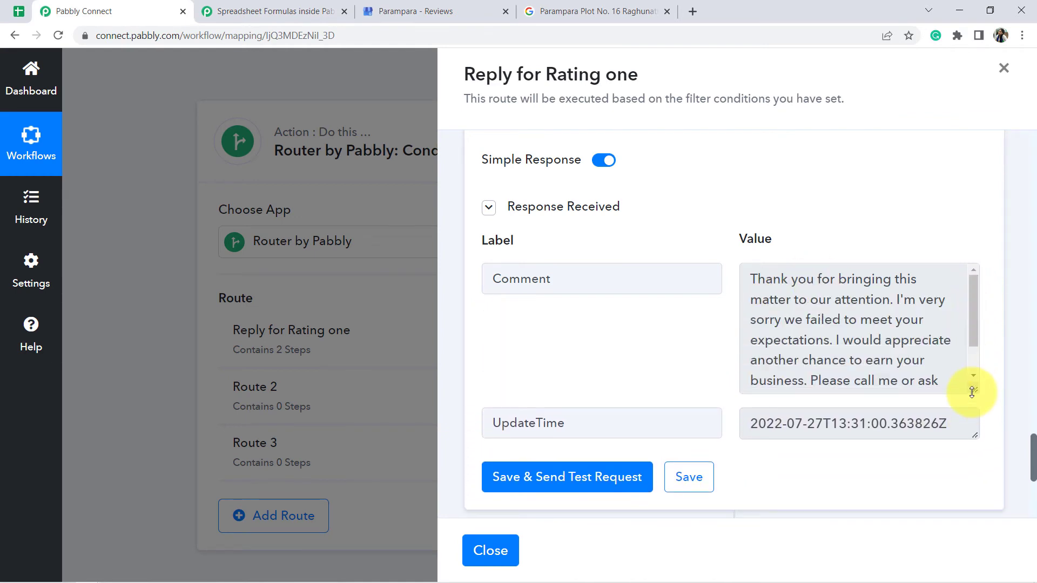
Close the route's step setup and clone the Reply for Rating one route in the router
left_click(1003, 69)
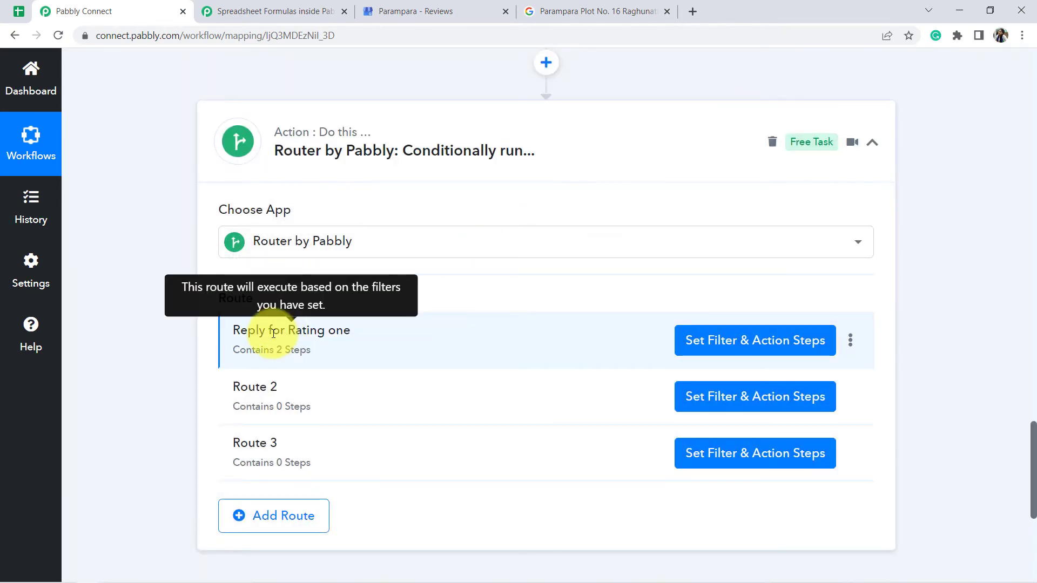
left_click_drag(273, 334, 331, 331)
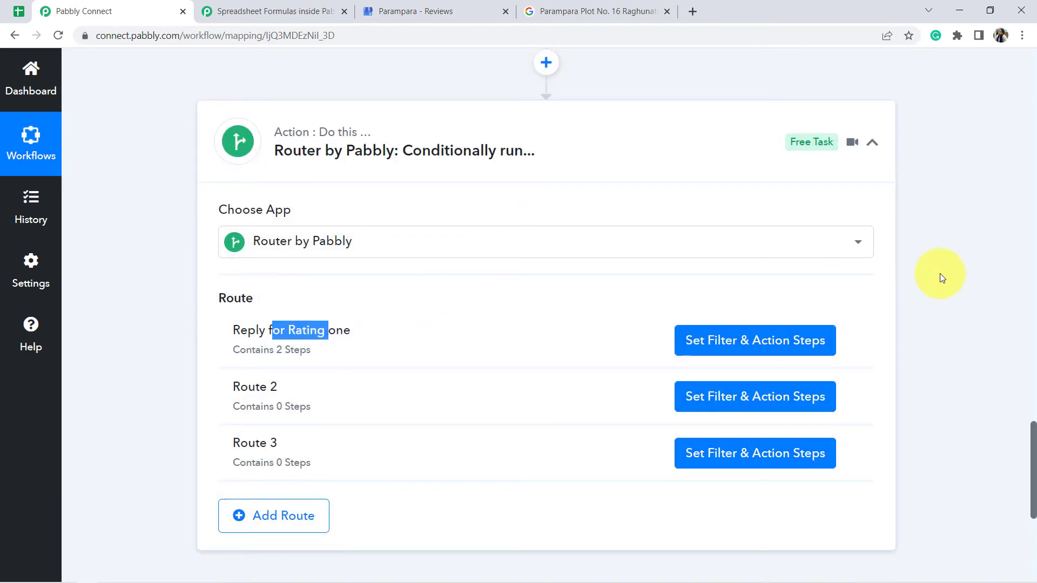
left_click_drag(1032, 443, 1026, 464)
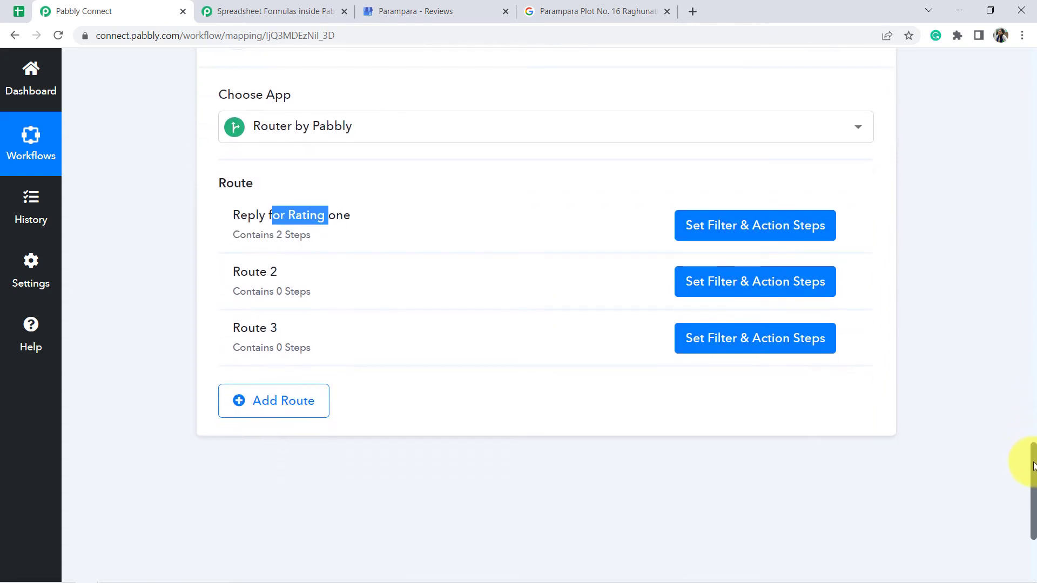
left_click(186, 261)
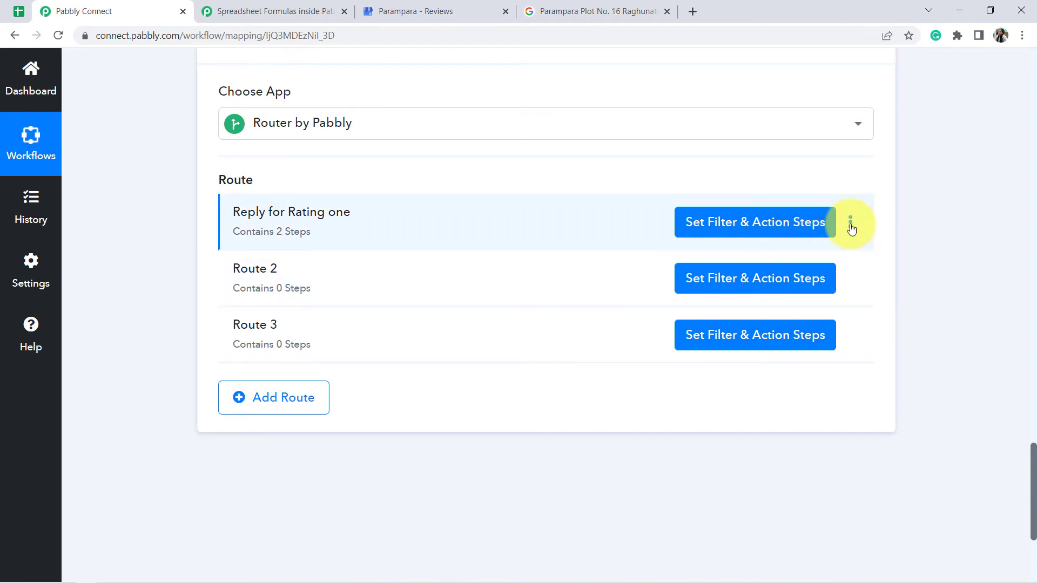
left_click(850, 226)
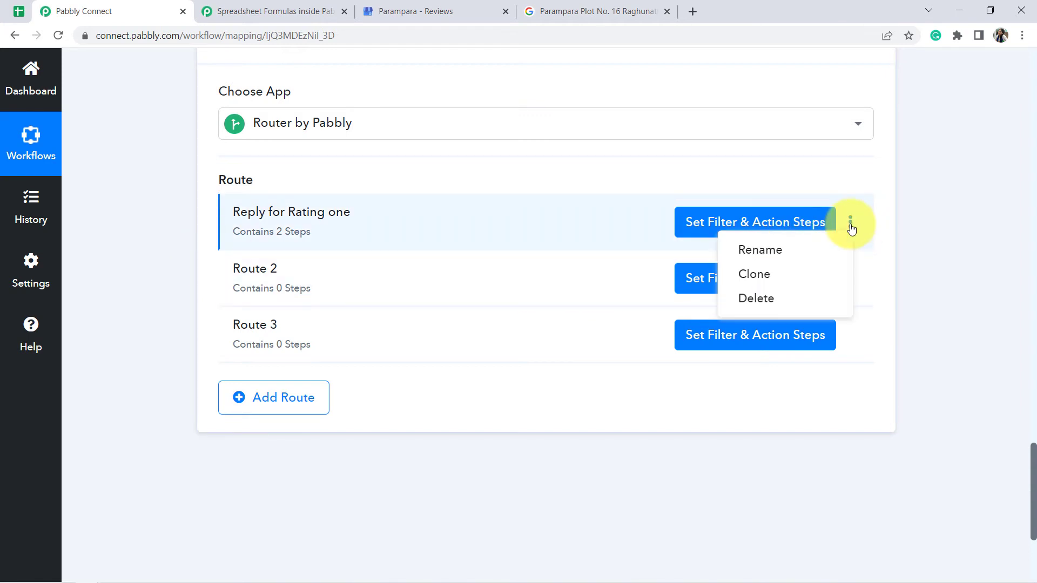
left_click(756, 276)
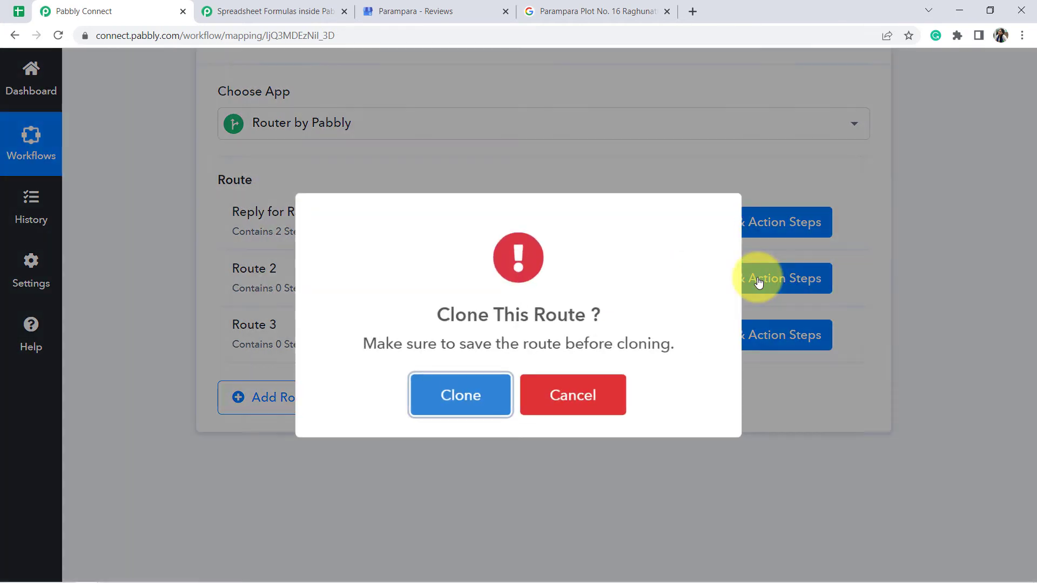
left_click(452, 402)
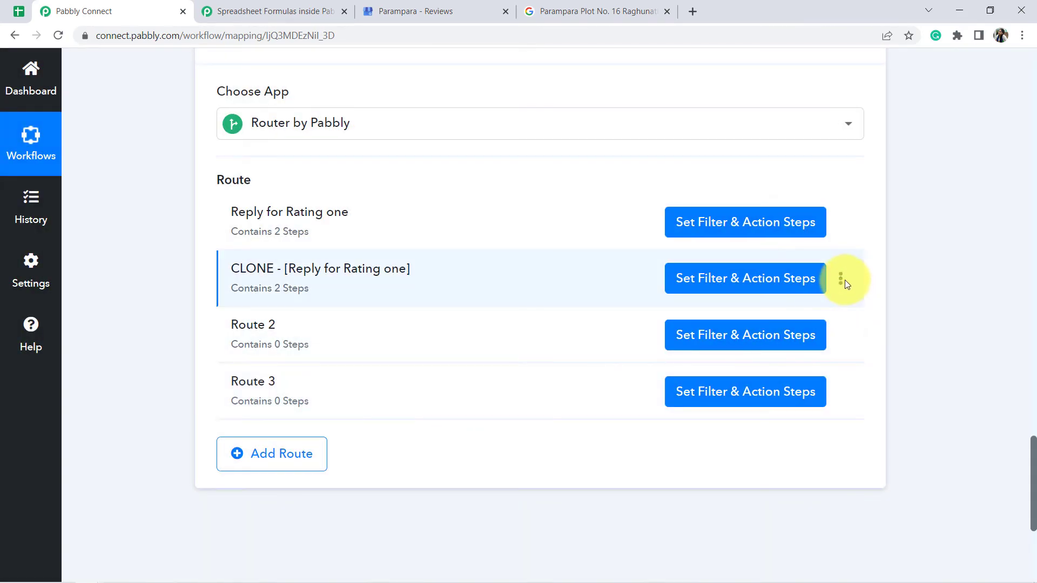
Add three more copies of the route by cloning the newest clone each time
left_click(842, 284)
left_click(757, 333)
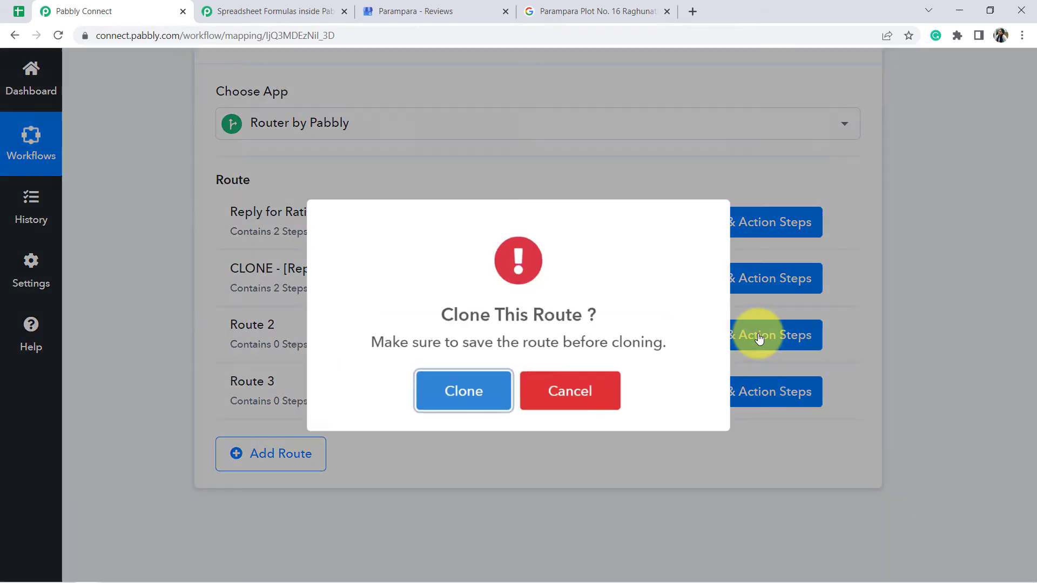
left_click(475, 405)
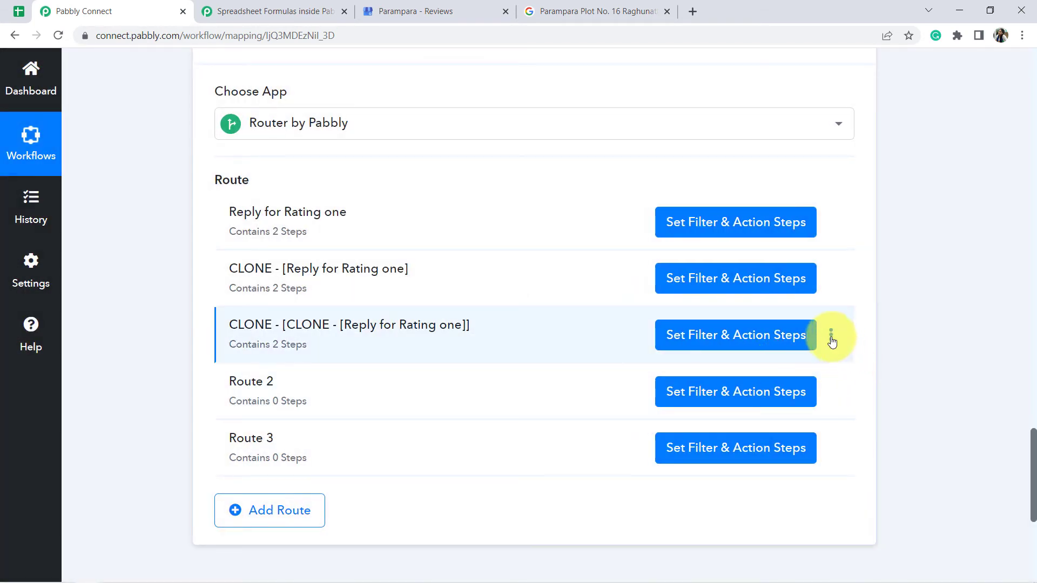
left_click(831, 338)
left_click(740, 388)
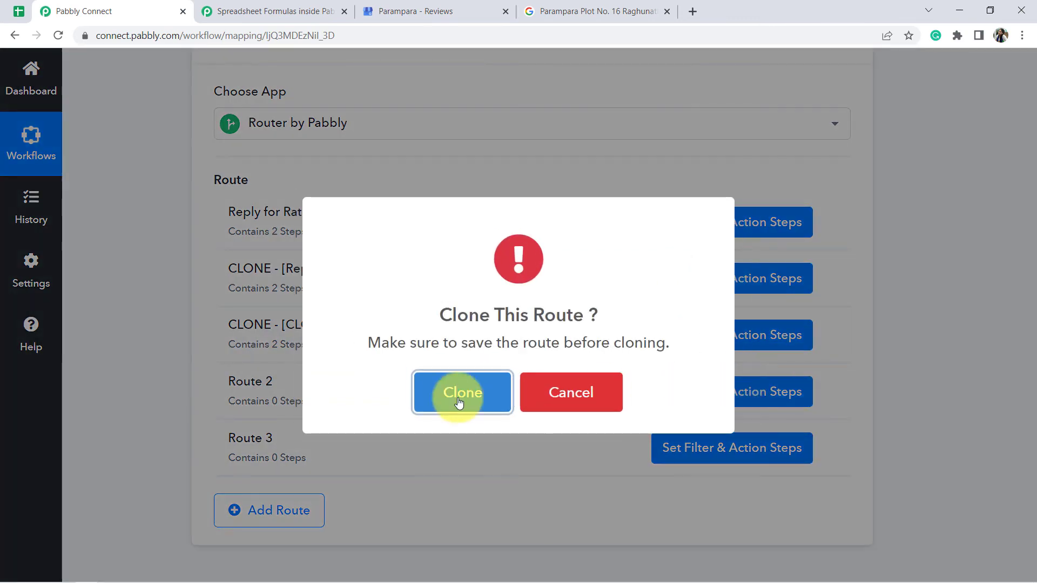
left_click(429, 399)
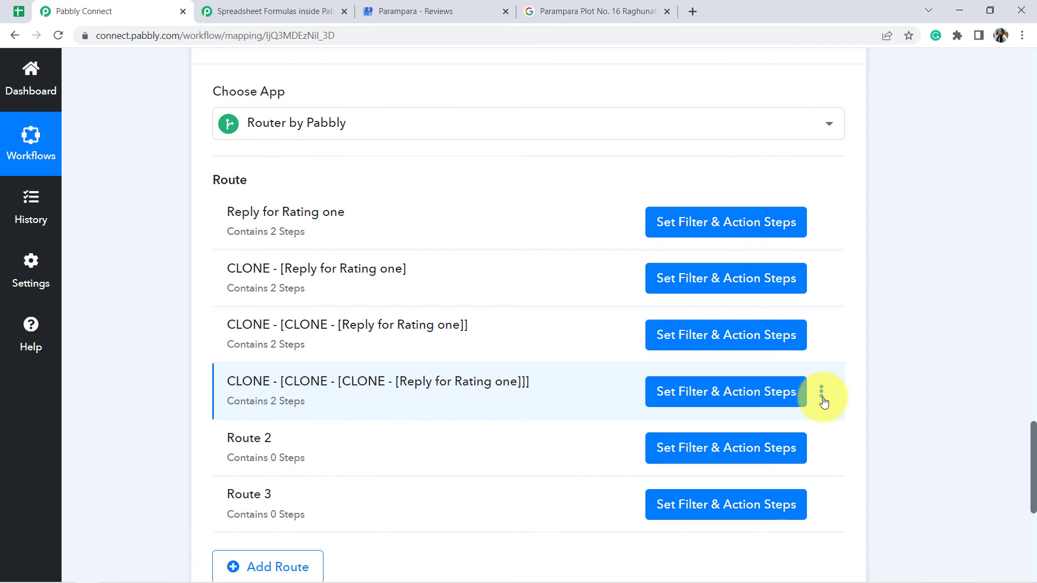
left_click(821, 399)
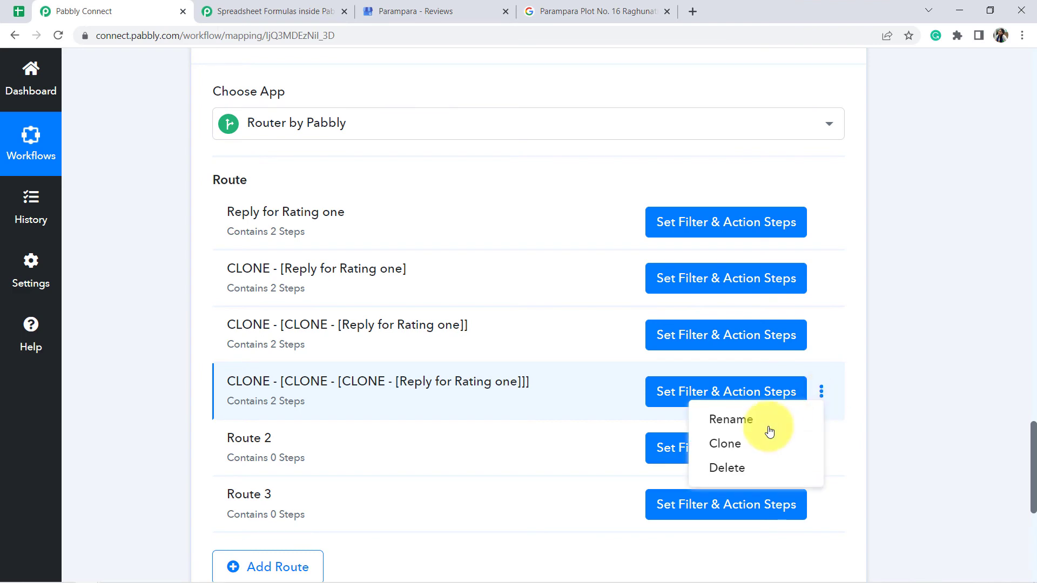
left_click(744, 446)
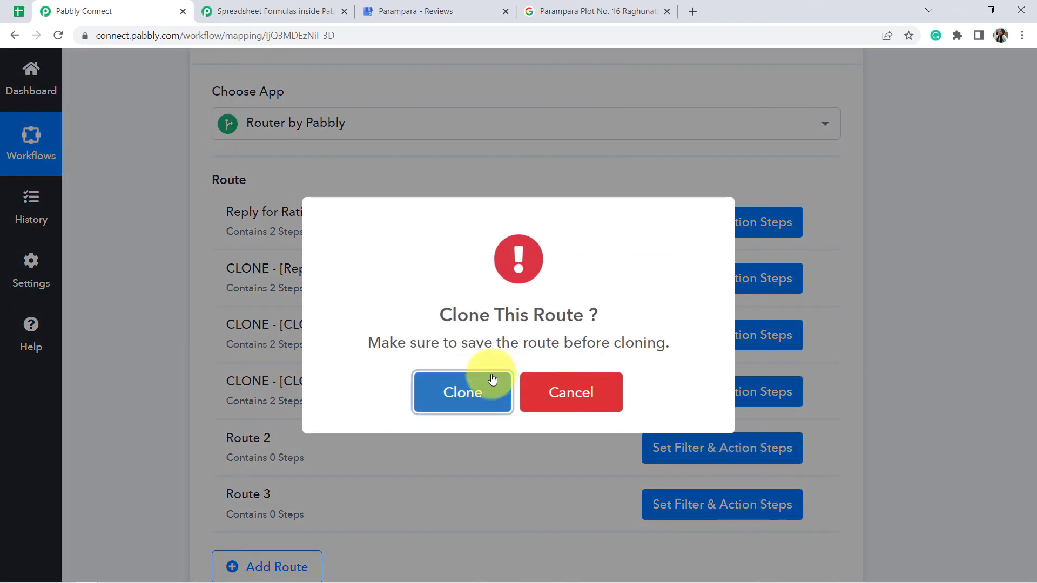
left_click(471, 389)
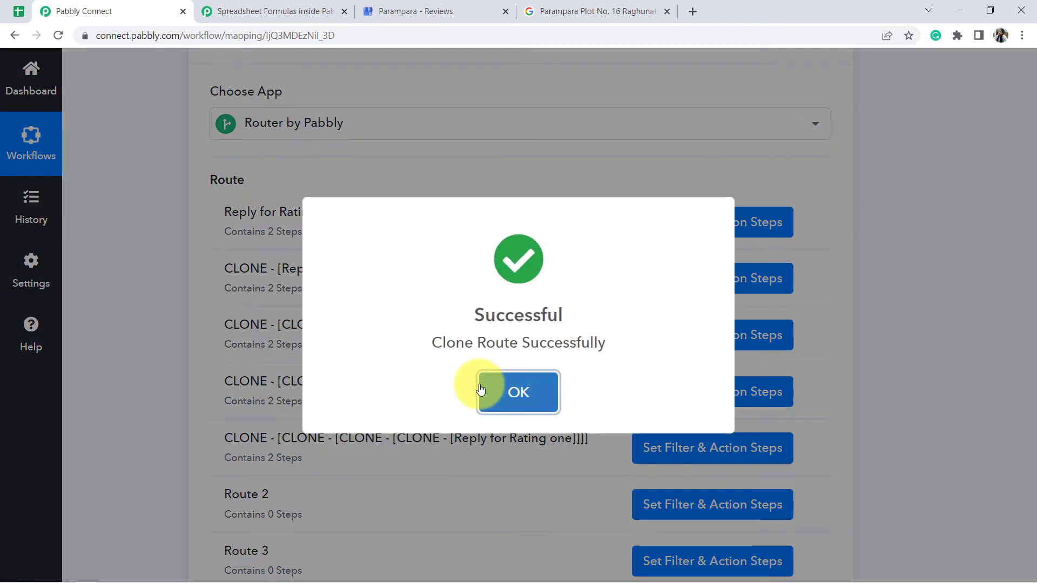
left_click(480, 390)
Delete the empty routes Route 2 and Route 3 from the router
scroll(140, 342, "down", 2)
scroll(140, 342, "down", 2)
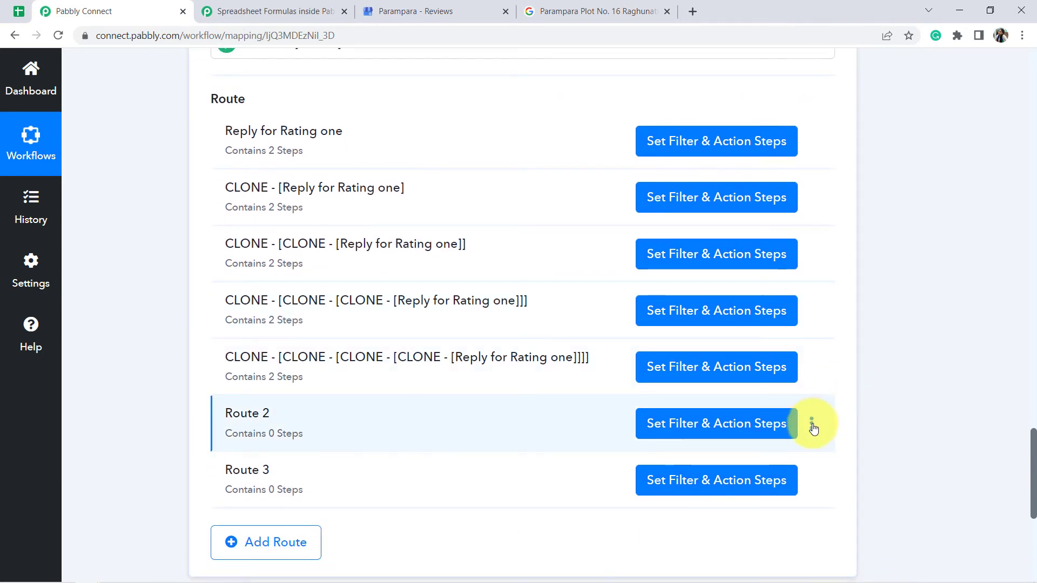
left_click(811, 425)
left_click(706, 497)
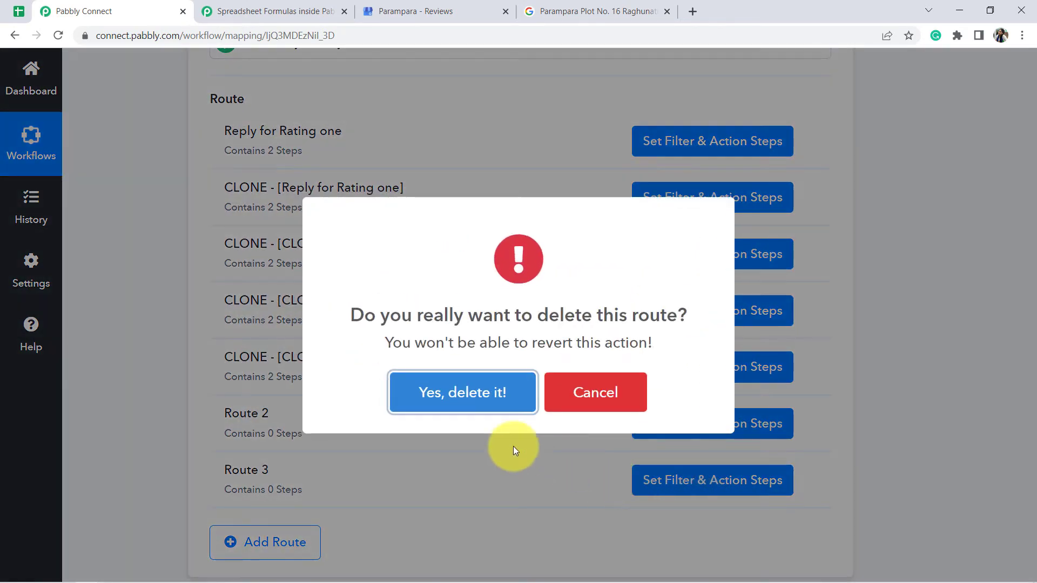
left_click(451, 390)
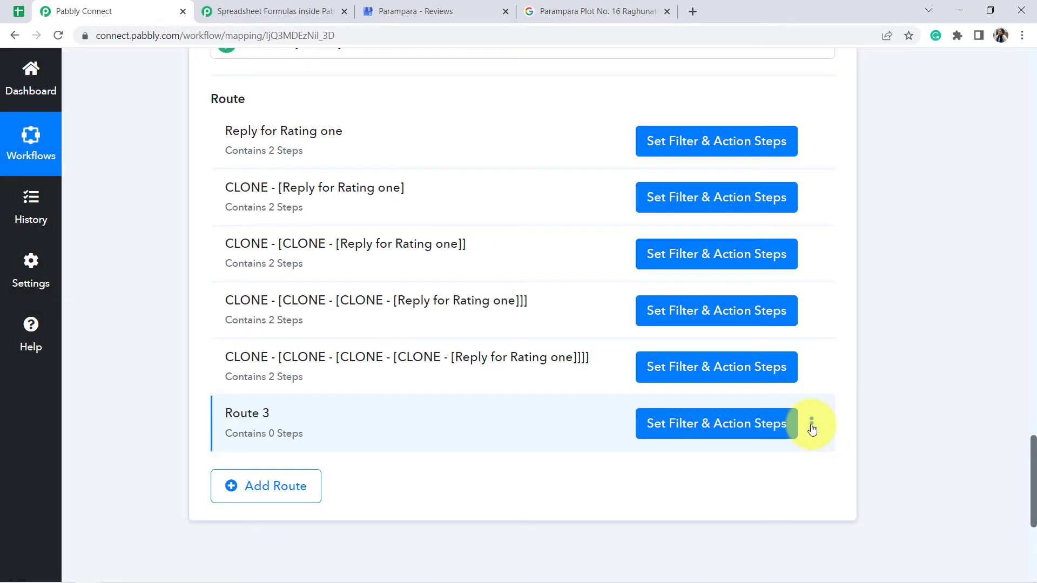
left_click(811, 425)
left_click(710, 500)
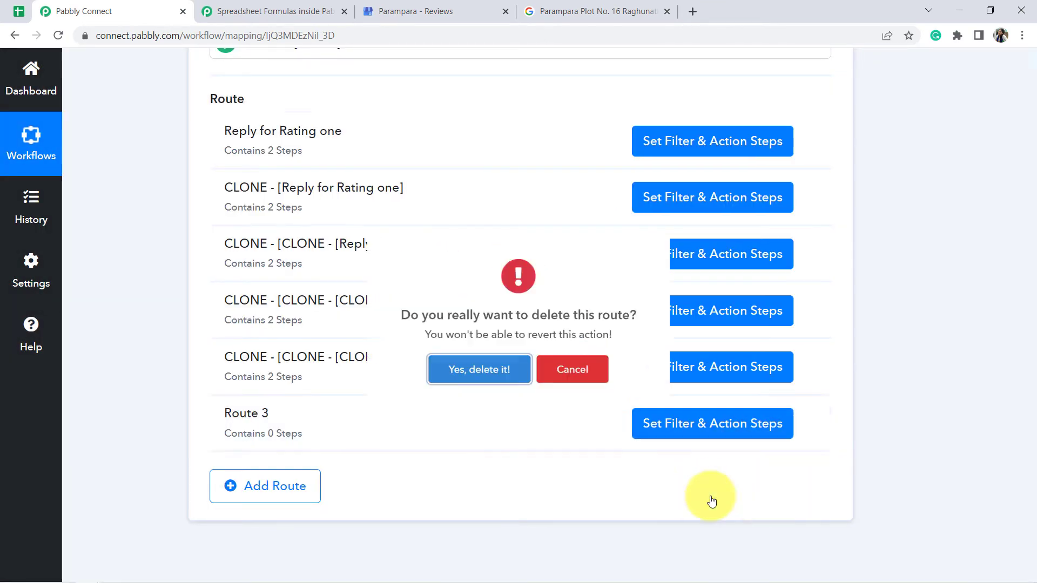
left_click(469, 390)
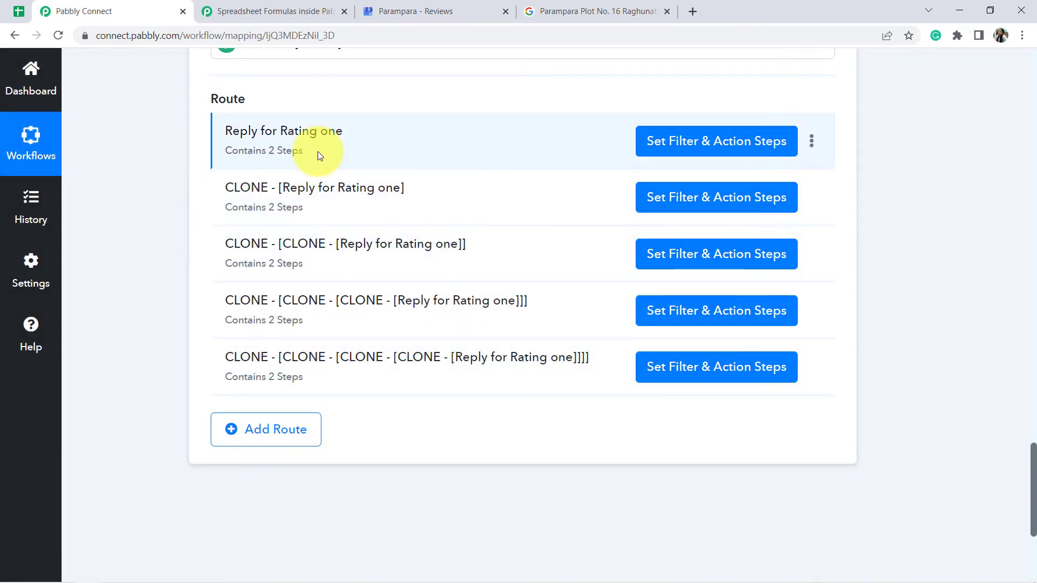
Rename the first cloned route as "Reply for Rating two", reusing the copied name of the original route
triple_click(280, 133)
key("ctrl+c")
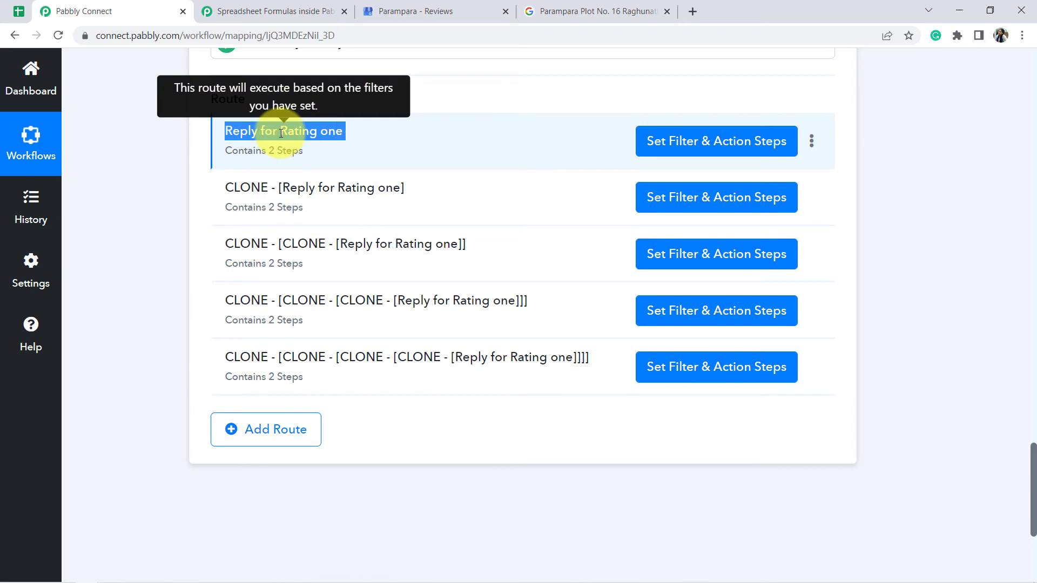
left_click(812, 201)
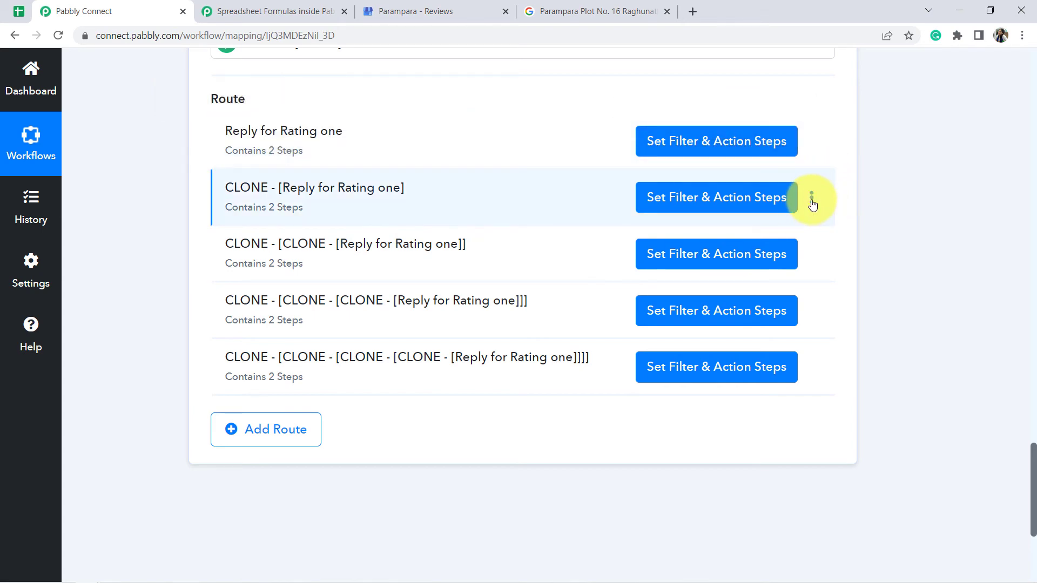
left_click(707, 226)
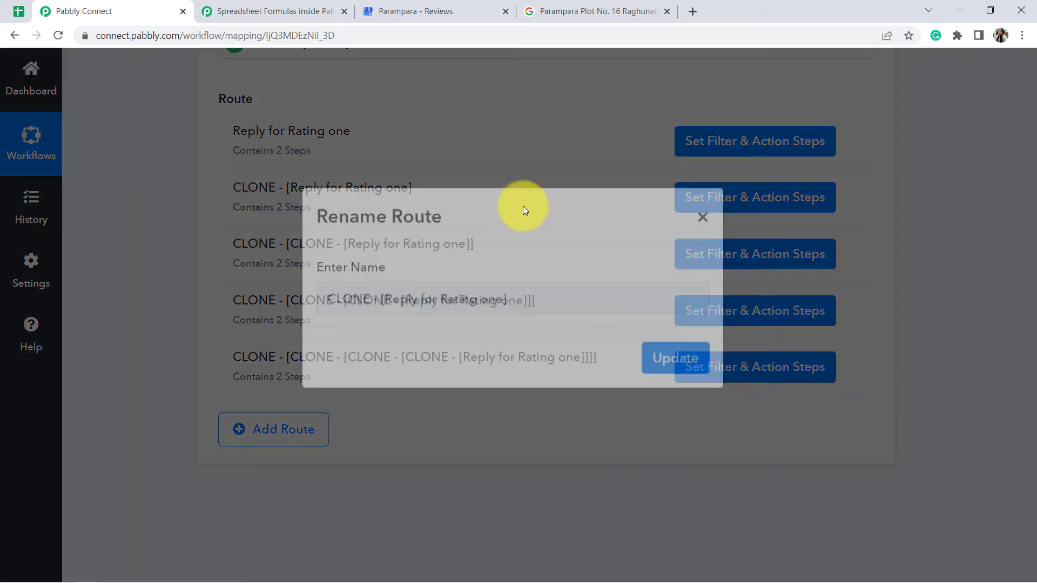
triple_click(354, 324)
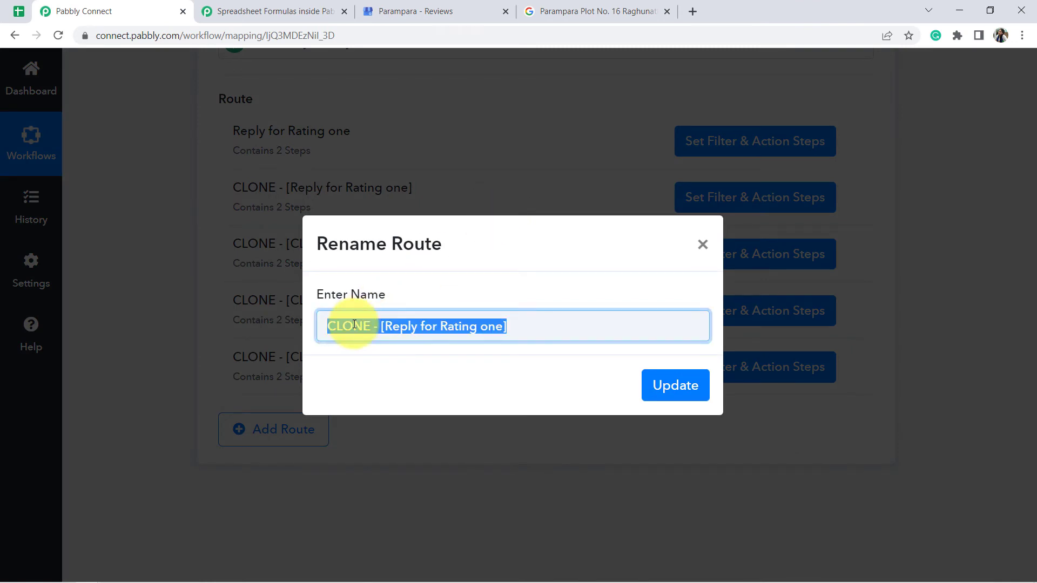
key("ctrl+v")
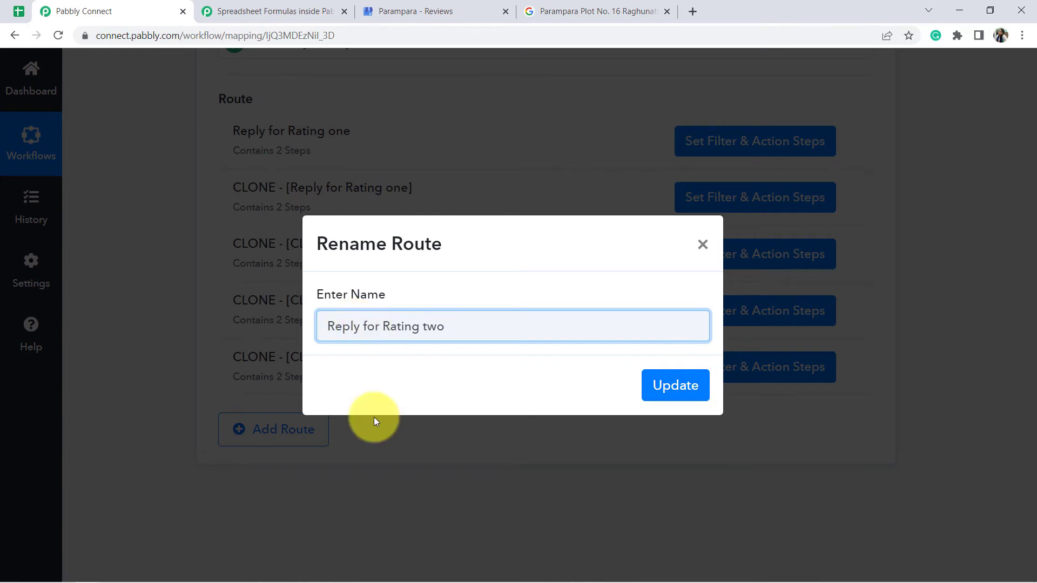
left_click(641, 388)
Rename the second cloned route as "Reply for Rating 3"
left_click(851, 253)
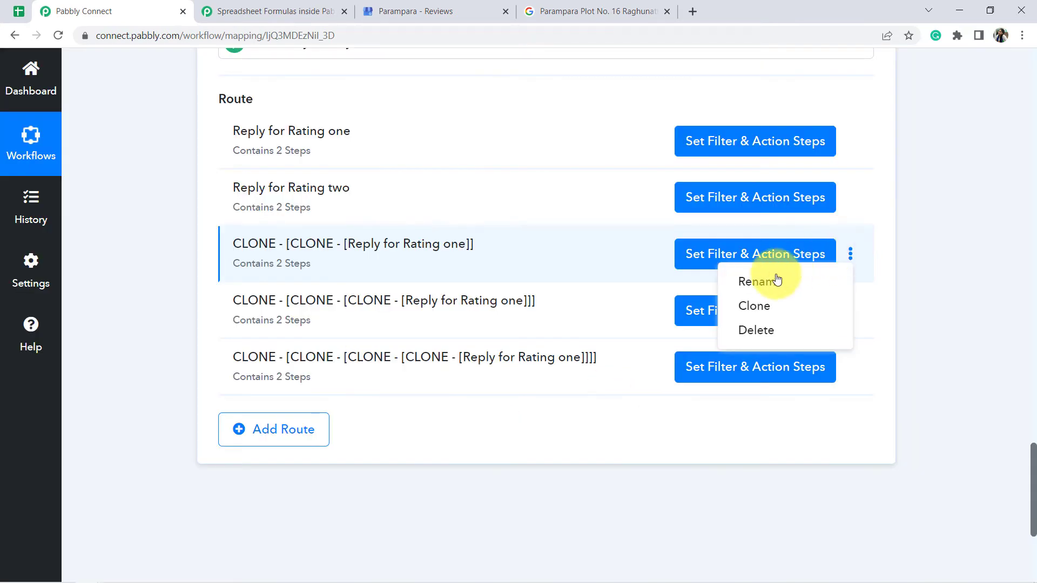
left_click(763, 281)
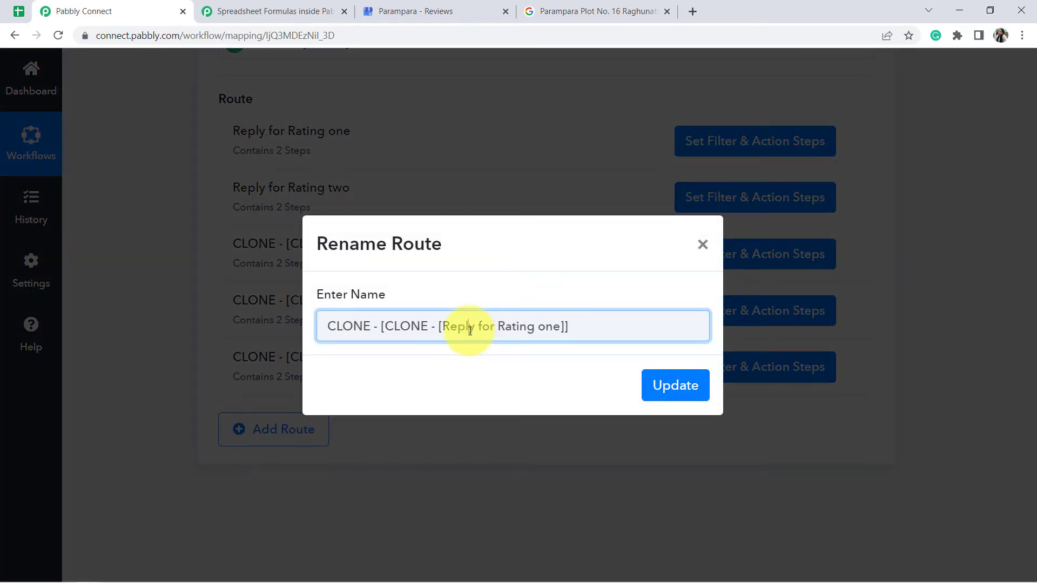
key("ctrl+a")
type("Reply for Rating one")
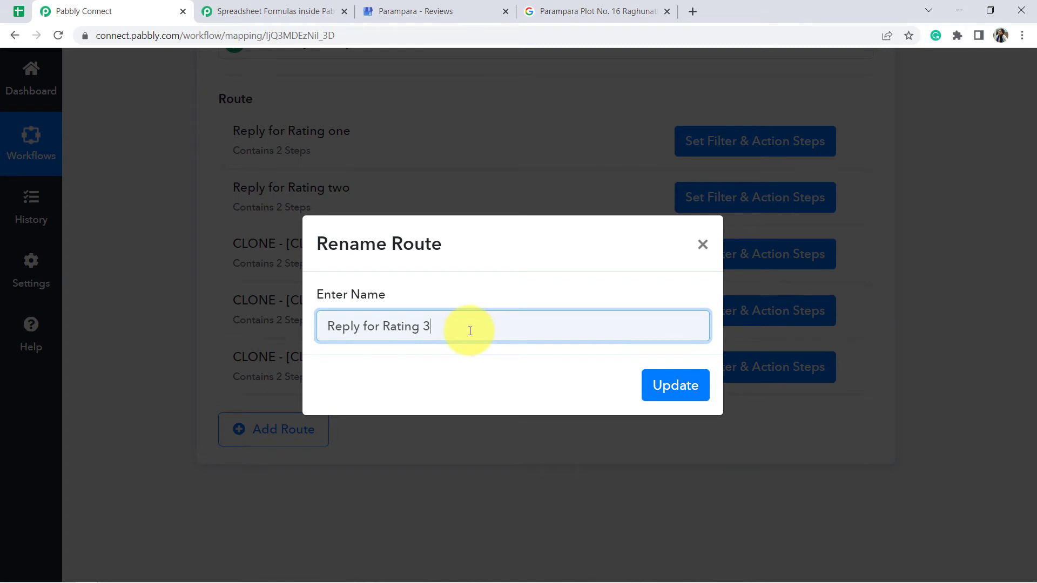
left_click(655, 392)
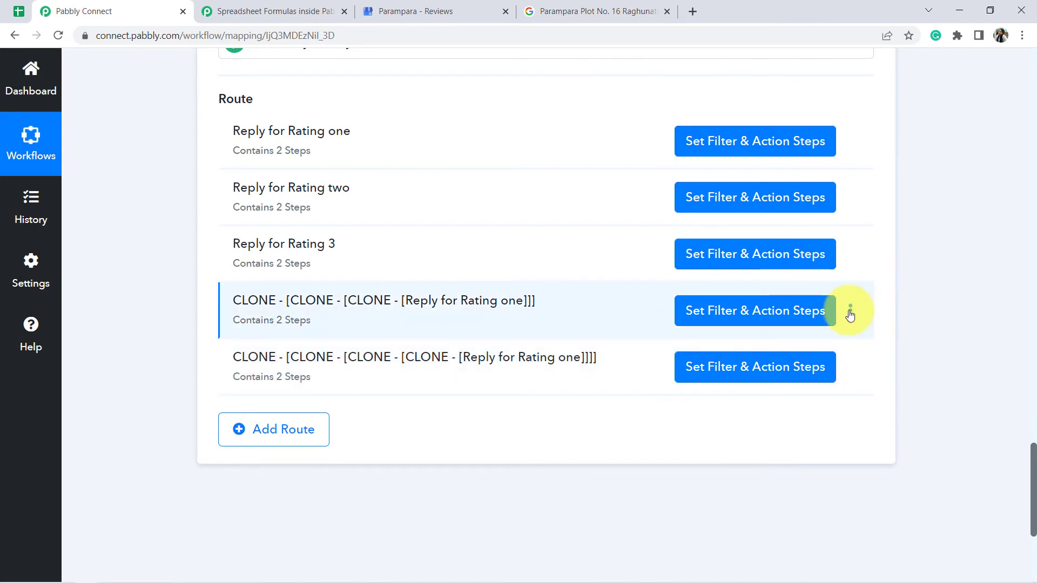
Rename the third cloned route as "Reply for Rating 4", reusing the copied route name
left_click(850, 314)
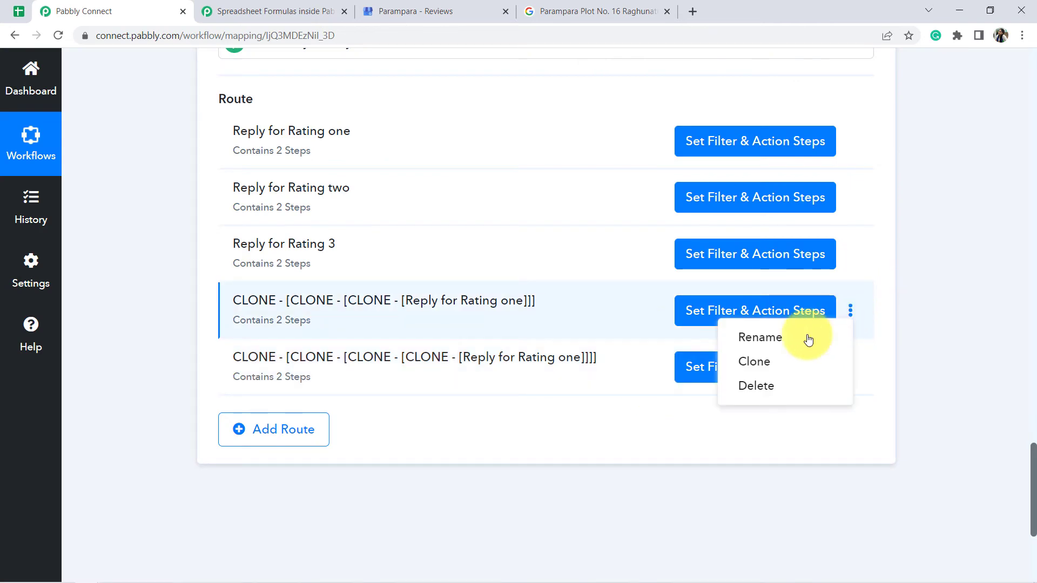
left_click(754, 337)
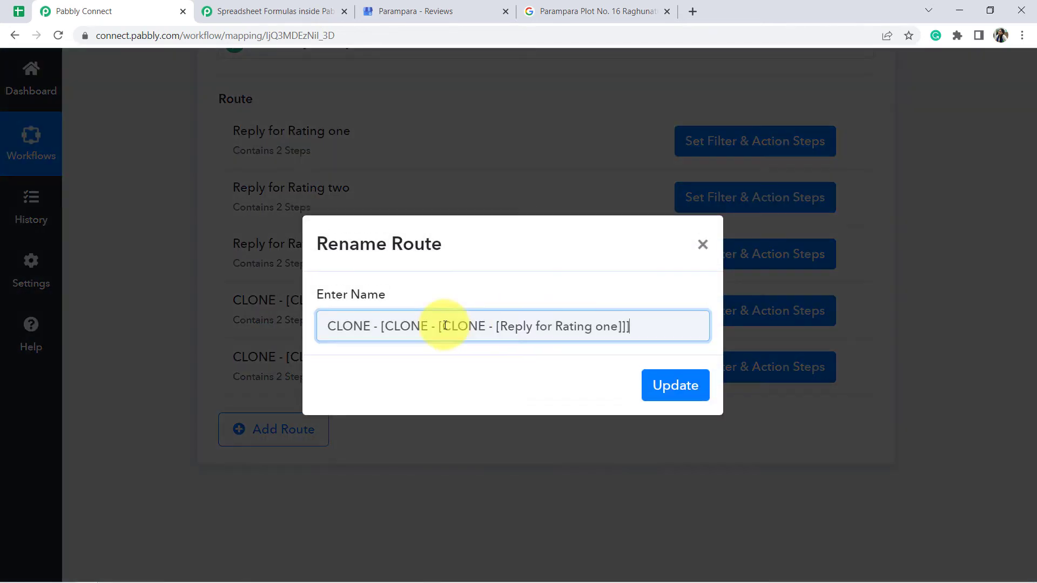
key("ctrl+a")
key("ctrl+v")
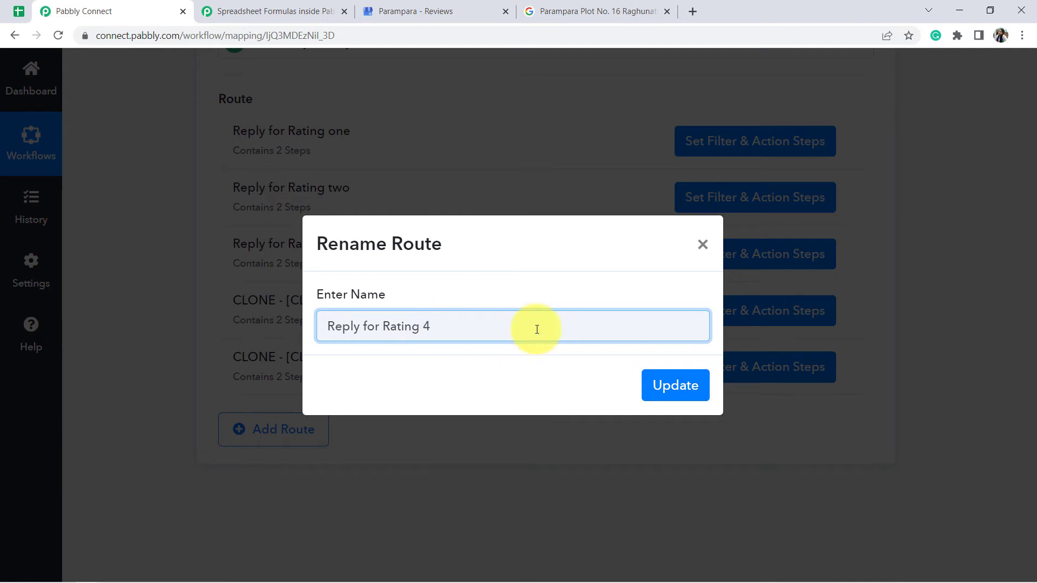
left_click(676, 386)
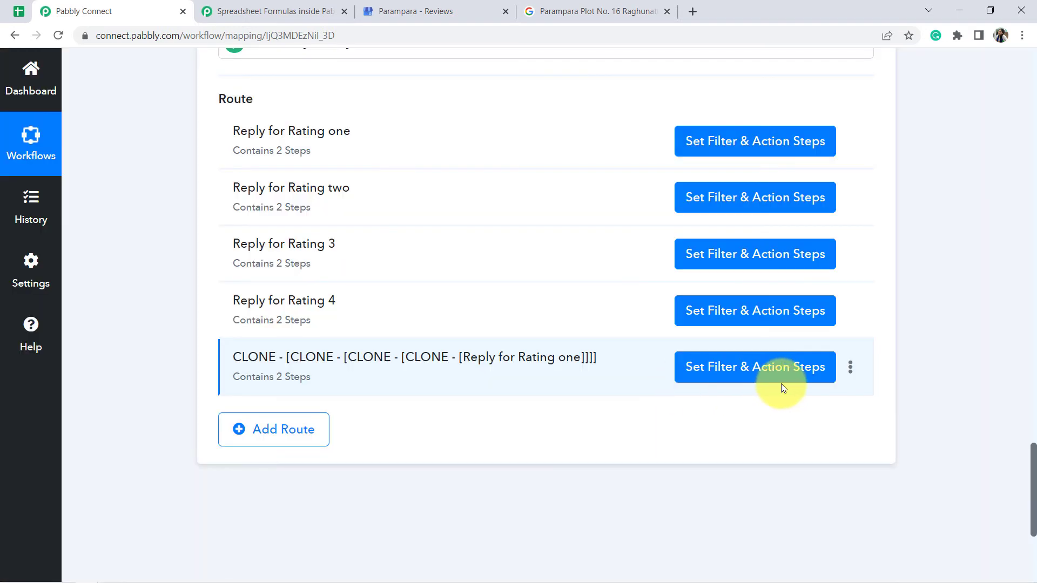
Rename the last cloned route as "Reply for Rating 5", reusing the copied route name
left_click(850, 372)
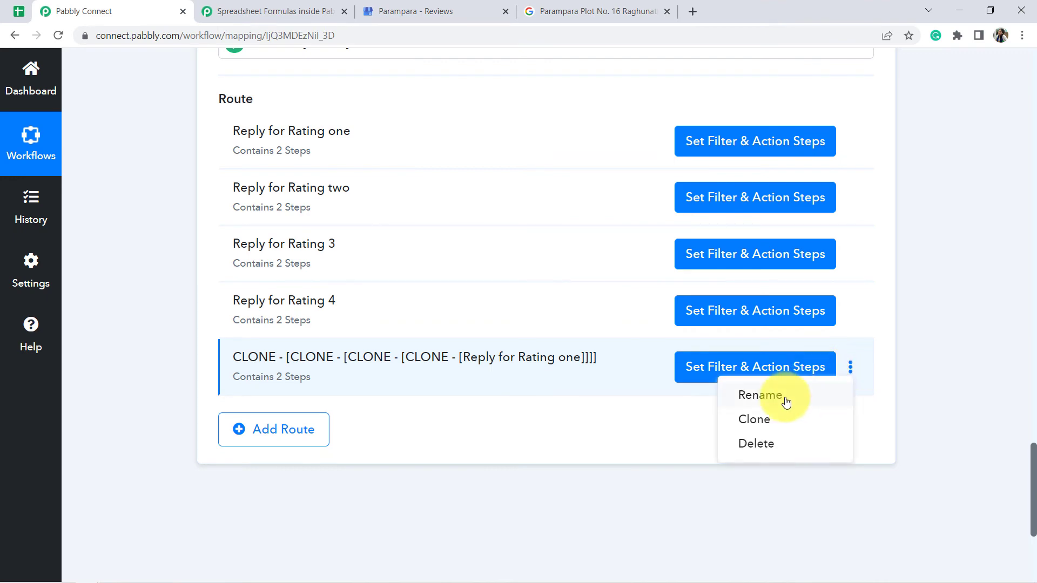
left_click(751, 399)
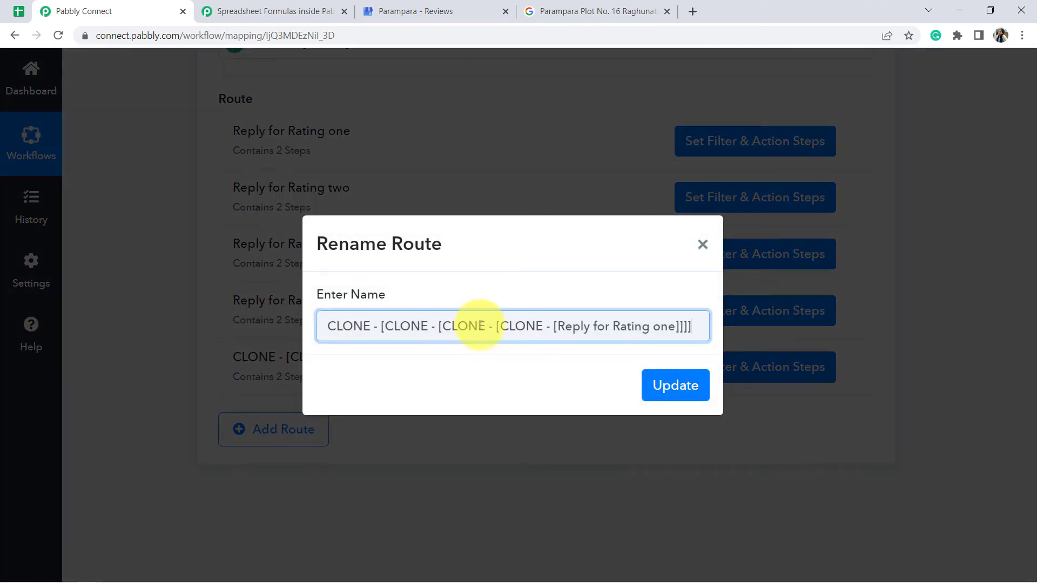
key("ctrl+a")
key("ctrl+v")
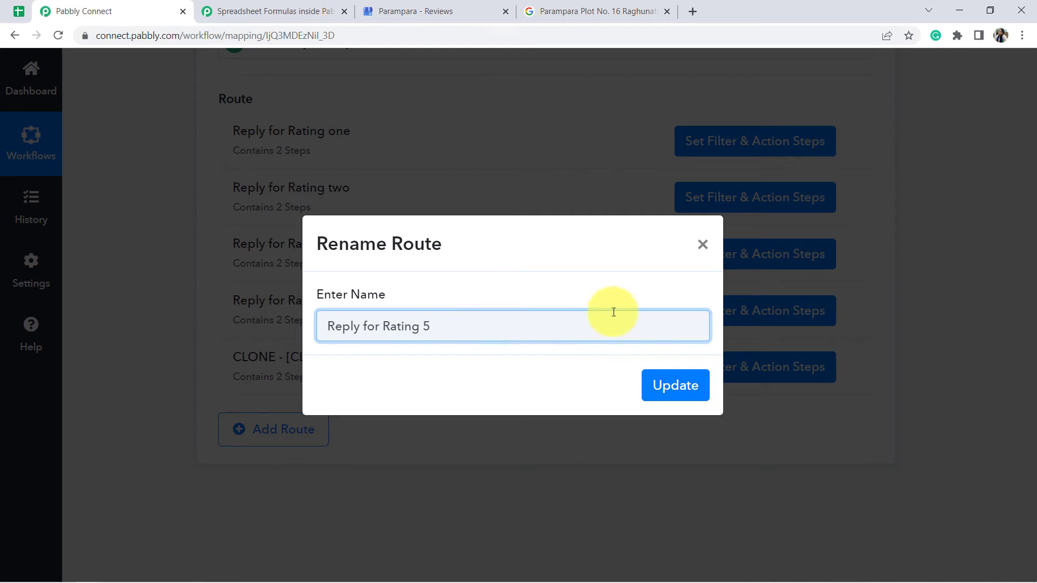
left_click(661, 396)
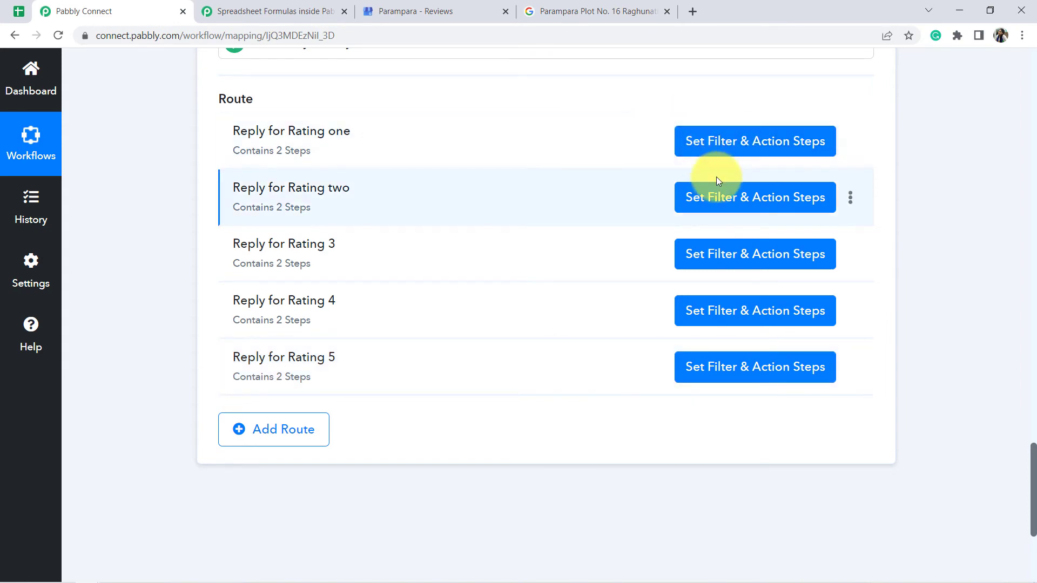
In the Reply for Rating two route, set the filter's StarRating value to "two", then save and send a test request
left_click(716, 195)
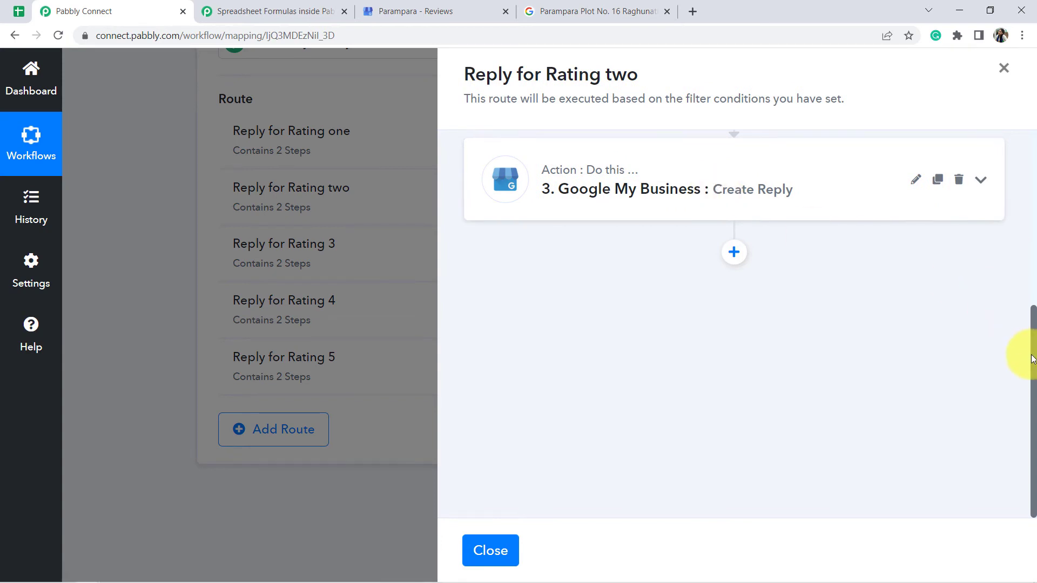
left_click_drag(1034, 361, 1016, 178)
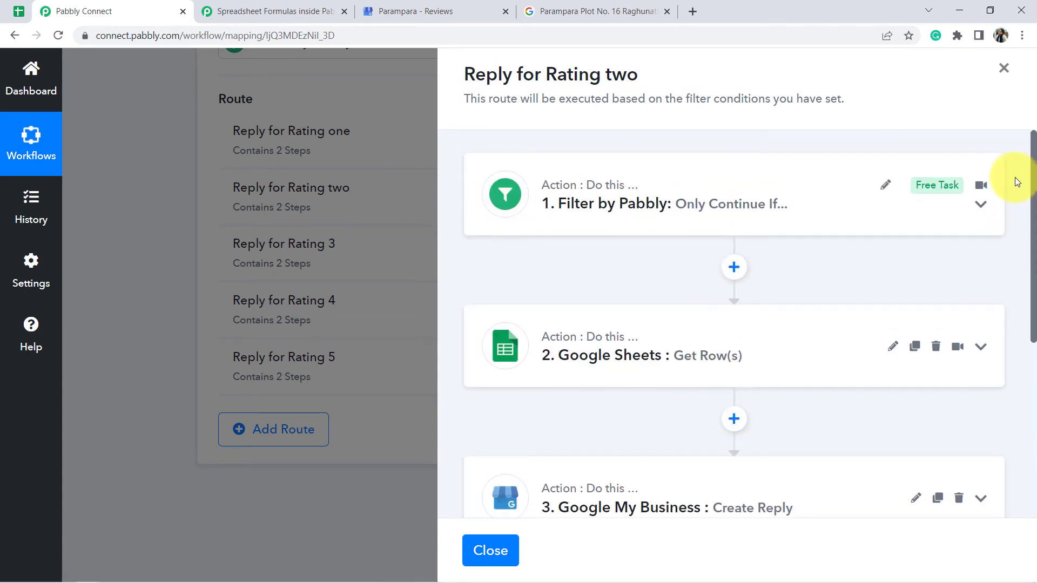
left_click(709, 205)
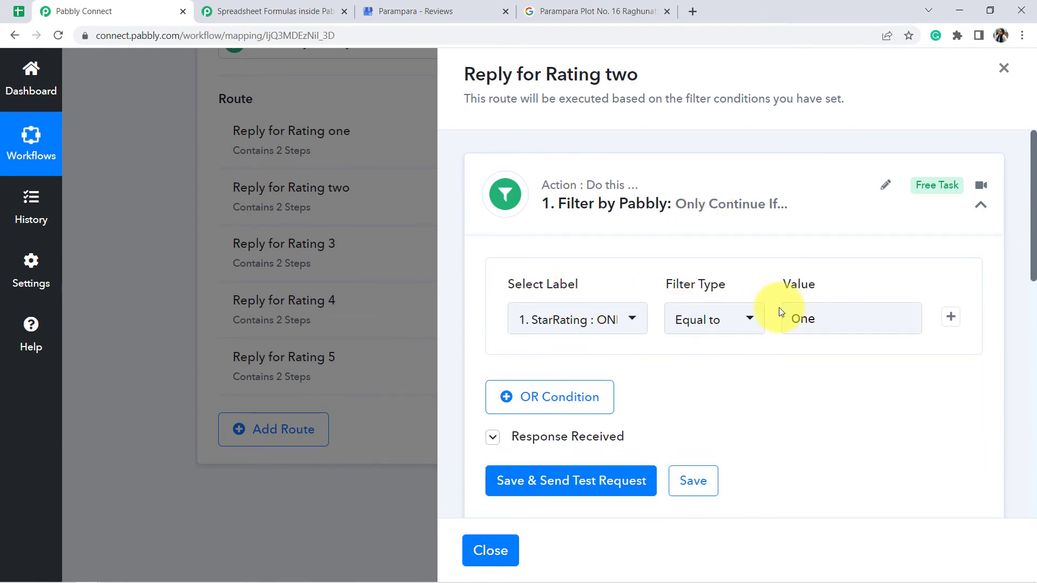
double_click(805, 319)
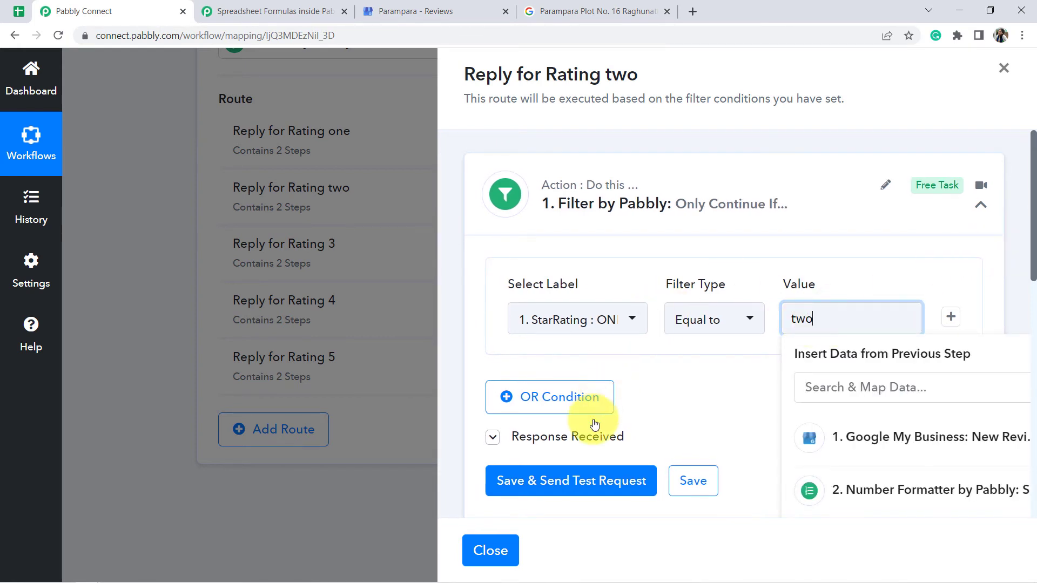
left_click(559, 485)
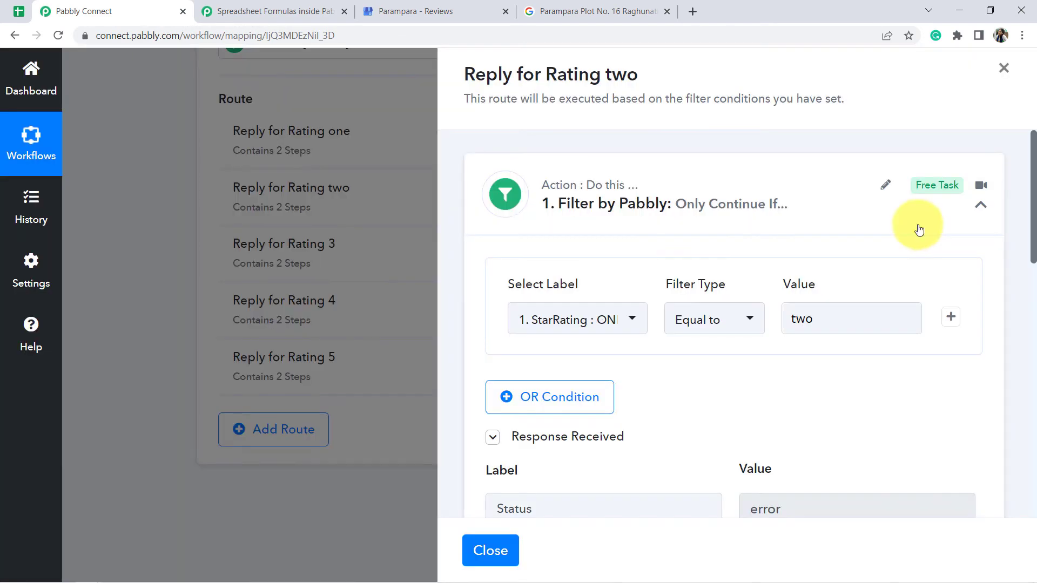
Check the filter's test response, close the route and compare it with the StarRating value in the review trigger's response
scroll(1032, 180, "down", 4)
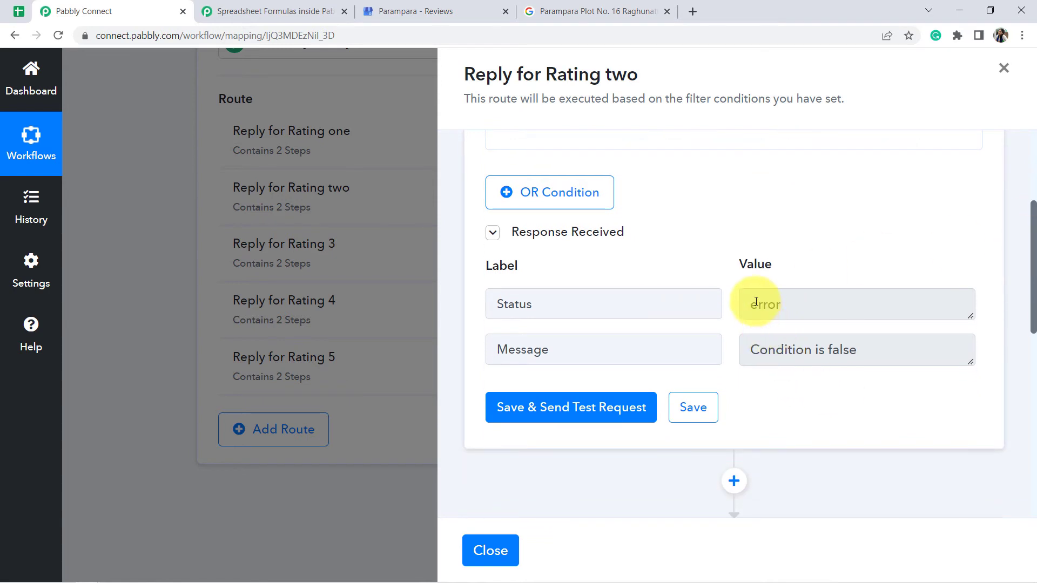
double_click(753, 305)
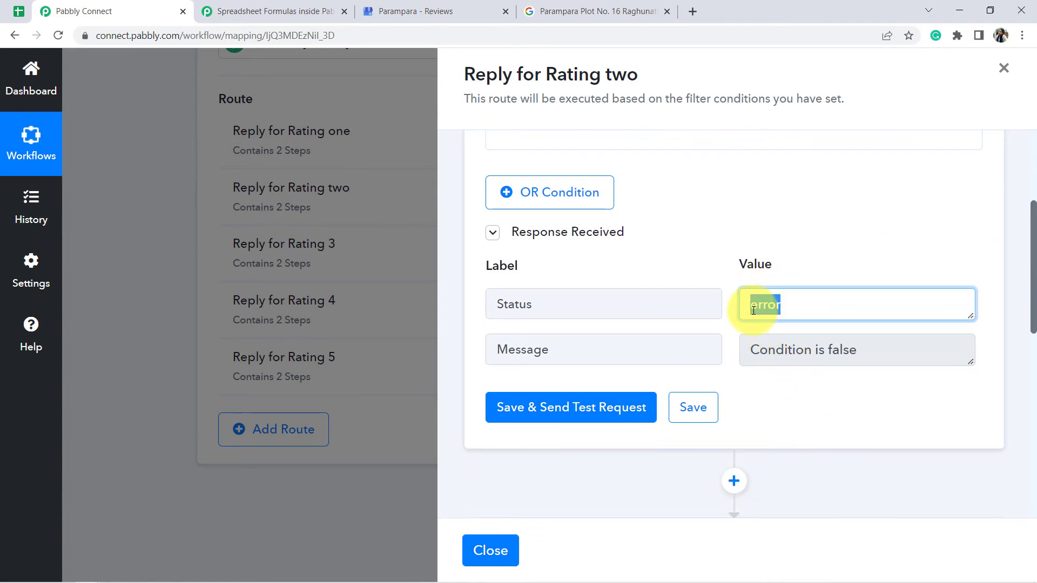
left_click(488, 551)
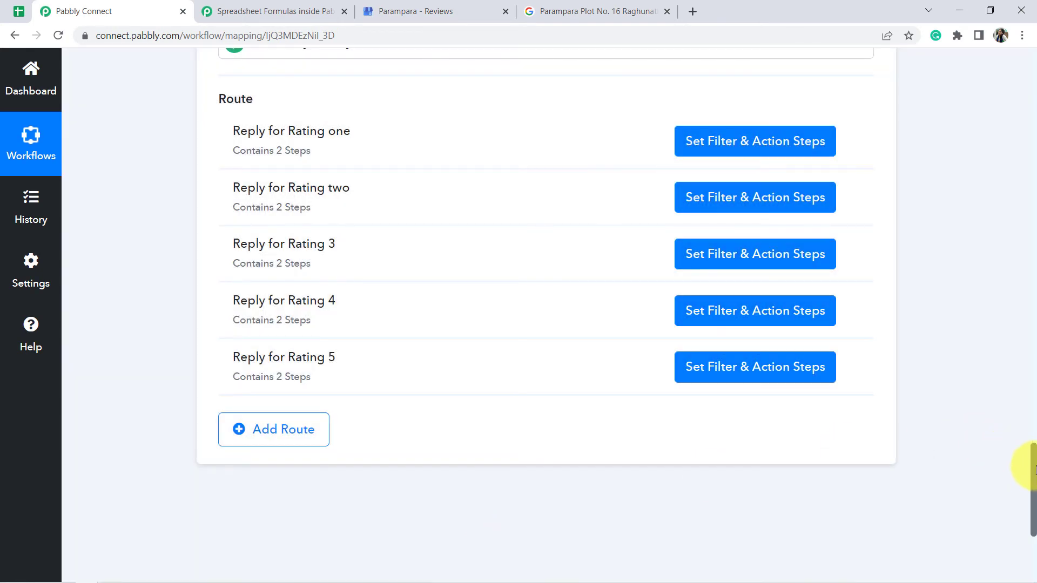
left_click_drag(1034, 469, 1025, 197)
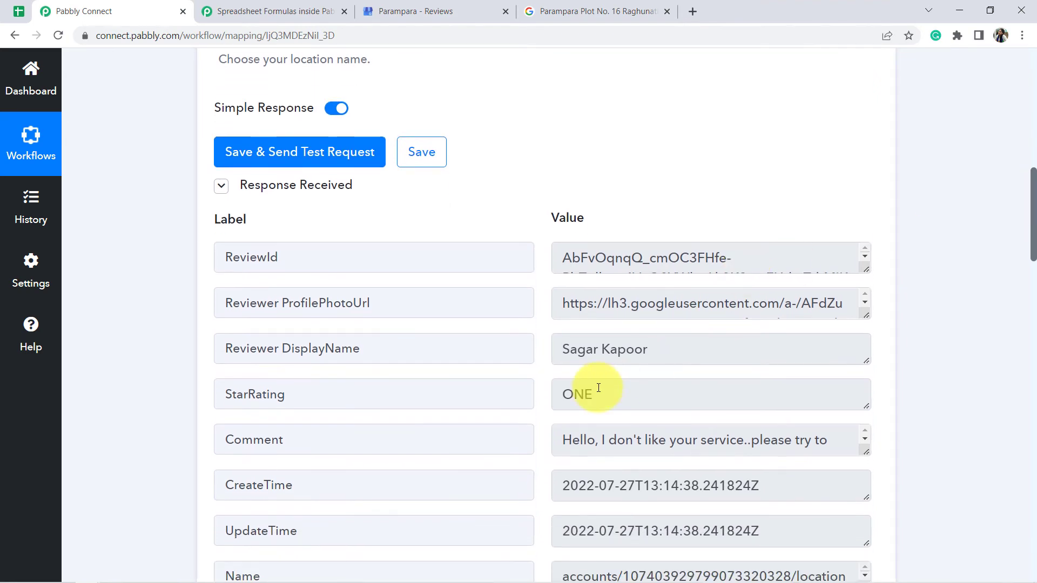
double_click(571, 394)
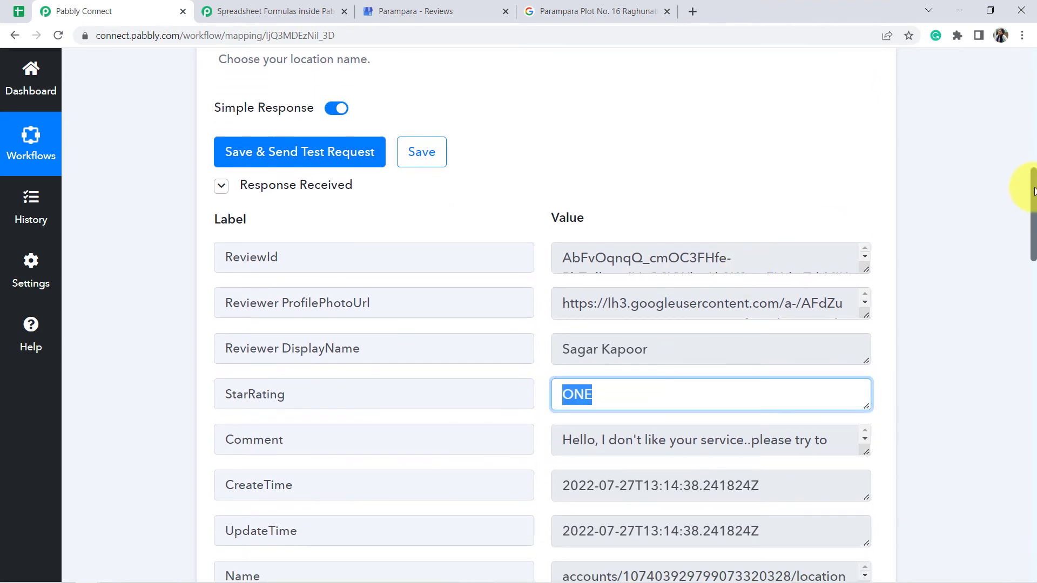
left_click_drag(1033, 190, 1032, 456)
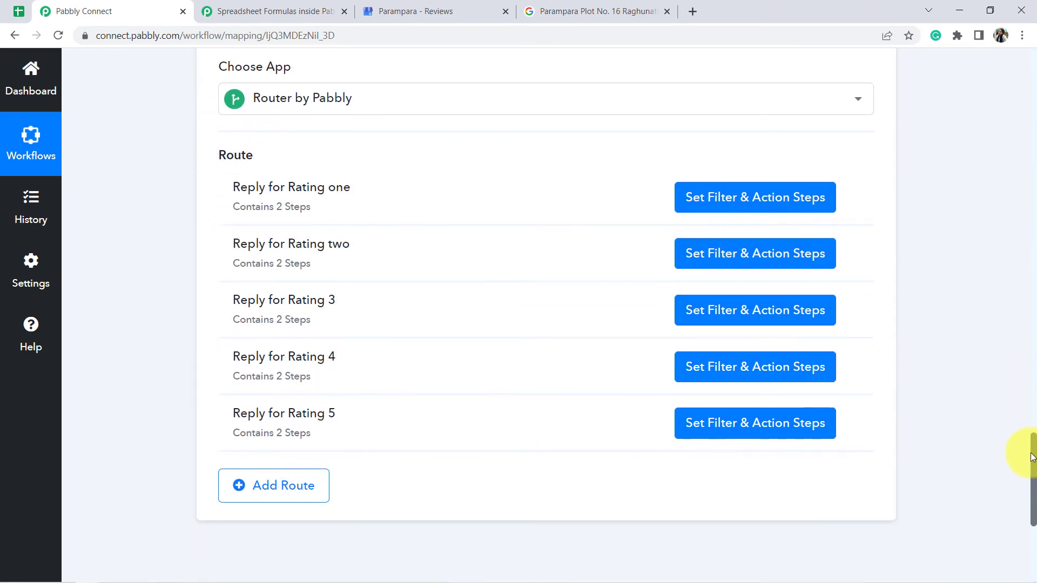
Reopen the Reply for Rating two route, collapse the filter's received response and expand the Google Sheets Get Row(s) step
left_click(772, 268)
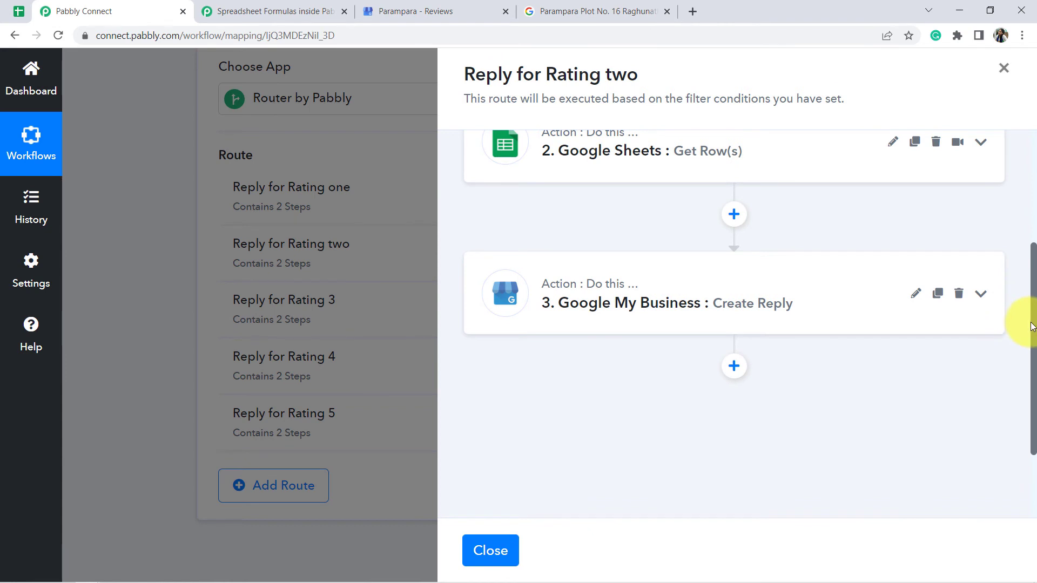
scroll(1031, 302, "up", 4)
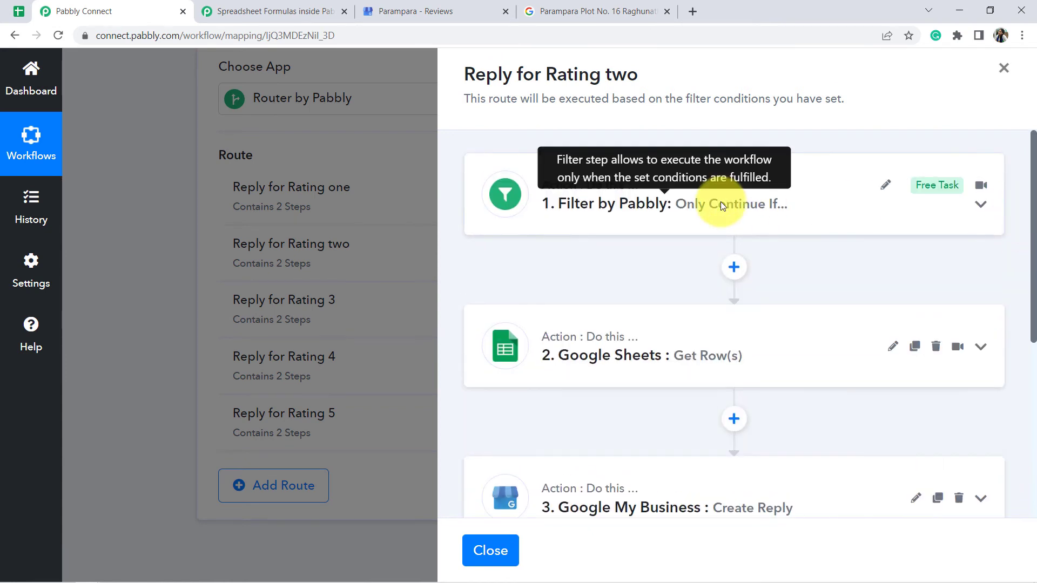
left_click(695, 193)
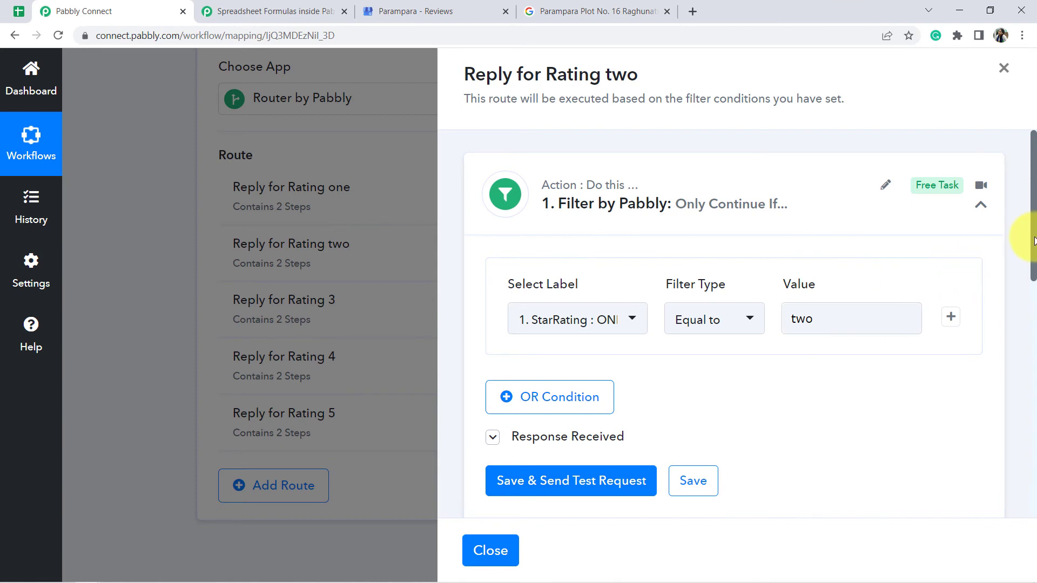
scroll(1021, 296, "down", 3)
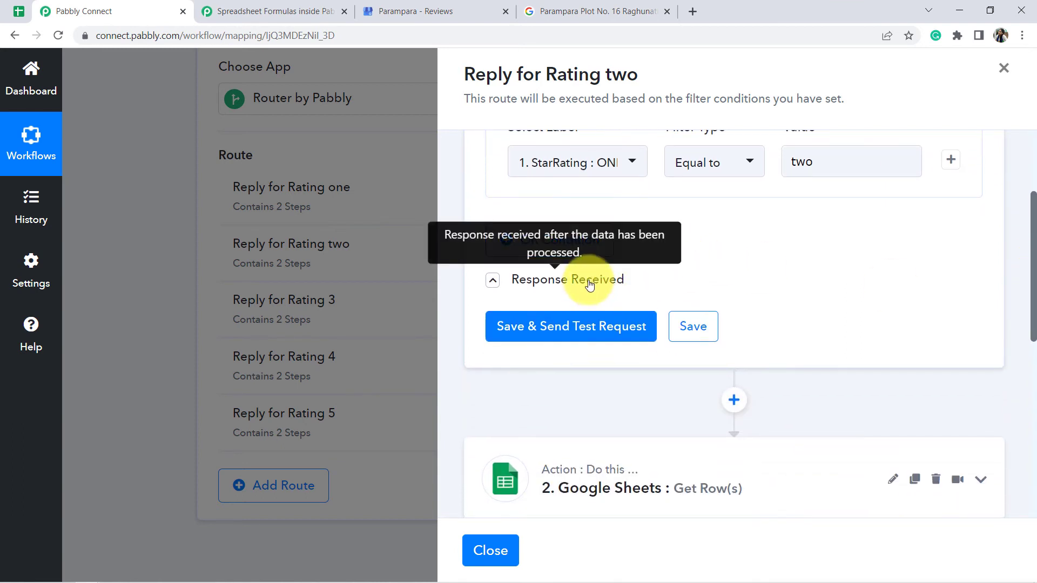
left_click(589, 285)
left_click_drag(1032, 263, 1032, 399)
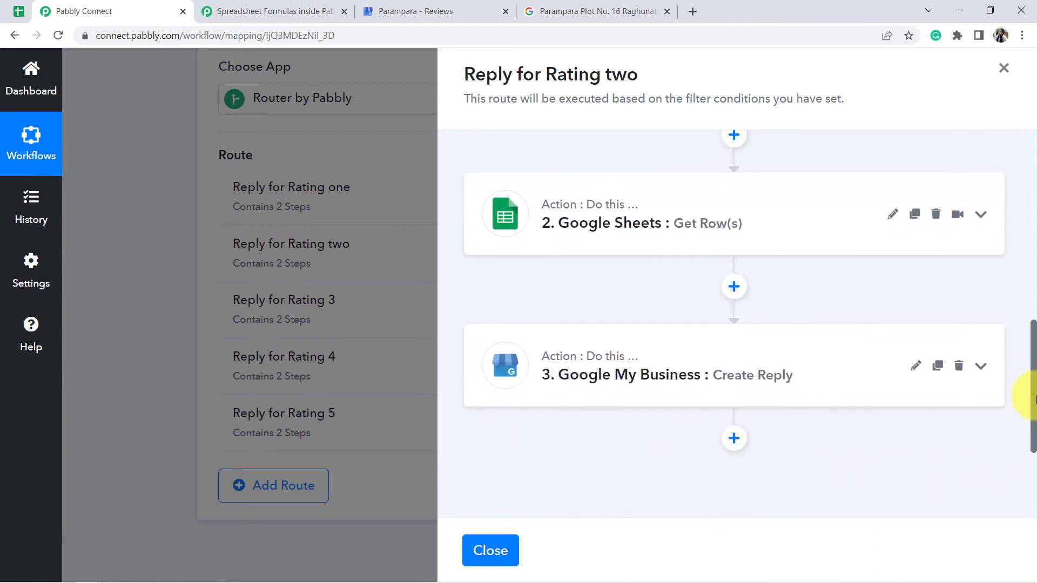
left_click(632, 216)
left_click_drag(1032, 285, 1032, 370)
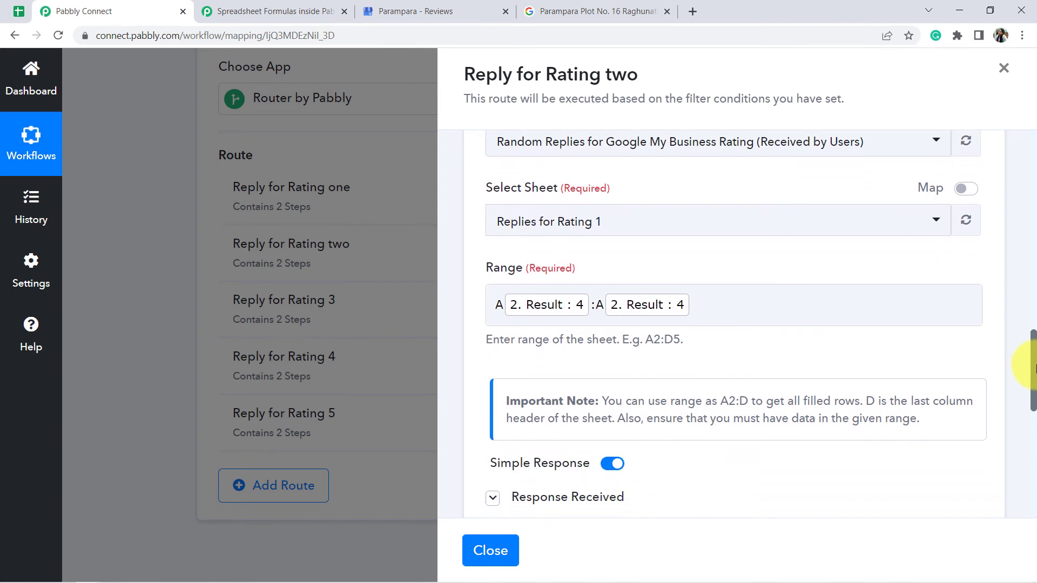
Check the available sheets for the Get Row(s) step and refresh the sheet list
left_click(592, 225)
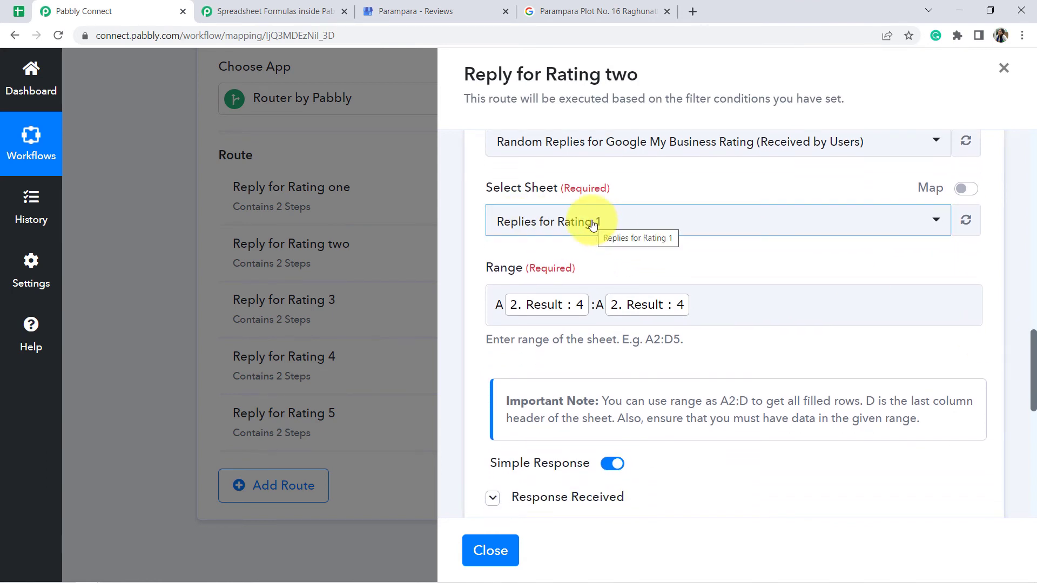
left_click(592, 225)
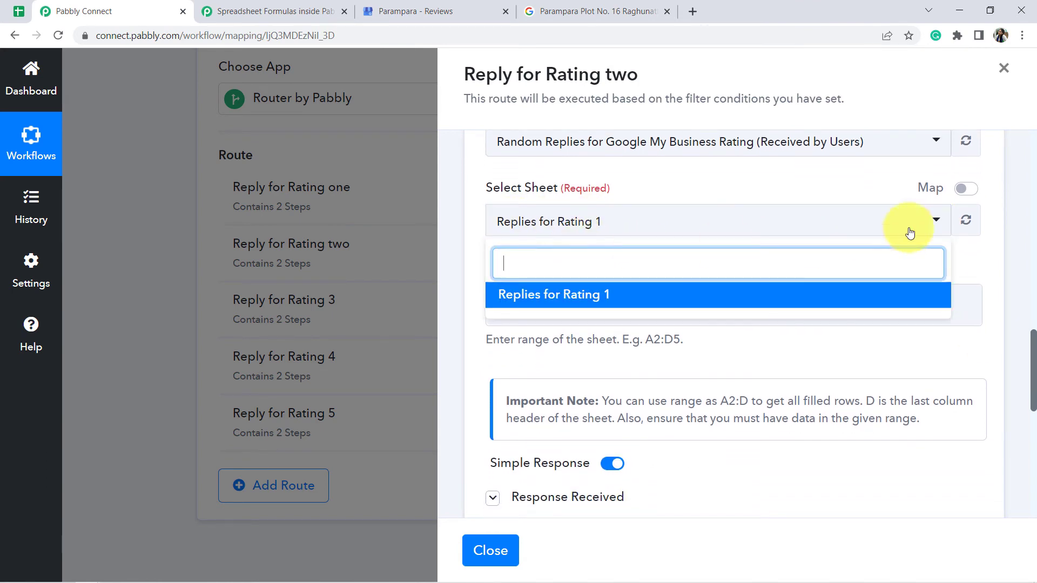
left_click(965, 220)
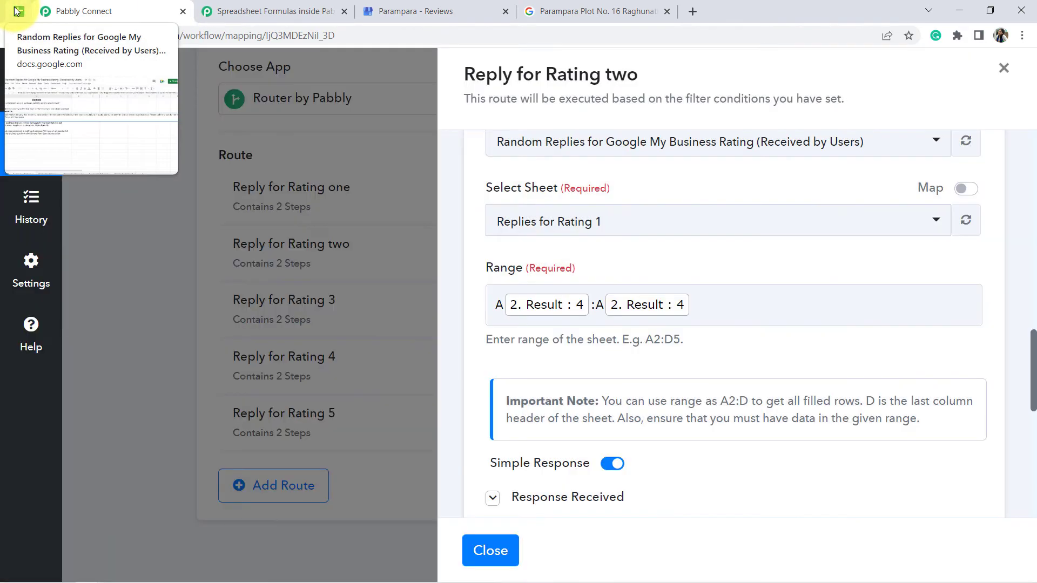
Switch to Google Sheets, review the replies in A2:A6 of the Replies for Rating 2 sheet, and return to Pabbly Connect
left_click(16, 10)
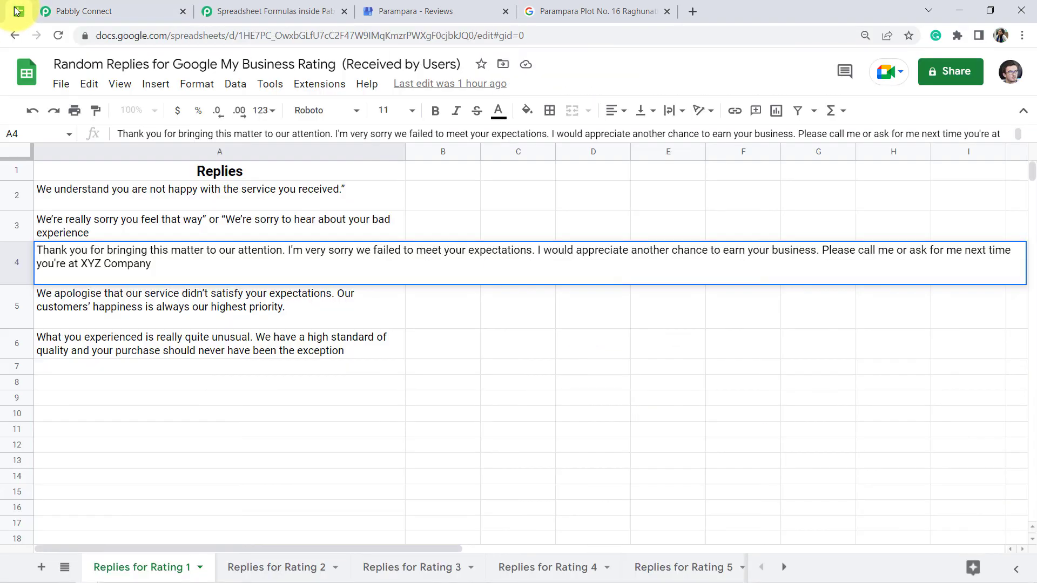
left_click(272, 569)
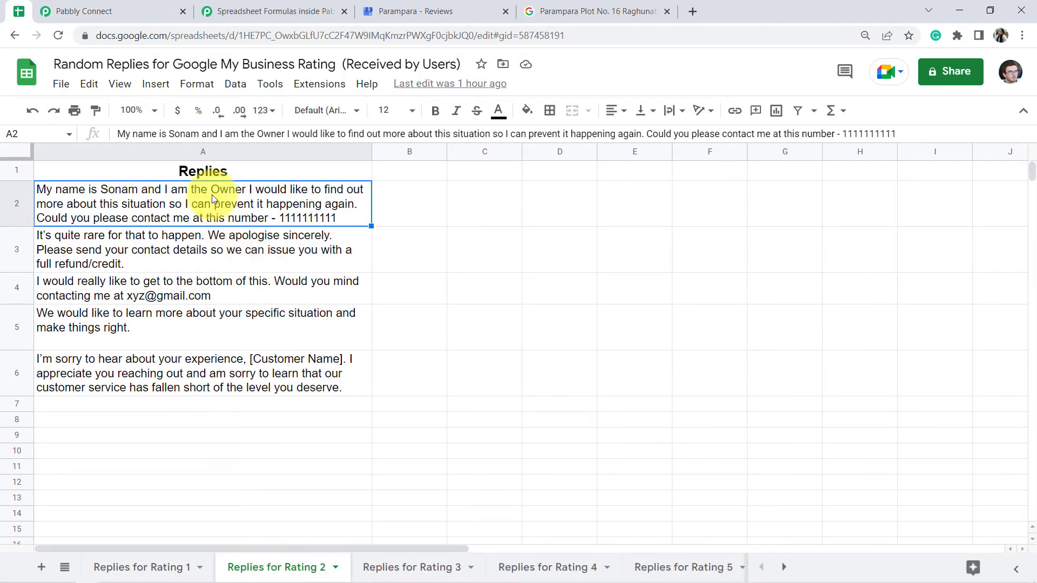
left_click_drag(222, 207, 226, 379)
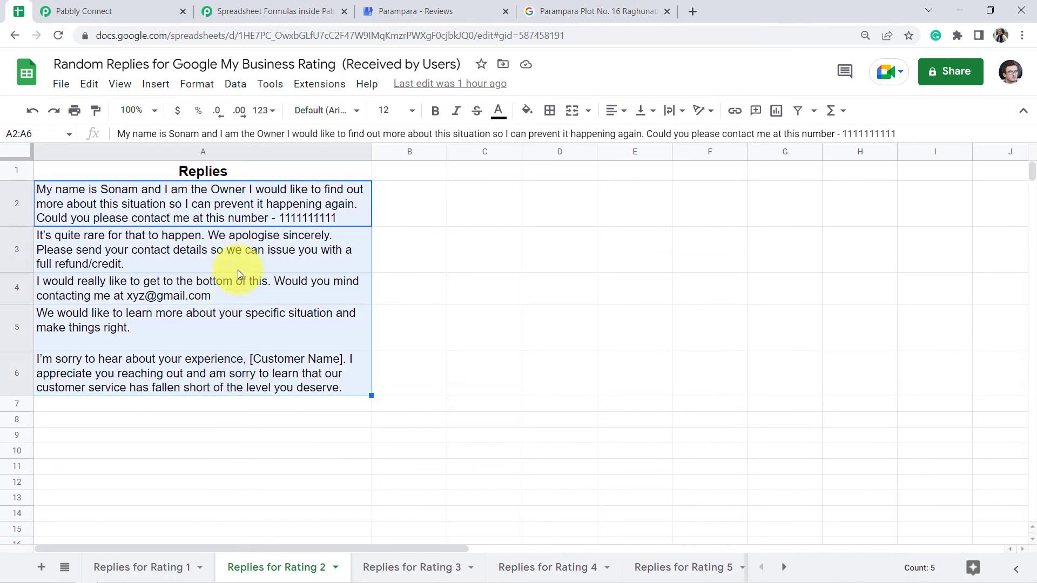
left_click(98, 7)
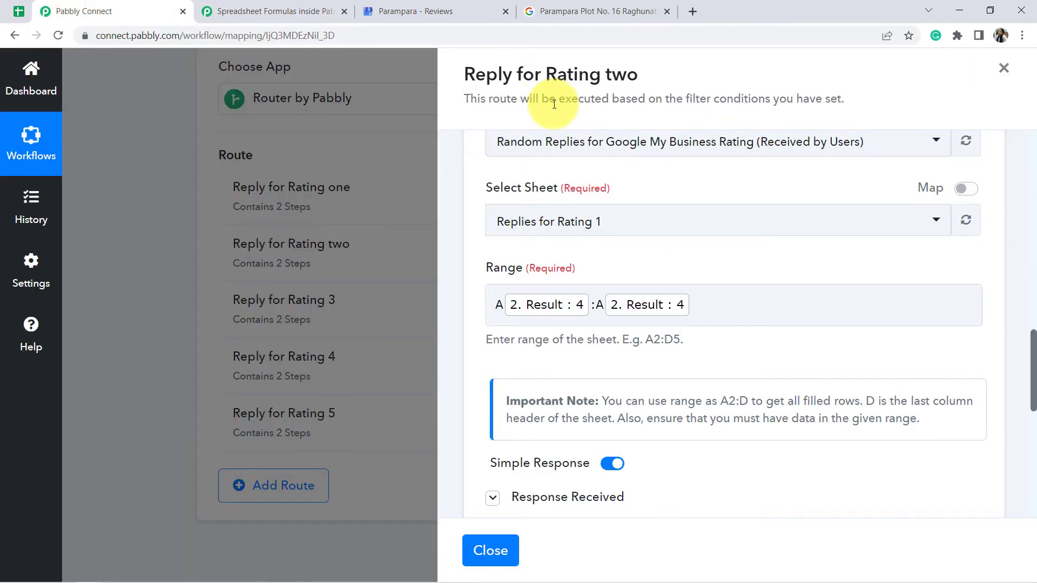
Select the Replies for Rating 2 sheet for the Get Row(s) step, then save and send a test request
left_click(605, 225)
left_click(539, 336)
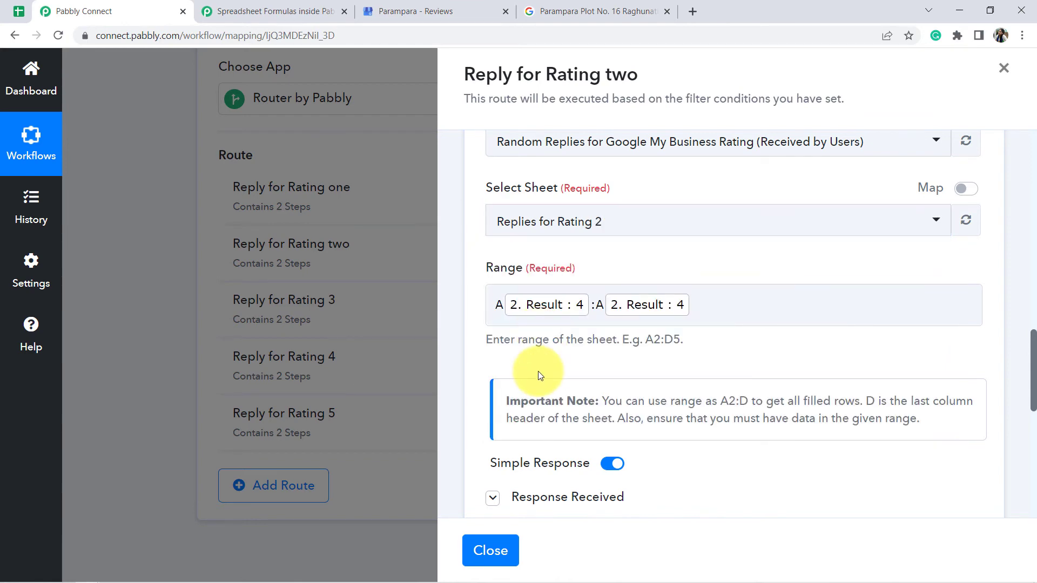
scroll(1020, 359, "down", 4)
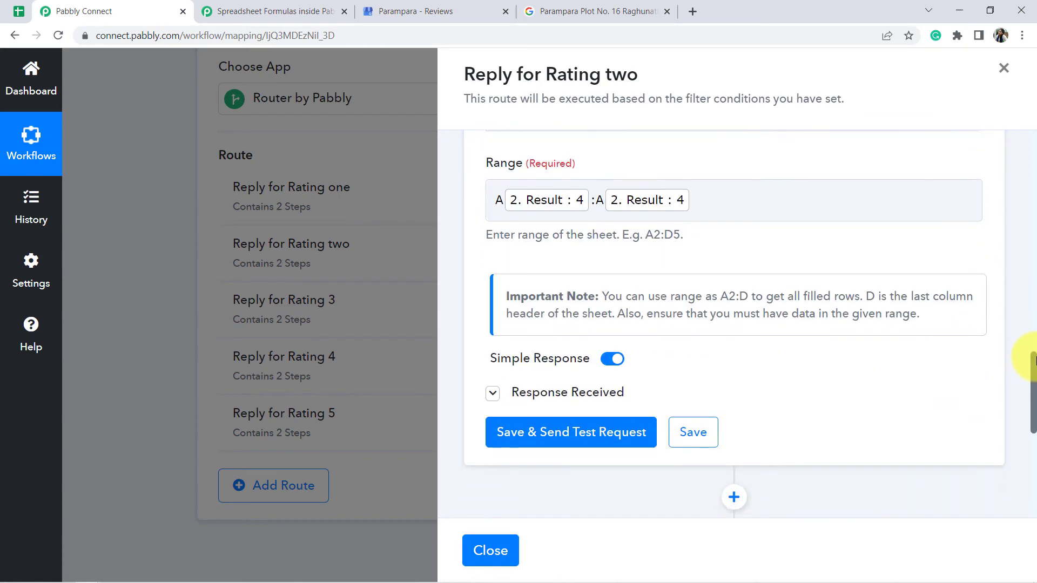
left_click(585, 337)
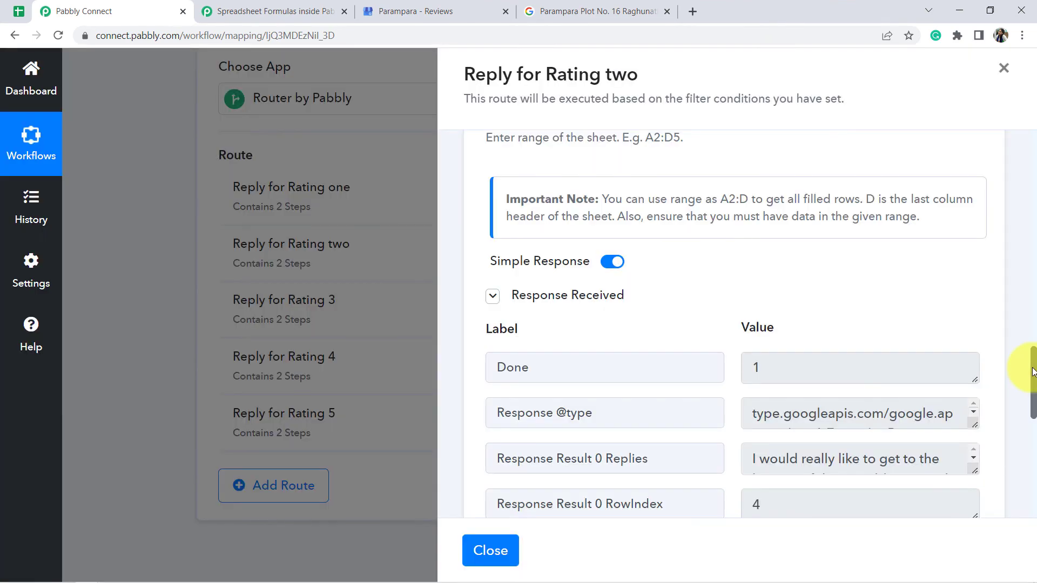
Enlarge the returned reply text in the Get Row(s) response, compare it with cell A4 in Google Sheets, and return to Pabbly Connect
left_click_drag(1032, 371, 1032, 406)
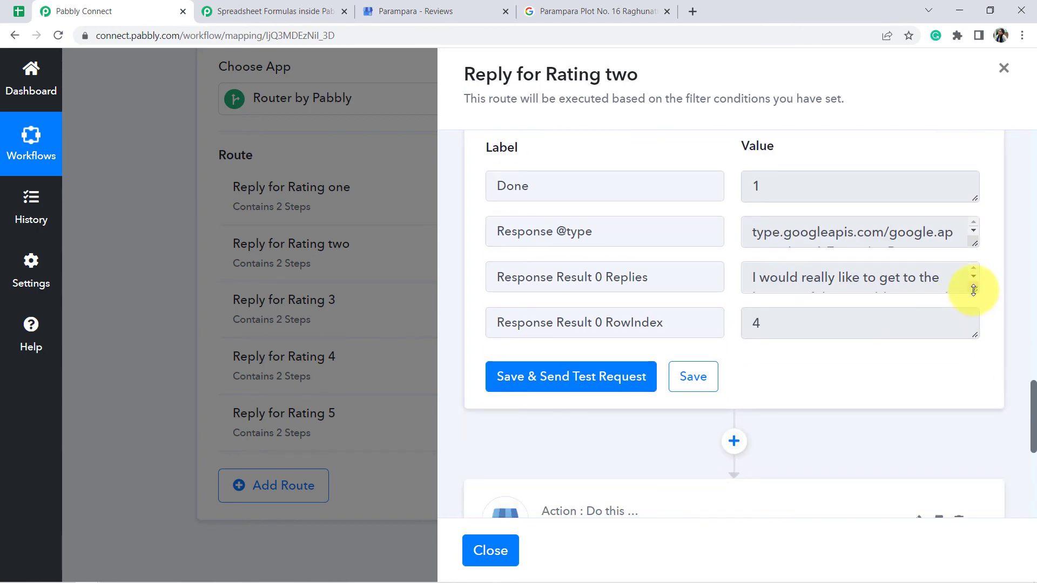
left_click_drag(974, 290, 974, 360)
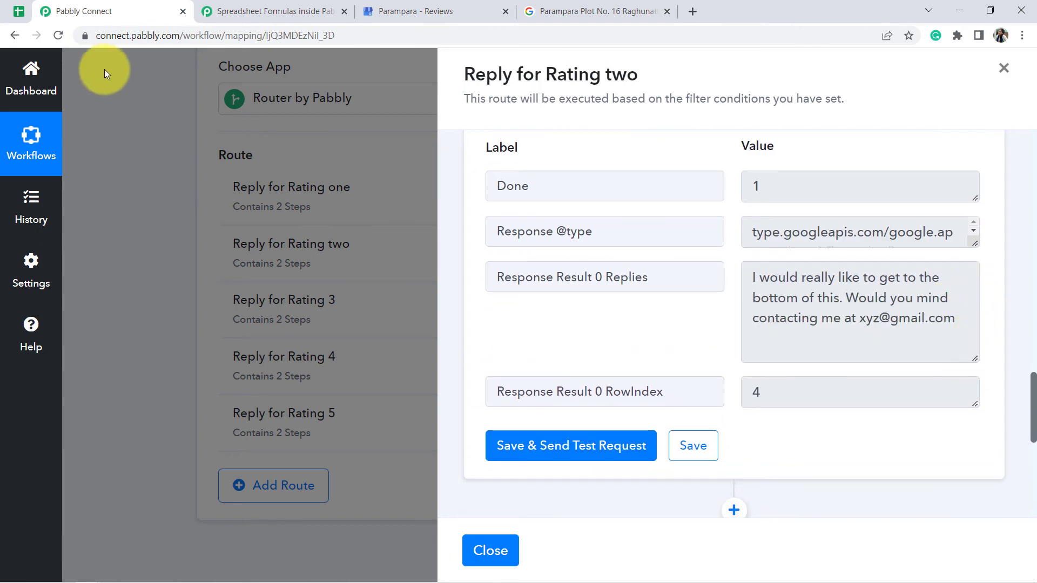
left_click(18, 10)
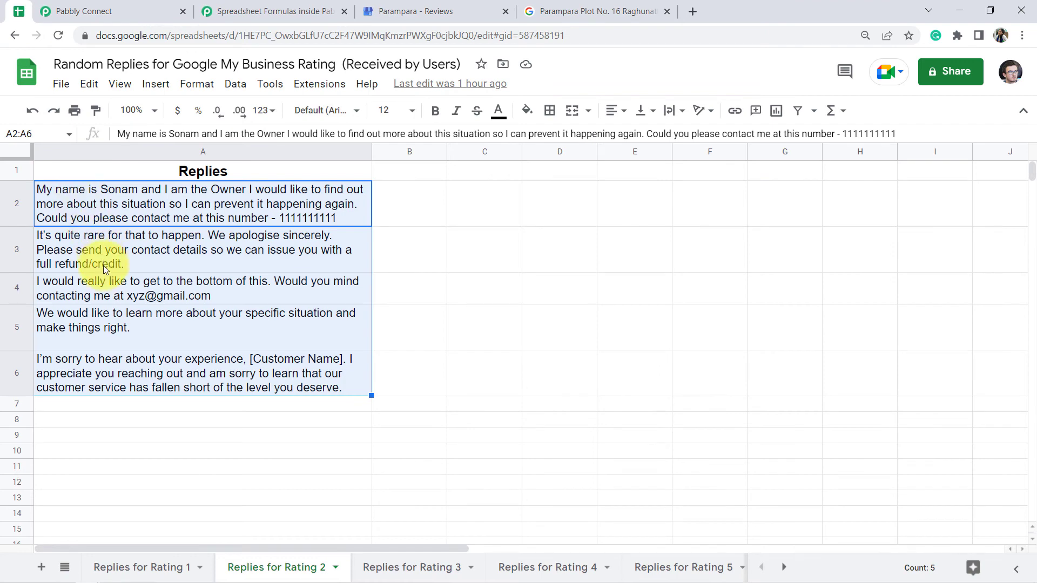
left_click(105, 293)
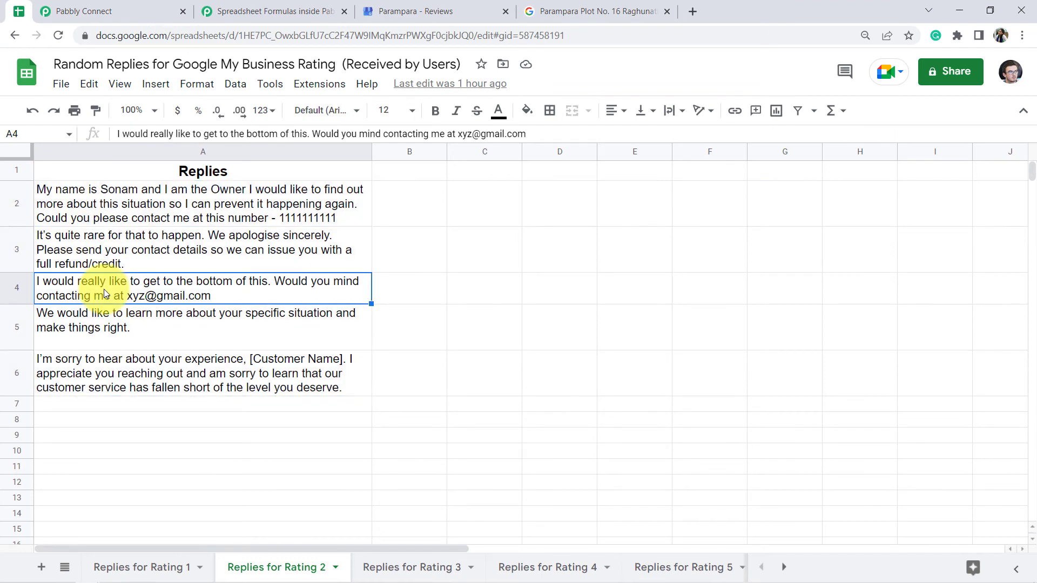
left_click(84, 14)
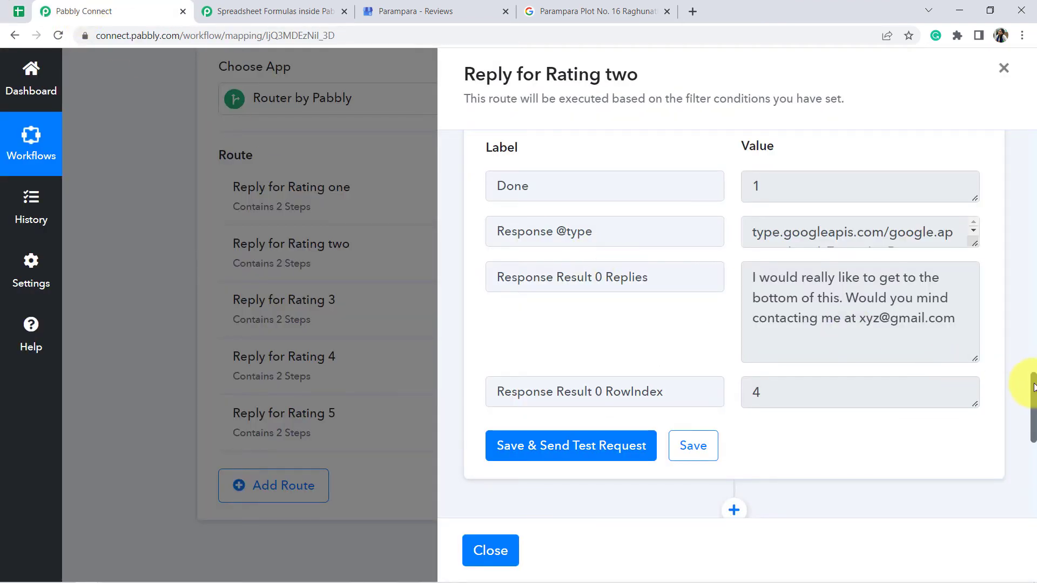
Expand the Google My Business Create Reply step of the Reply for Rating two route and check its Review Name mapping
left_click_drag(1034, 400, 1030, 440)
left_click(668, 331)
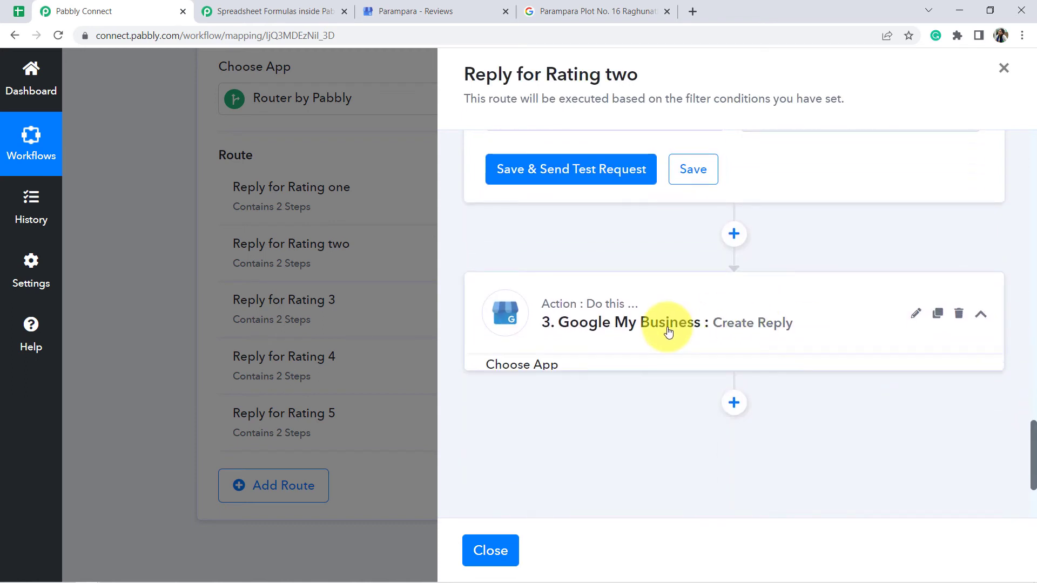
left_click_drag(1034, 368, 1032, 428)
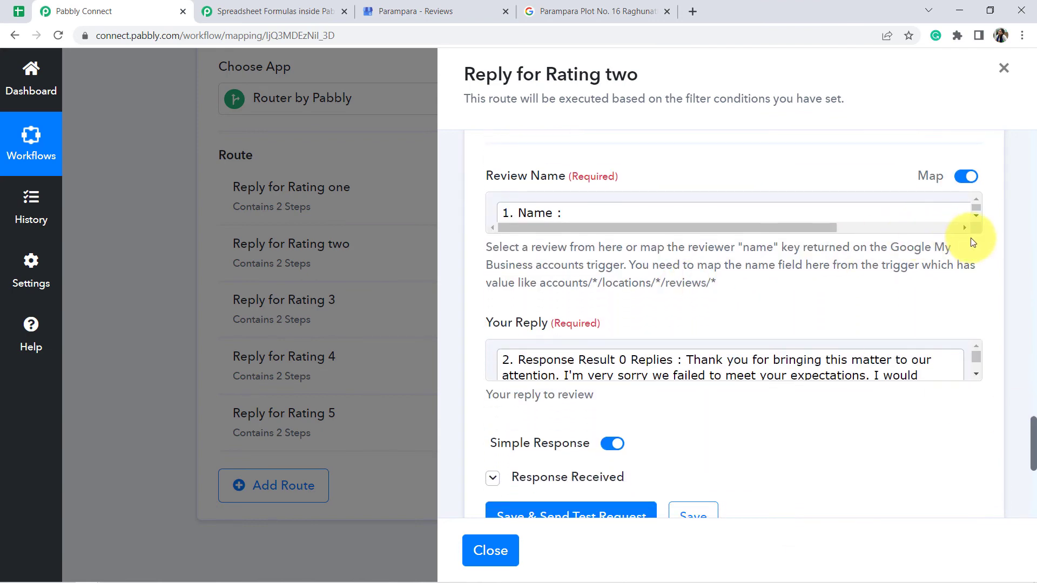
left_click(538, 226)
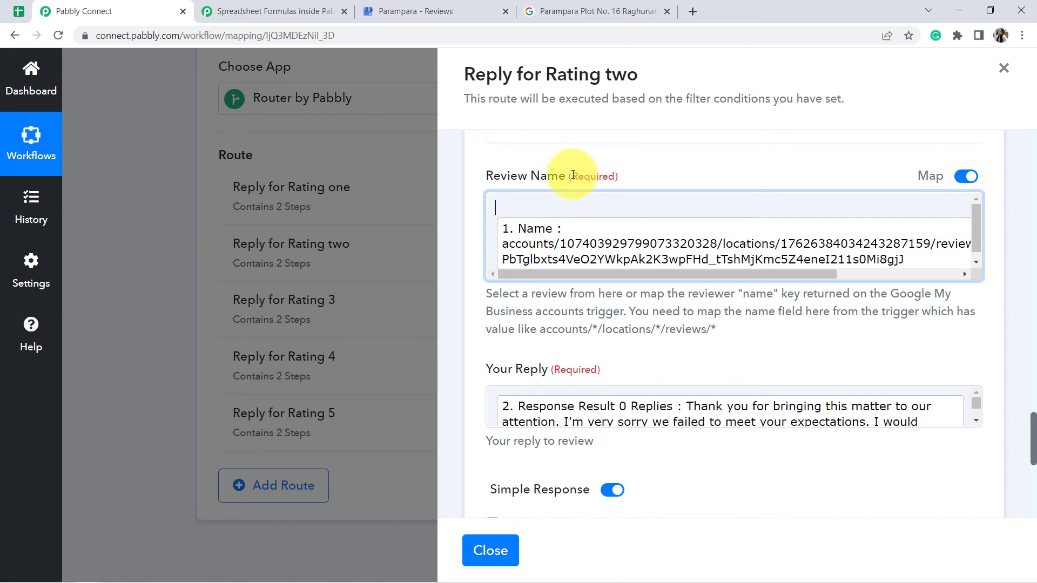
left_click(490, 182)
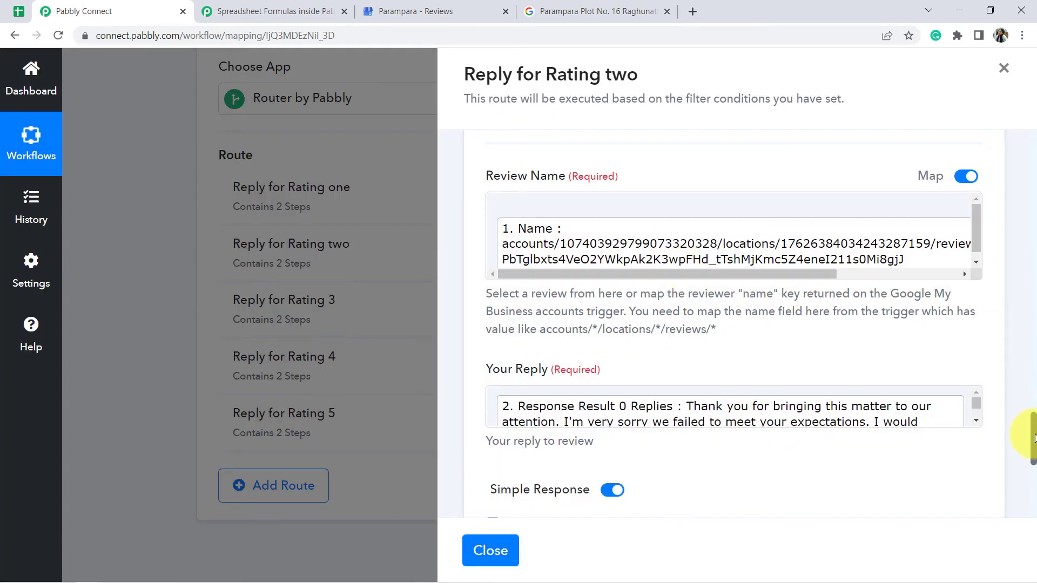
scroll(1033, 437, "down", 3)
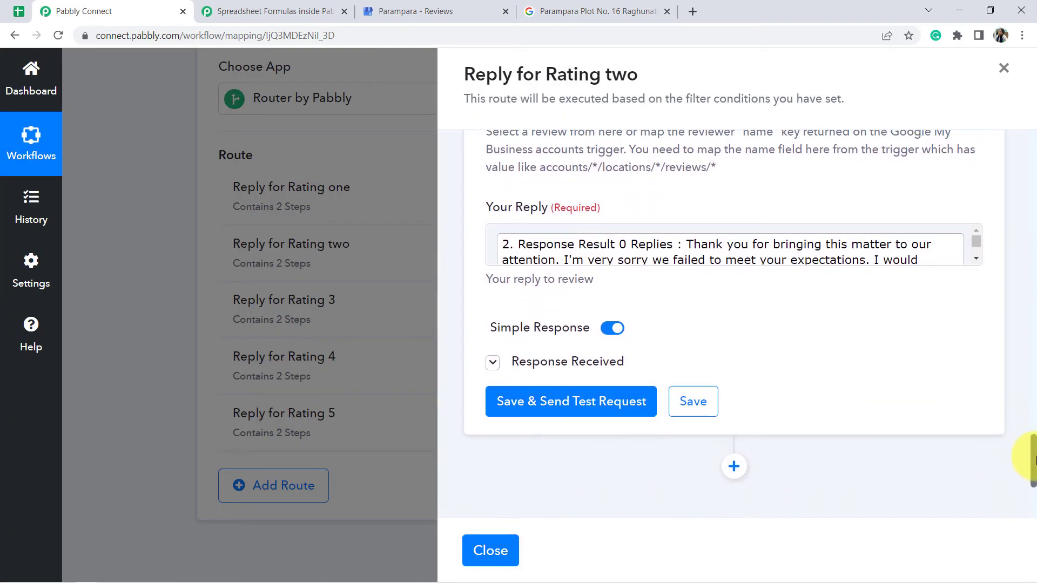
Map Response Result 0 Replies from the Rating two Get Row(s) step into Your Reply, then save and send a test request
left_click(921, 248)
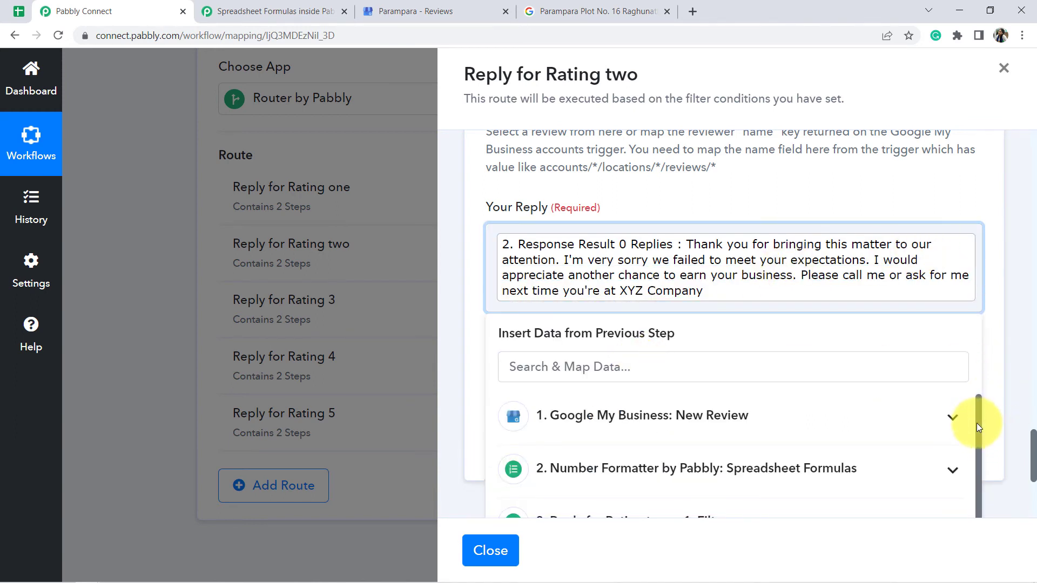
left_click_drag(976, 423, 985, 492)
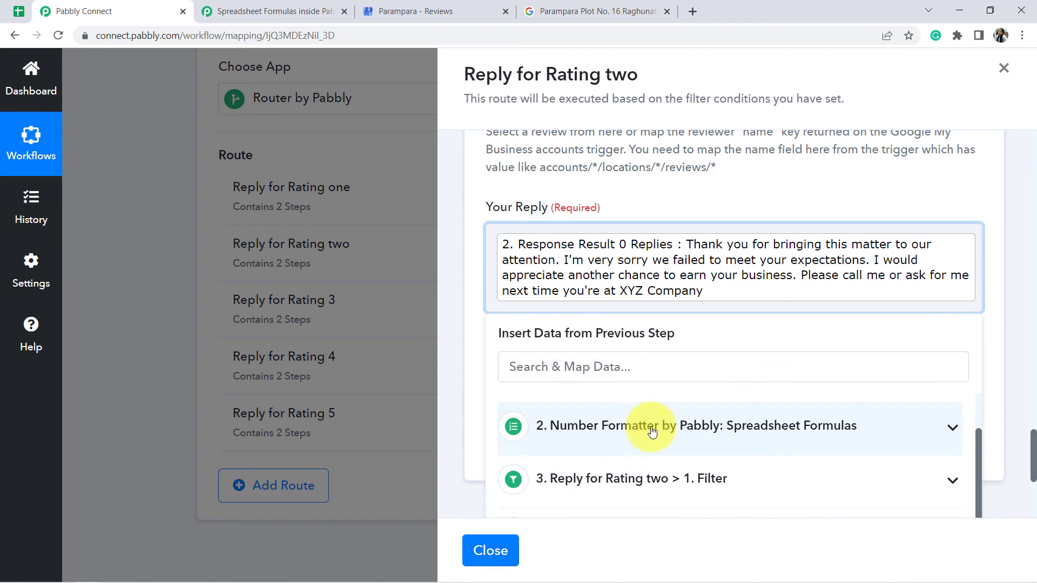
left_click_drag(1032, 442, 1024, 456)
left_click(798, 399)
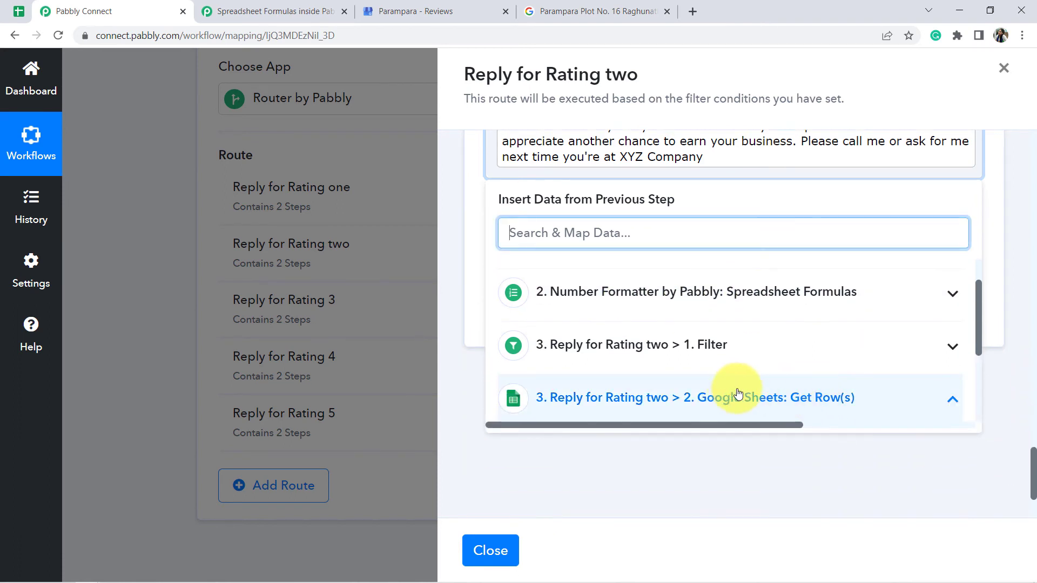
left_click_drag(979, 352, 972, 410)
left_click(837, 378)
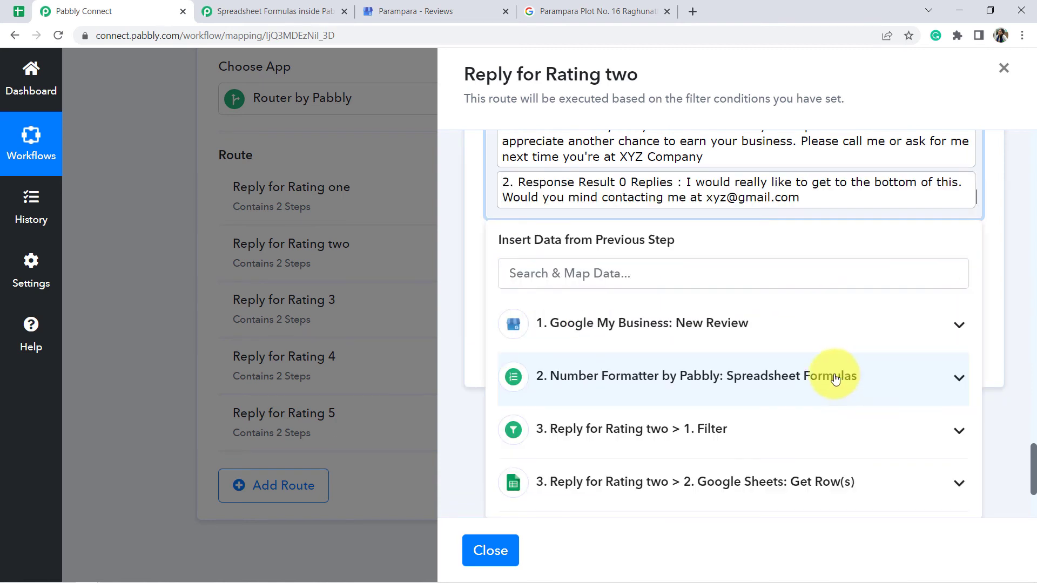
left_click(440, 287)
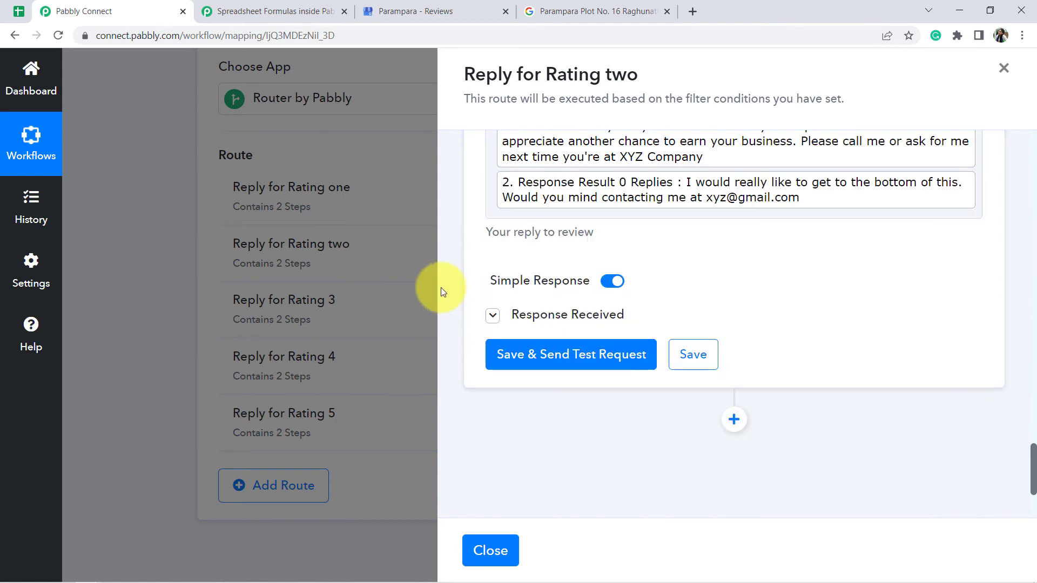
left_click(574, 355)
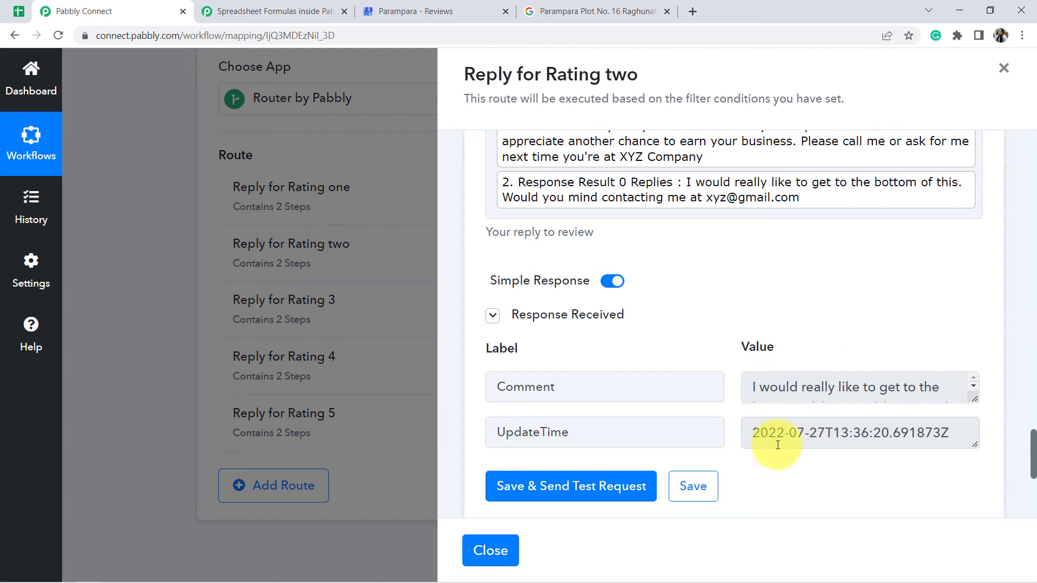
Switch to Google Sheets, review replies A2:A6 on the Replies for Rating 2 sheet, and return to Pabbly Connect
left_click(16, 11)
left_click_drag(100, 205, 116, 366)
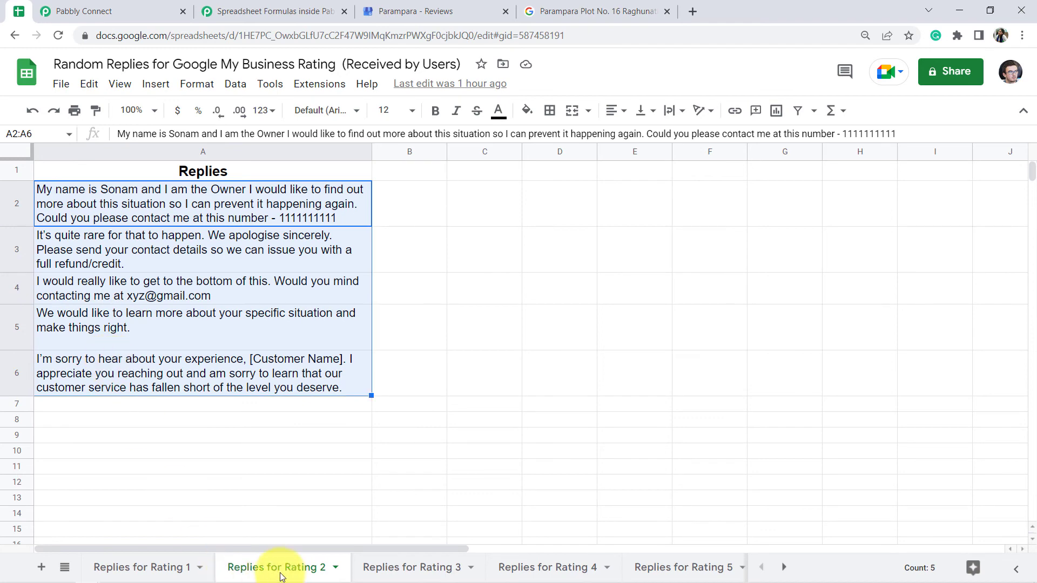
left_click(81, 6)
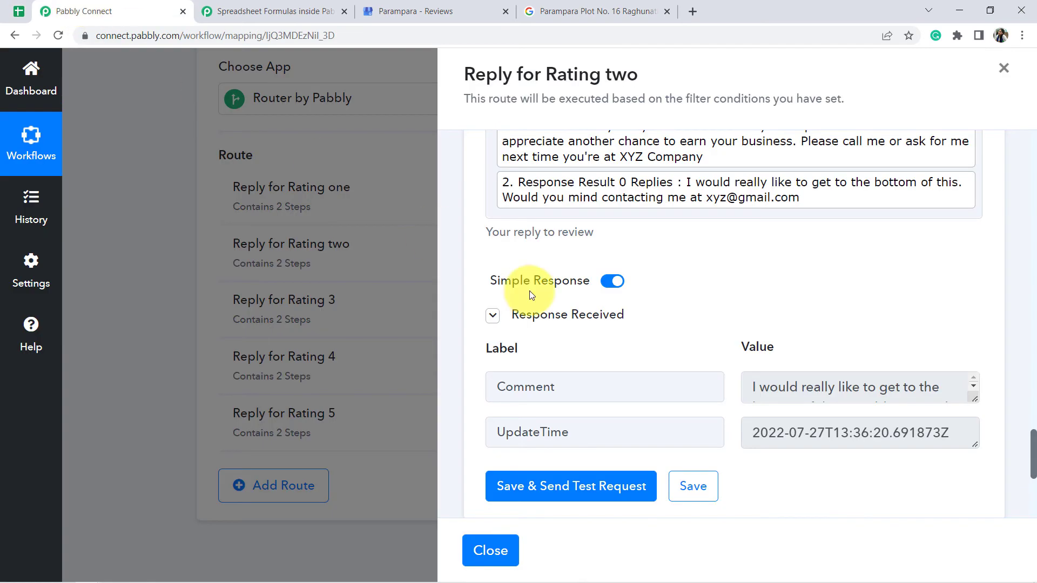
Close the Reply for Rating two route, open the Reply for Rating 3 route and expand its filter step
left_click(488, 550)
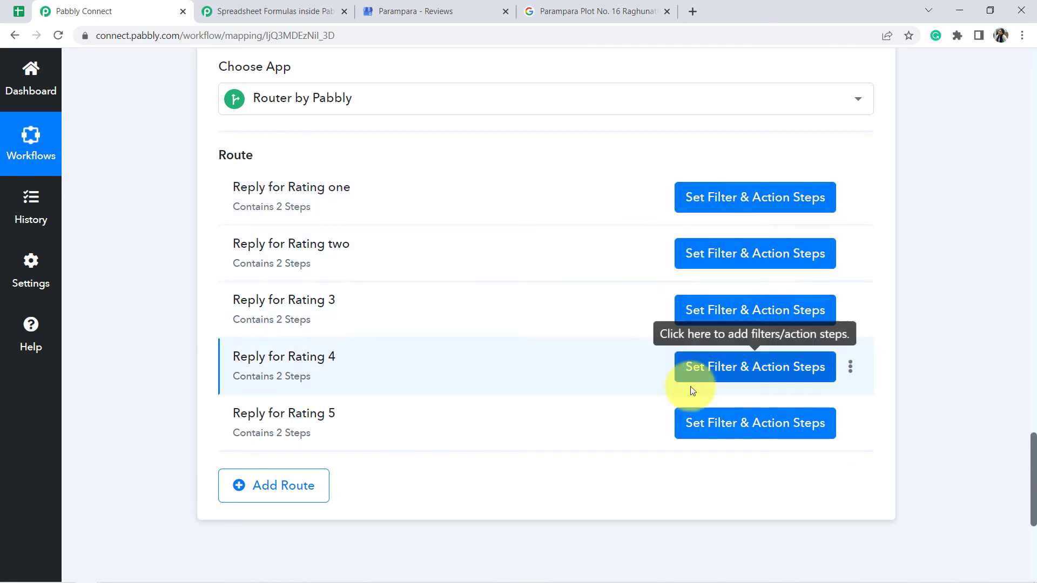
left_click(715, 313)
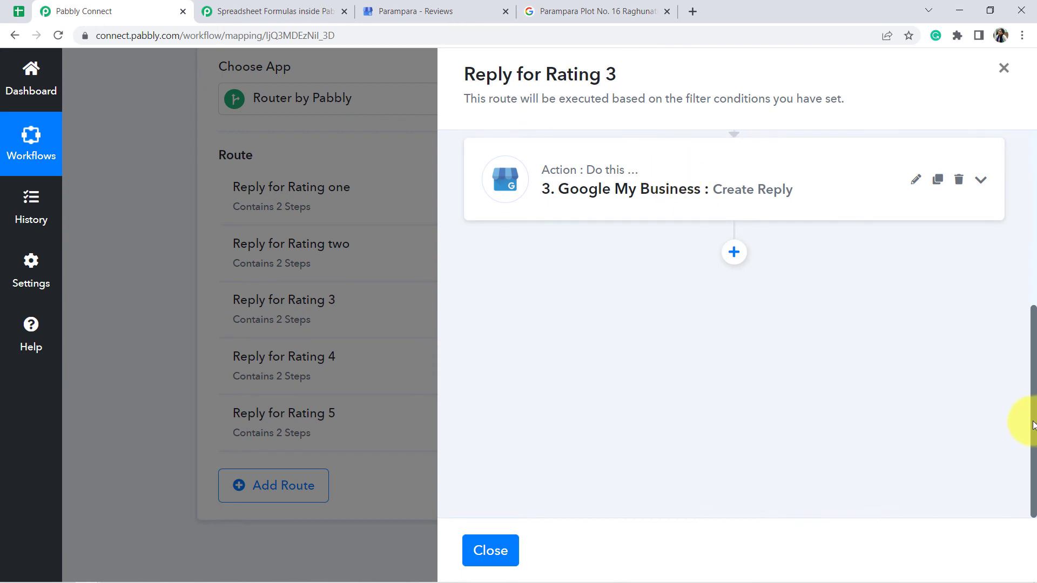
left_click_drag(1033, 425, 1027, 250)
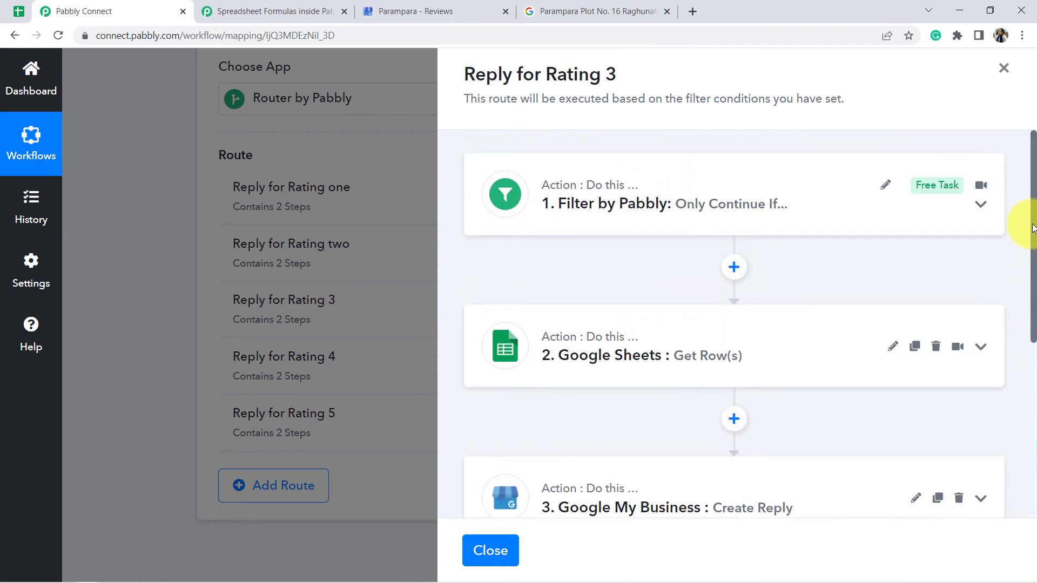
left_click(647, 207)
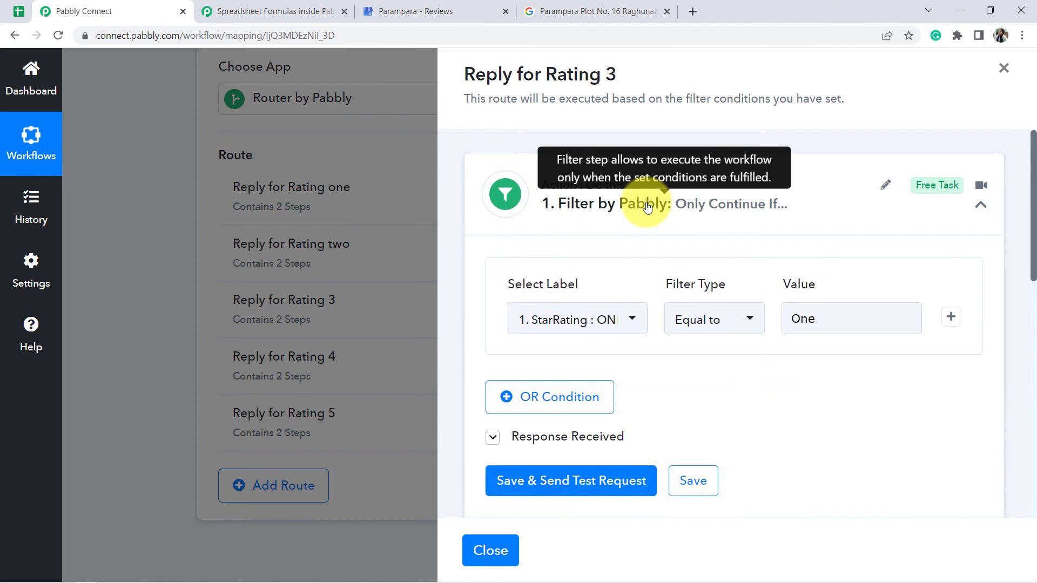
Set the StarRating filter value to three, then save and send a test request
scroll(1033, 253, "down", 1)
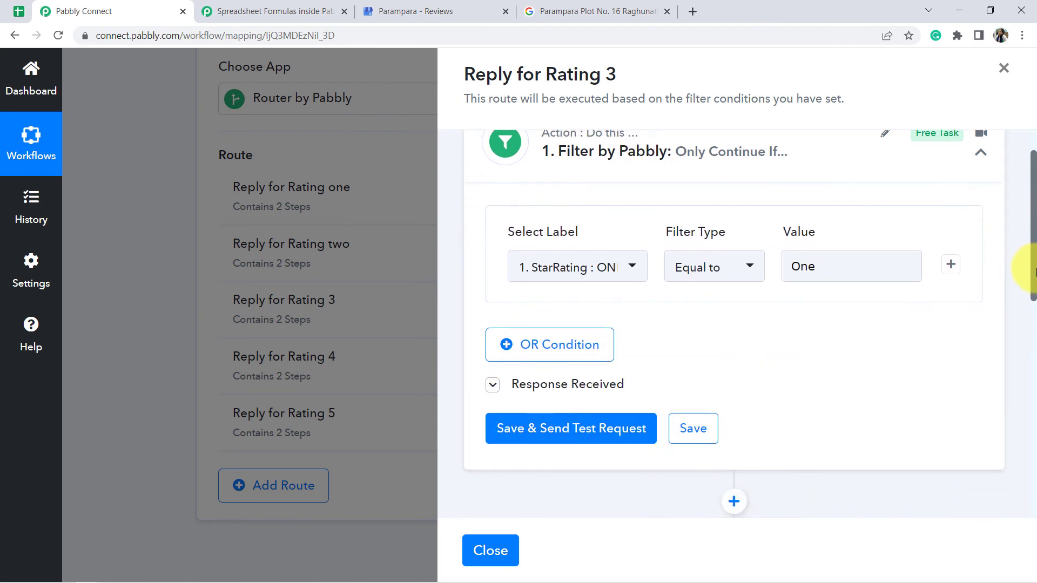
double_click(804, 266)
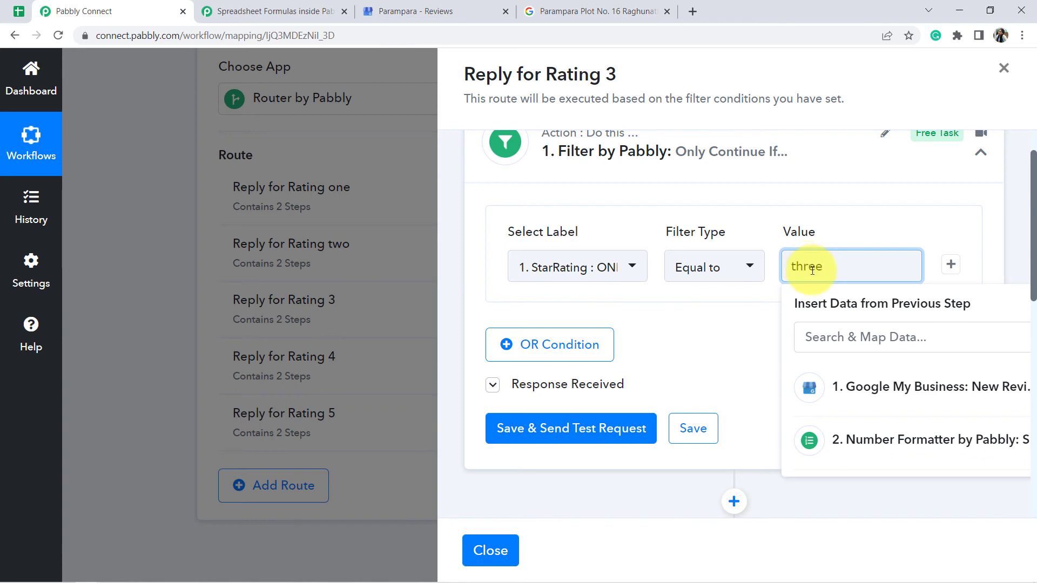
type("three")
left_click(547, 430)
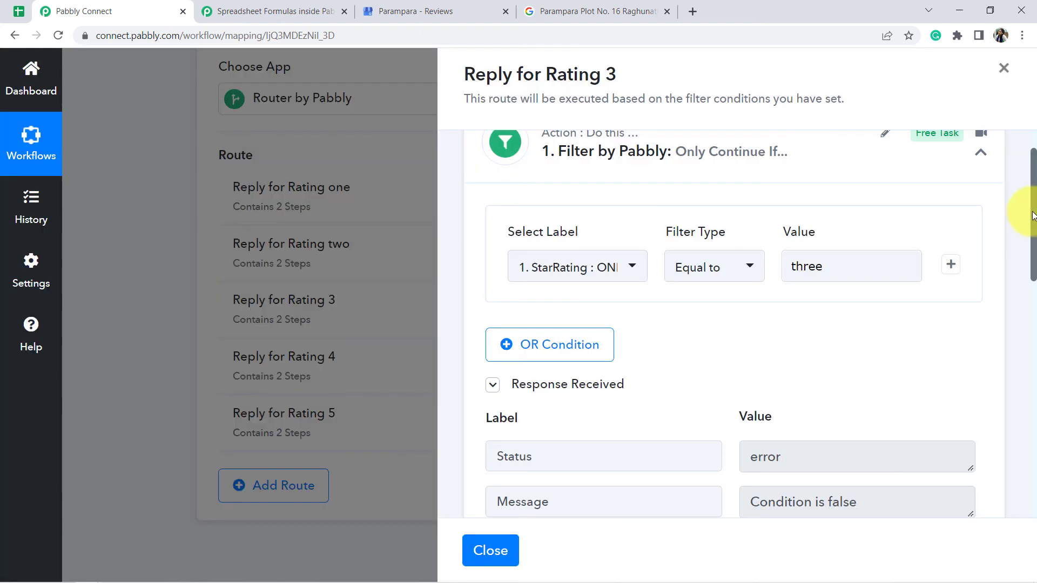
Expand the route's Google Sheets Get Row(s) step, refresh its sheet list and select the Replies for Rating 3 sheet
left_click_drag(1031, 214, 1033, 372)
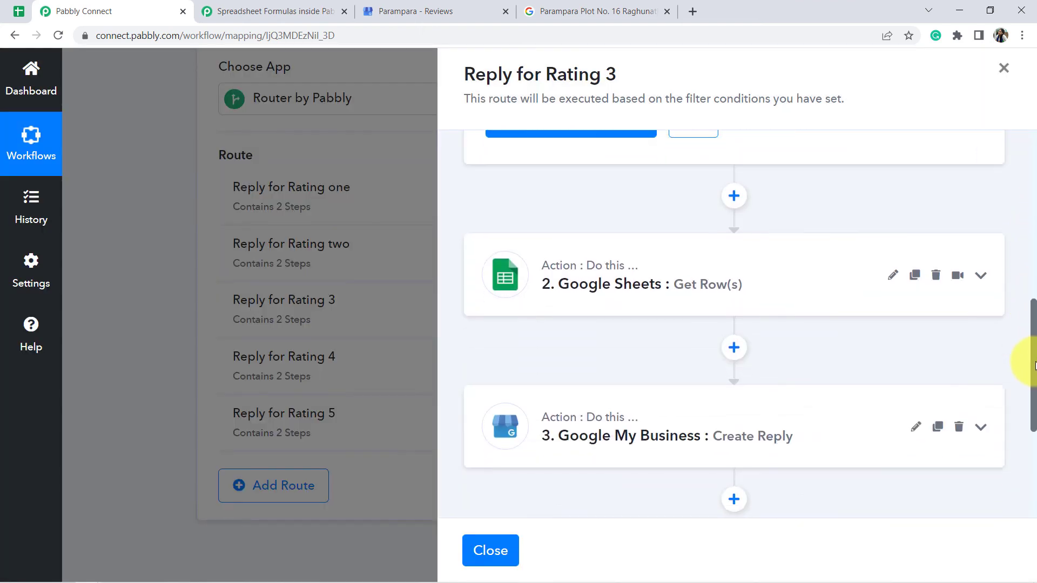
left_click(722, 290)
left_click_drag(1030, 247, 1025, 324)
scroll(1032, 367, "down", 4)
left_click(598, 321)
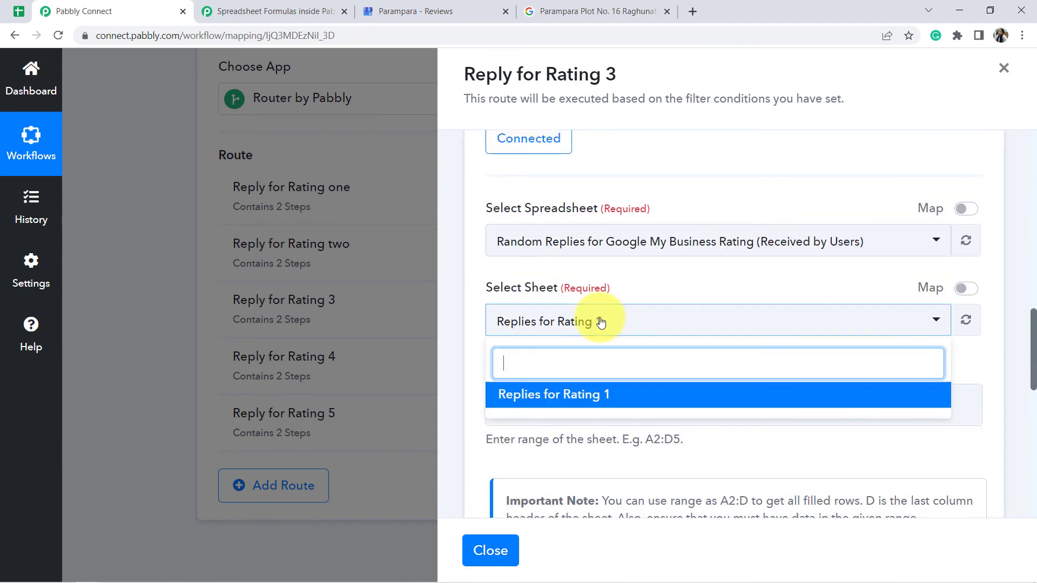
left_click(963, 321)
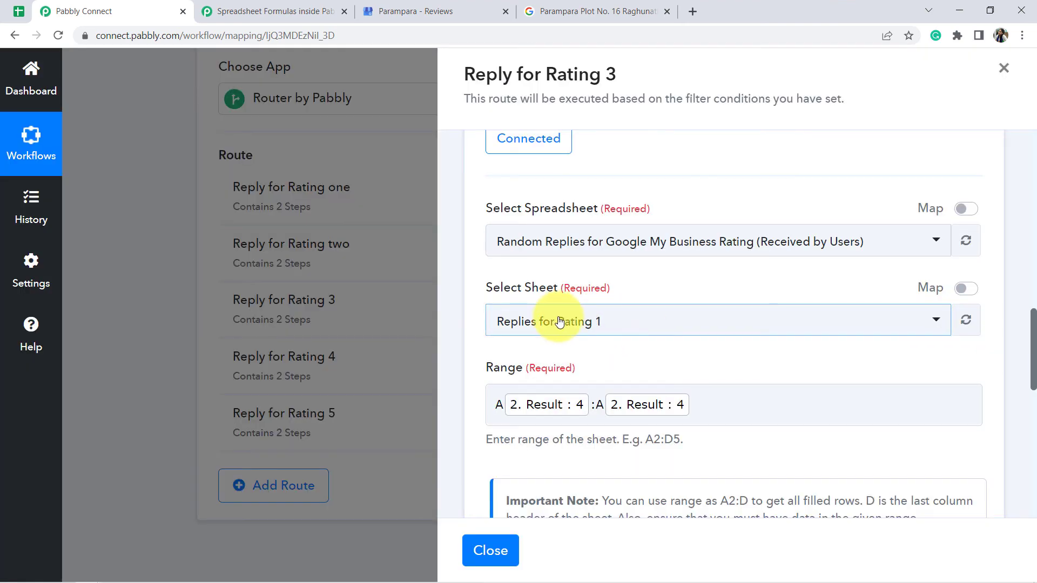
left_click(560, 322)
left_click(576, 267)
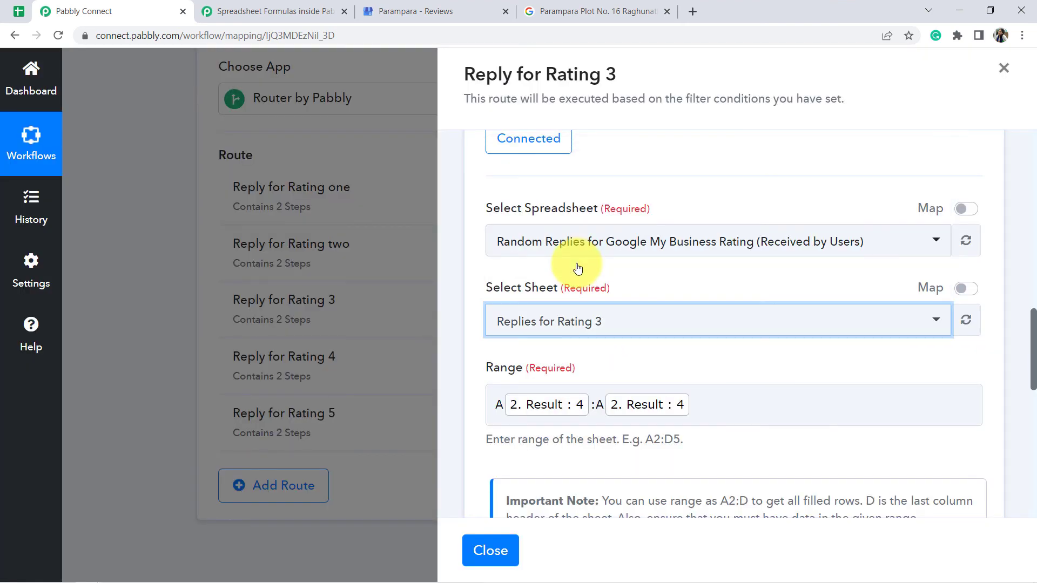
Switch to Google Sheets, review the replies on the Replies for Rating 3 sheet, and return to Pabbly Connect
left_click(18, 11)
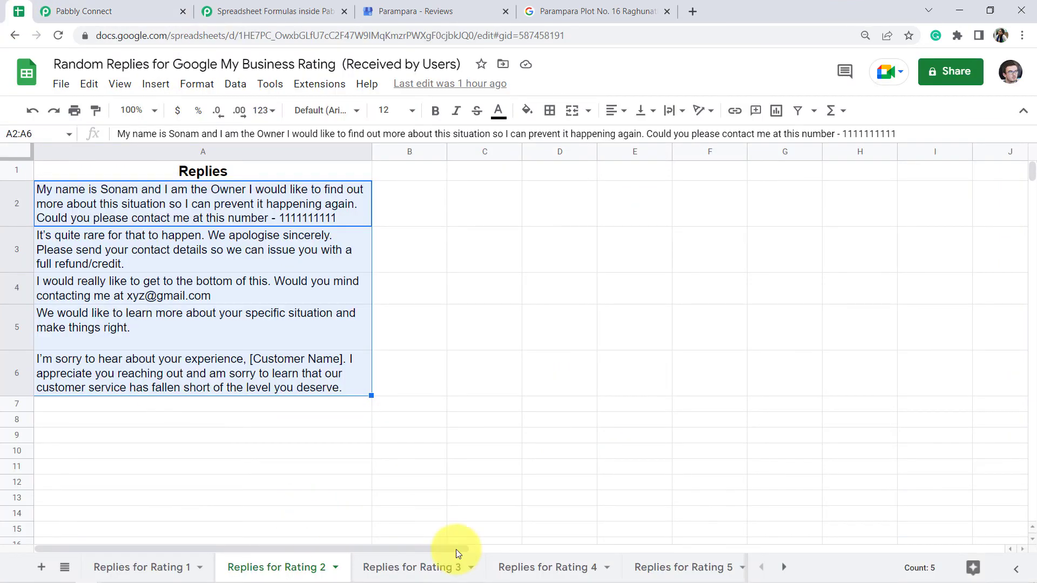
left_click(454, 568)
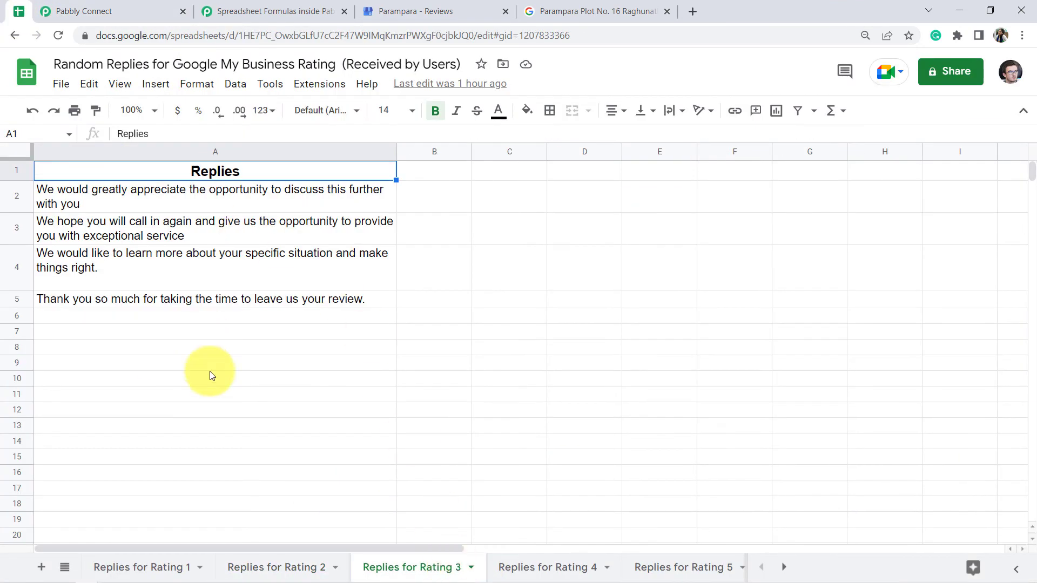
left_click(106, 7)
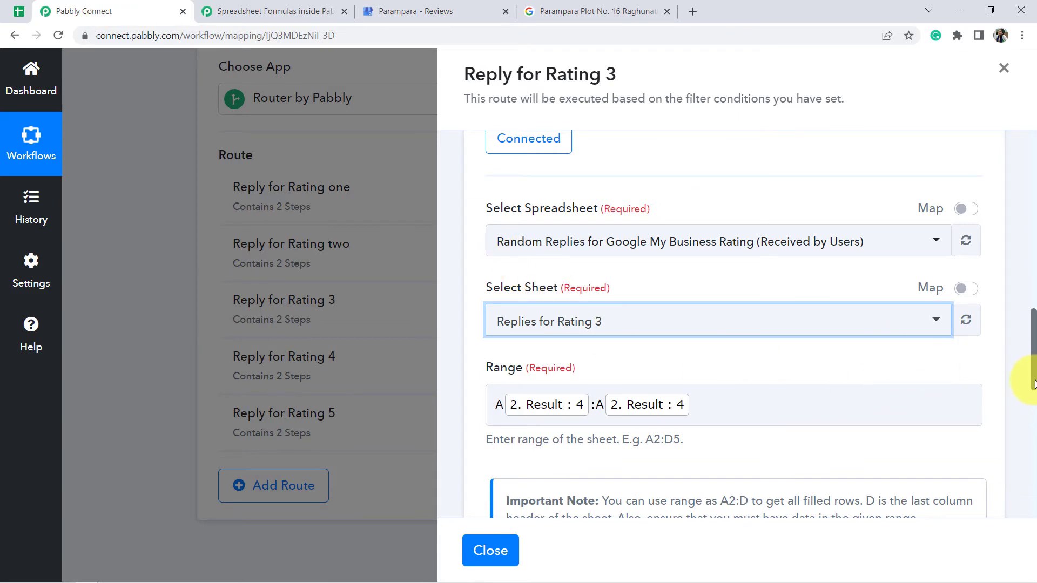
Save the Rating 3 Get Row(s) step and send a test request, then review its response
left_click_drag(1033, 384, 1033, 452)
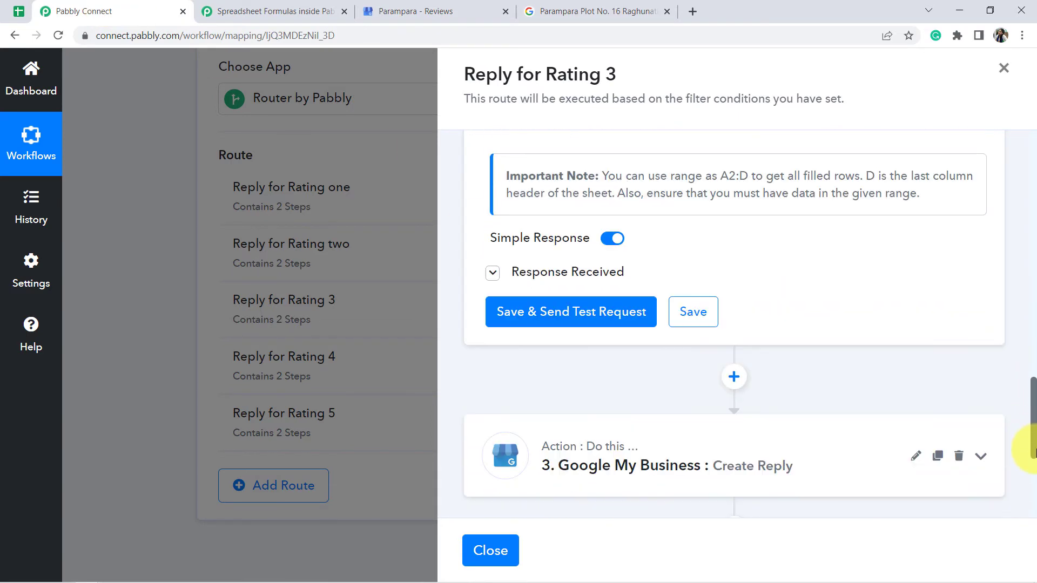
left_click(588, 309)
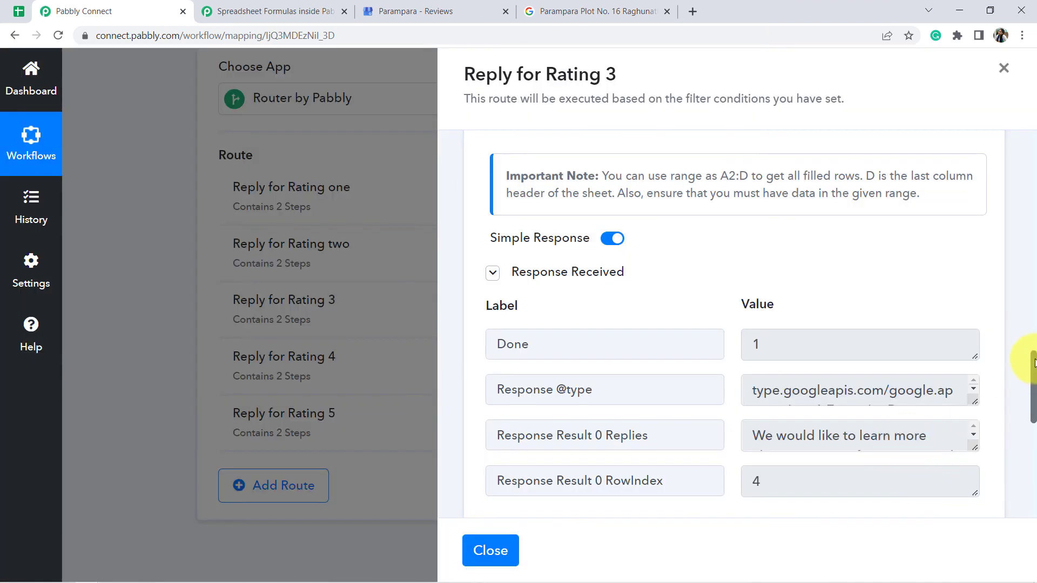
left_click_drag(1033, 362, 1034, 452)
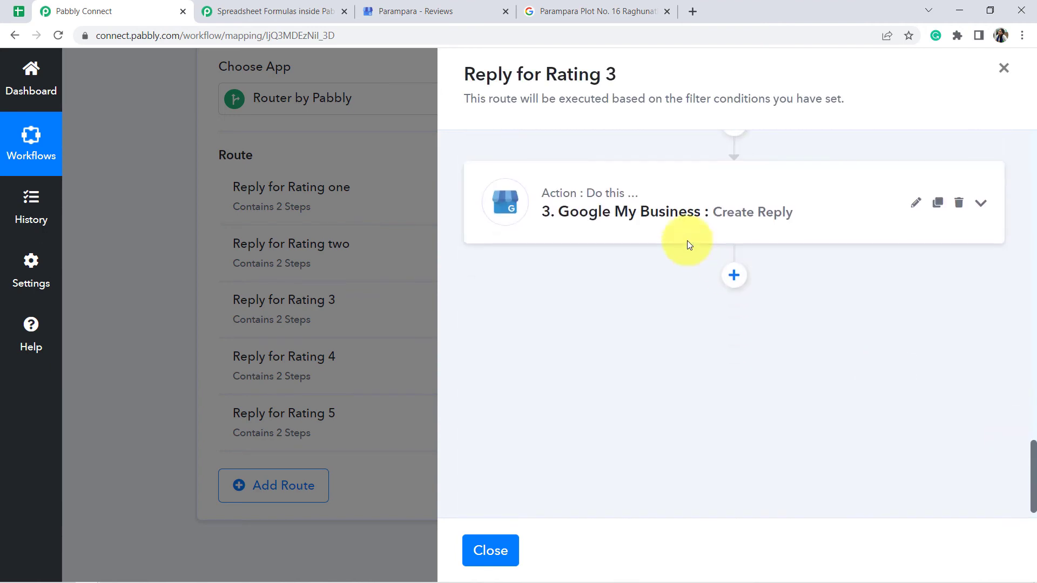
Expand the Rating 3 route's Google My Business Create Reply step and clear its existing Your Reply mapping
left_click(643, 212)
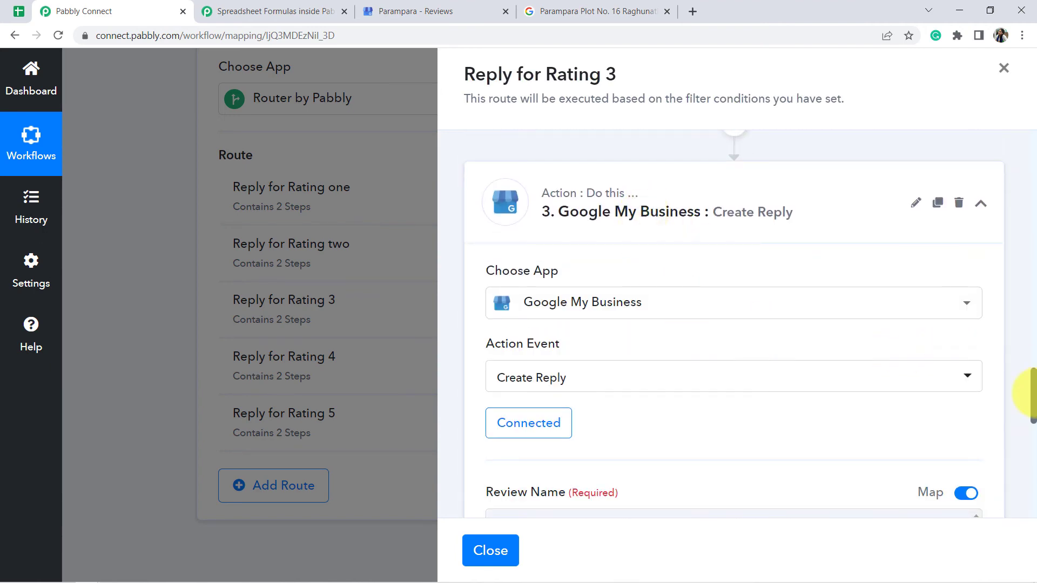
left_click_drag(1034, 396, 1034, 442)
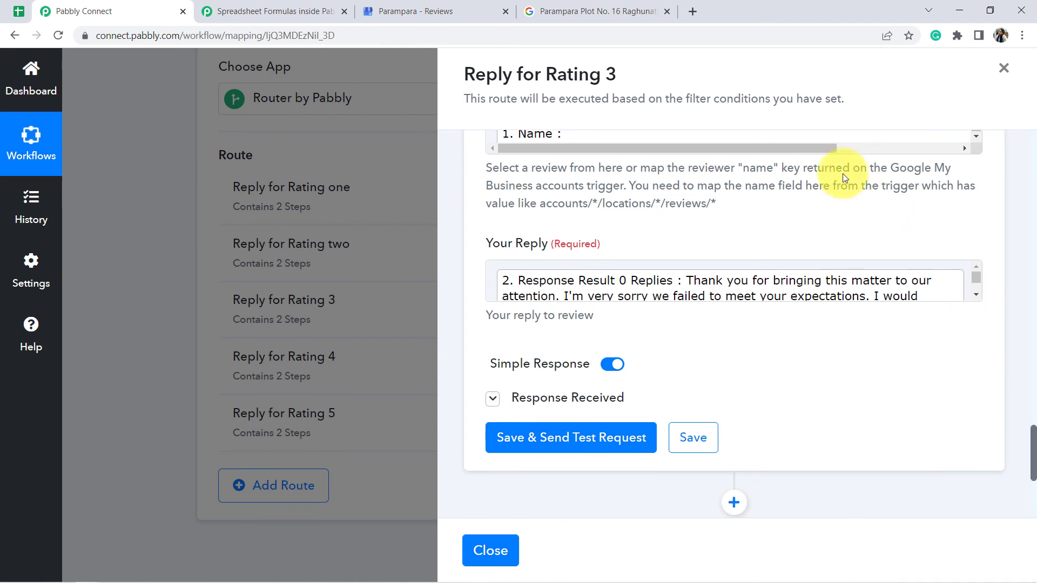
left_click(906, 276)
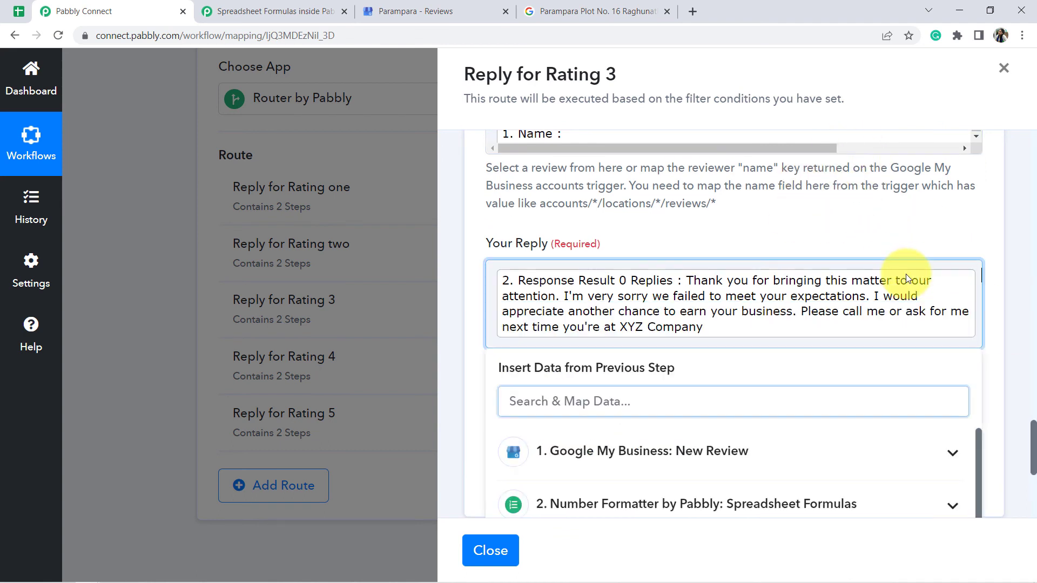
key("ctrl+a")
key("BackSpace")
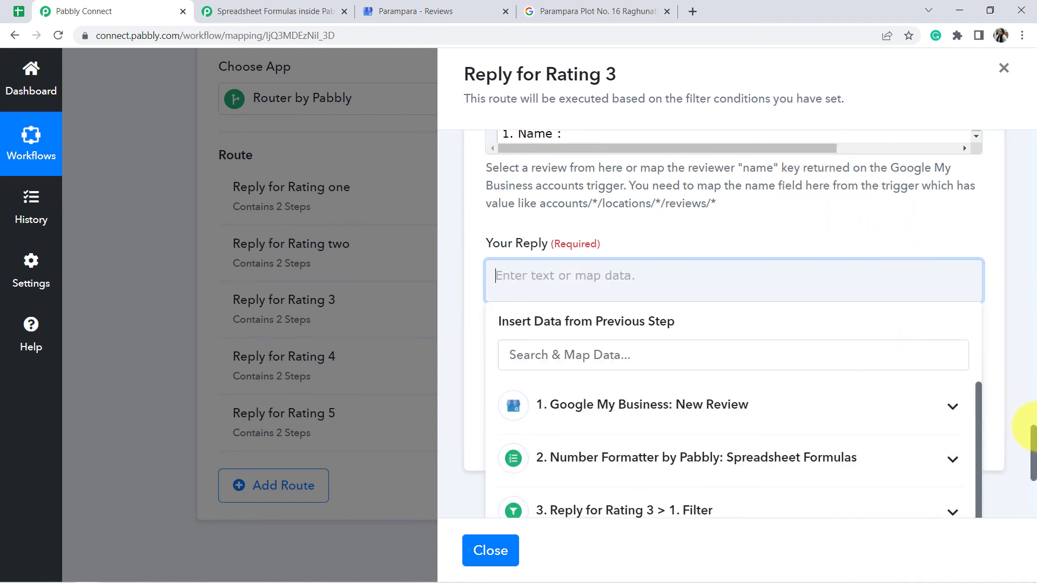
Map Your Reply to the Response Result 0 Replies value from the Rating 3 Google Sheets Get Row(s) step
left_click_drag(977, 409, 981, 447)
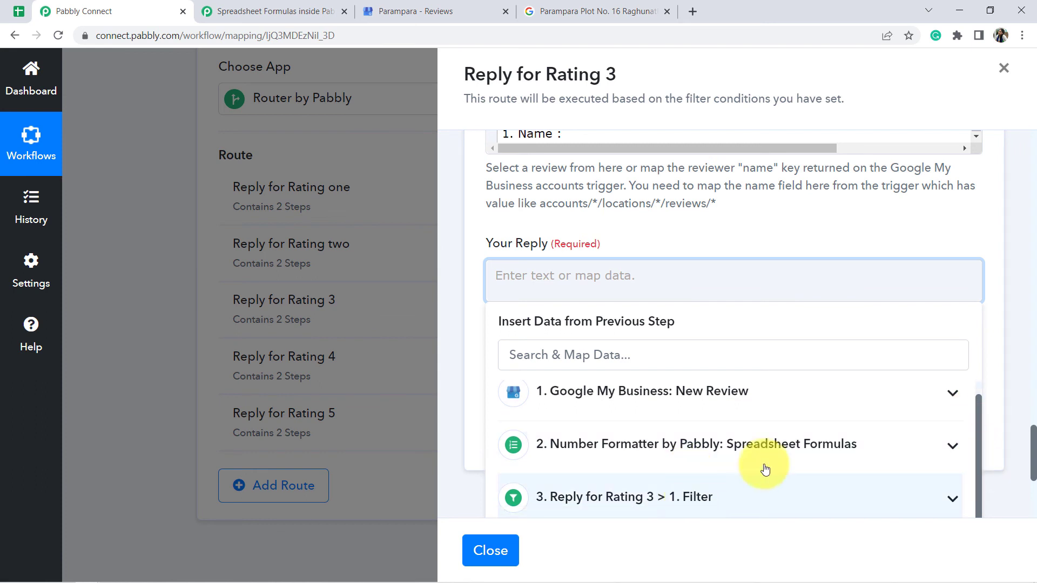
scroll(1032, 442, "down", 3)
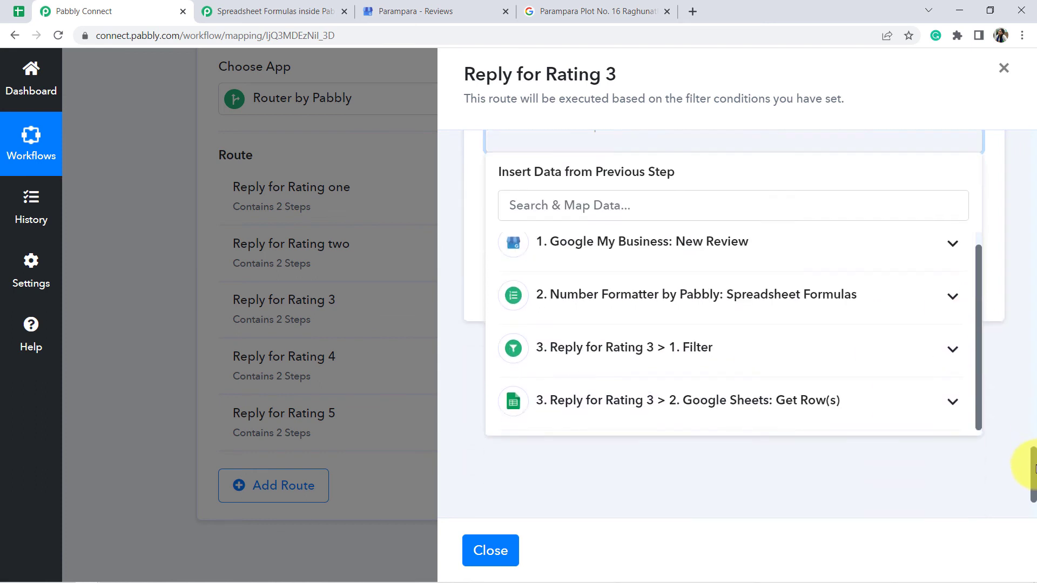
left_click(693, 362)
scroll(693, 360, "down", 3)
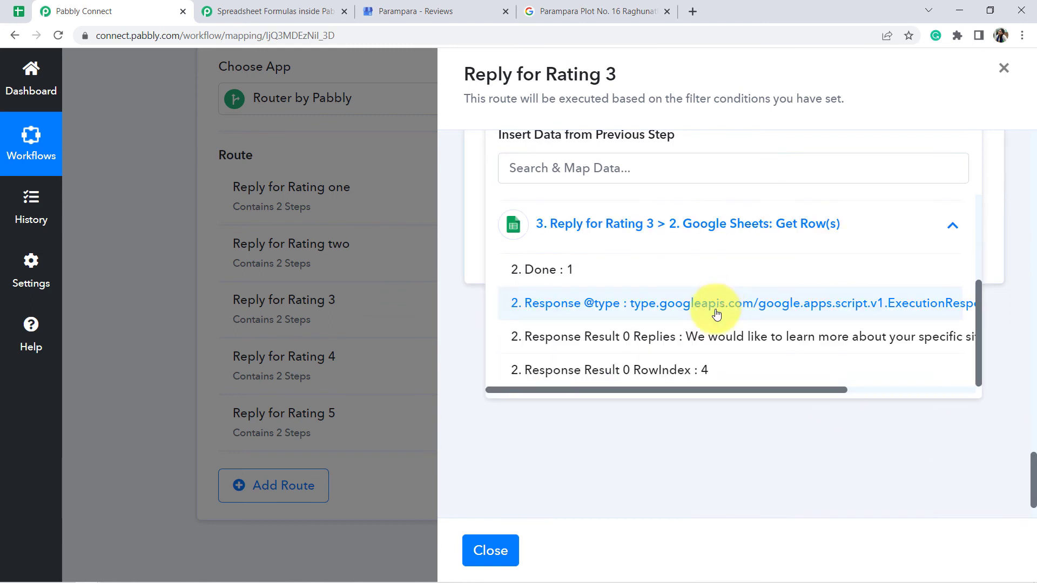
left_click(704, 339)
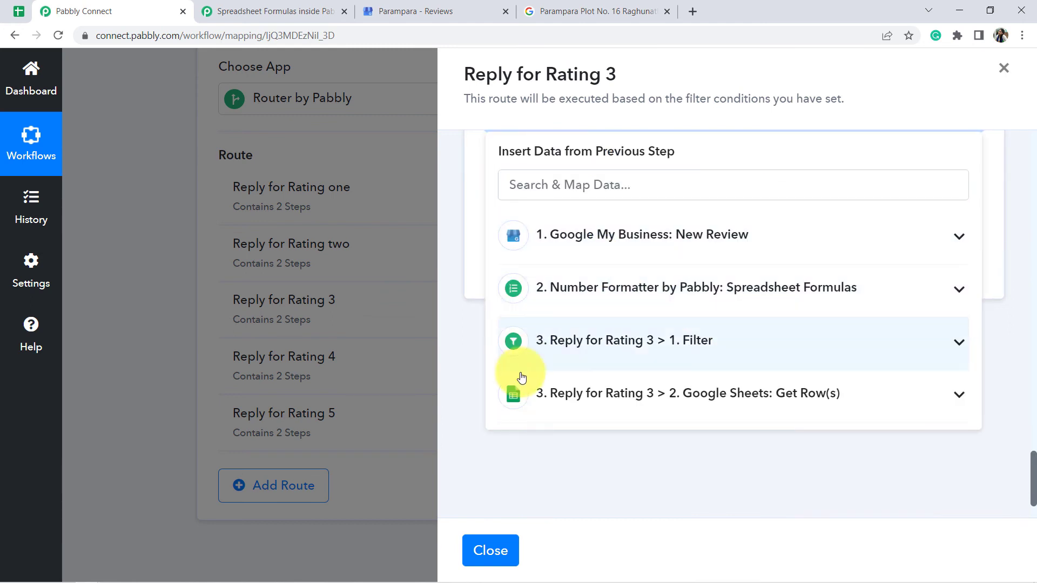
Save the Rating 3 Create Reply step with a test request, then close the route
left_click(454, 389)
left_click(586, 281)
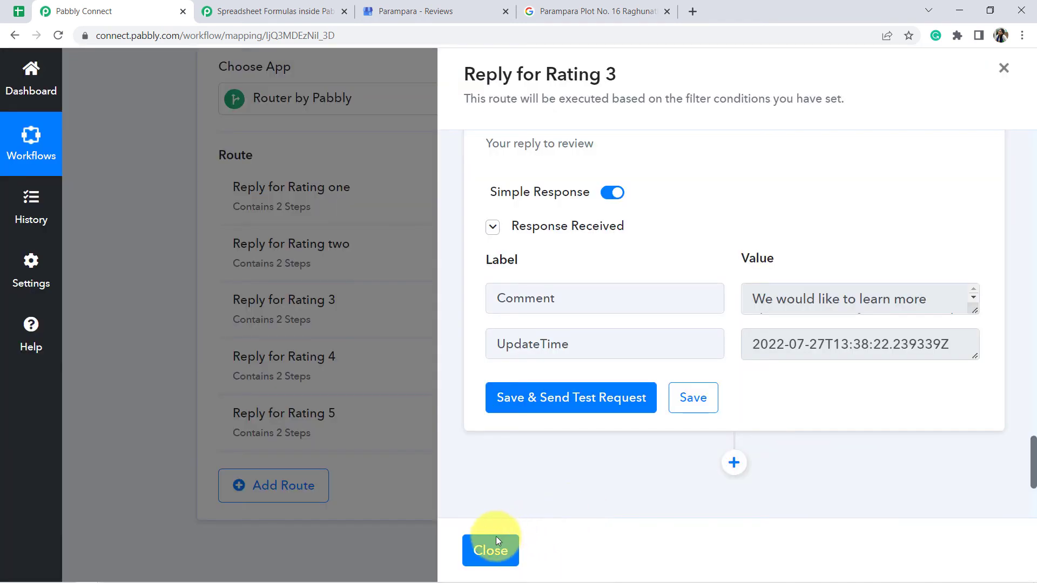
left_click(478, 556)
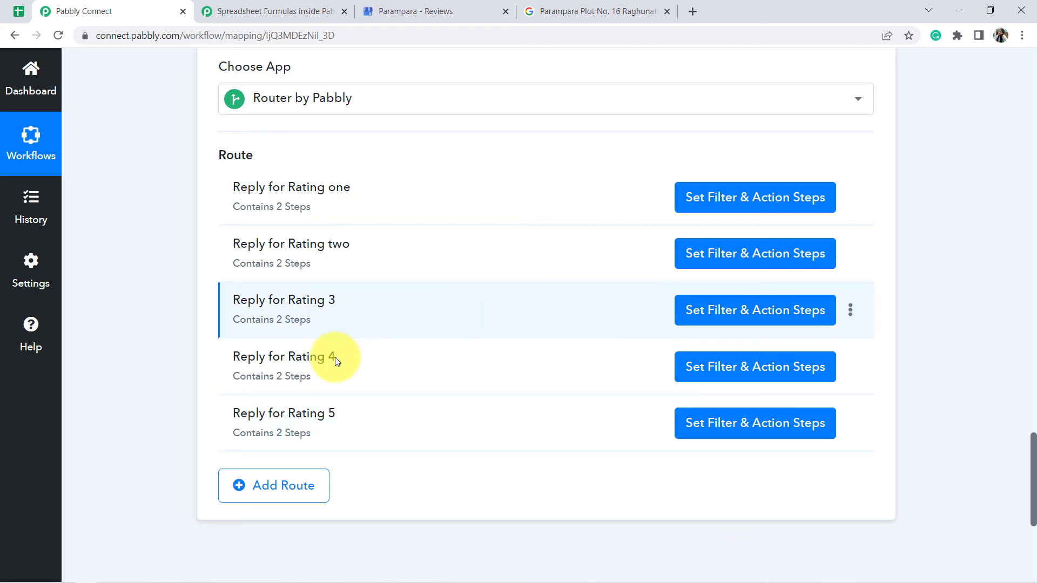
left_click_drag(295, 357, 342, 363)
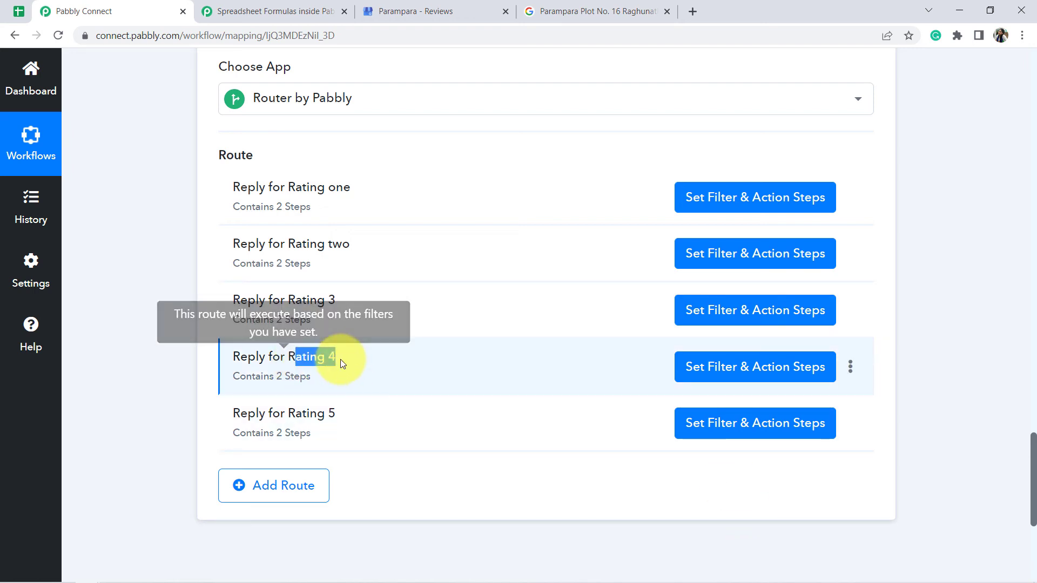
double_click(306, 414)
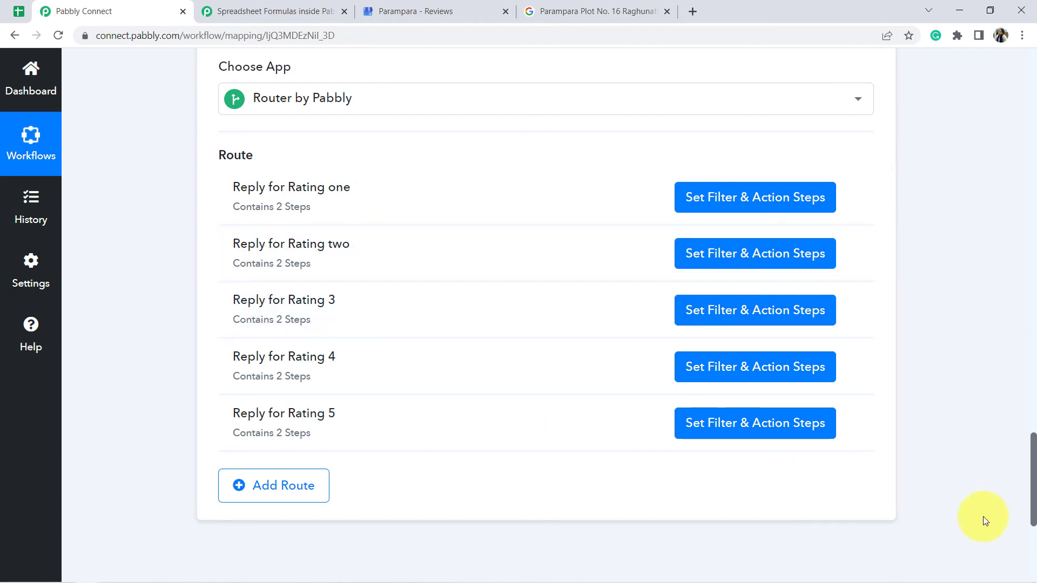
left_click_drag(1032, 507, 1031, 41)
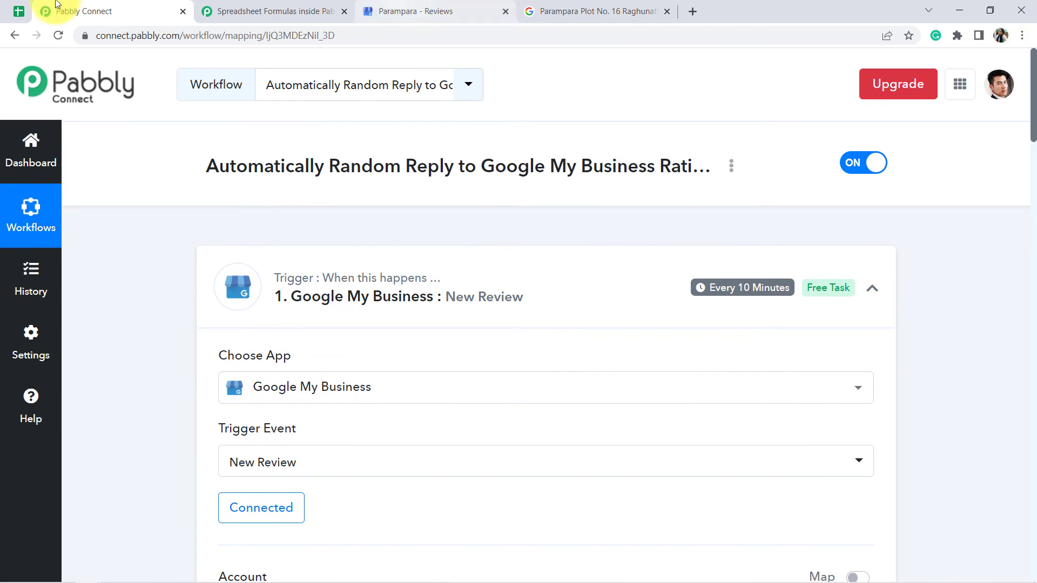
Switch to Google Sheets and review the reply rows on the Replies for Rating 3 and Replies for Rating 1 sheets
left_click(22, 12)
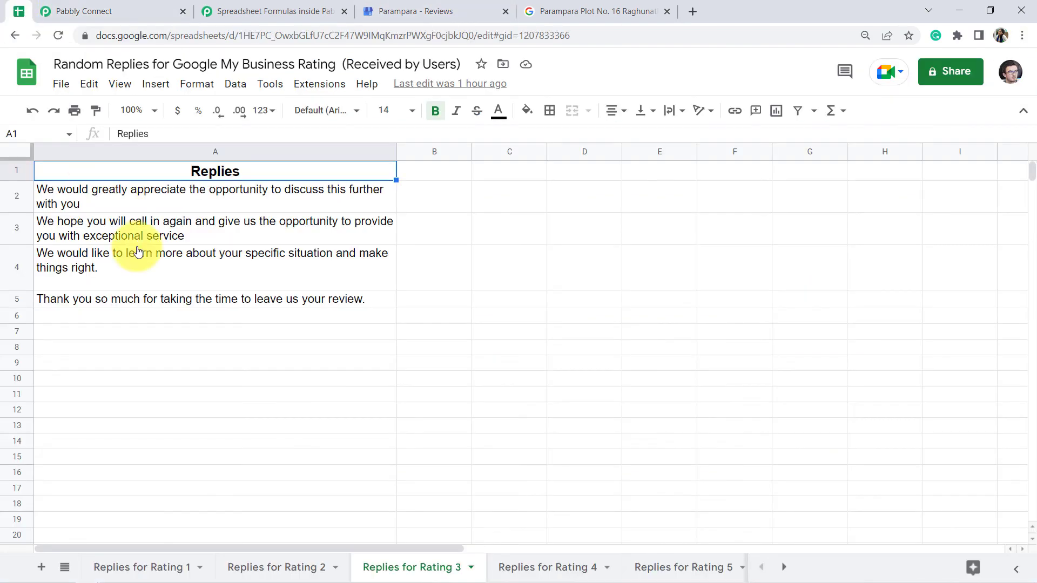
left_click(167, 306)
left_click(189, 334)
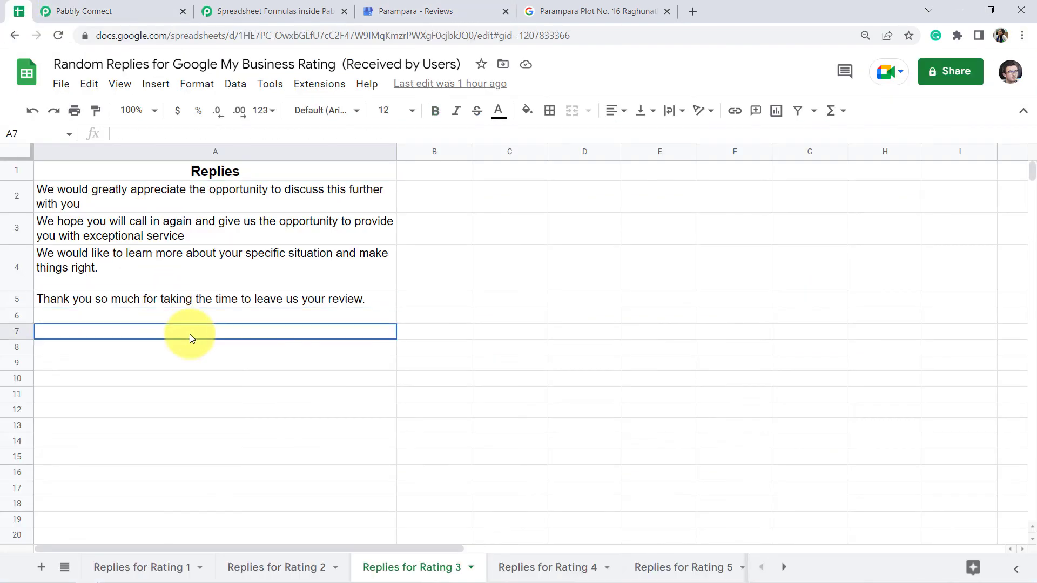
left_click(173, 201)
left_click_drag(170, 197, 178, 413)
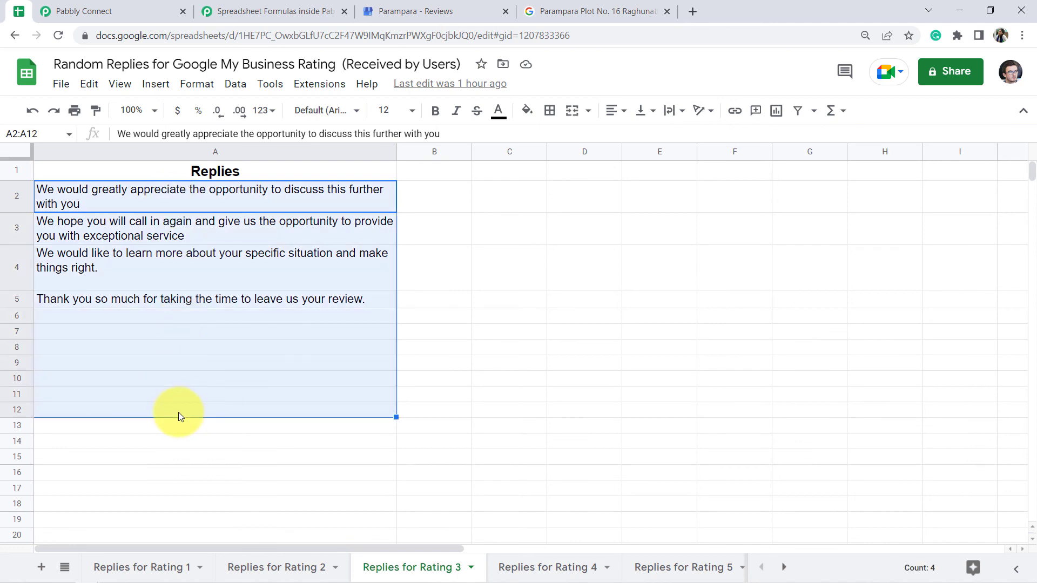
left_click(234, 378)
left_click_drag(242, 188, 233, 504)
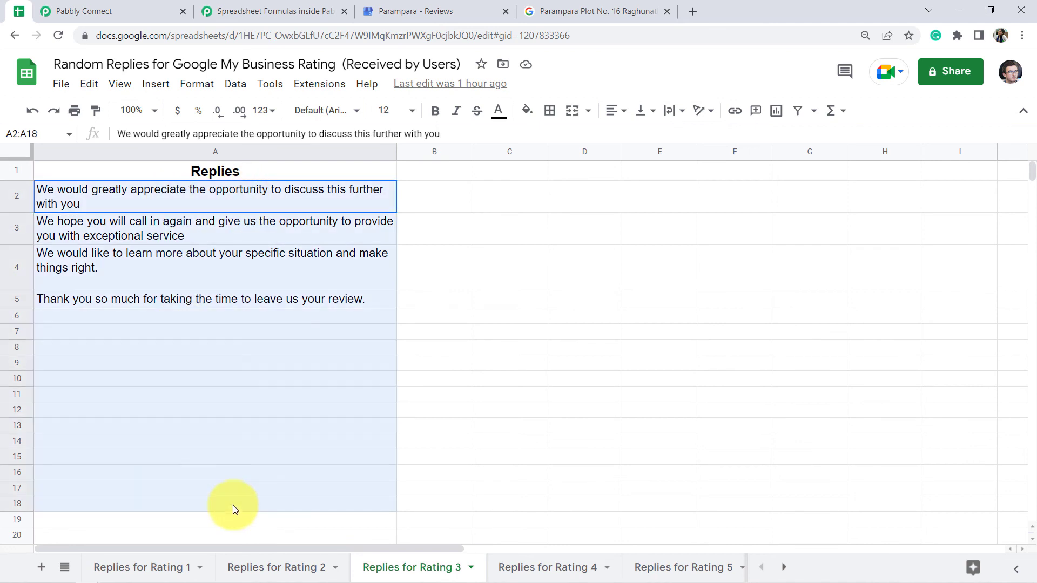
left_click(174, 575)
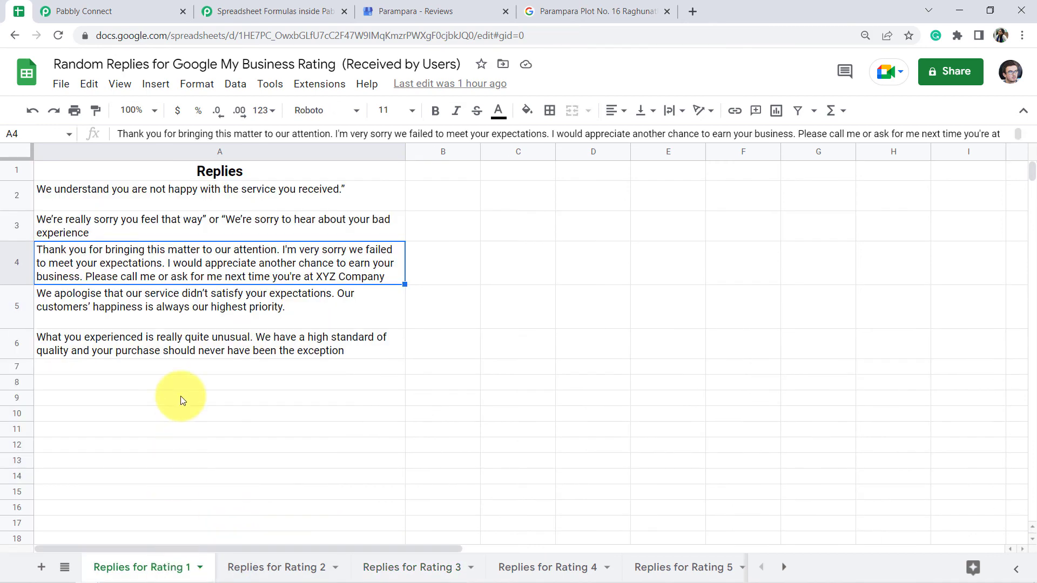
left_click_drag(167, 207, 165, 444)
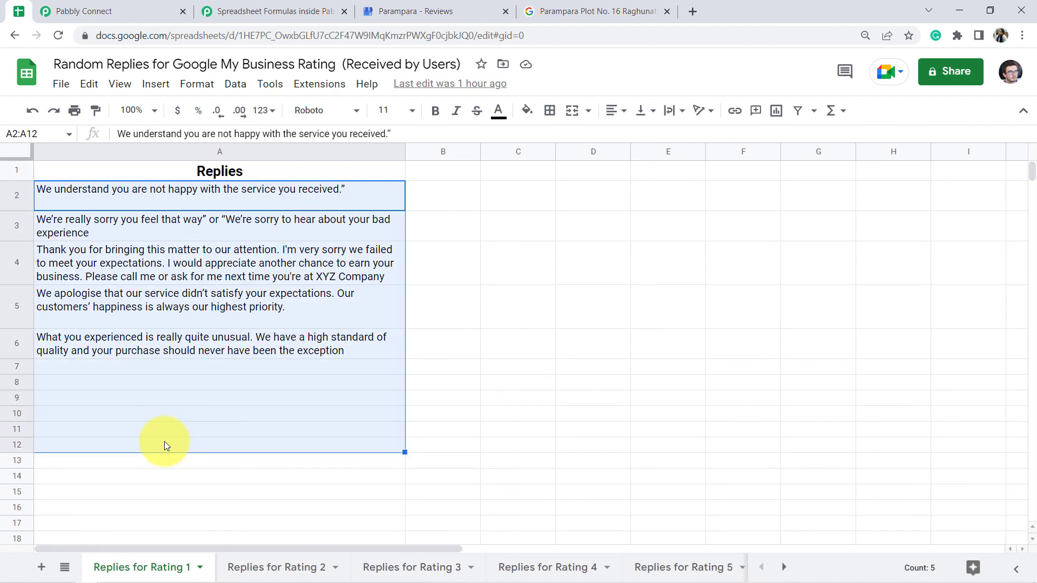
left_click(255, 415)
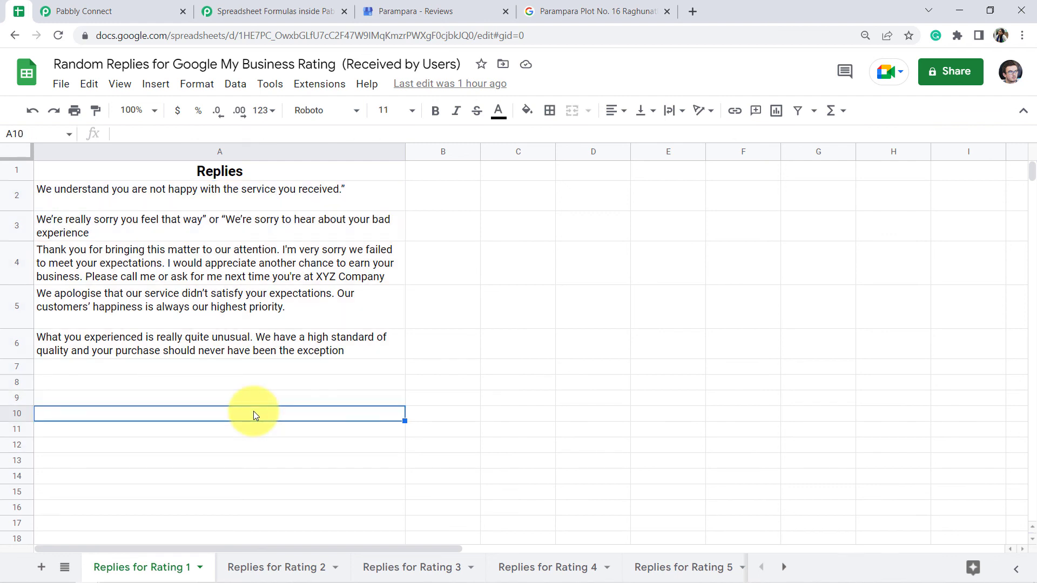
Return to Pabbly Connect and collapse the Google My Business trigger, Number Formatter and Router steps
left_click(90, 11)
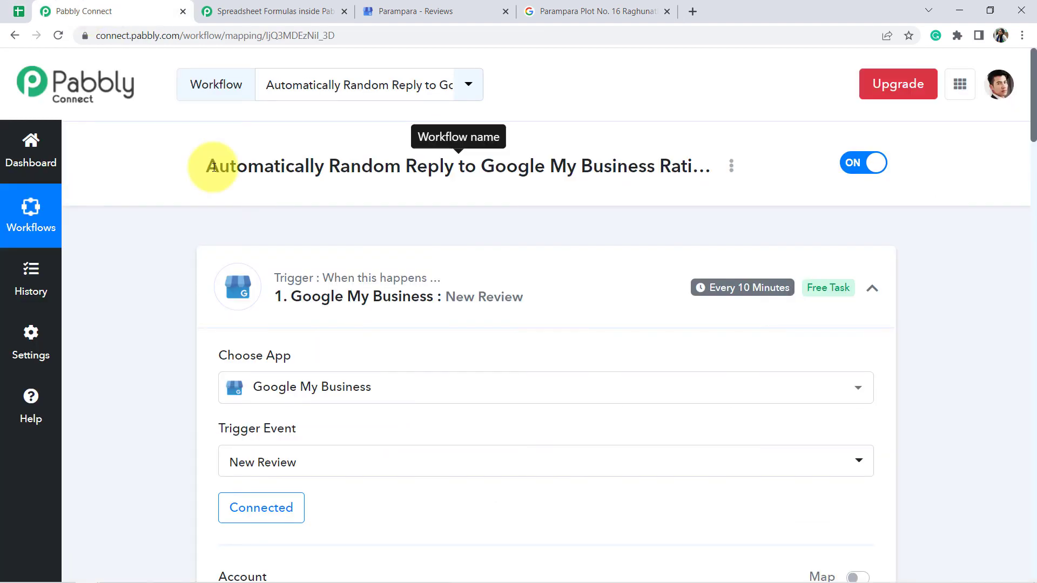
left_click(398, 295)
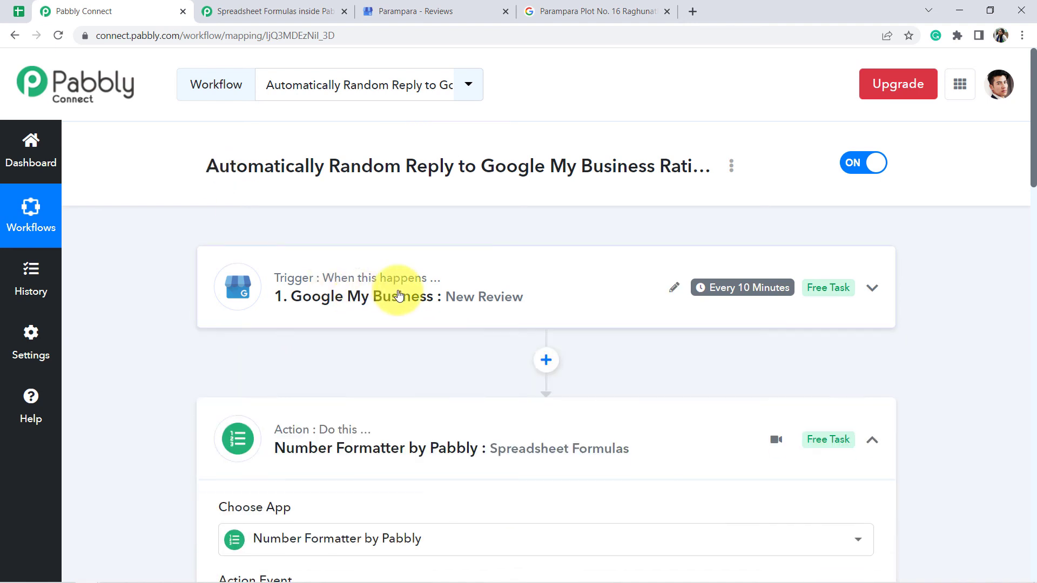
left_click(360, 453)
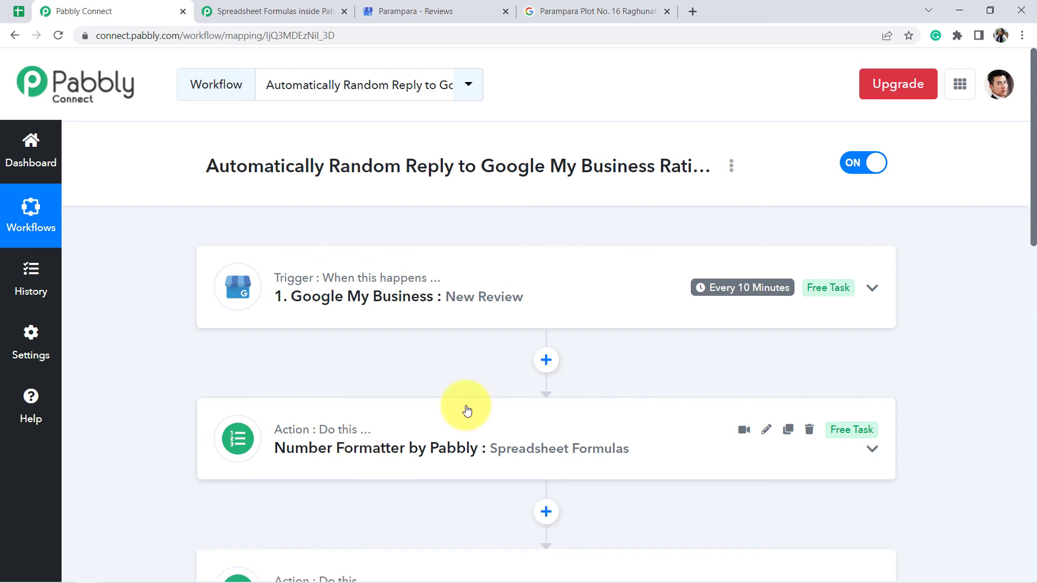
scroll(1033, 219, "down", 3)
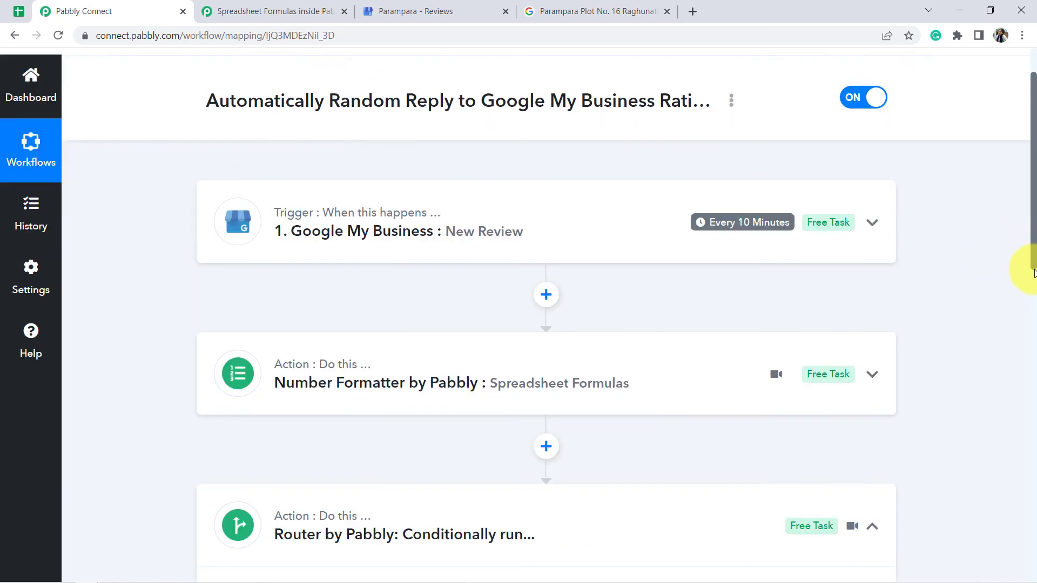
left_click(437, 414)
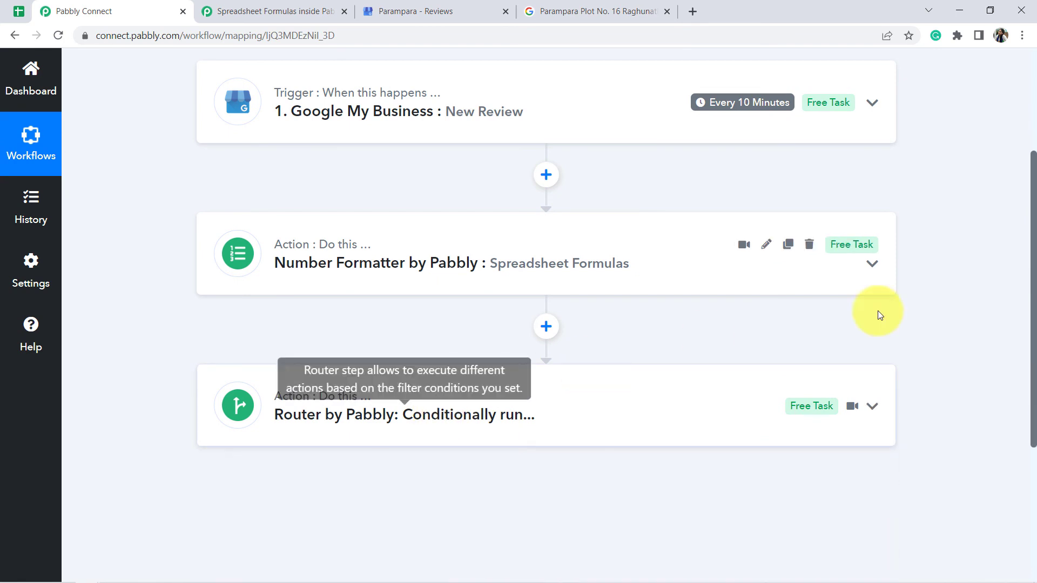
Generate the workflow's share link, view it, and close the link dialog
scroll(1021, 243, "up", 2)
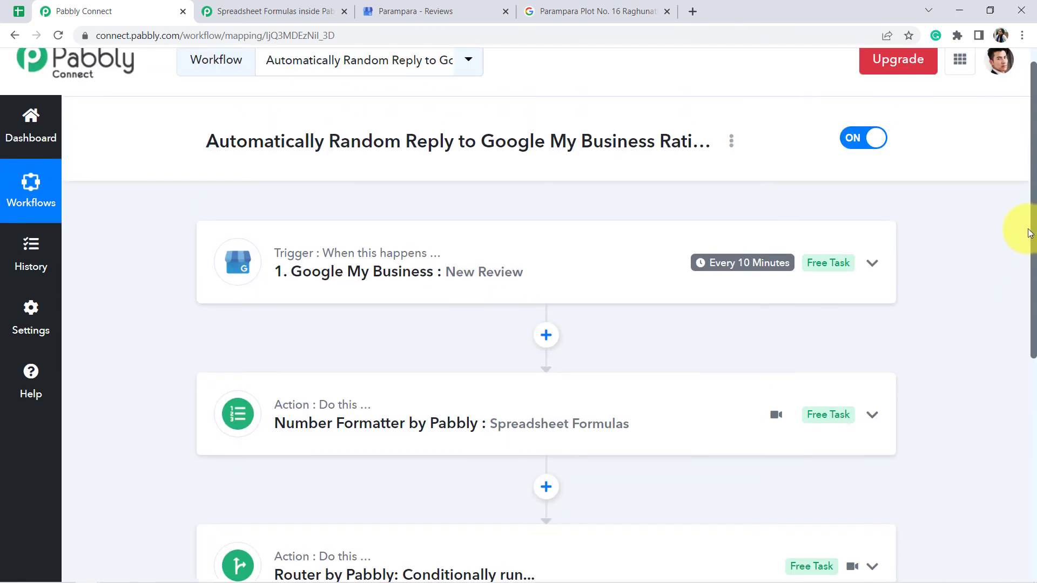
scroll(1015, 282, "down", 2)
scroll(1027, 306, "down", 1)
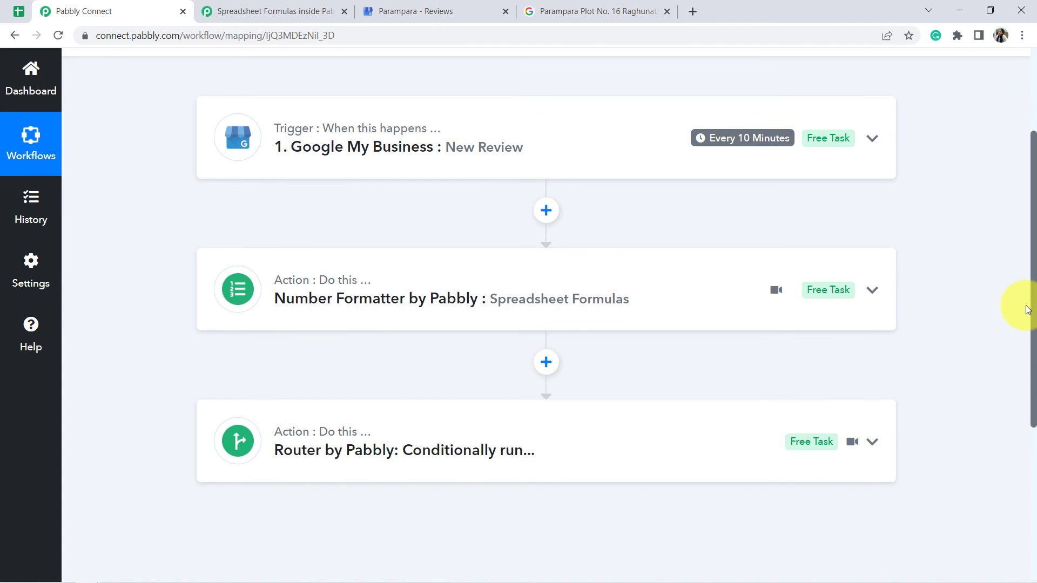
scroll(1025, 292, "up", 3)
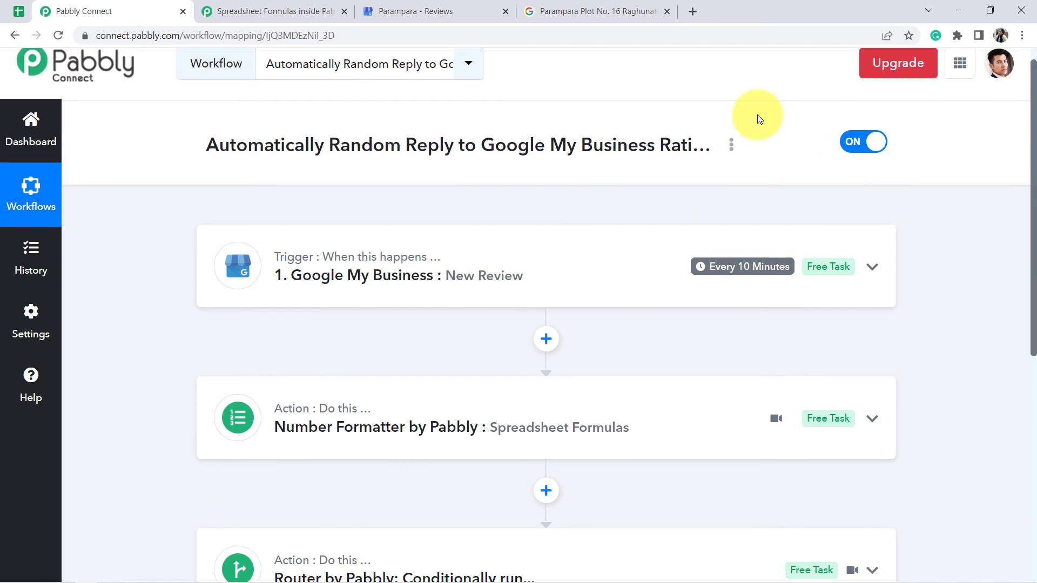
left_click(731, 145)
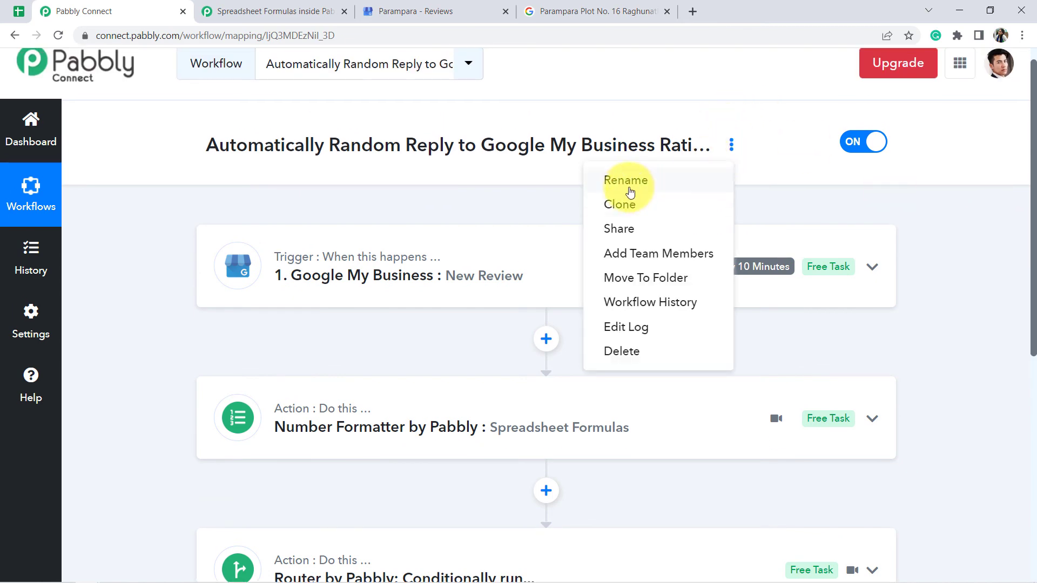
left_click(620, 227)
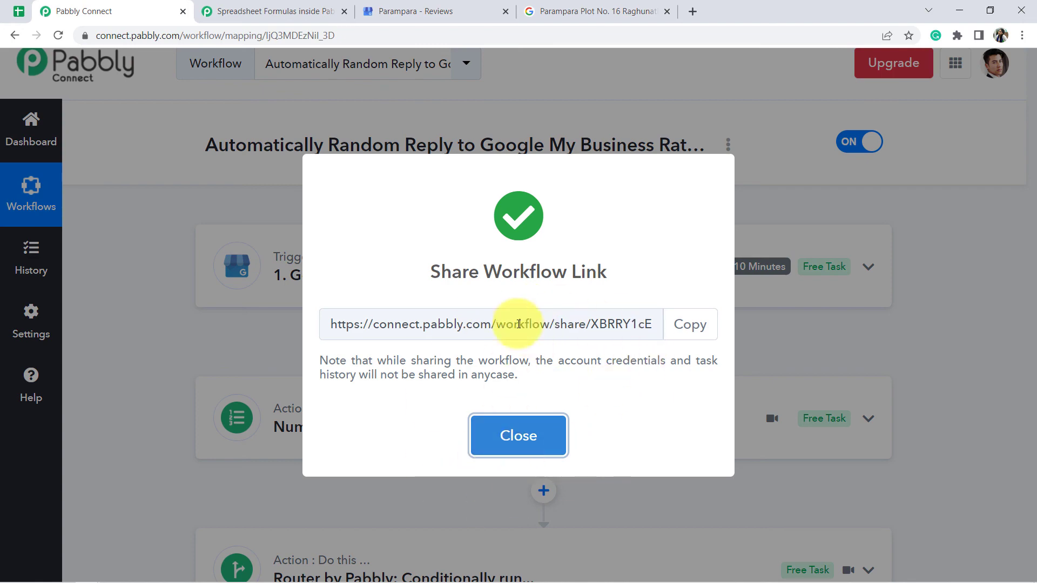
left_click(502, 444)
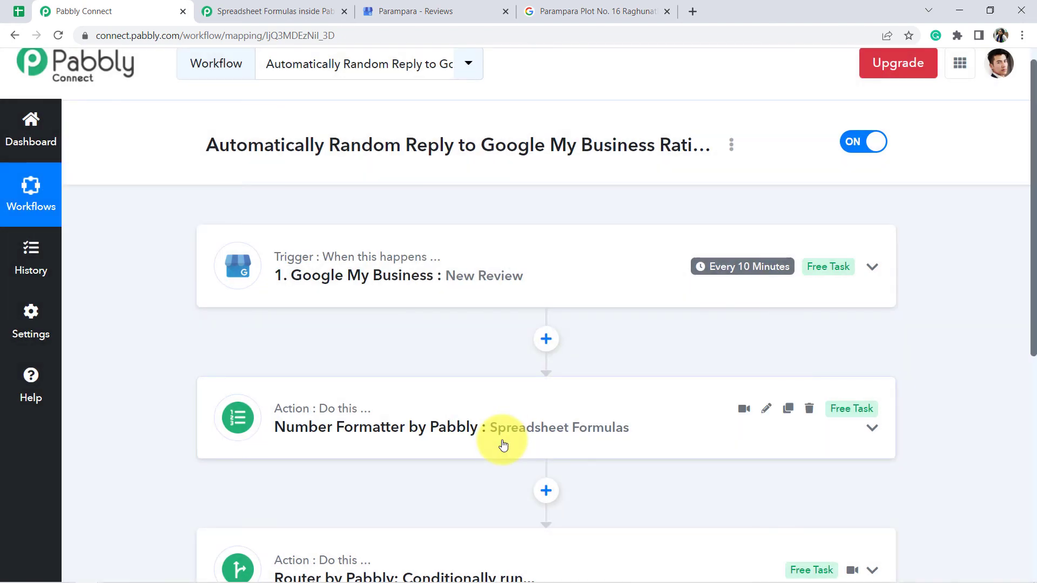
Close the Pabbly Connect workflow page and the Spreadsheet Formulas reference page
scroll(1032, 275, "down", 1)
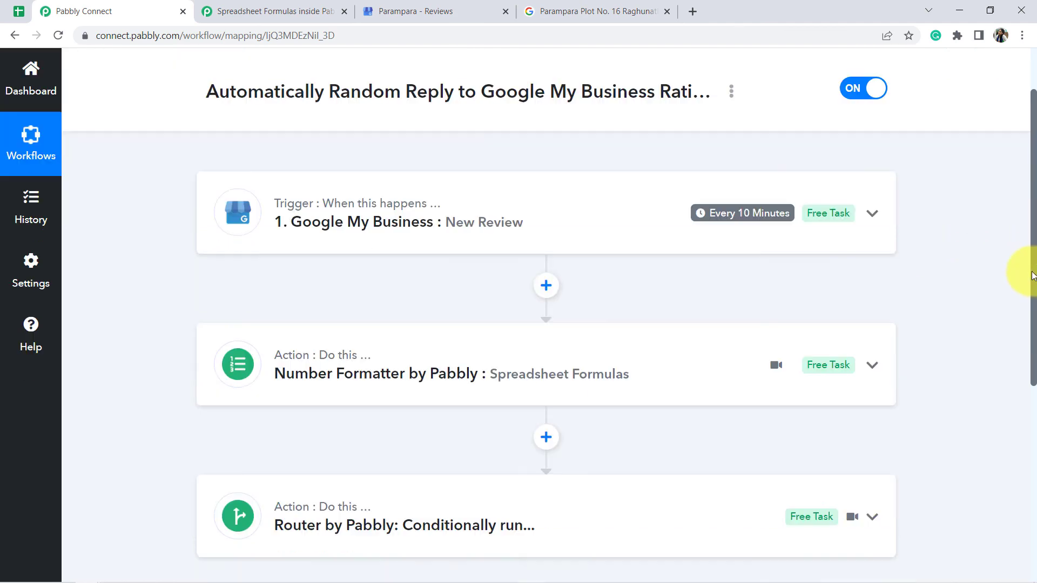
scroll(1029, 302, "down", 3)
scroll(1029, 216, "up", 4)
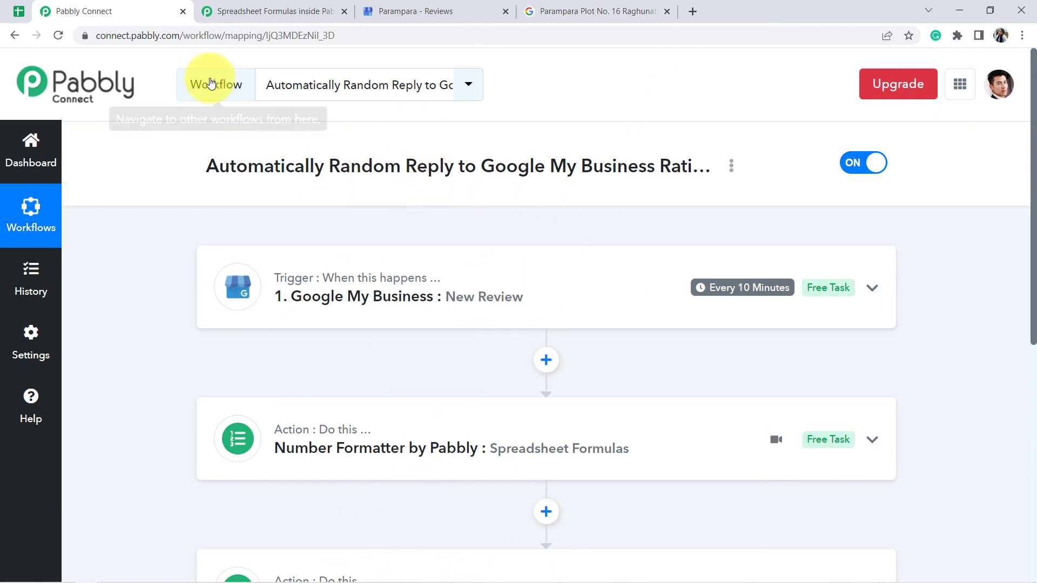
left_click(183, 11)
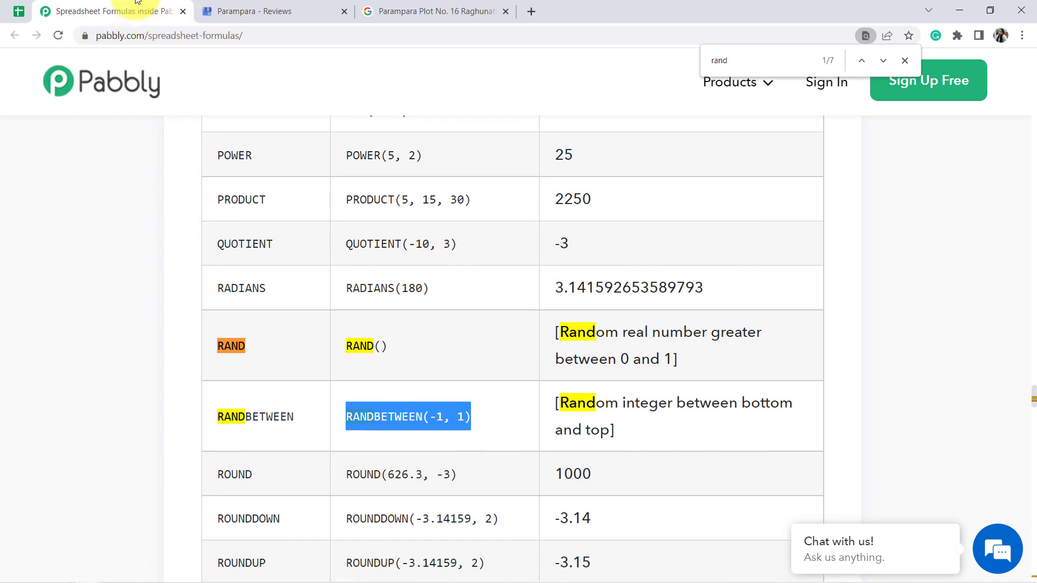
left_click(182, 12)
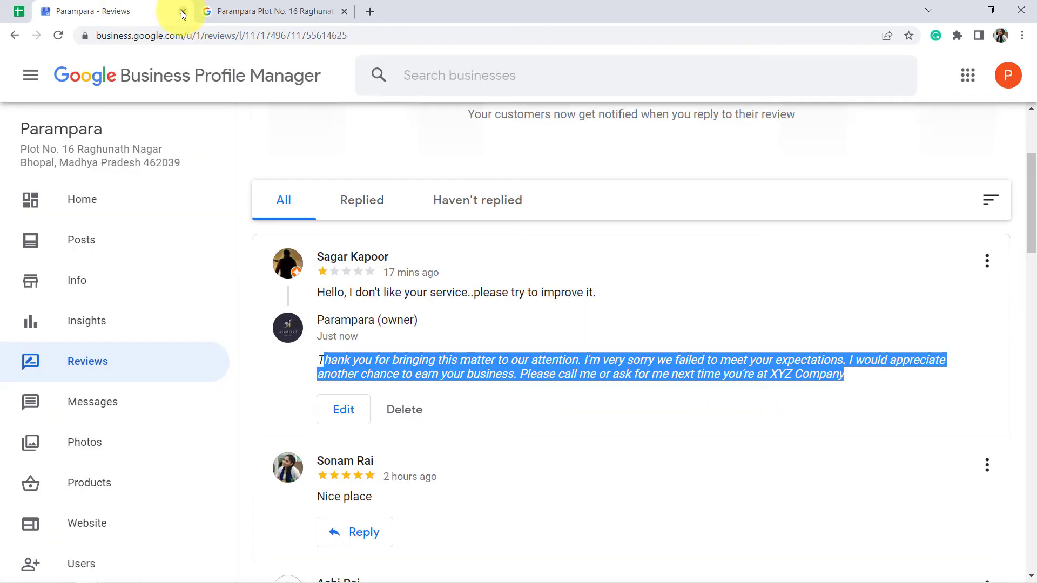
left_click(322, 289)
left_click_drag(321, 289, 348, 296)
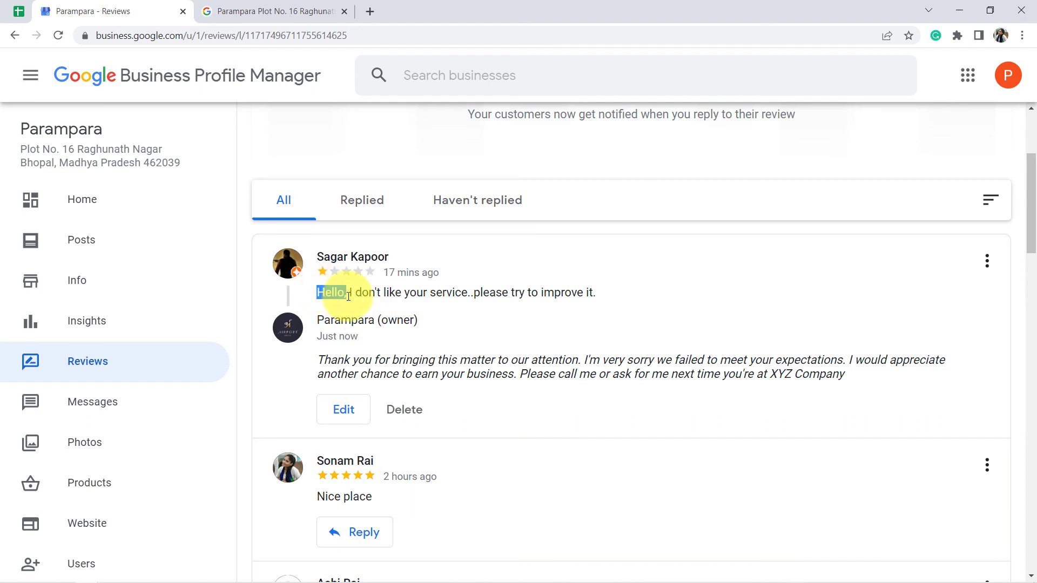
left_click(348, 297)
From the Google search results page, post a four-star review of Parampara reading "You guys are superb.. I like your service"
left_click(243, 6)
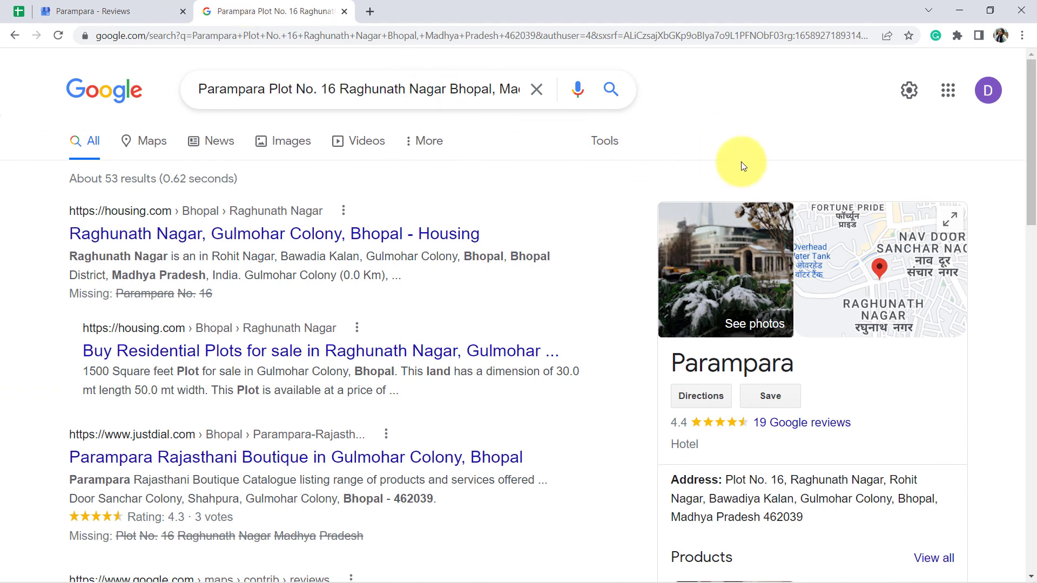
scroll(742, 164, "down", 2)
scroll(743, 166, "down", 10)
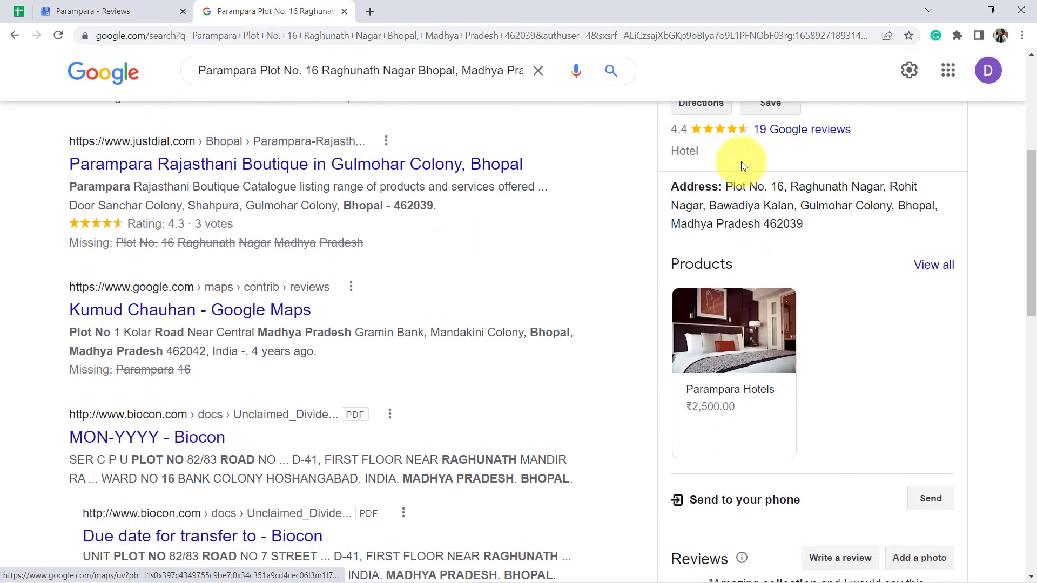
scroll(741, 163, "down", 1)
left_click(832, 261)
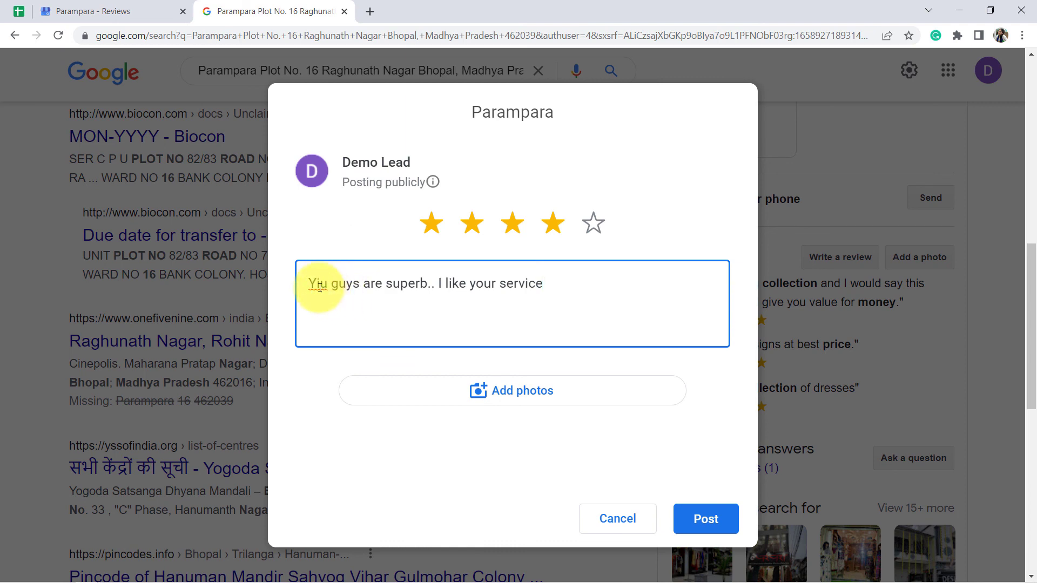
left_click(320, 287)
key("BackSpace")
type("o")
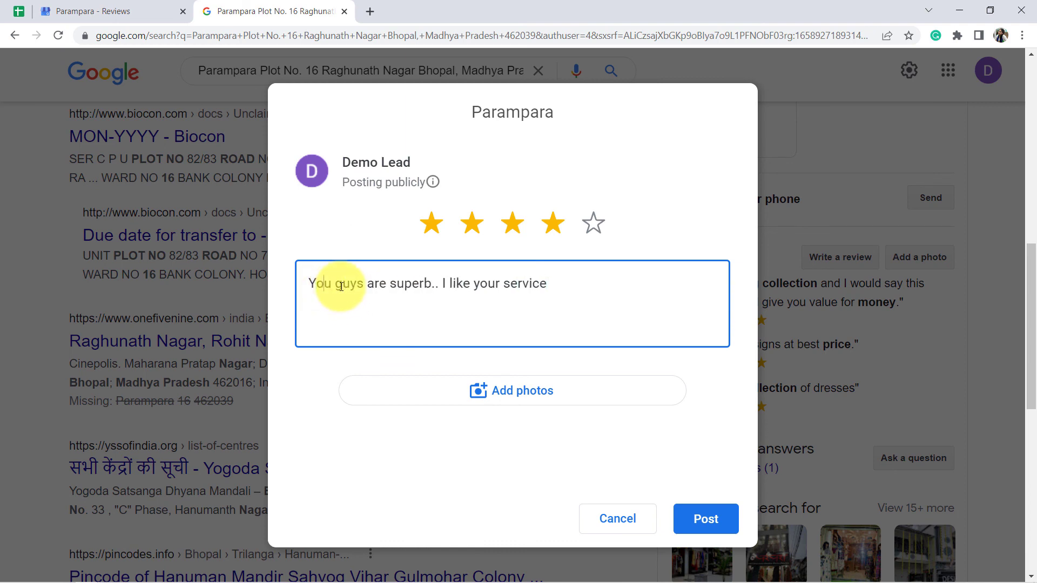
left_click(709, 523)
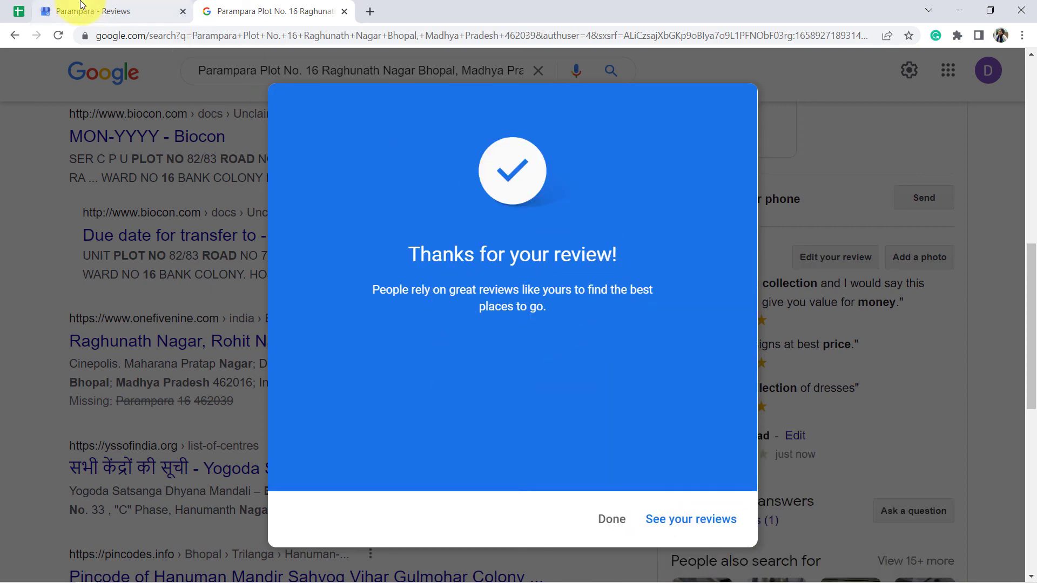
Check the new four-star review in Google Business Profile Manager, and reopen the closed Pabbly Connect workflow to view the trigger's checking interval
left_click(81, 6)
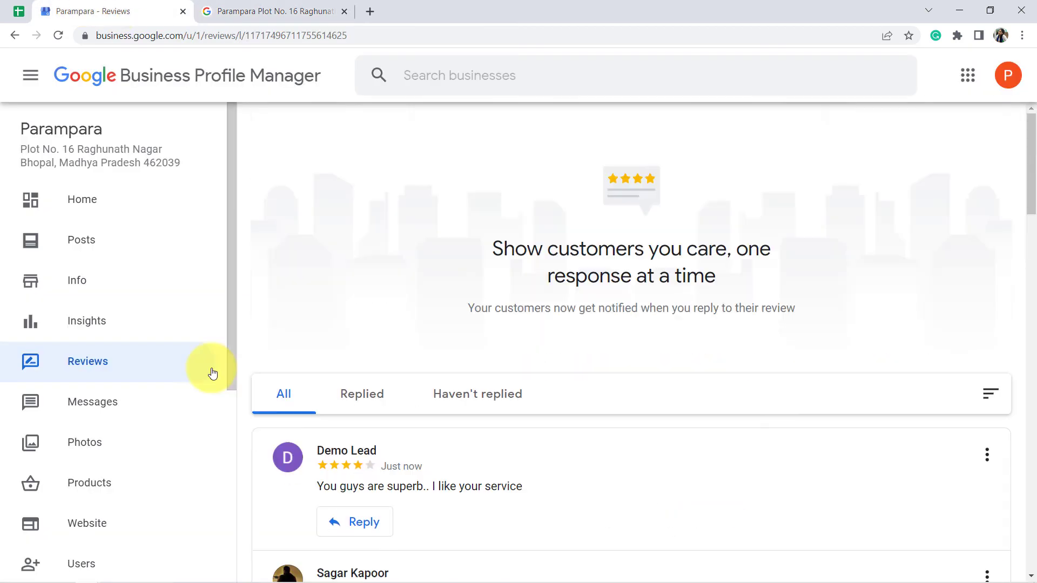
triple_click(477, 485)
key("ctrl+shift+t")
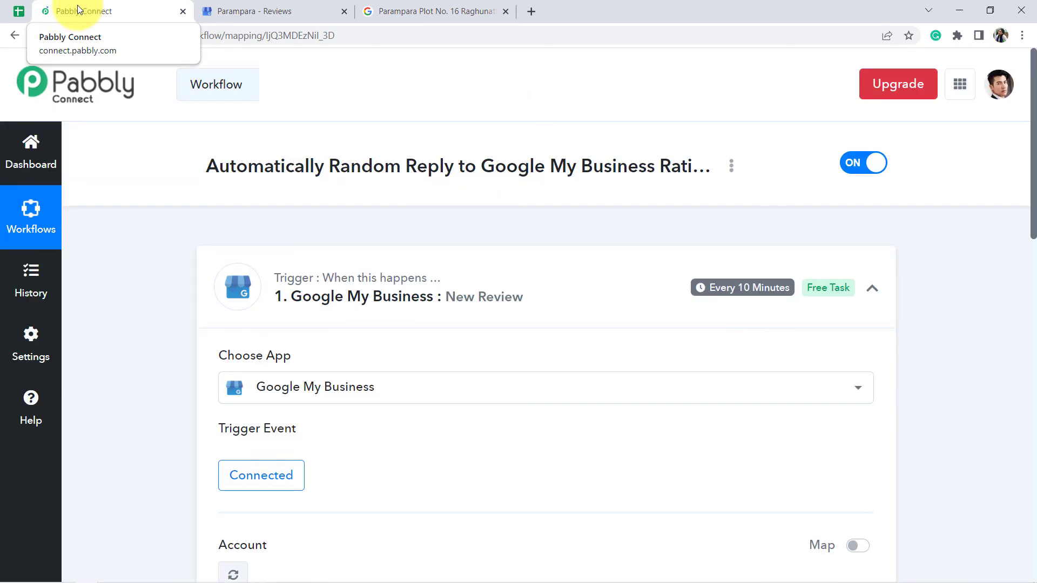
mouse_move(737, 291)
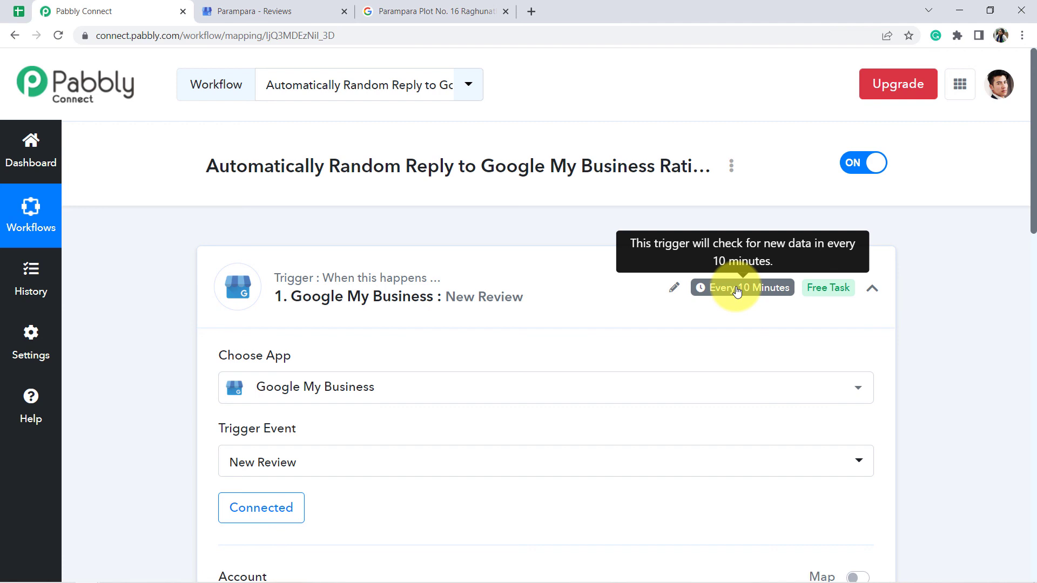
Return to the Google Business Profile reviews page, reload it, and read the owner's reply to the new four-star review
left_click(263, 10)
left_click(288, 39)
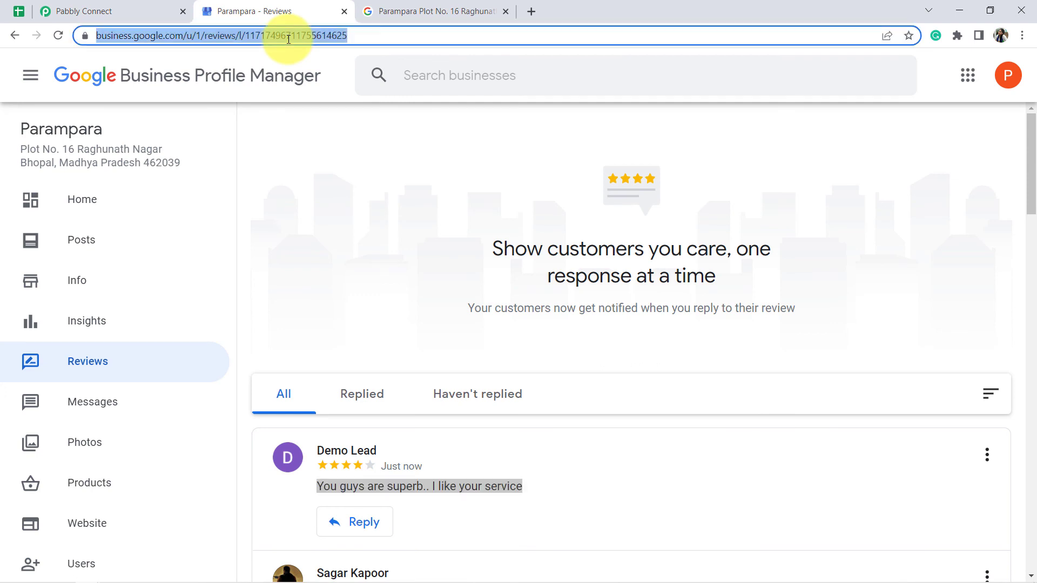
key("Return")
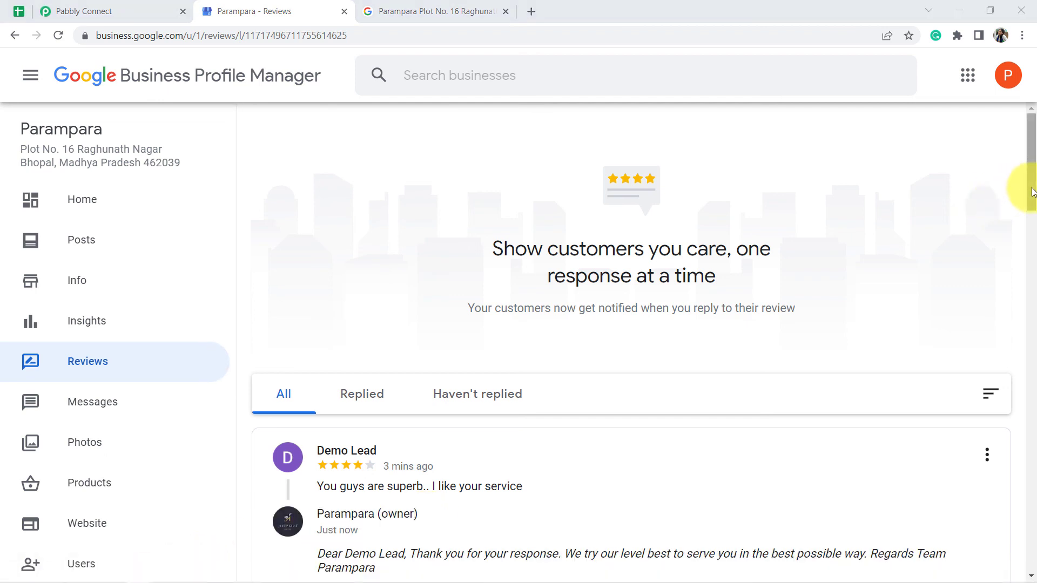
left_click_drag(1031, 194, 1029, 233)
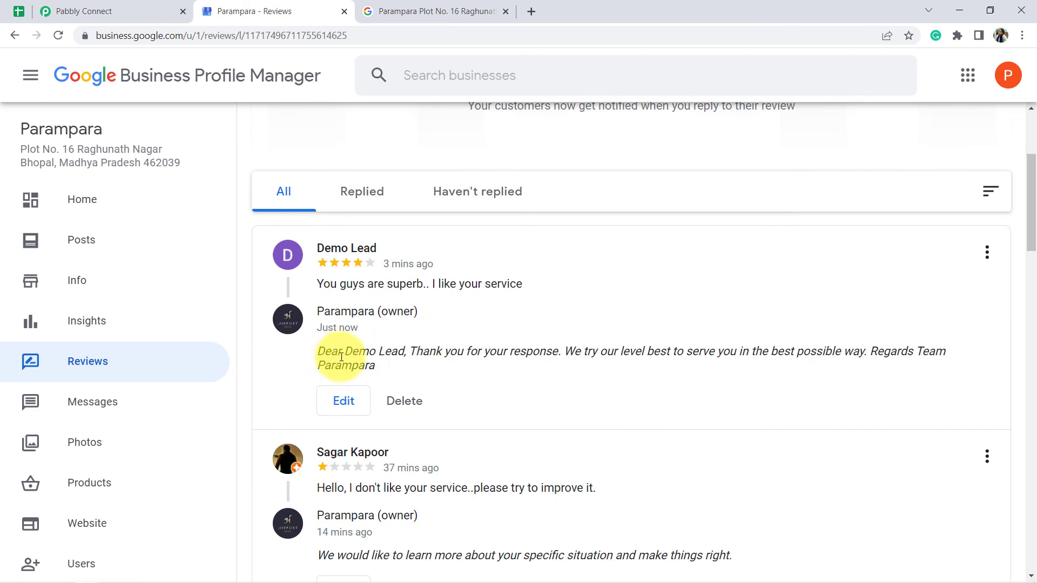
left_click_drag(324, 351, 830, 367)
left_click(608, 351)
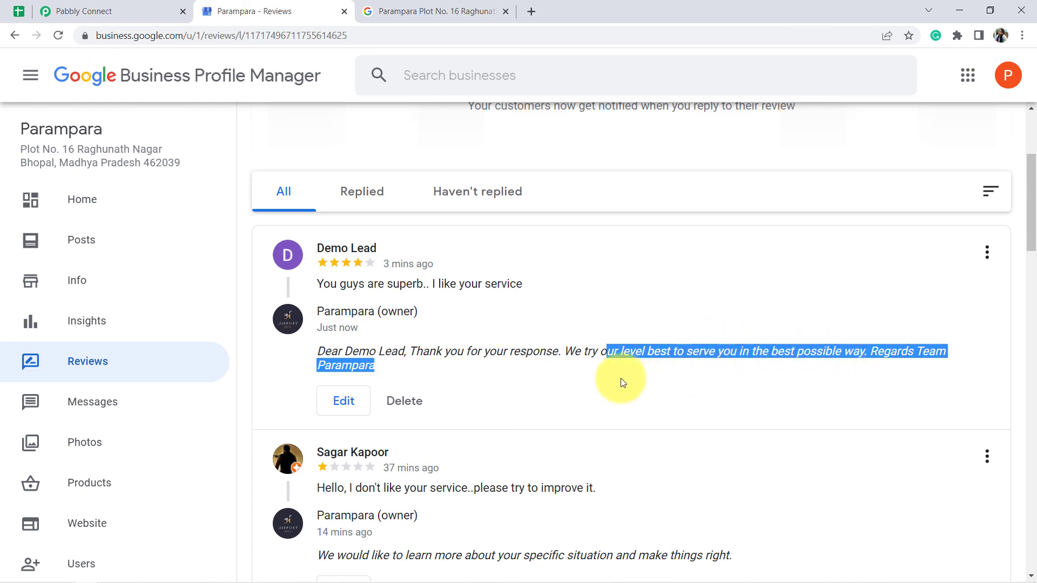
left_click(357, 361)
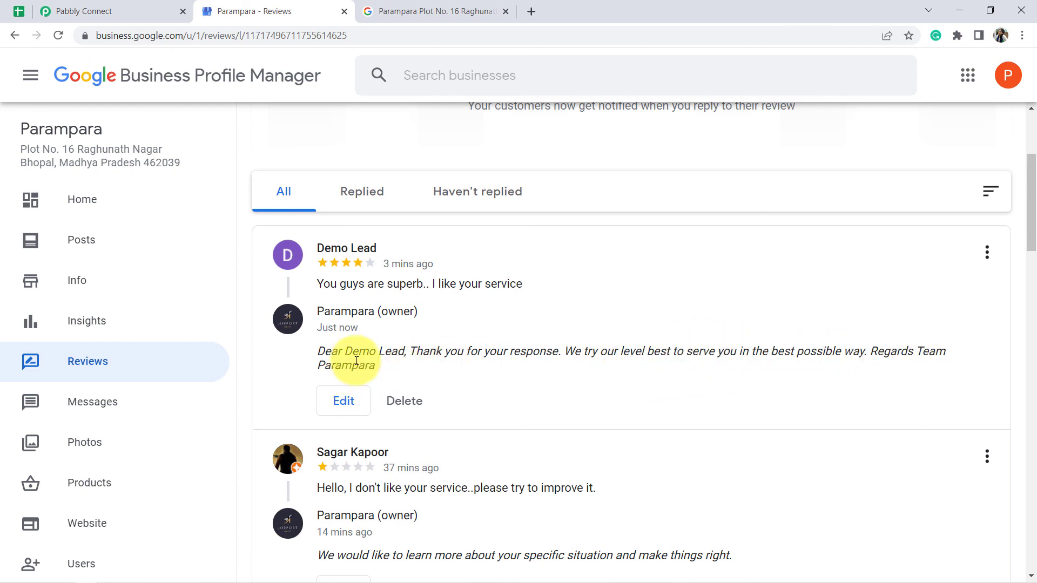